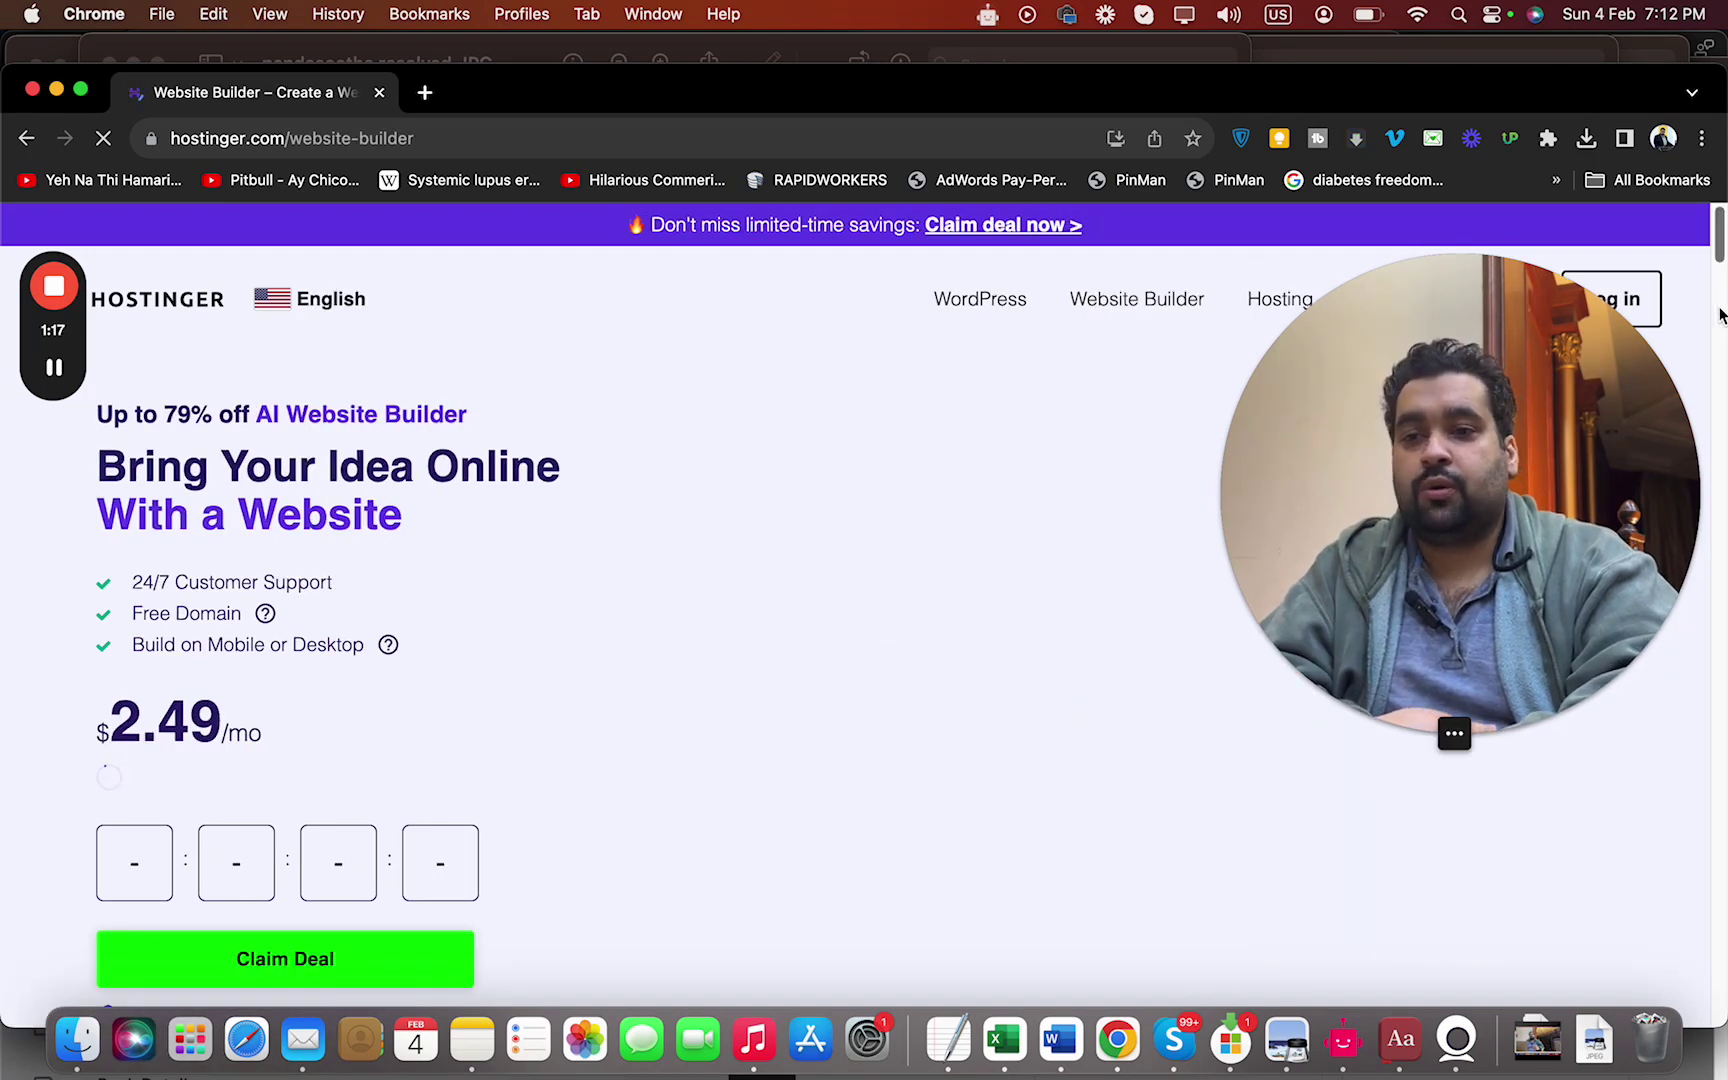
Claim the Website Builder deal and add the Website Builder & Web Hosting plan to the cart
left_click_drag(1718, 258, 1718, 262)
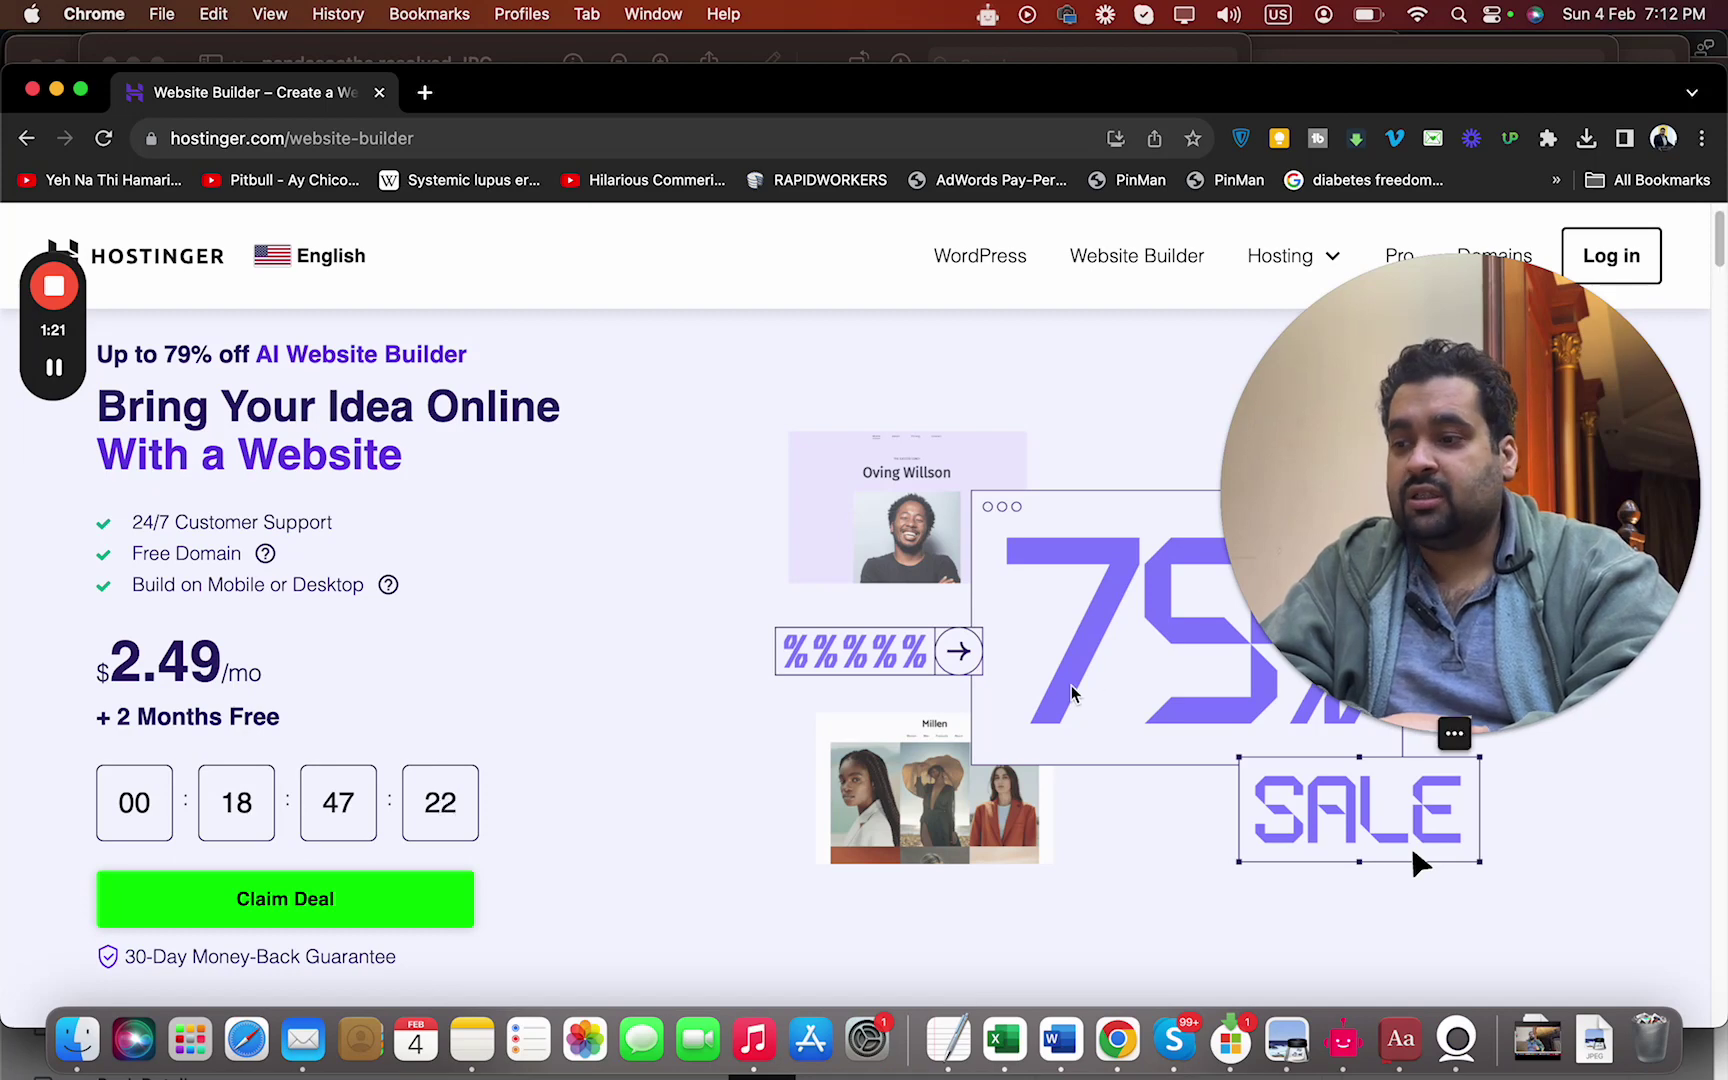
left_click(289, 897)
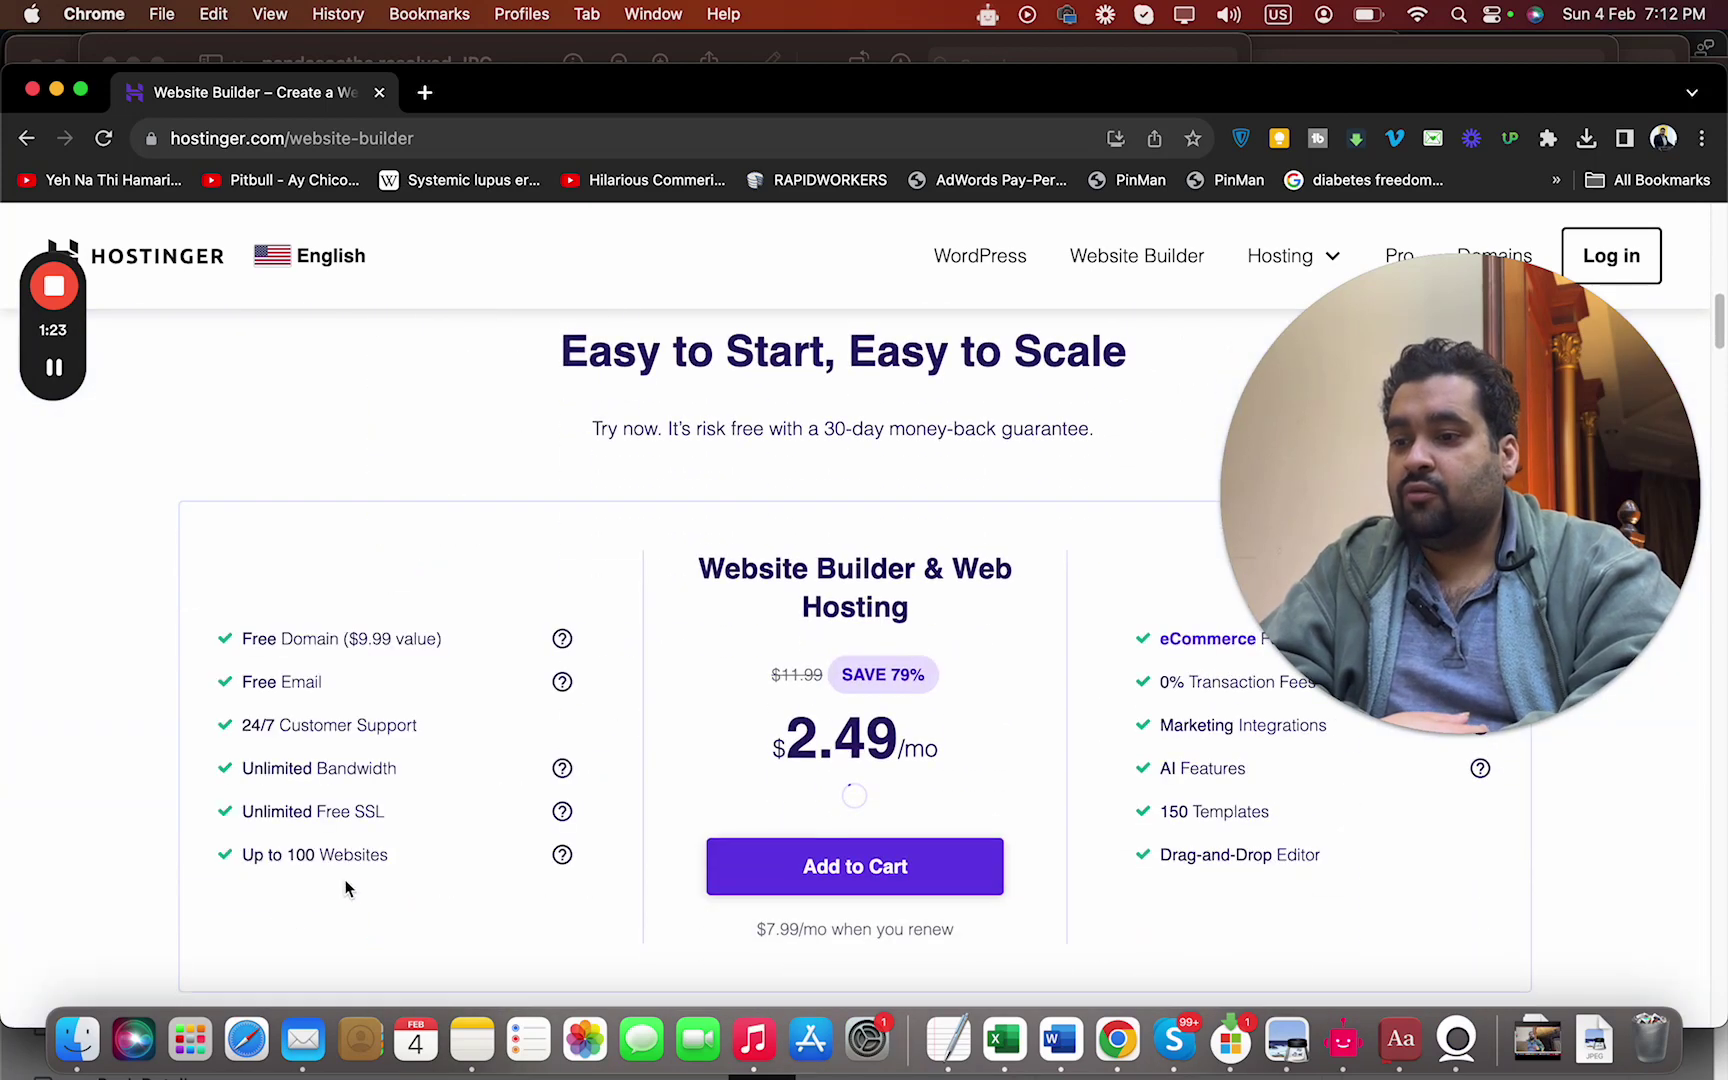
left_click(882, 870)
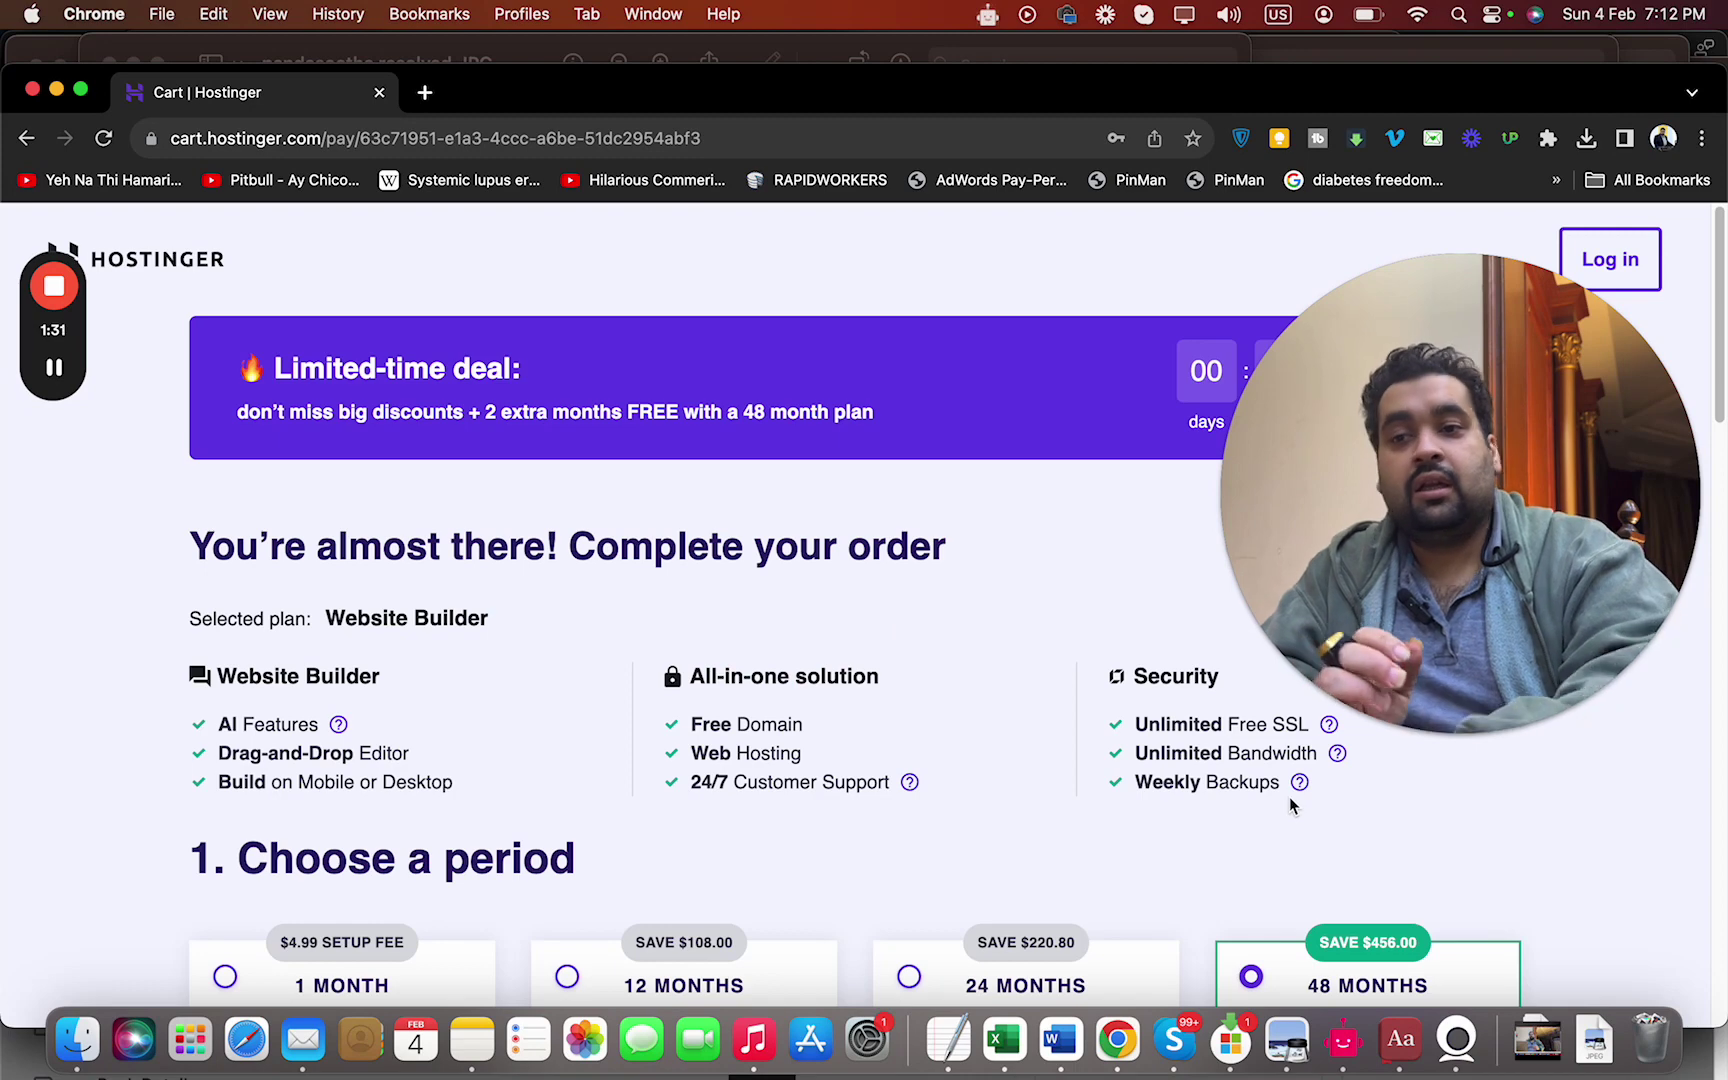
Examine the cart's billing periods, 30-day money-back guarantee, account creation options, payment methods and order total
scroll(1722, 422, "down", 3)
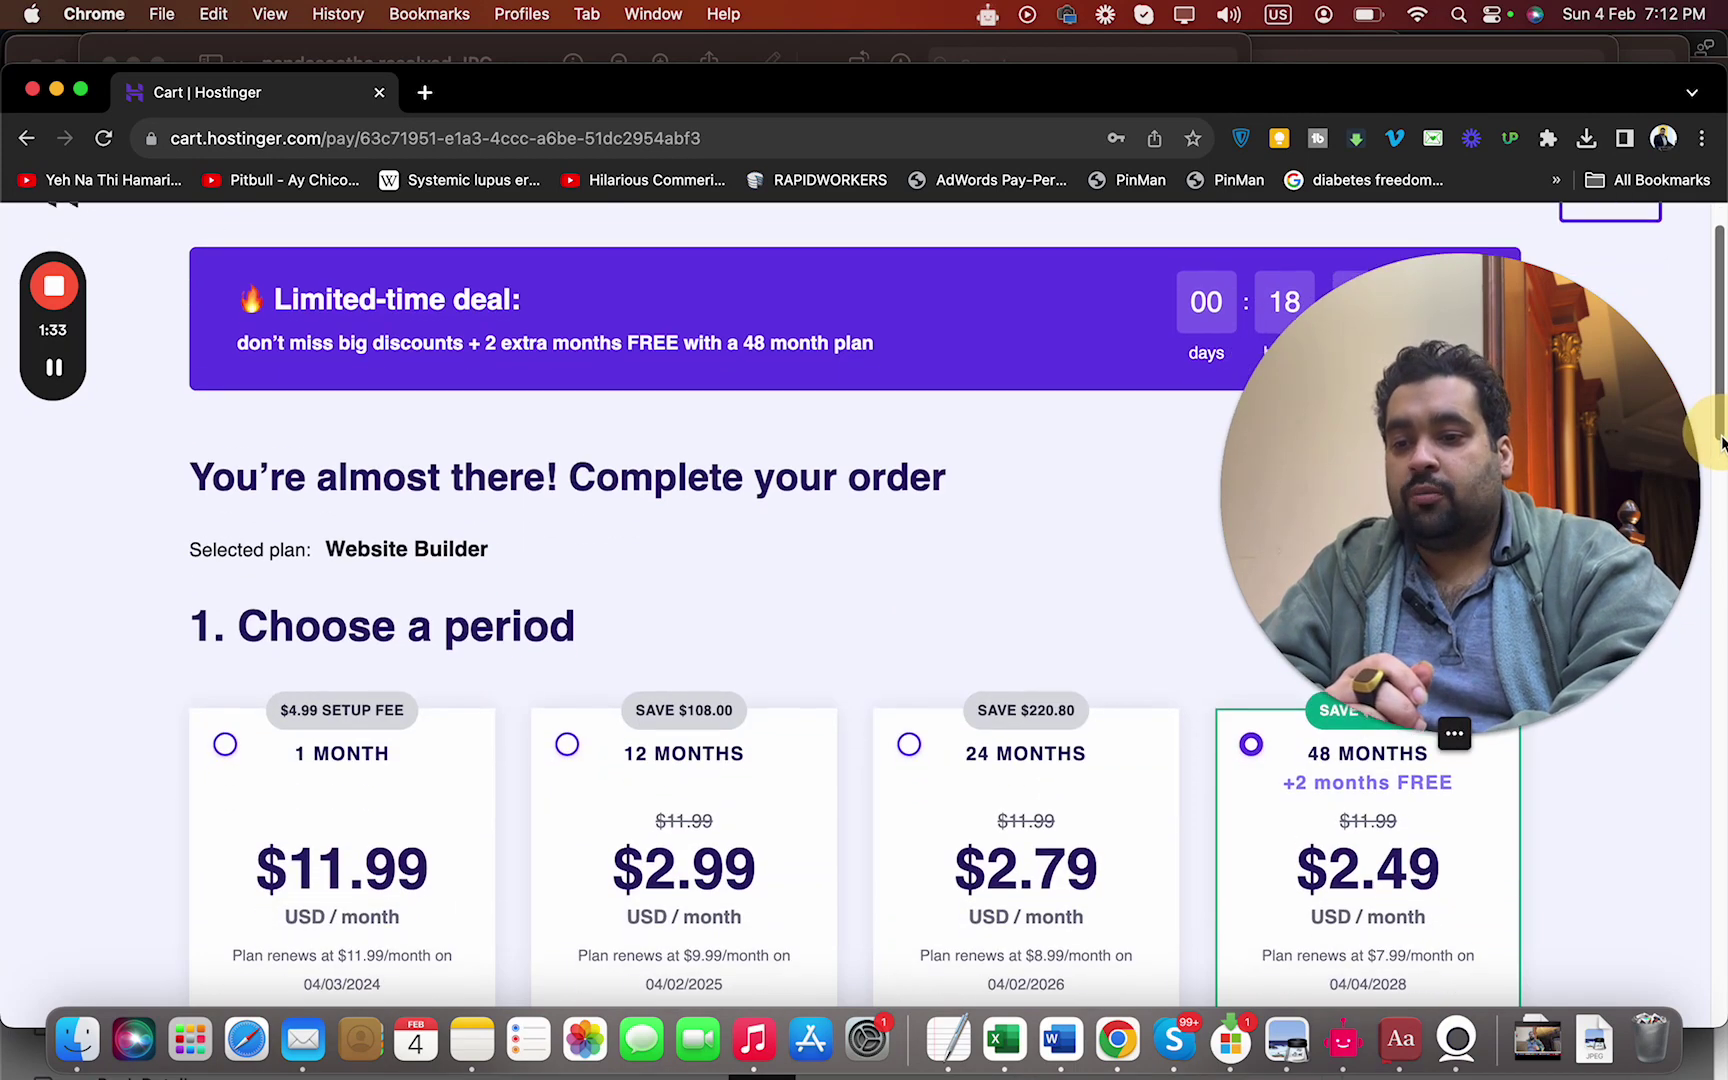
left_click_drag(1540, 442, 1540, 232)
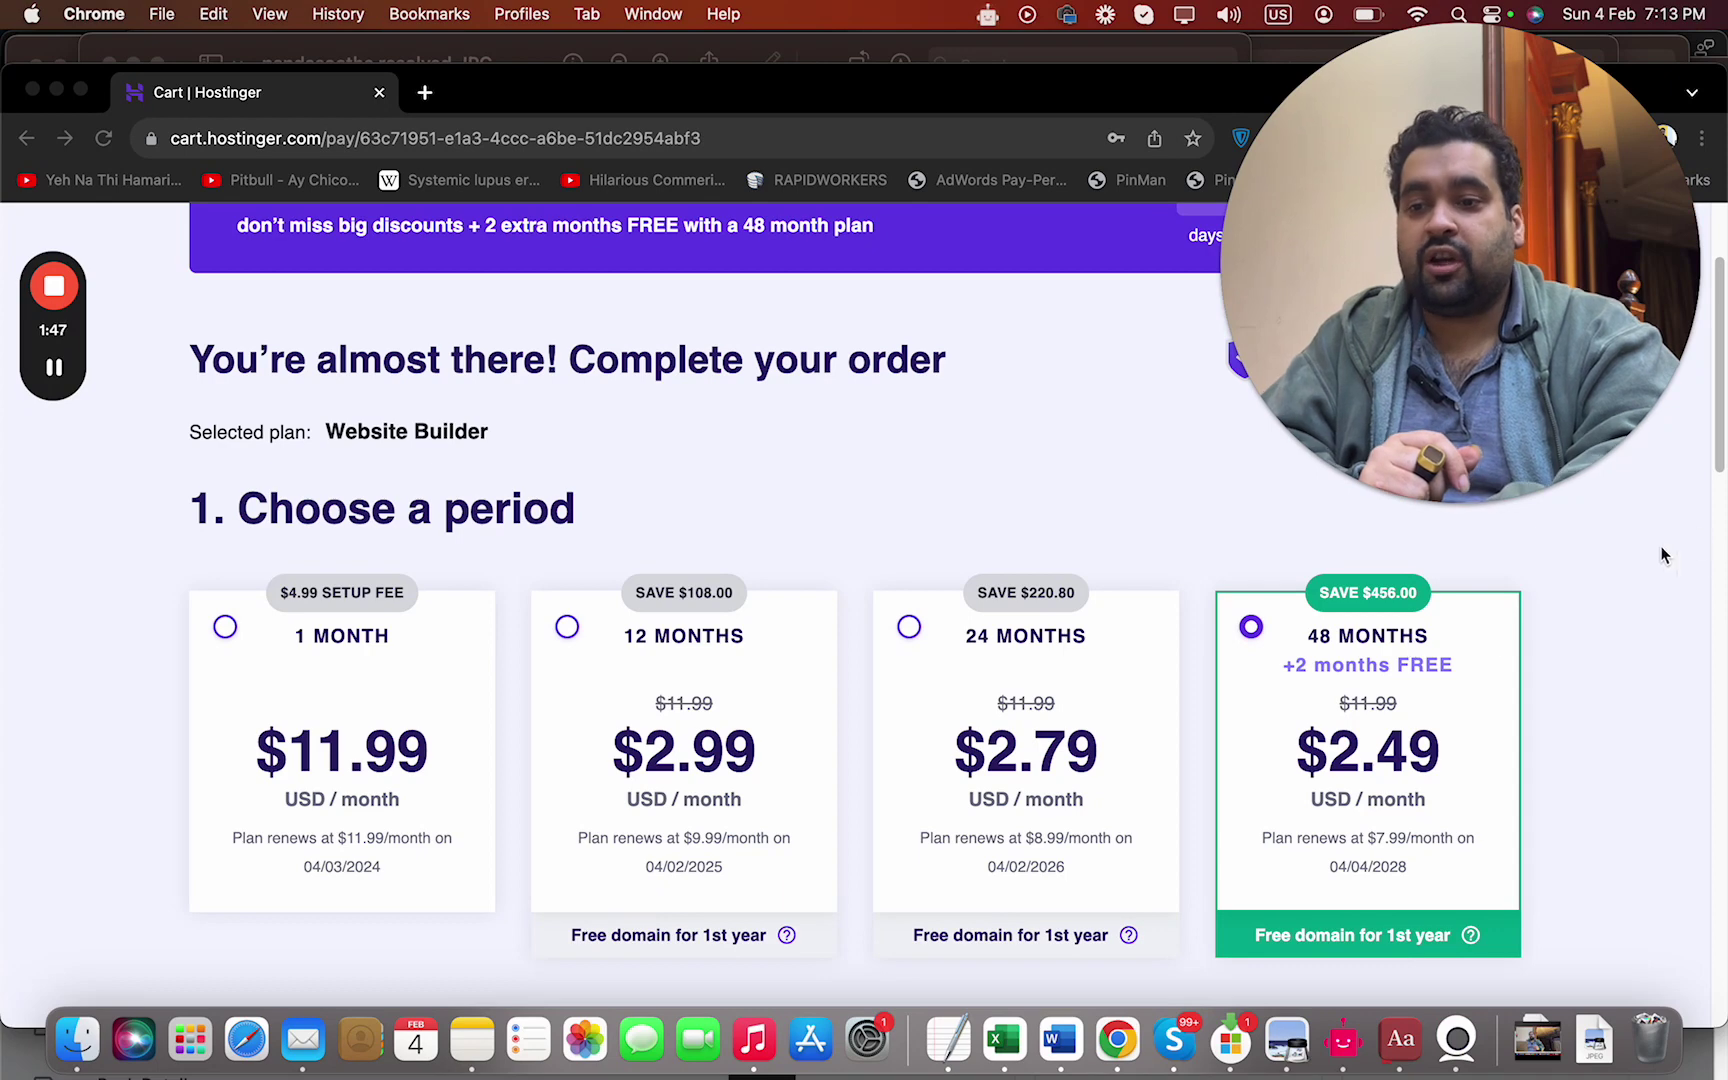
left_click(1718, 440)
left_click_drag(1716, 440, 1716, 330)
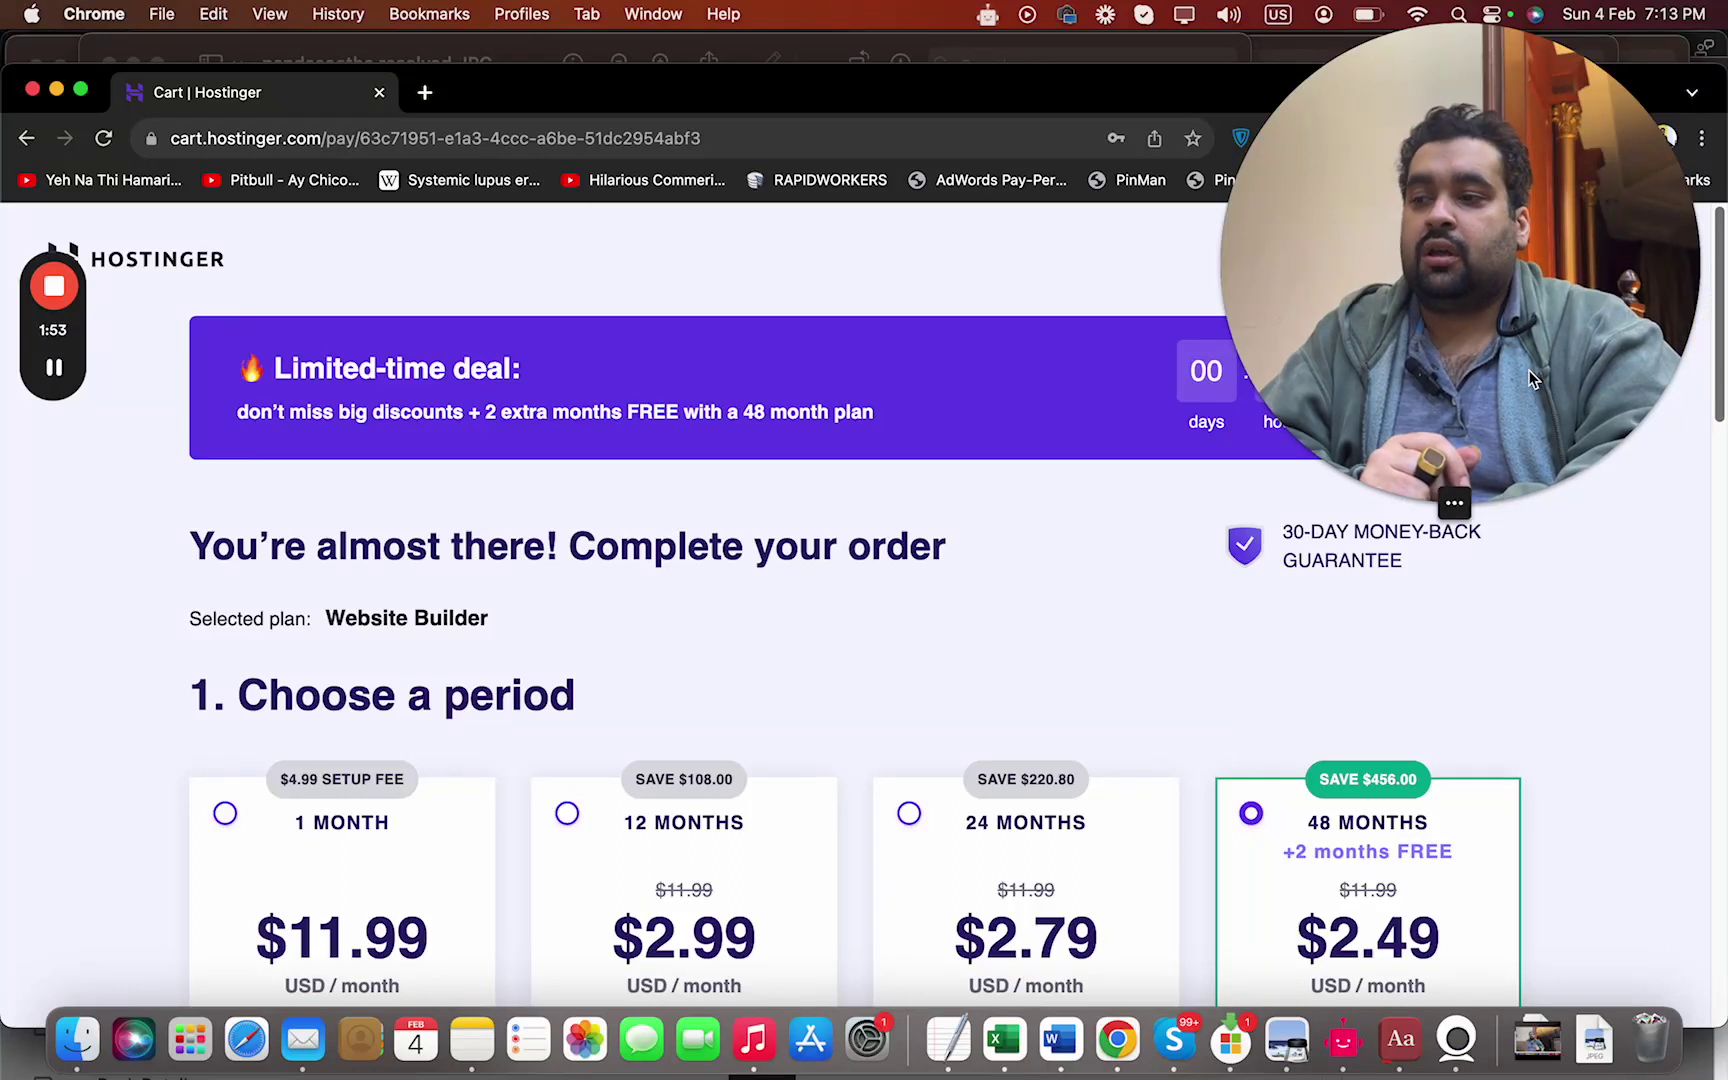
left_click_drag(1405, 566, 1280, 530)
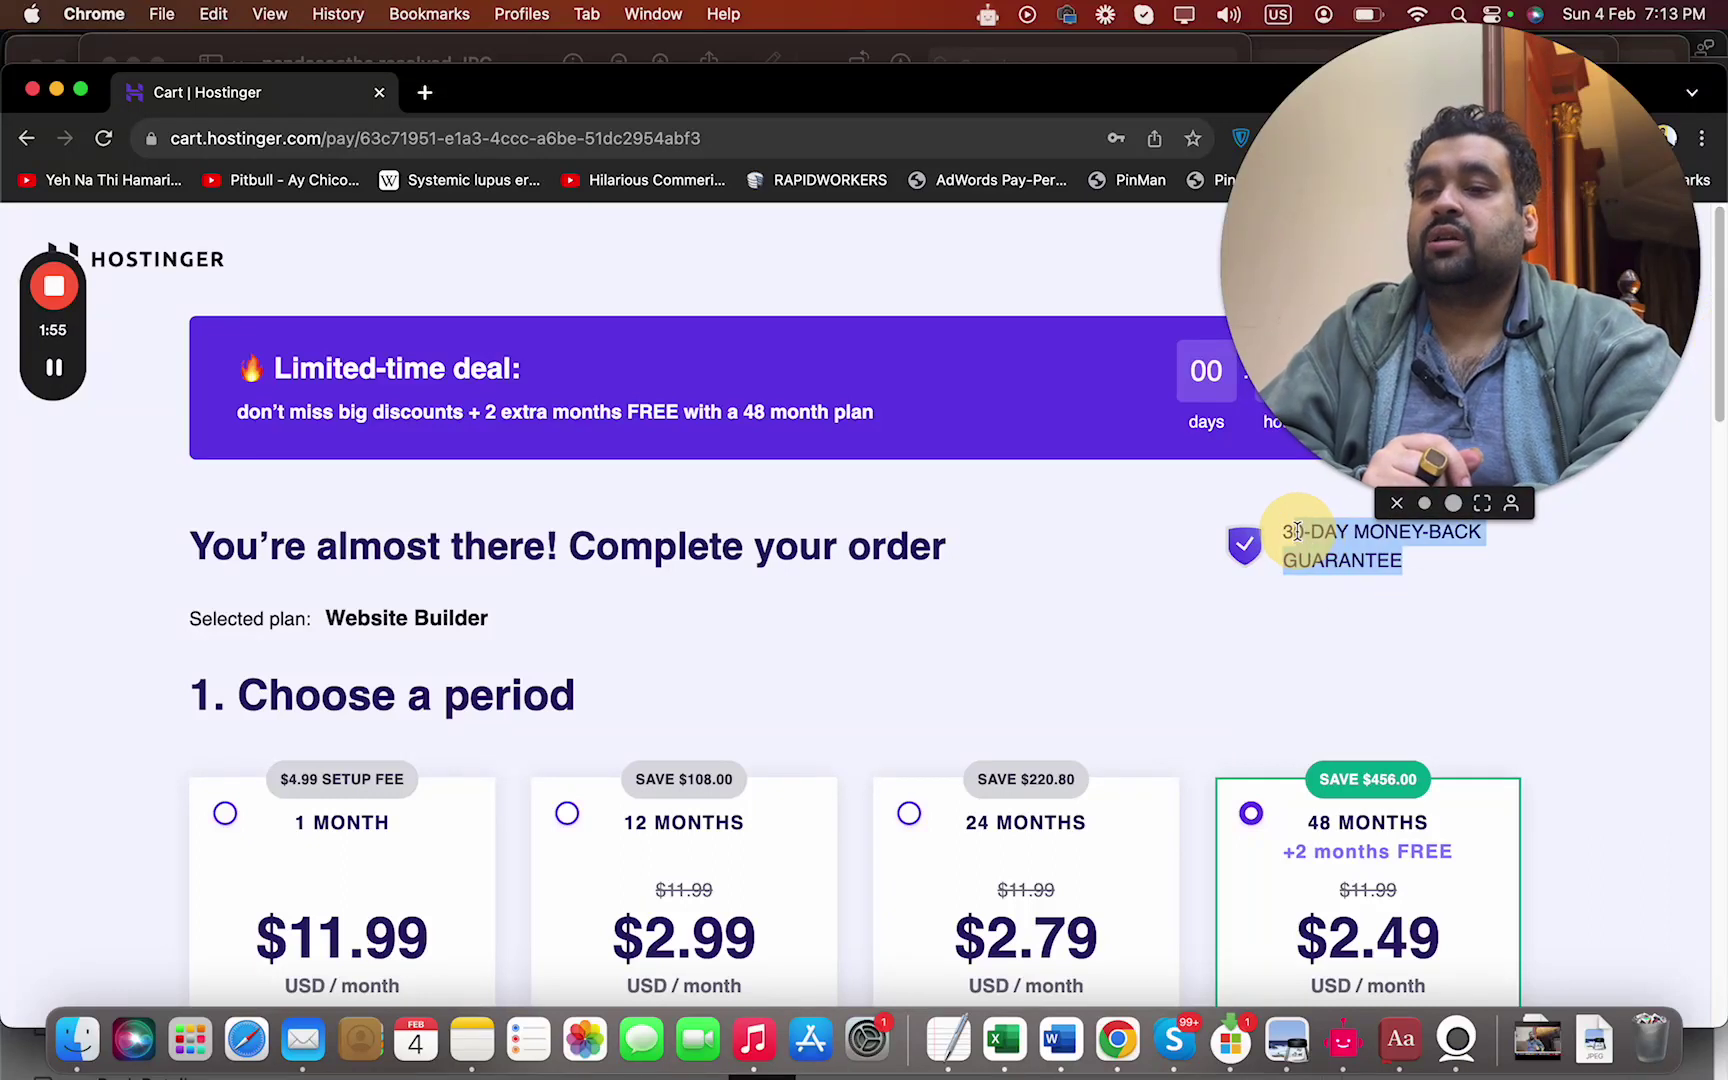
left_click_drag(1720, 382, 1722, 598)
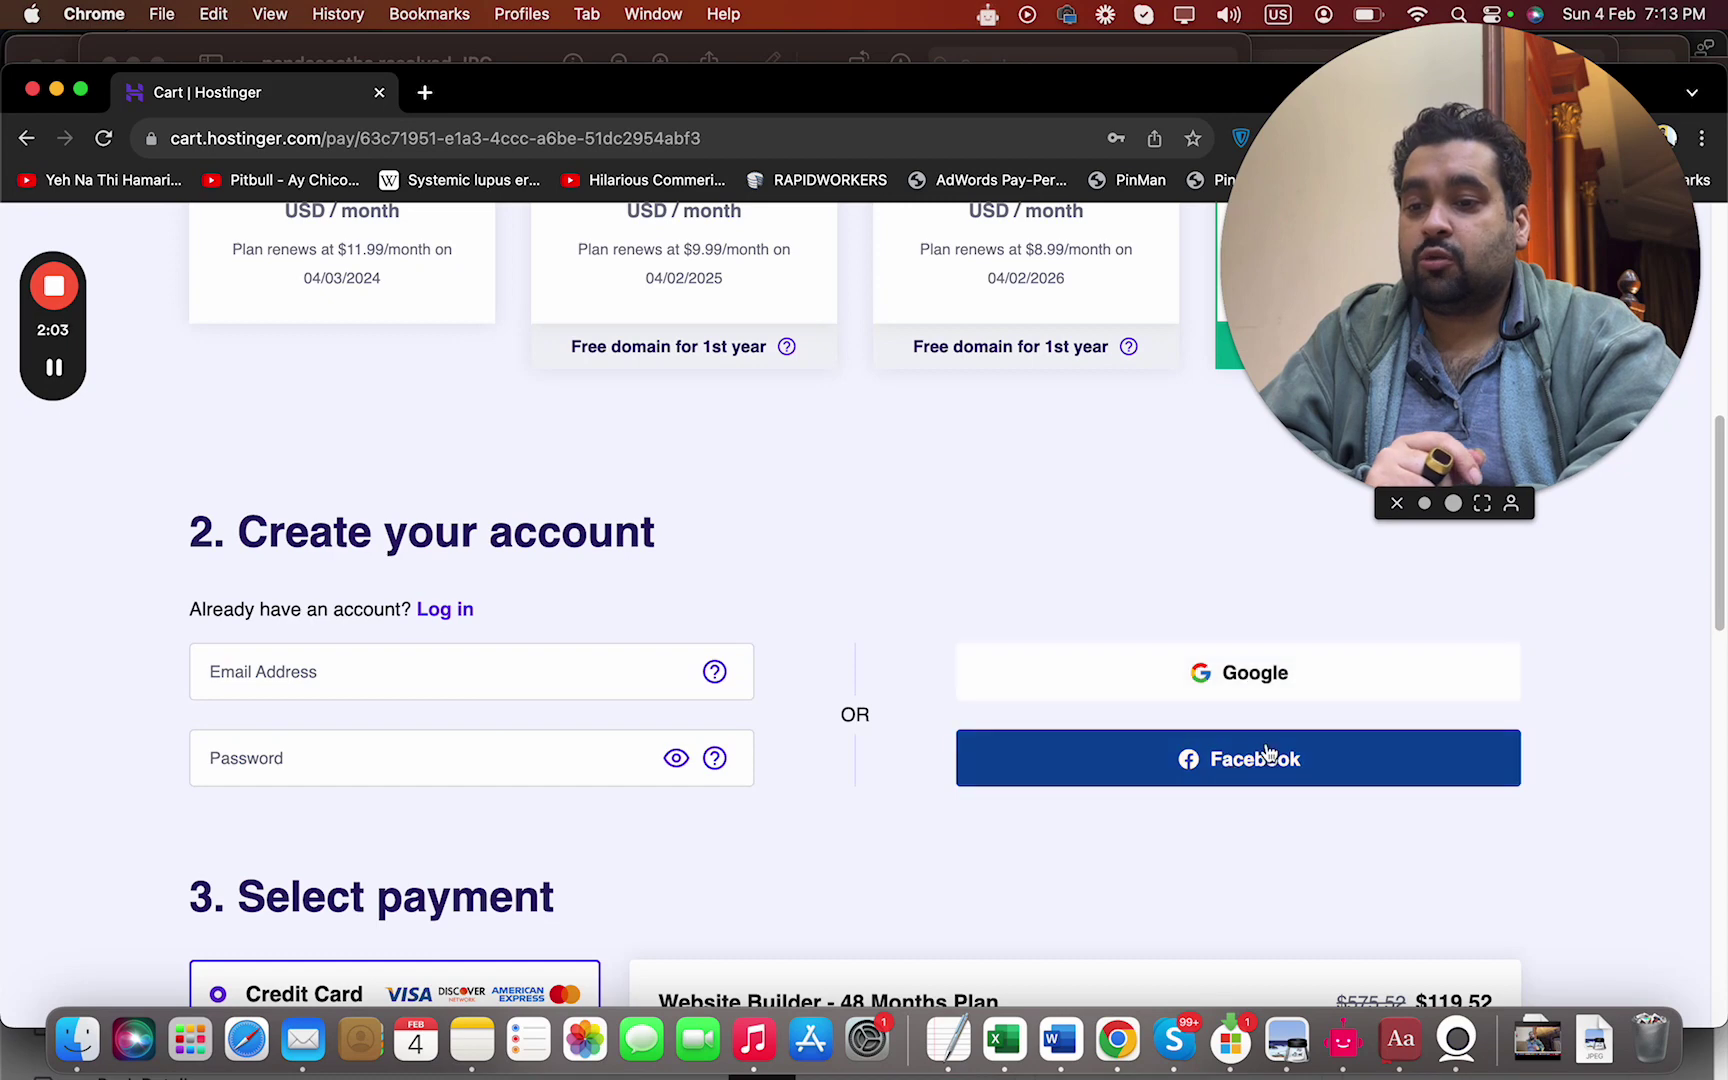
left_click_drag(1720, 432, 1716, 590)
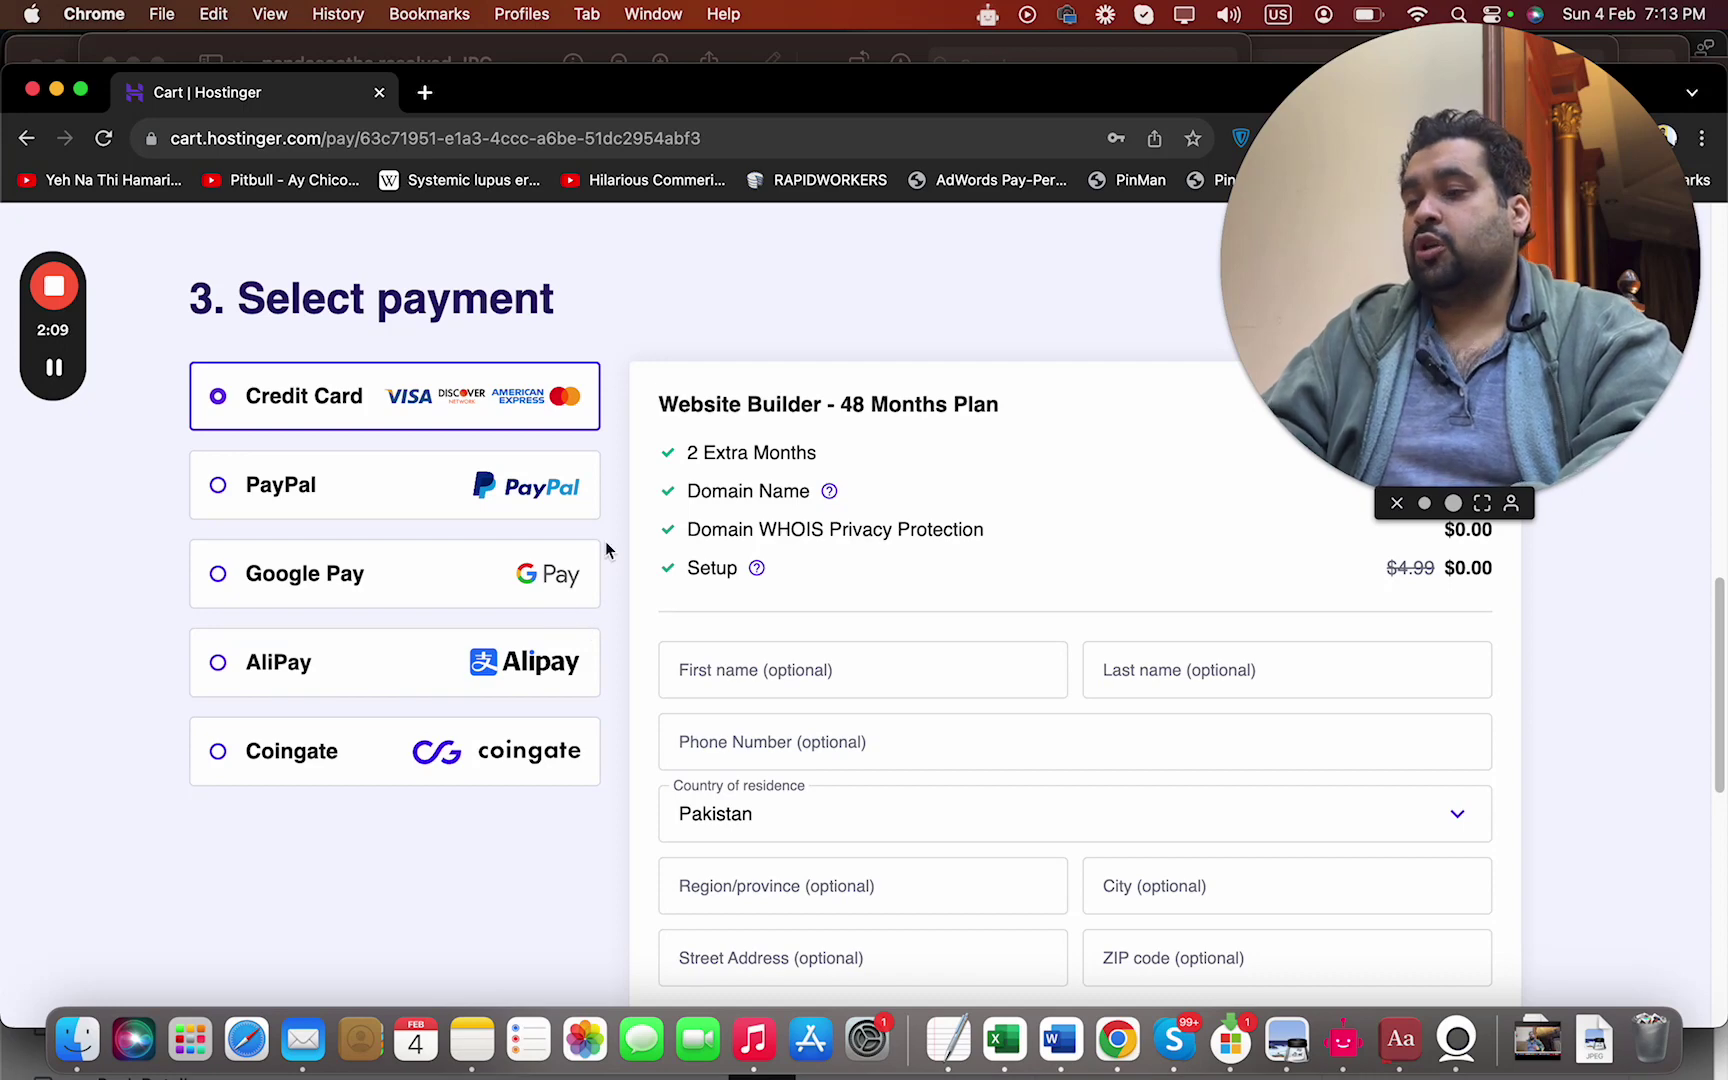
left_click_drag(1722, 596, 1706, 767)
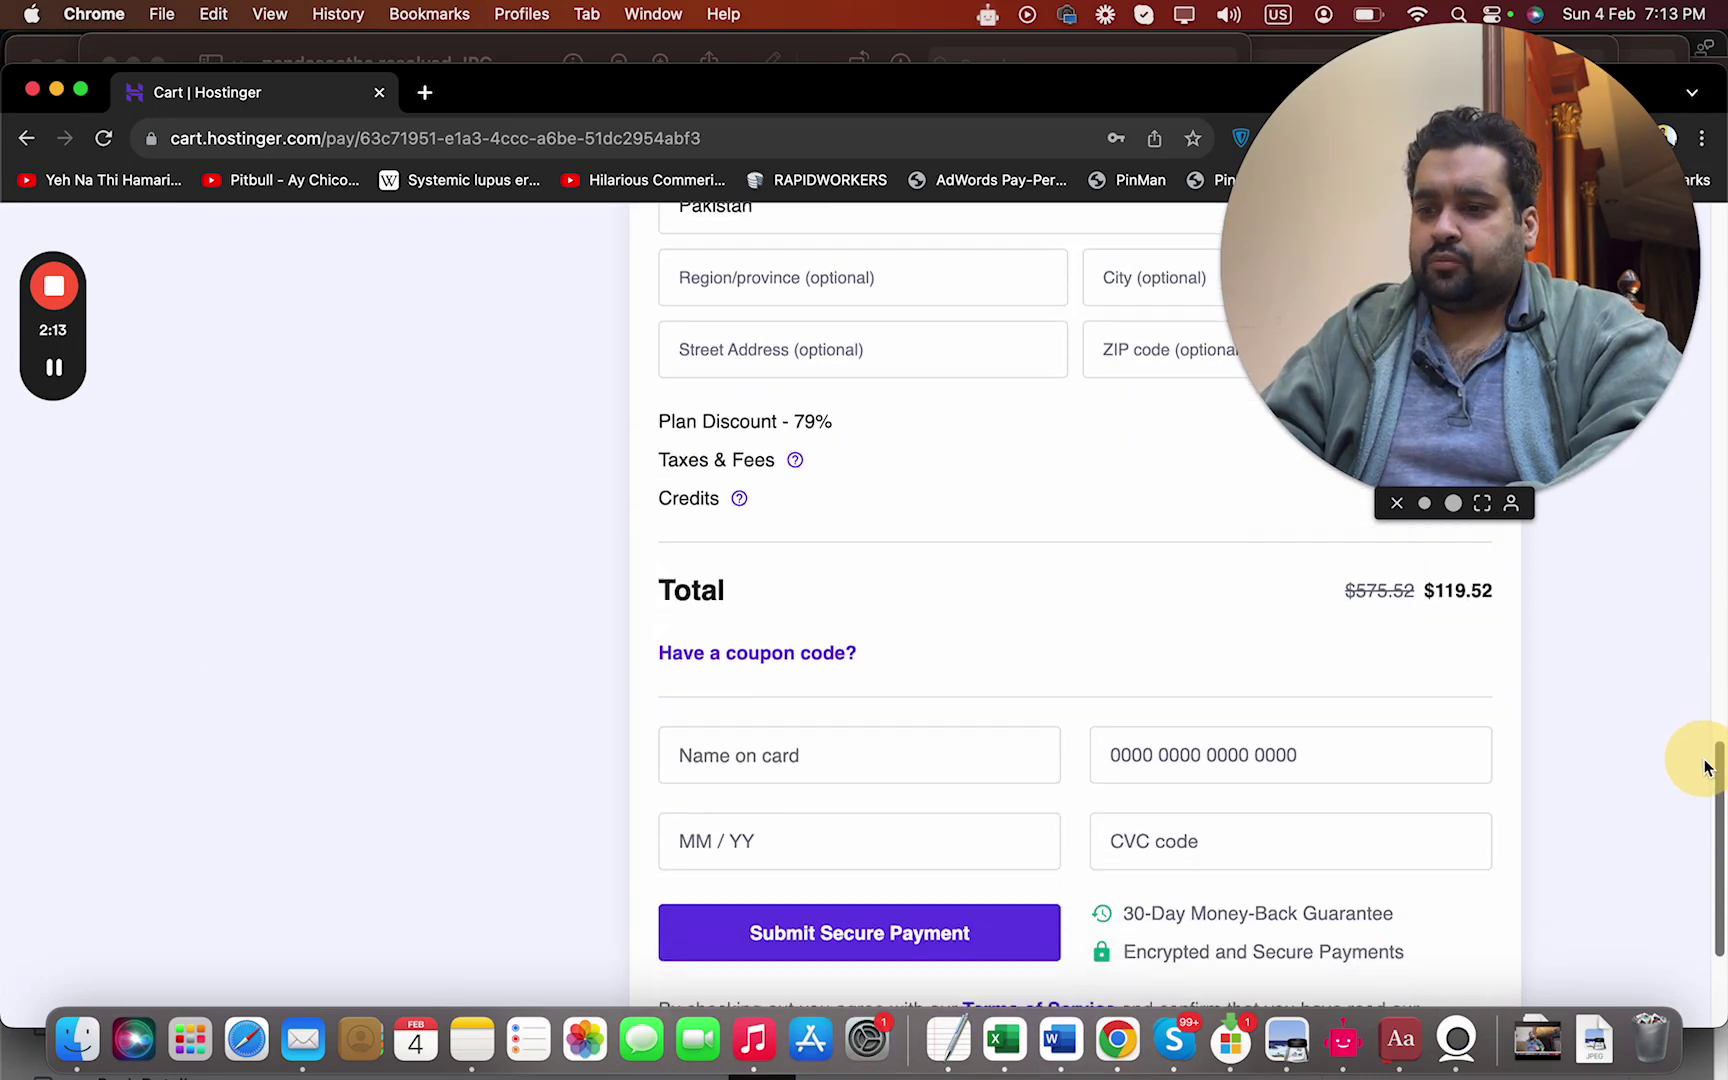
Expand the coupon section under the order total and apply the creator's personal marketing coupon code
left_click(779, 655)
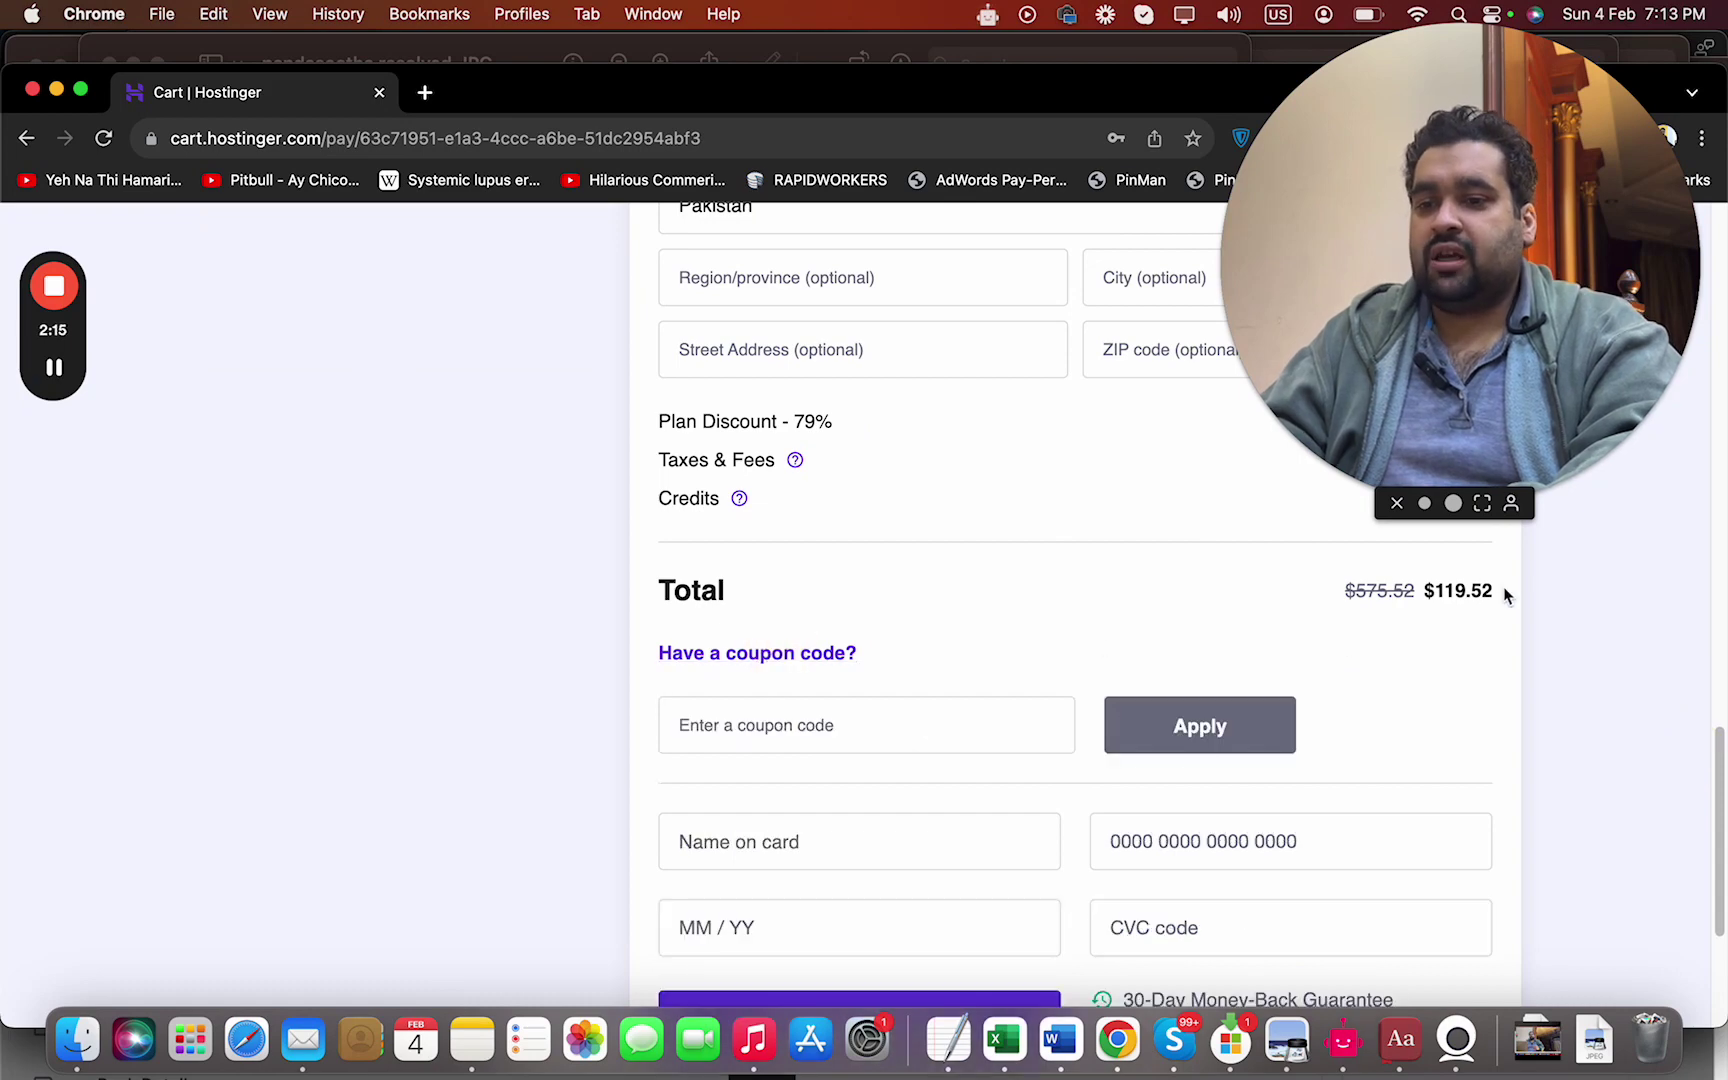
type("ALIRAZAMARKETING")
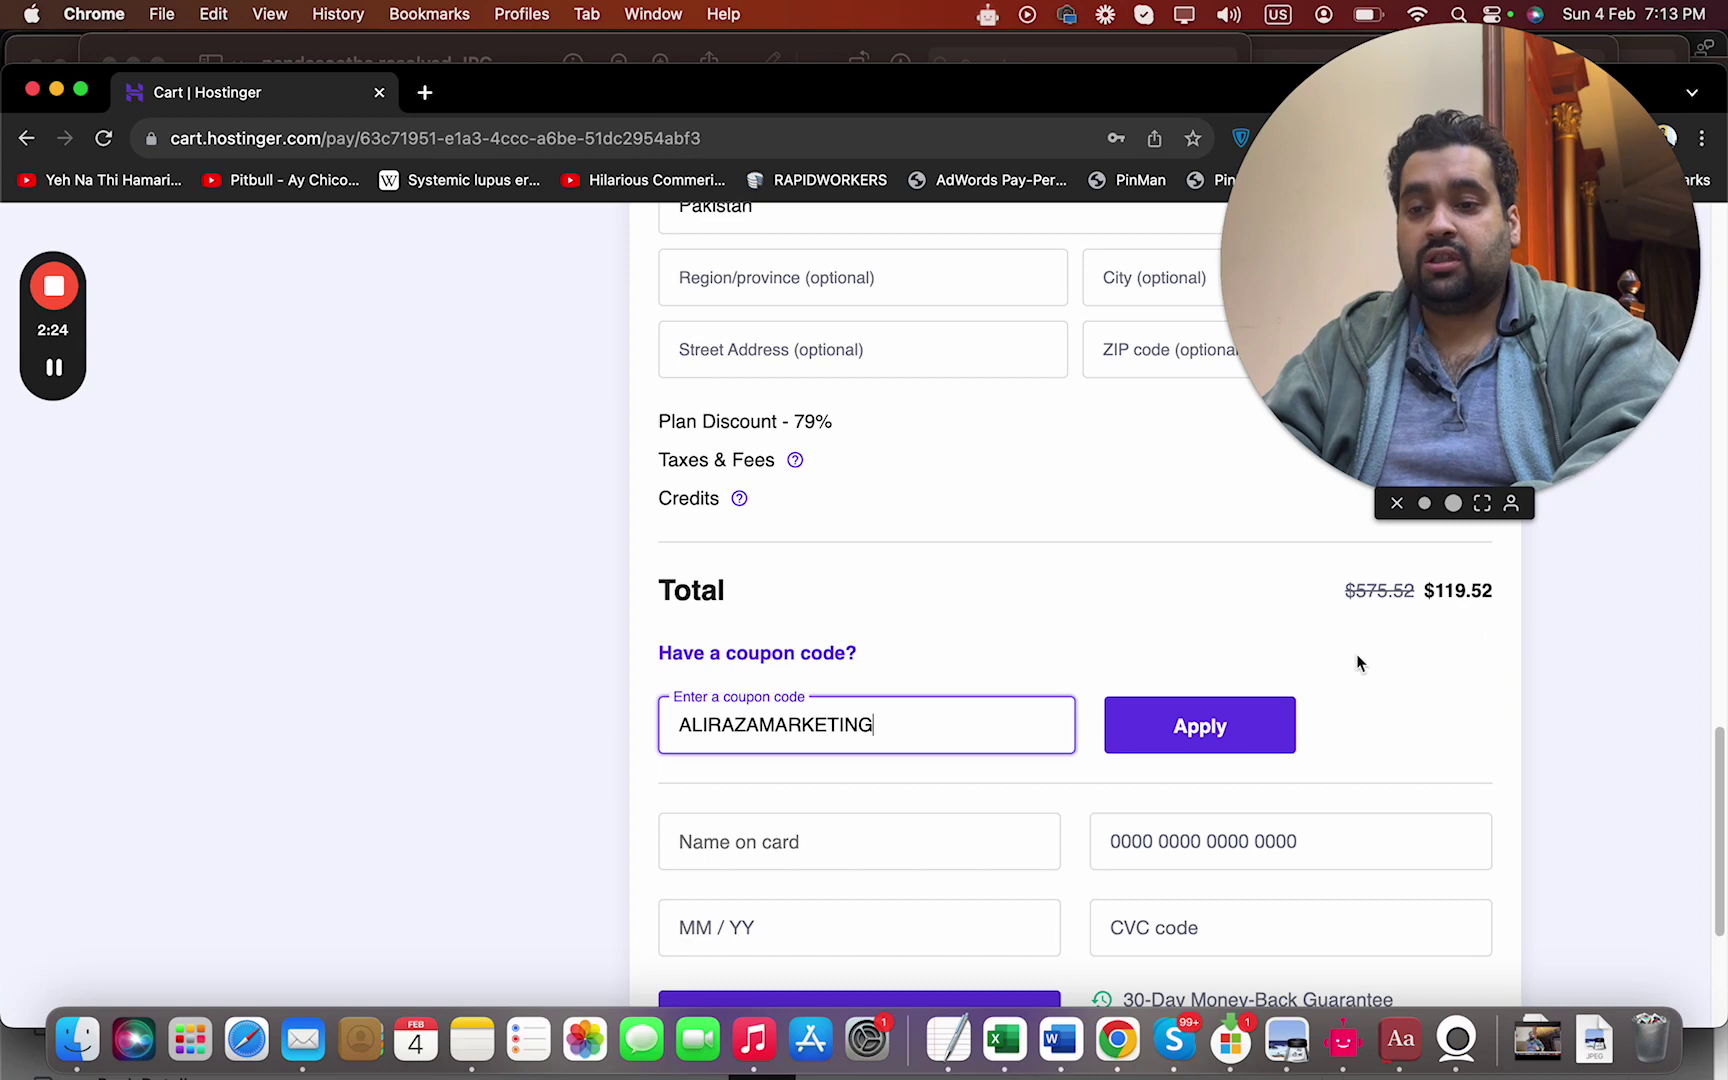
left_click(1200, 748)
left_click_drag(1721, 803, 1720, 888)
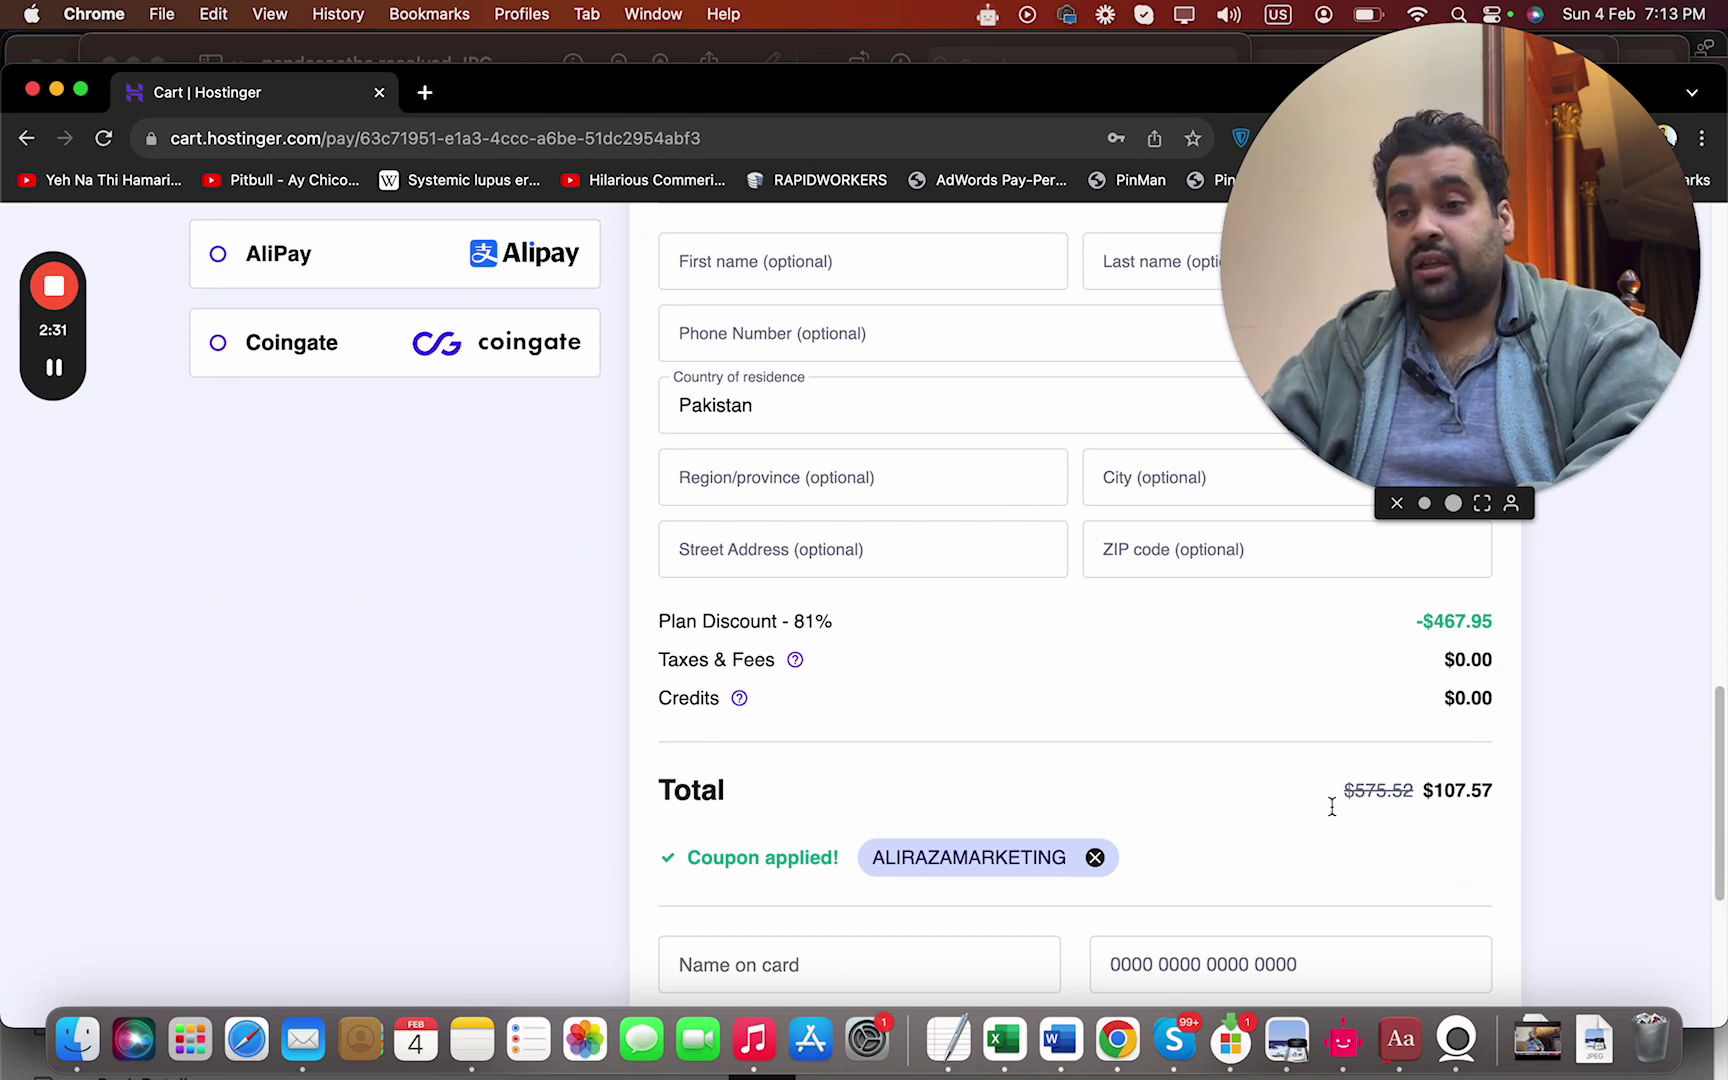
Remove the applied coupon from the order and apply the coupon code HI10 instead
left_click(1096, 858)
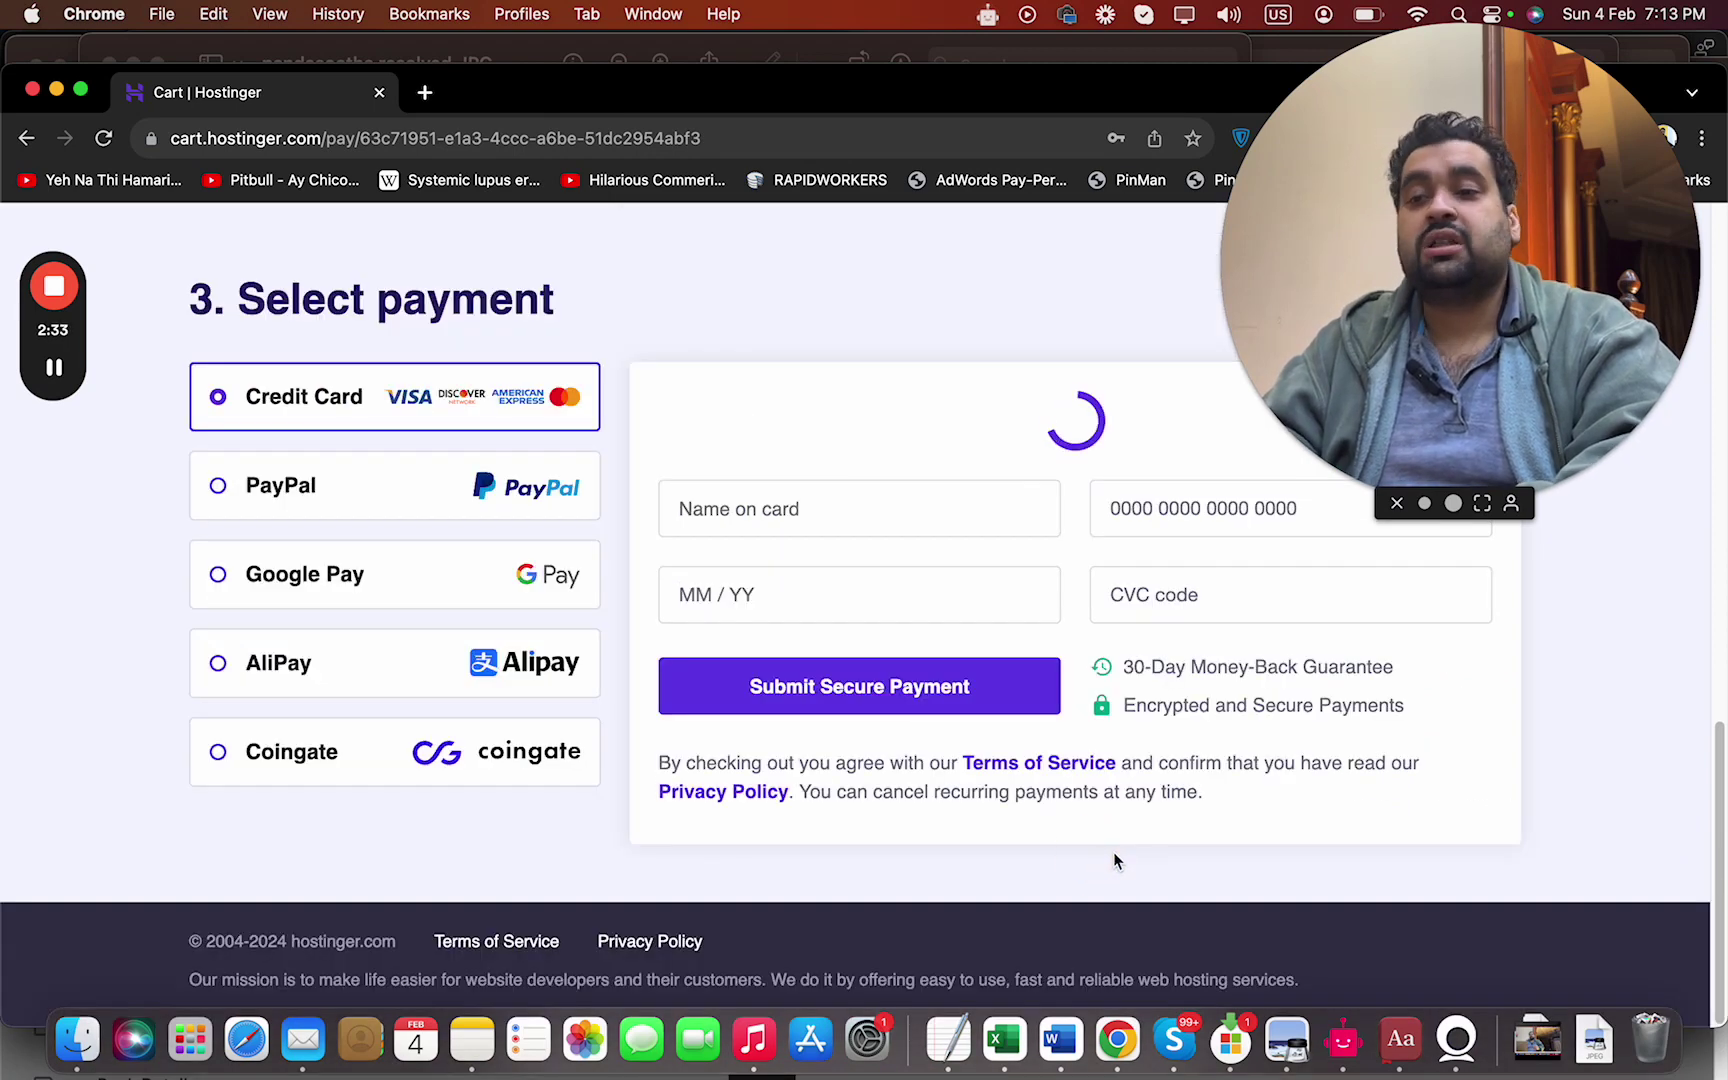
scroll(1718, 840, "down", 10)
scroll(1716, 870, "up", 6)
scroll(1716, 745, "down", 3)
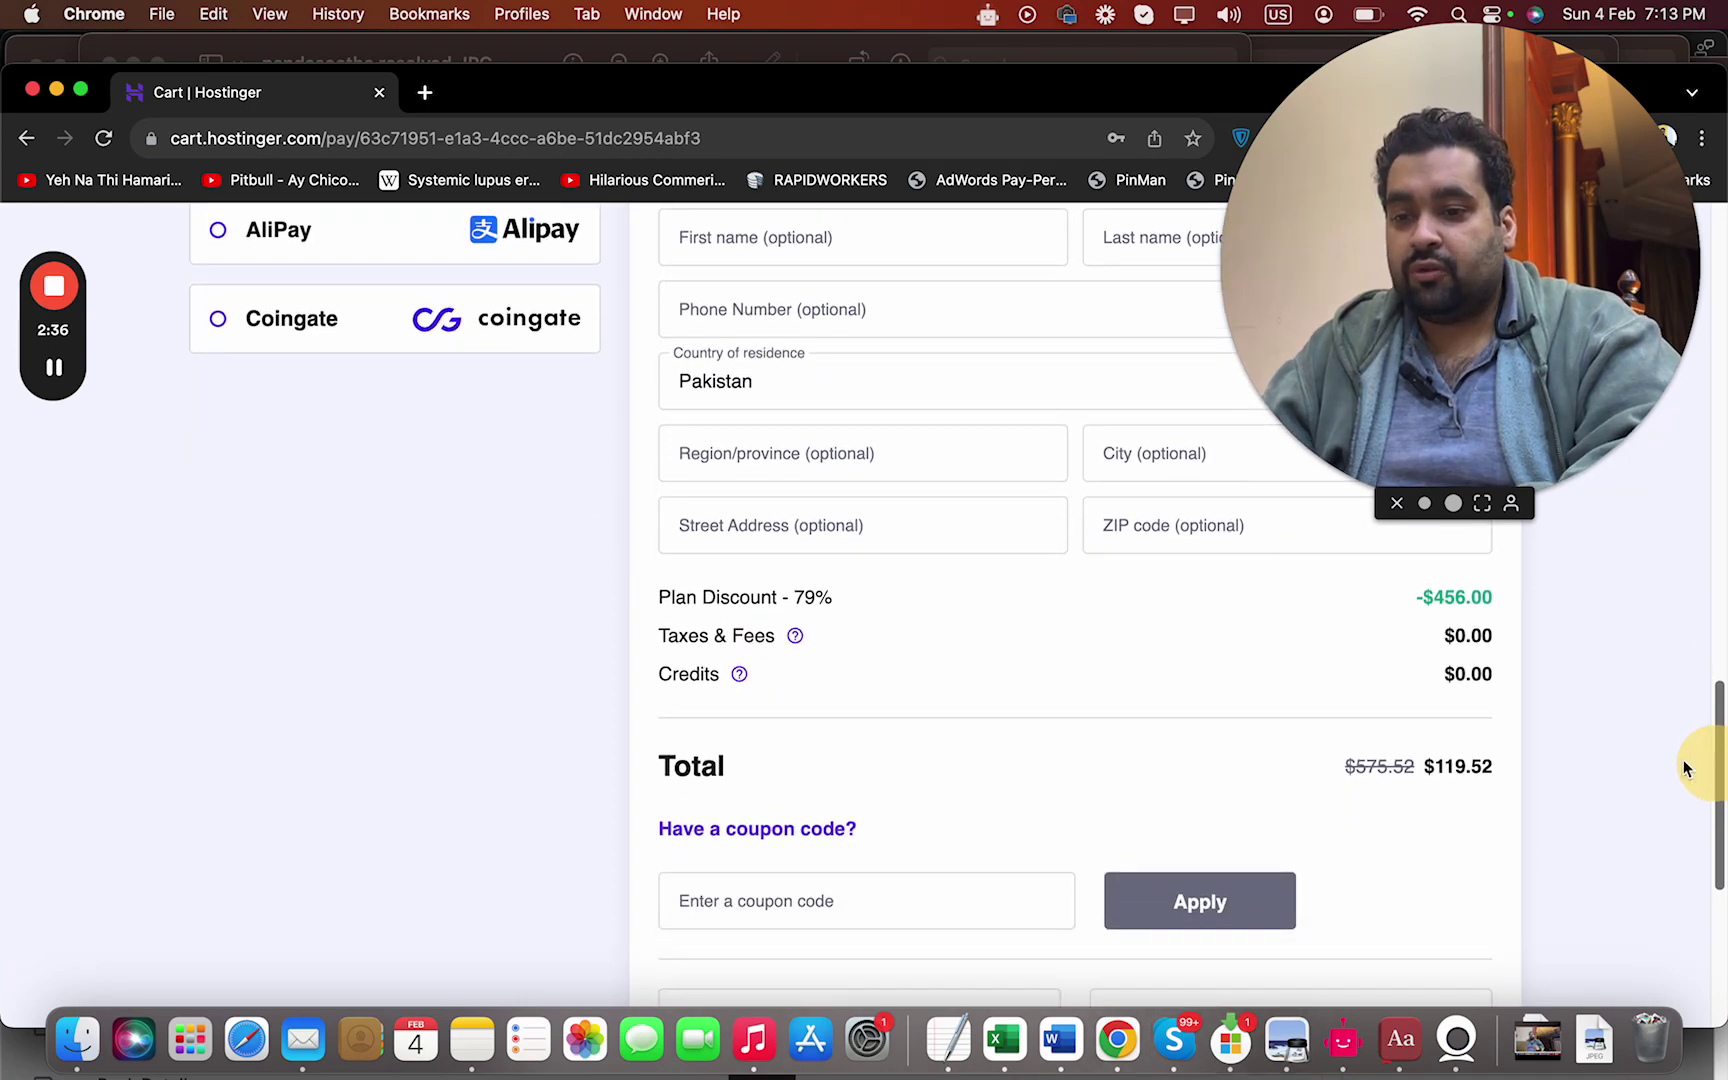
left_click(984, 901)
type("HI10")
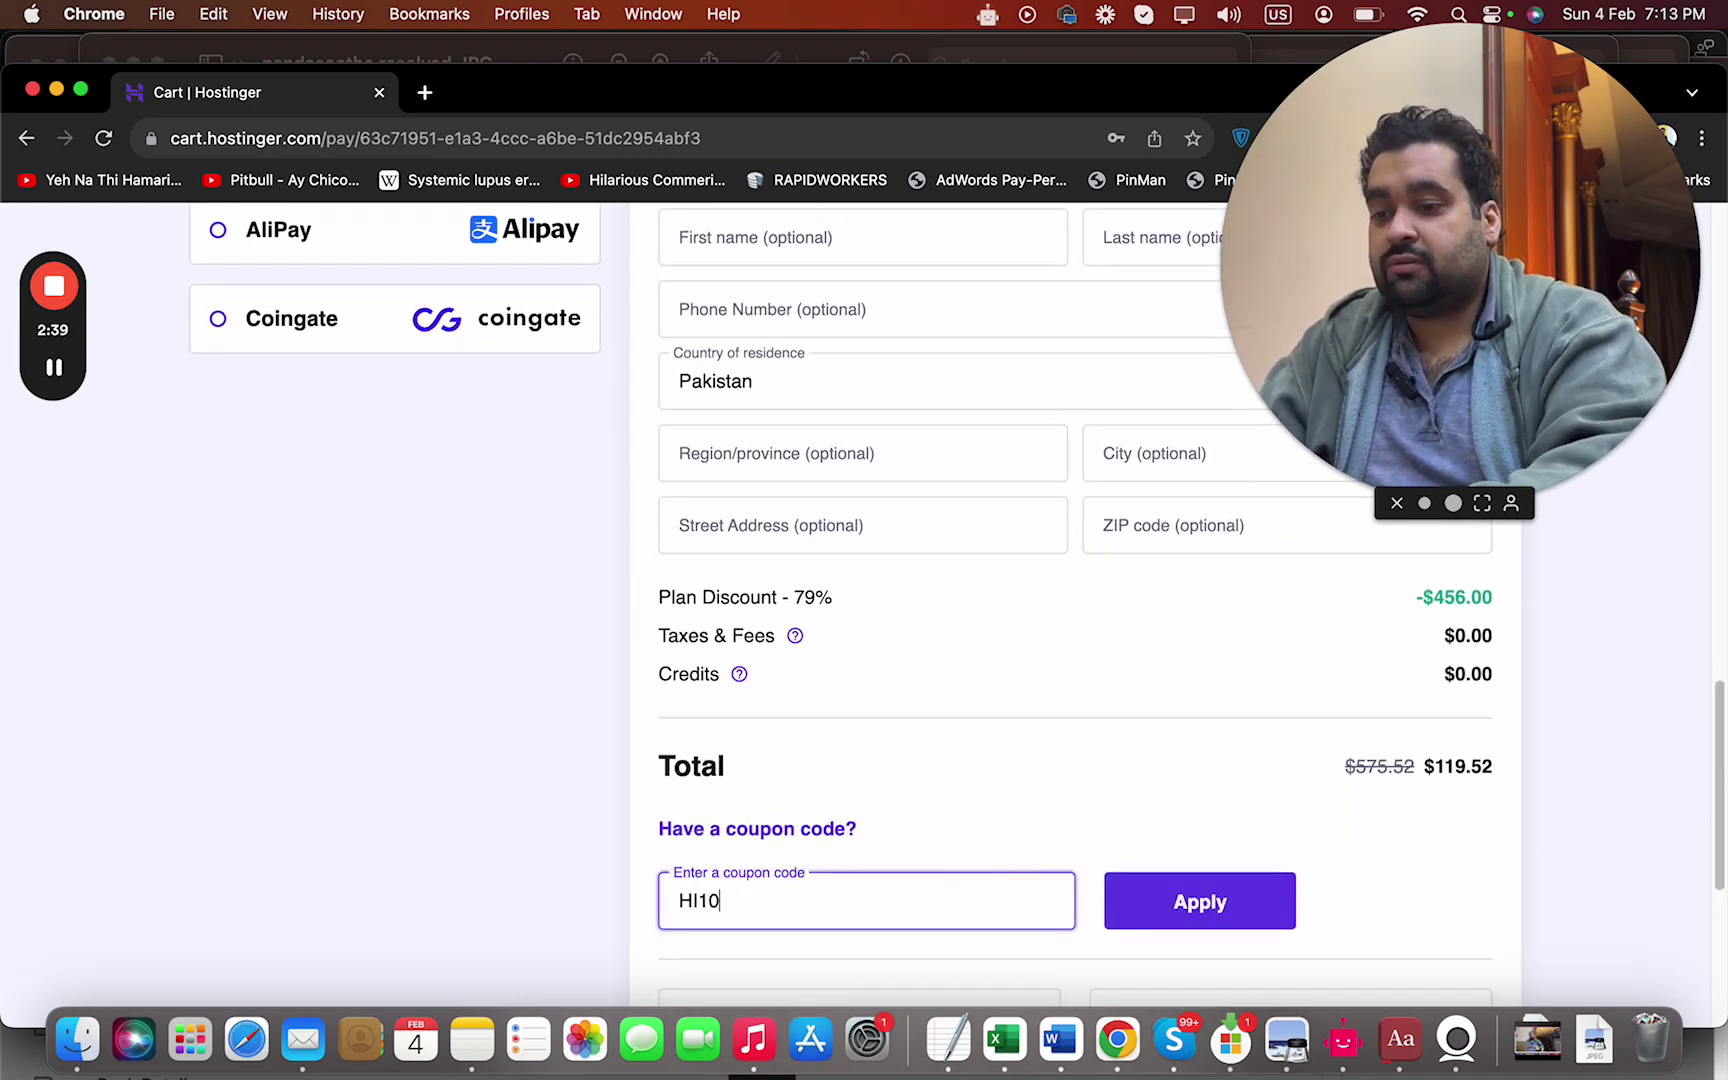
left_click(1180, 908)
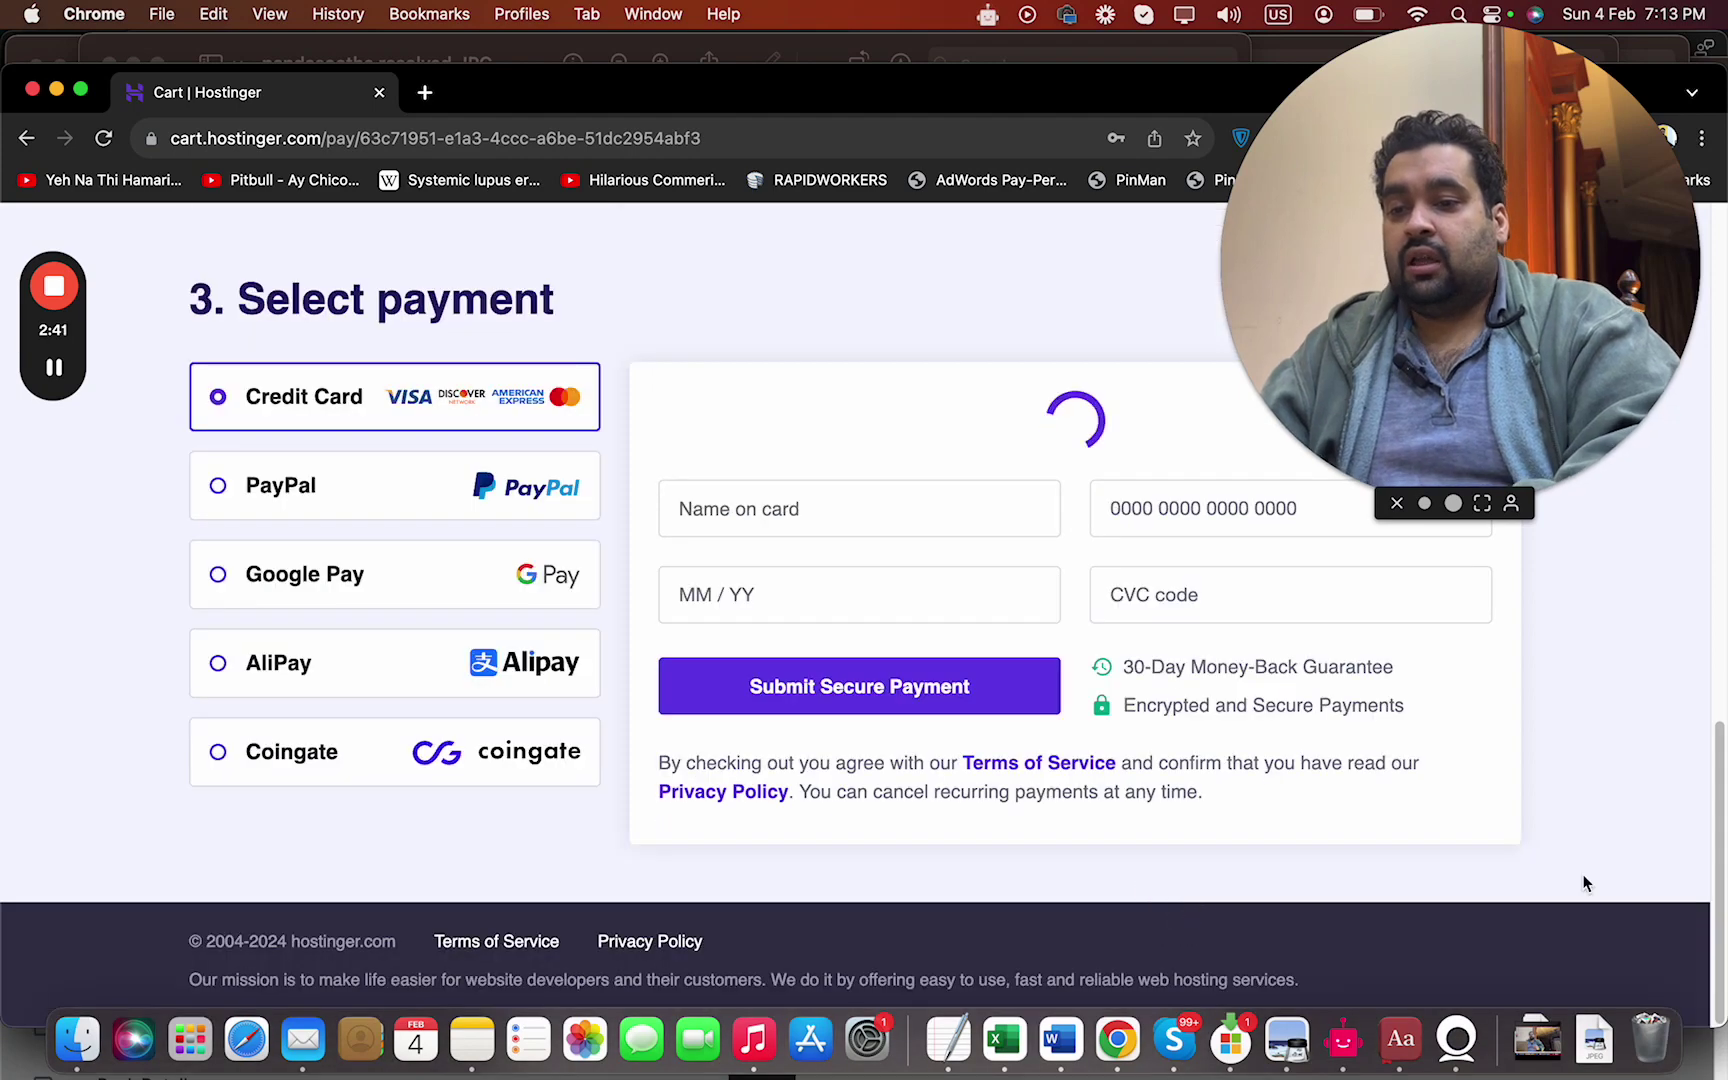
mouse_move(1718, 868)
left_mouse_down()
mouse_move(1713, 918)
mouse_move(1718, 905)
left_mouse_up()
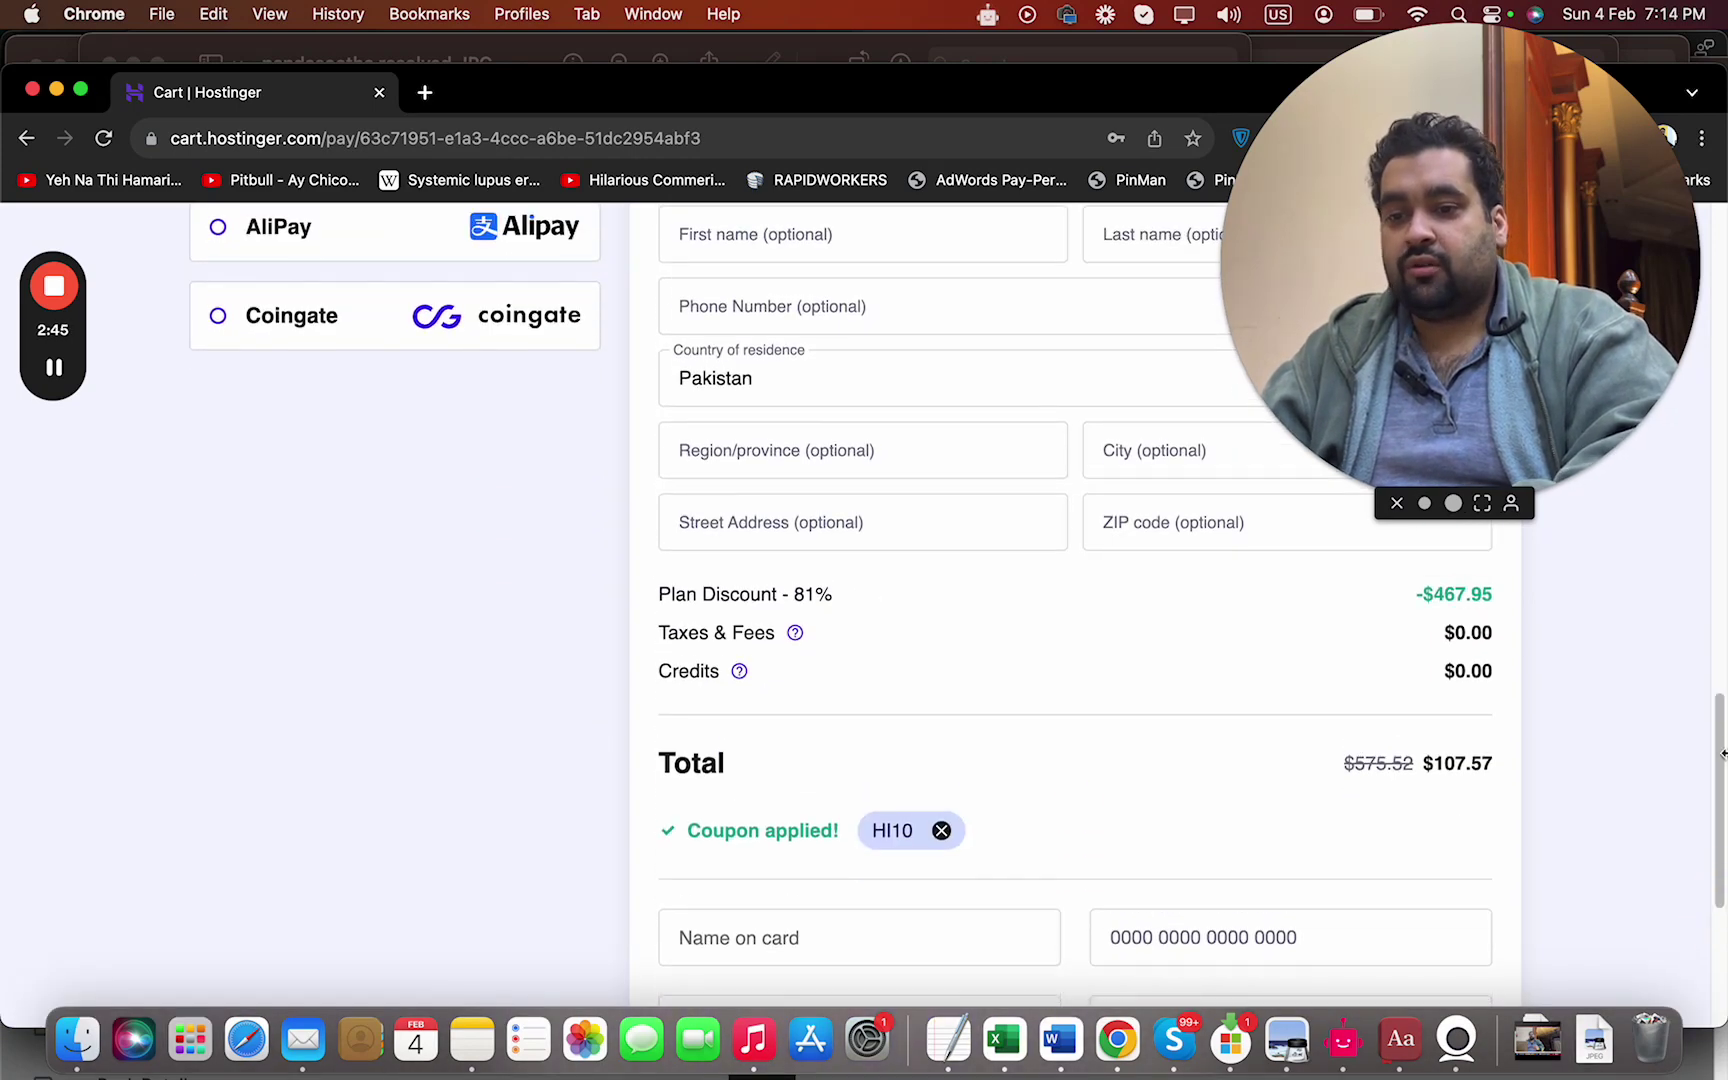
Check the coupon-adjusted plan prices and the log-in form on the cart page, and close the form
left_click_drag(1718, 757, 1718, 250)
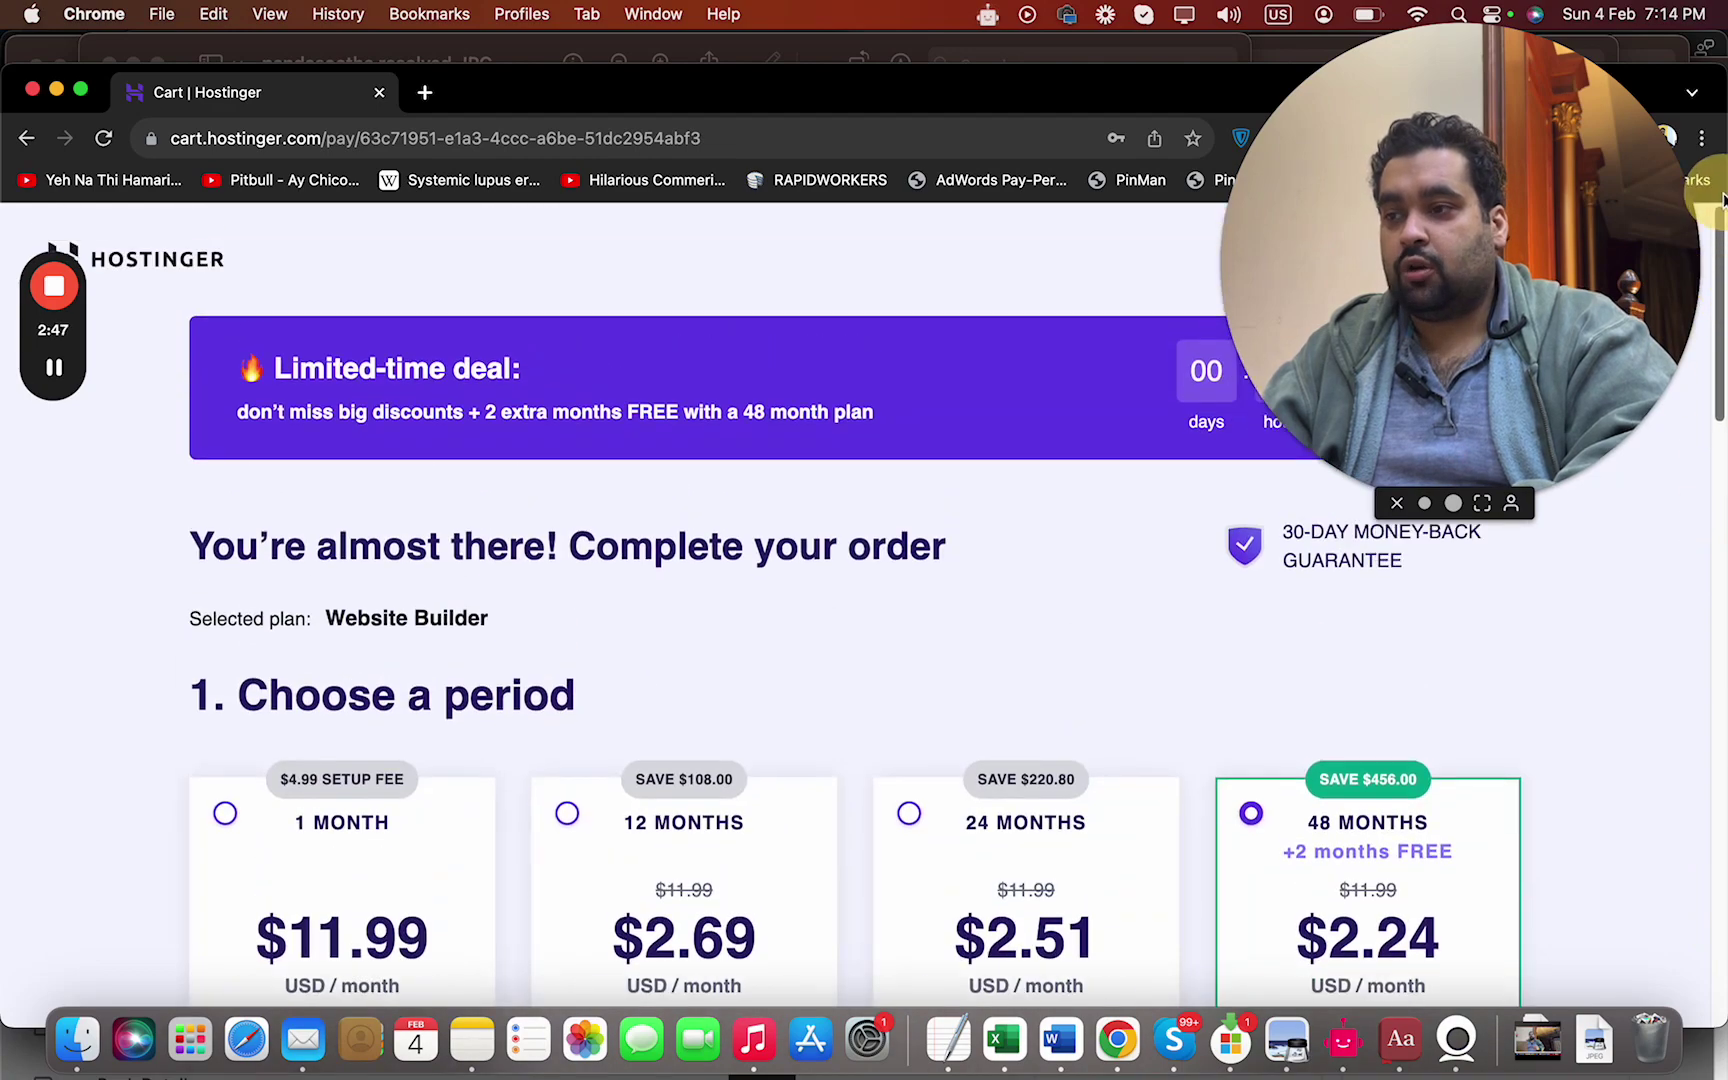
left_click_drag(1593, 262, 1700, 632)
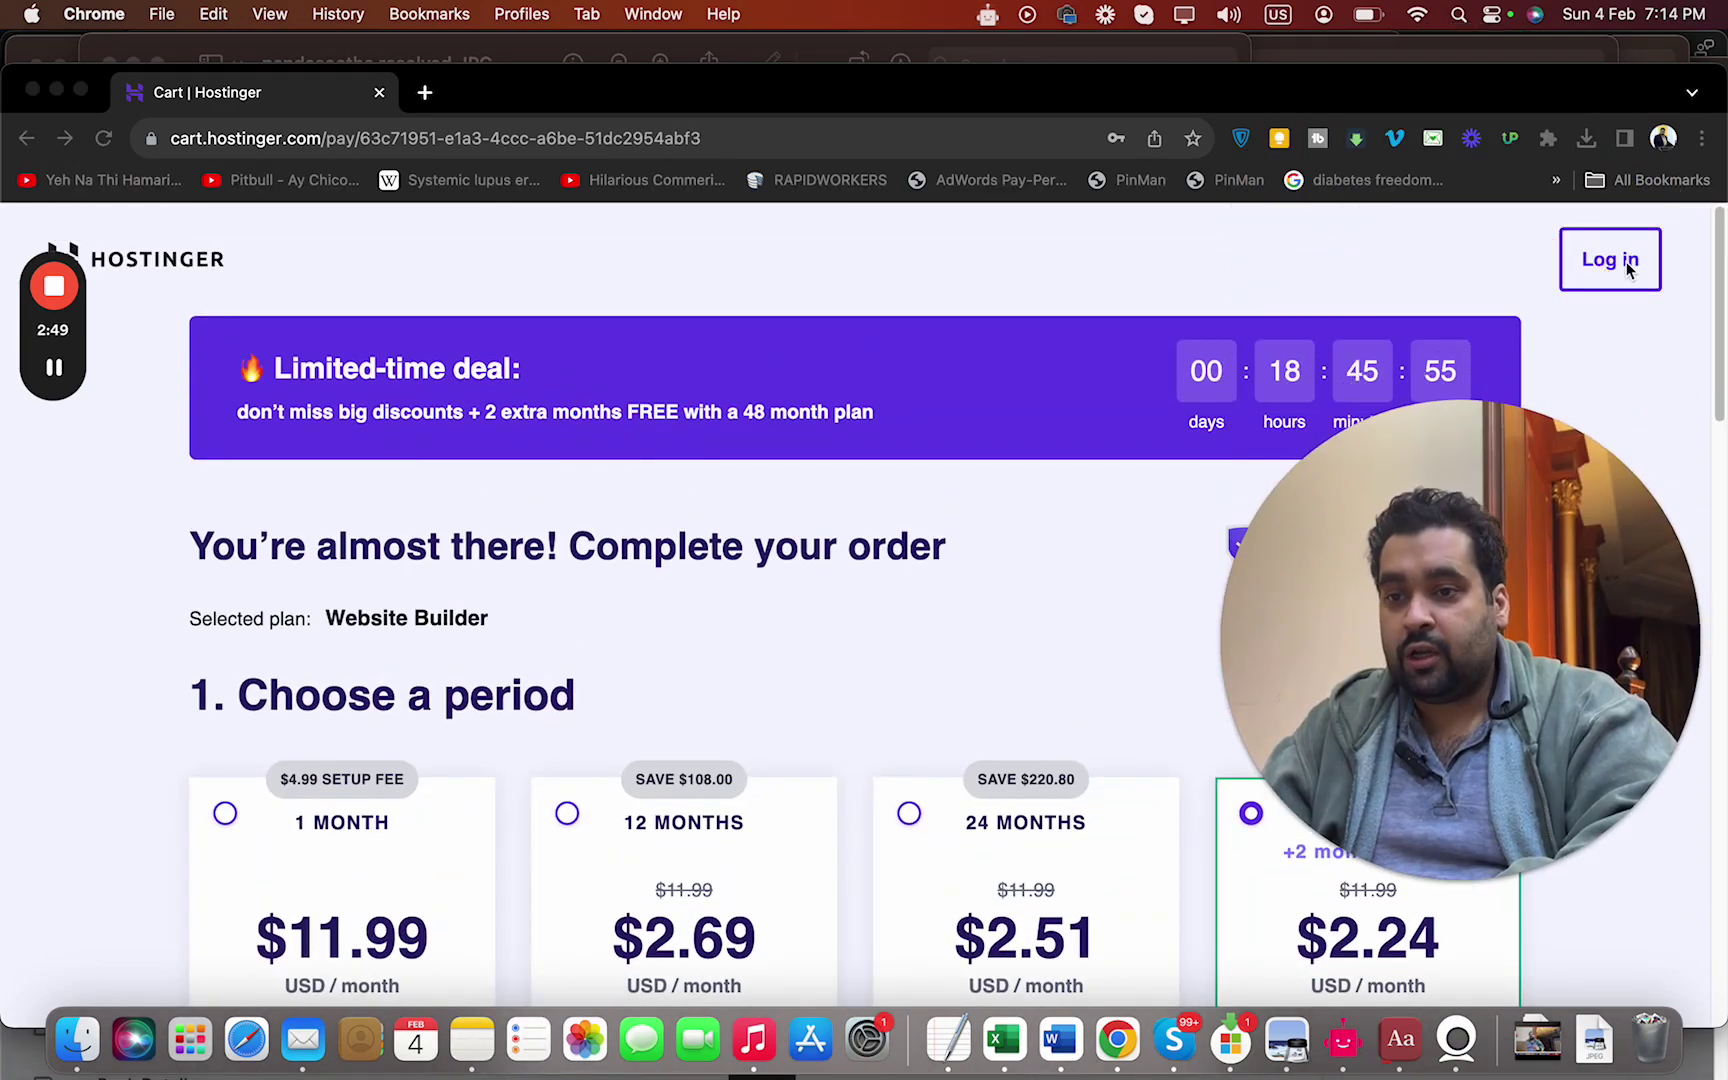
left_click(1628, 268)
left_click(1621, 276)
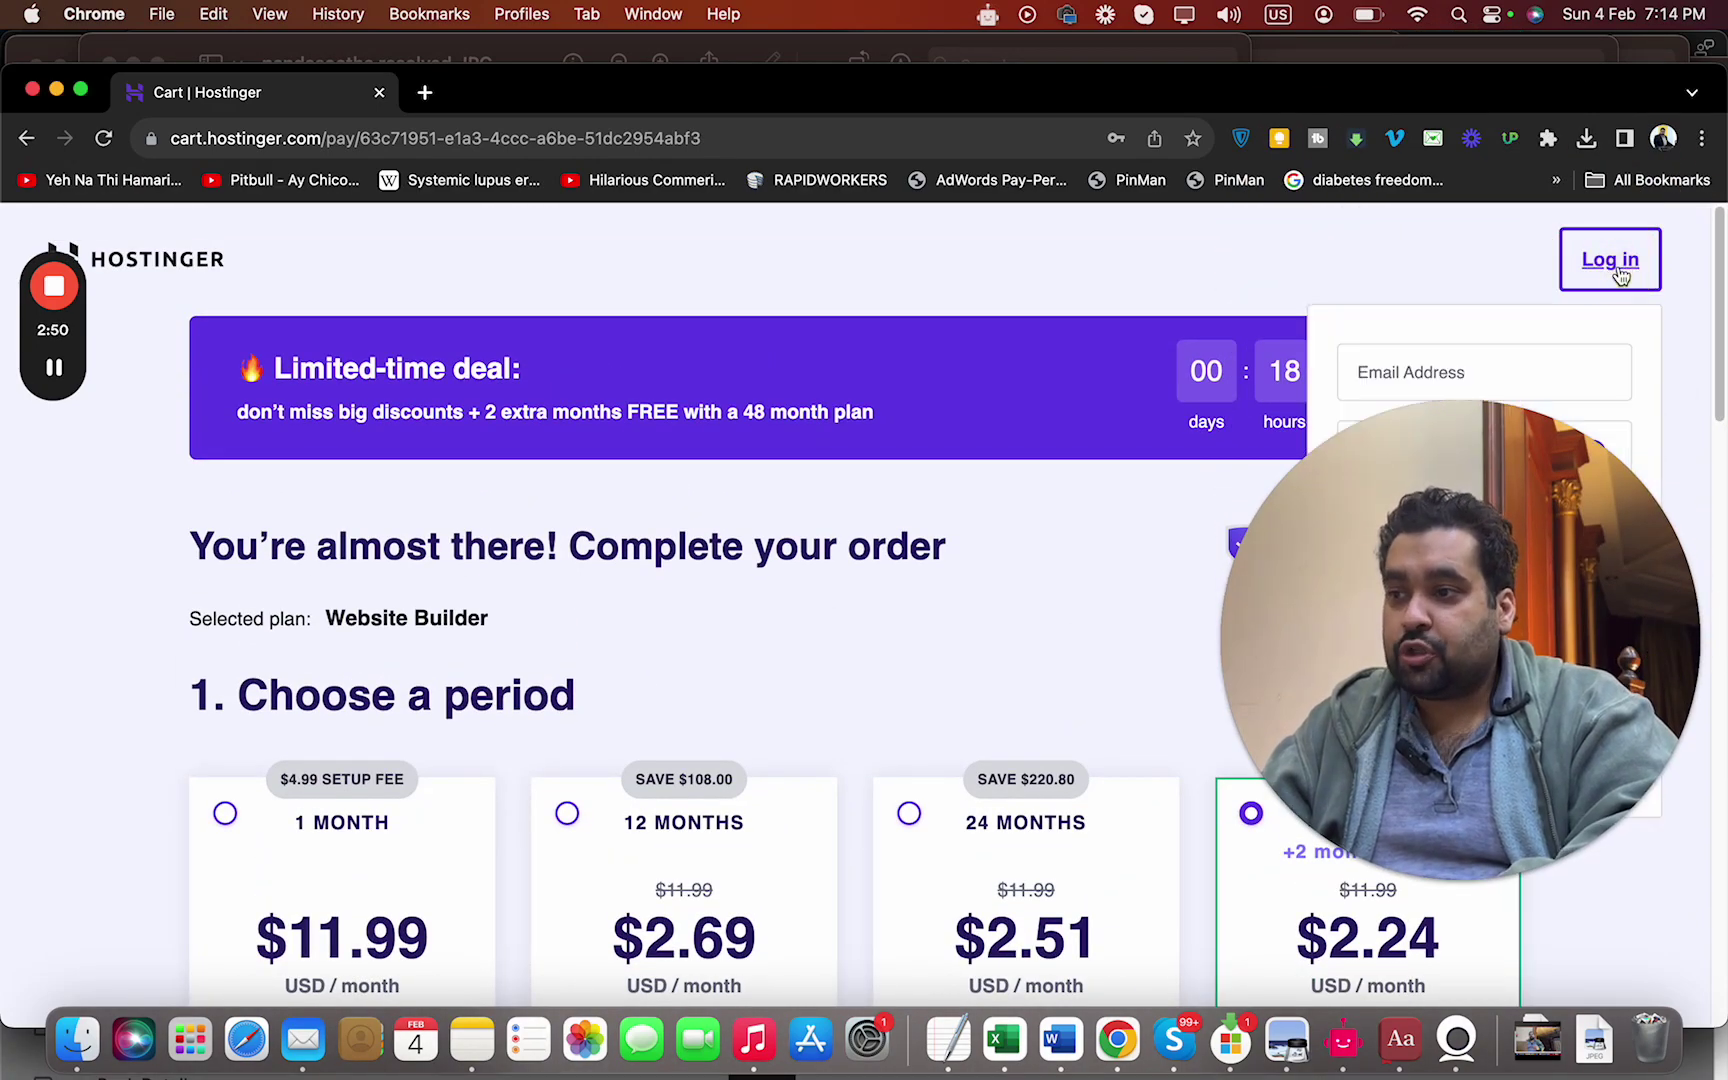
left_click(1554, 261)
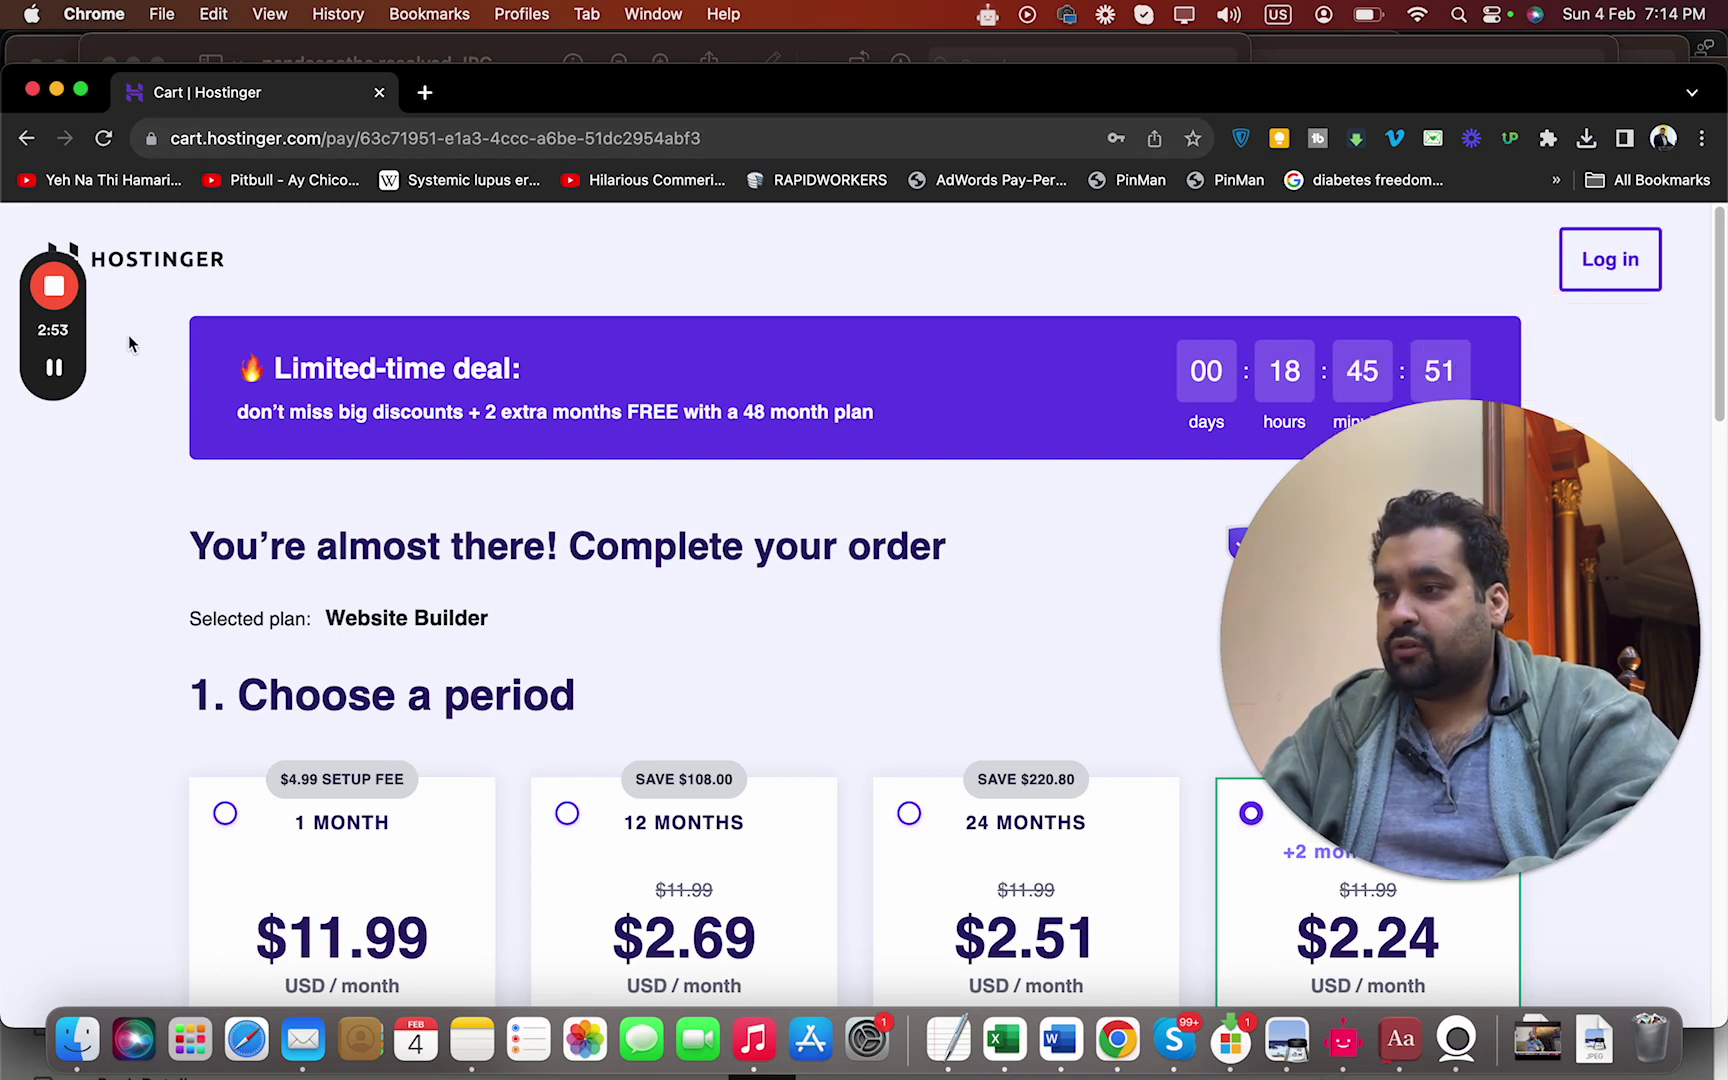
mouse_move(57, 383)
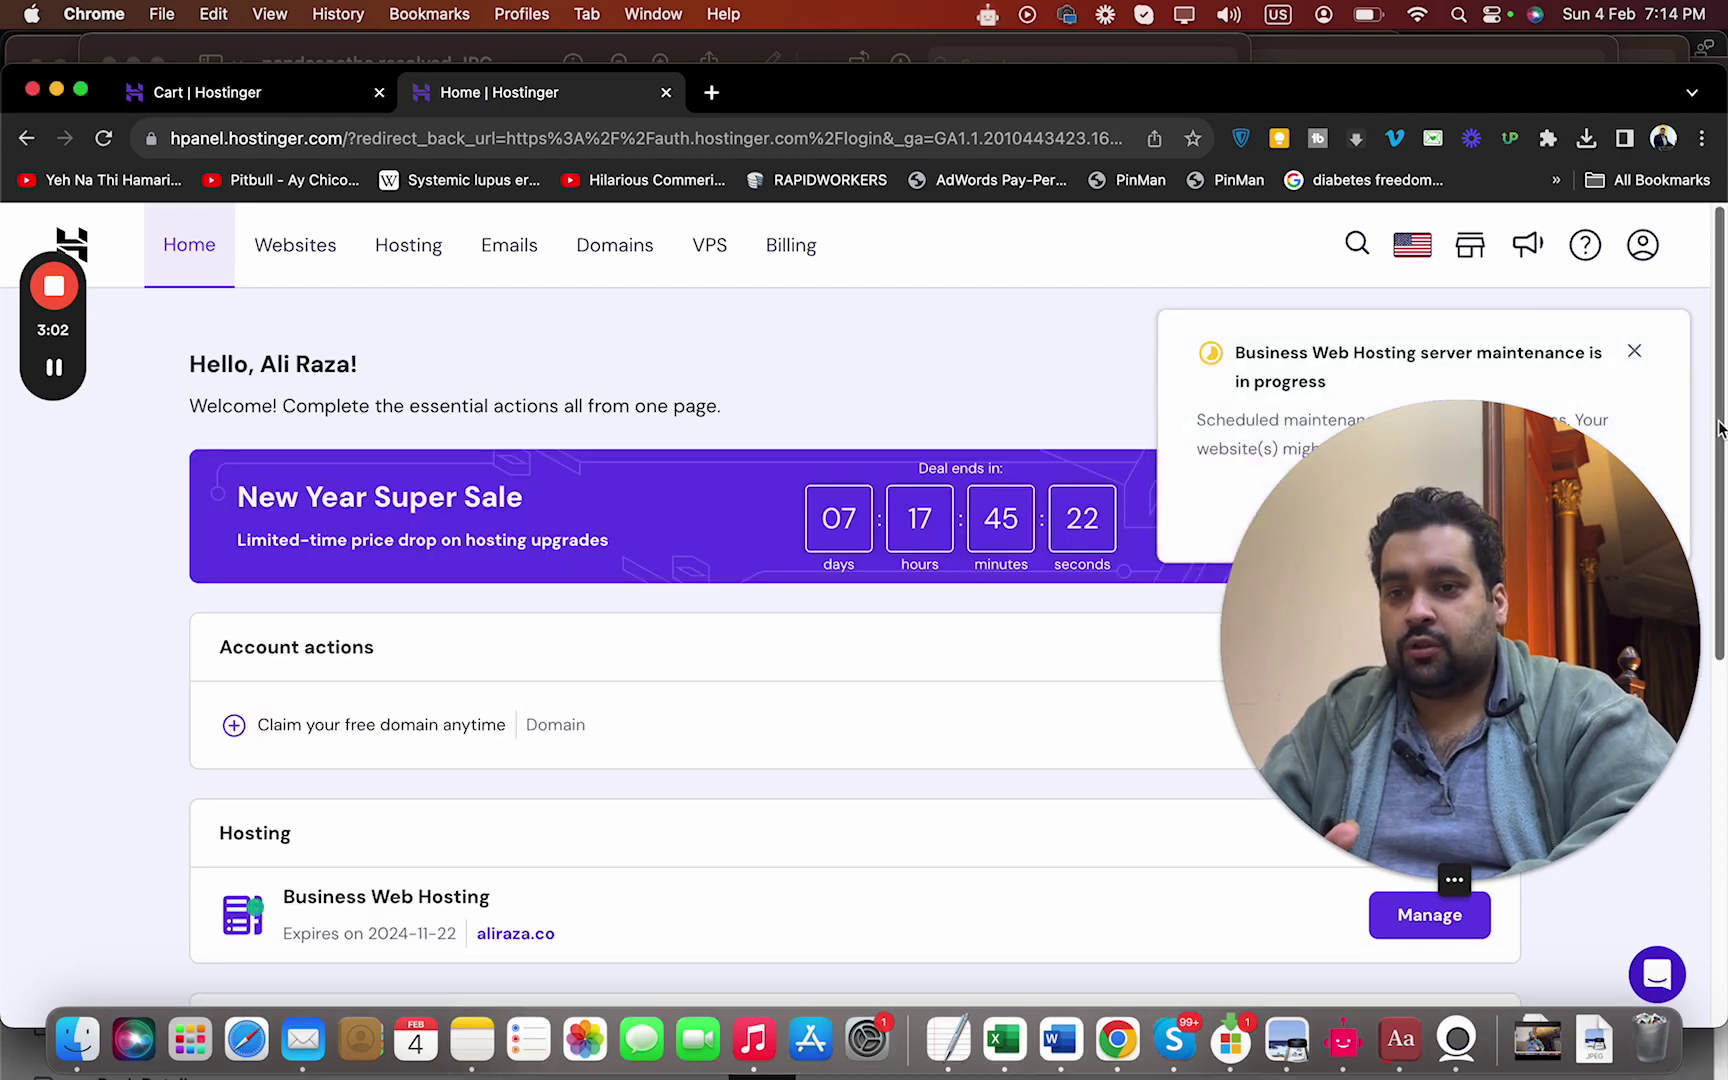
Review the hosting, email and AI Website Builder sections of the account home page and dismiss the server maintenance notice
left_click_drag(1718, 430, 1718, 520)
scroll(1718, 520, "down", 5)
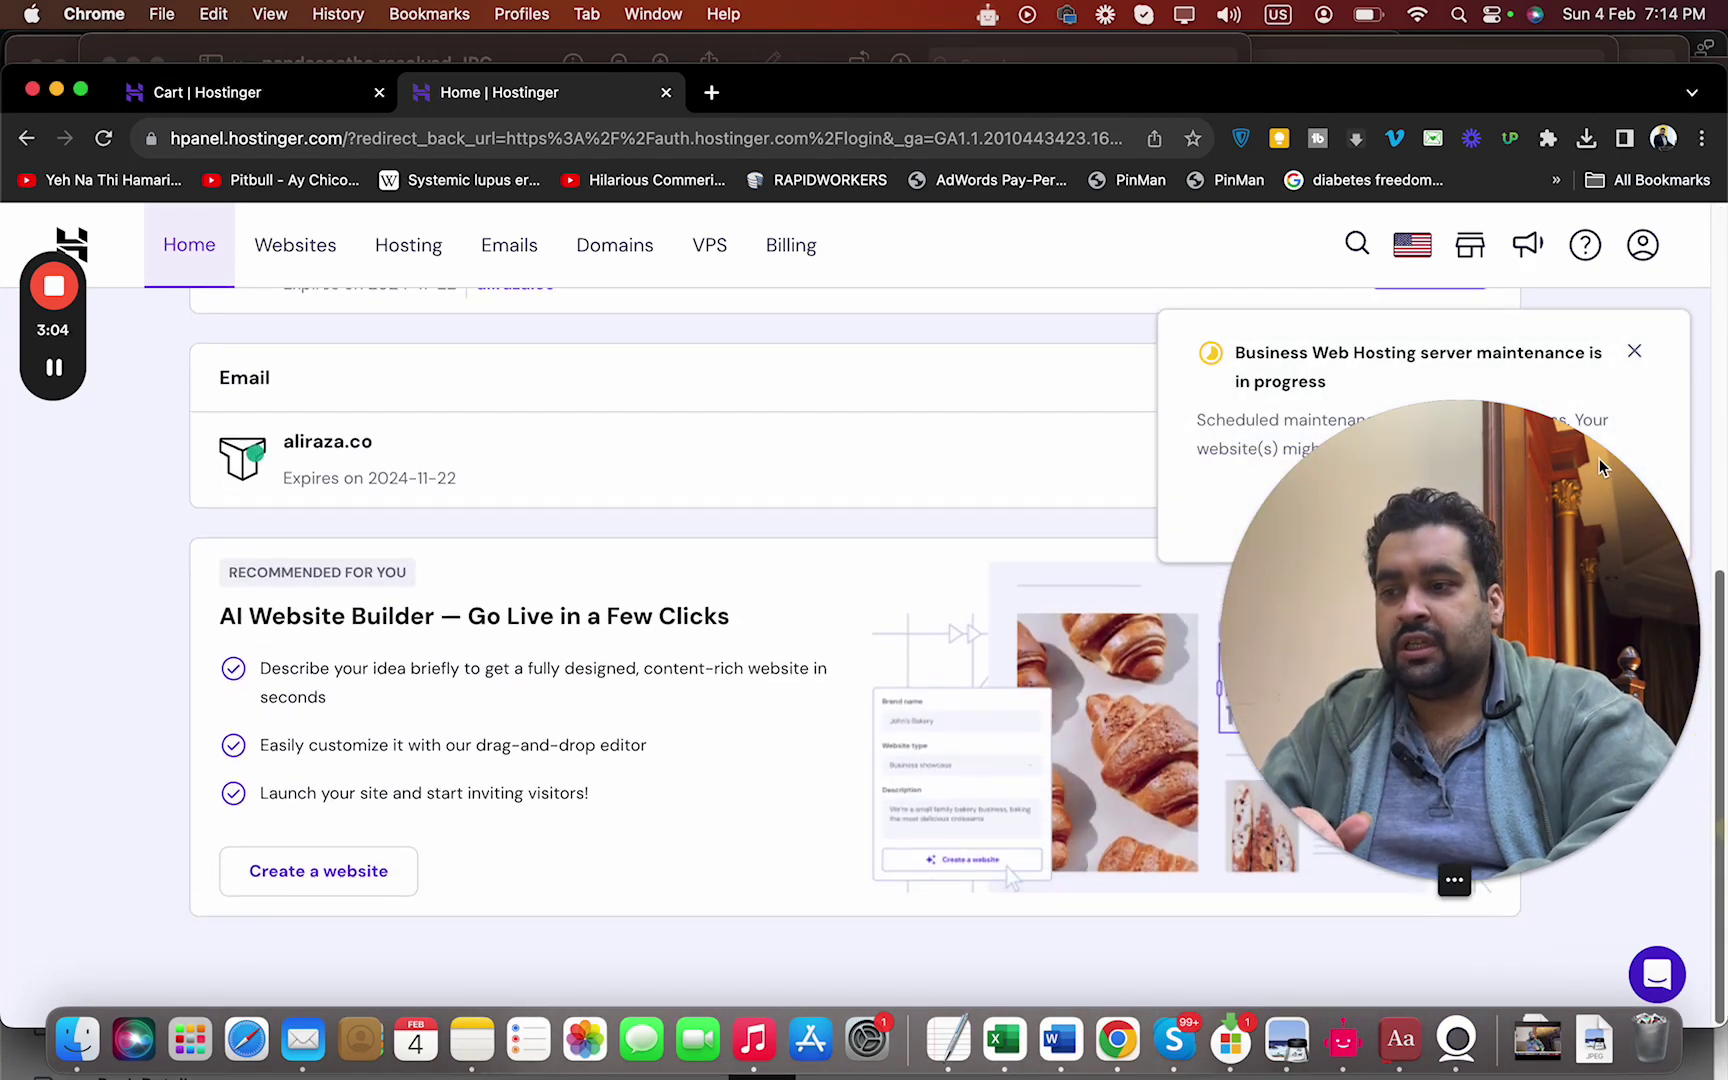
left_click(1632, 356)
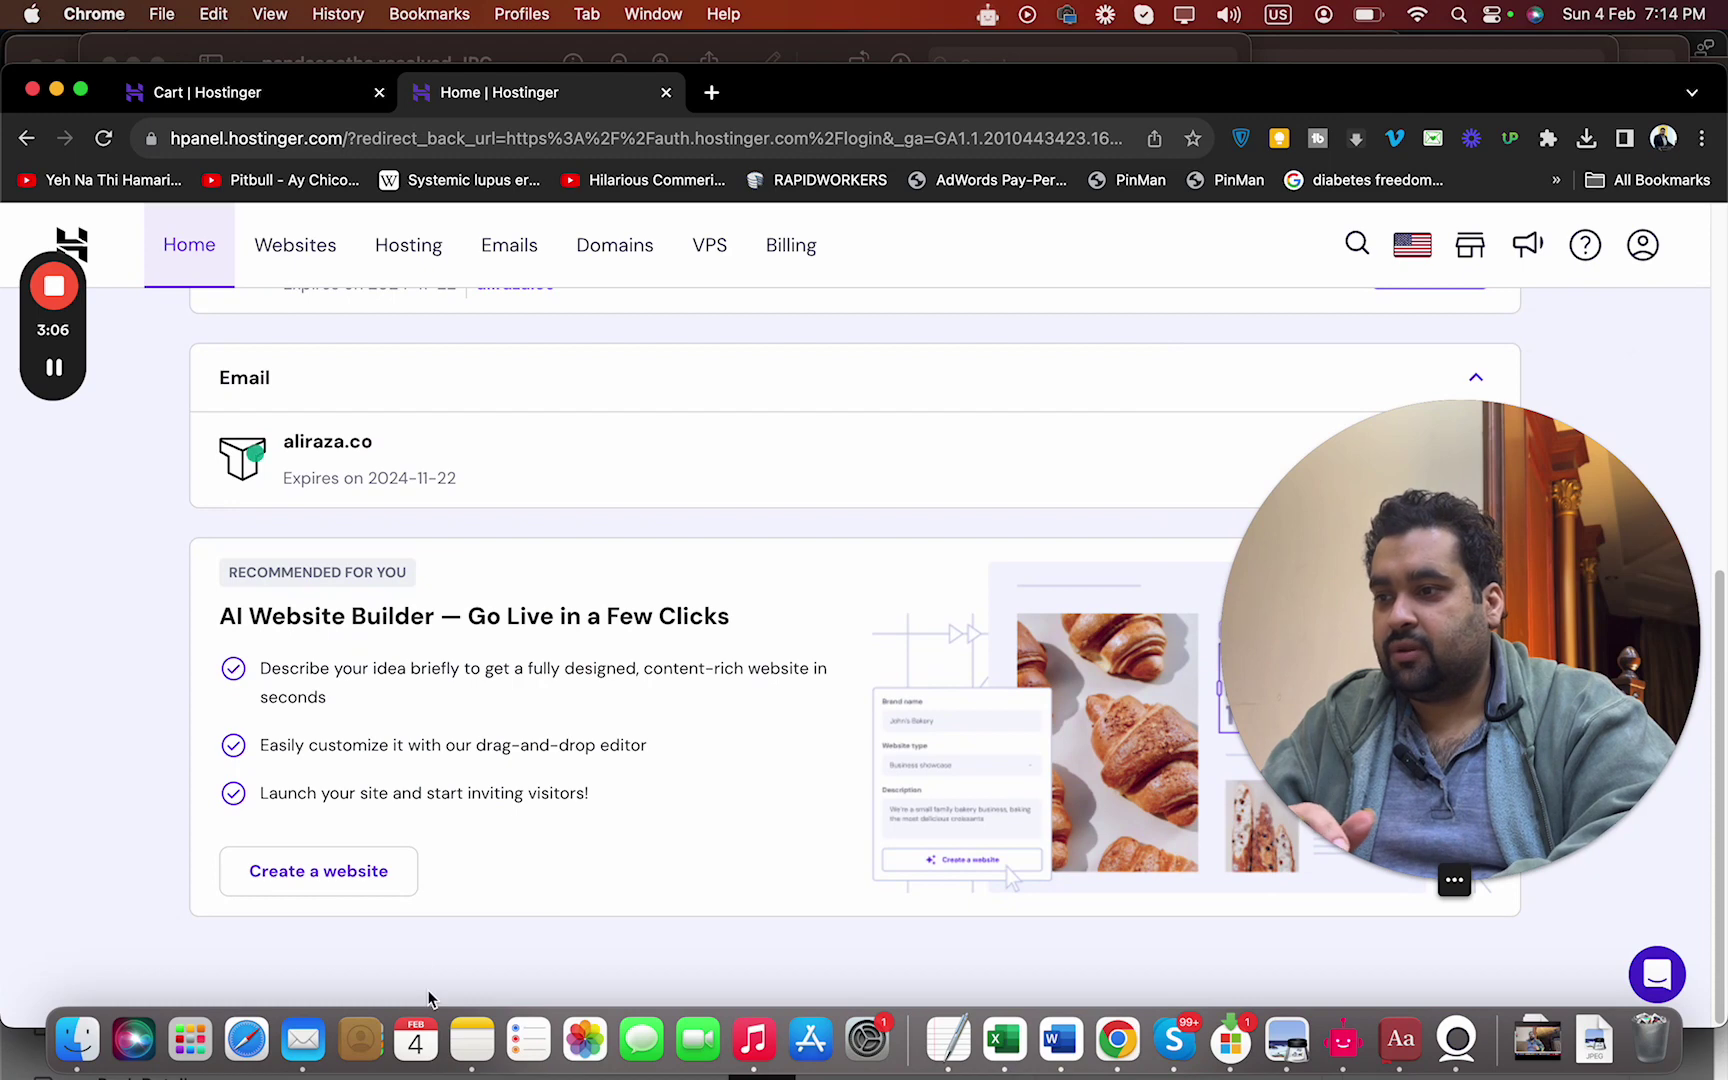
Go to the account's websites list and launch the AI Website Builder from its promotion
left_click(316, 262)
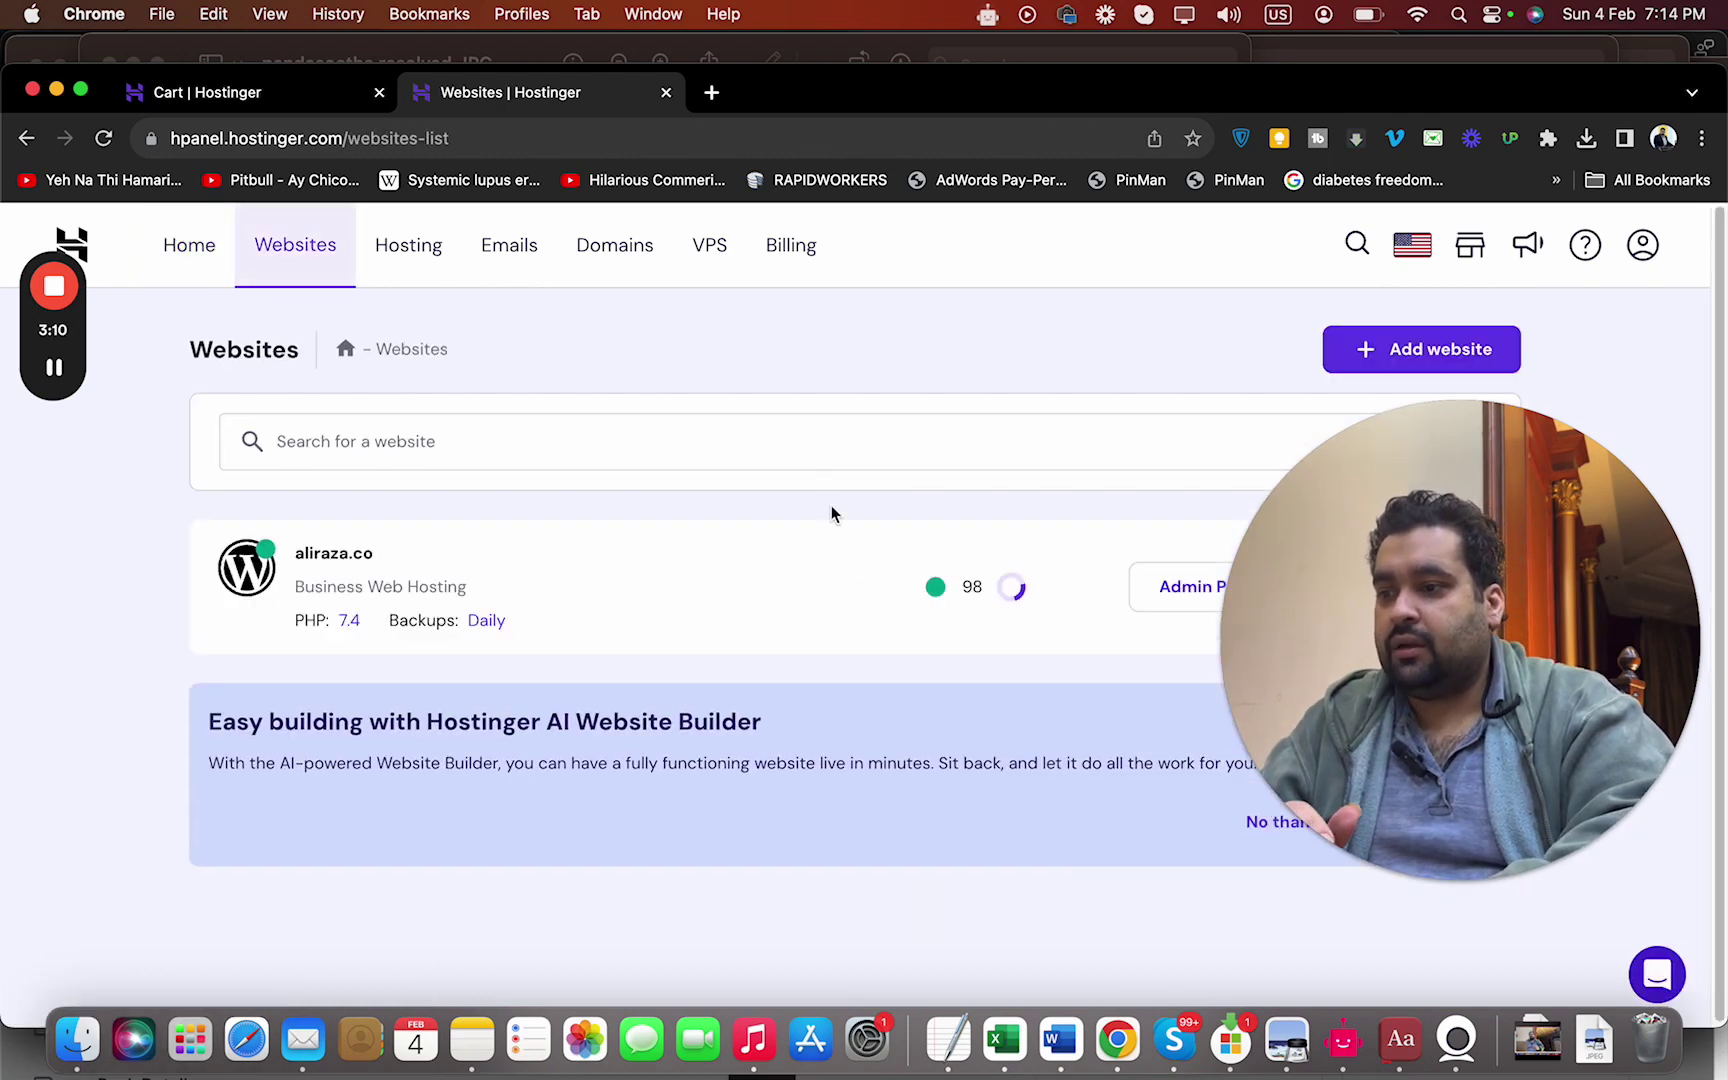
left_click_drag(1470, 512, 848, 294)
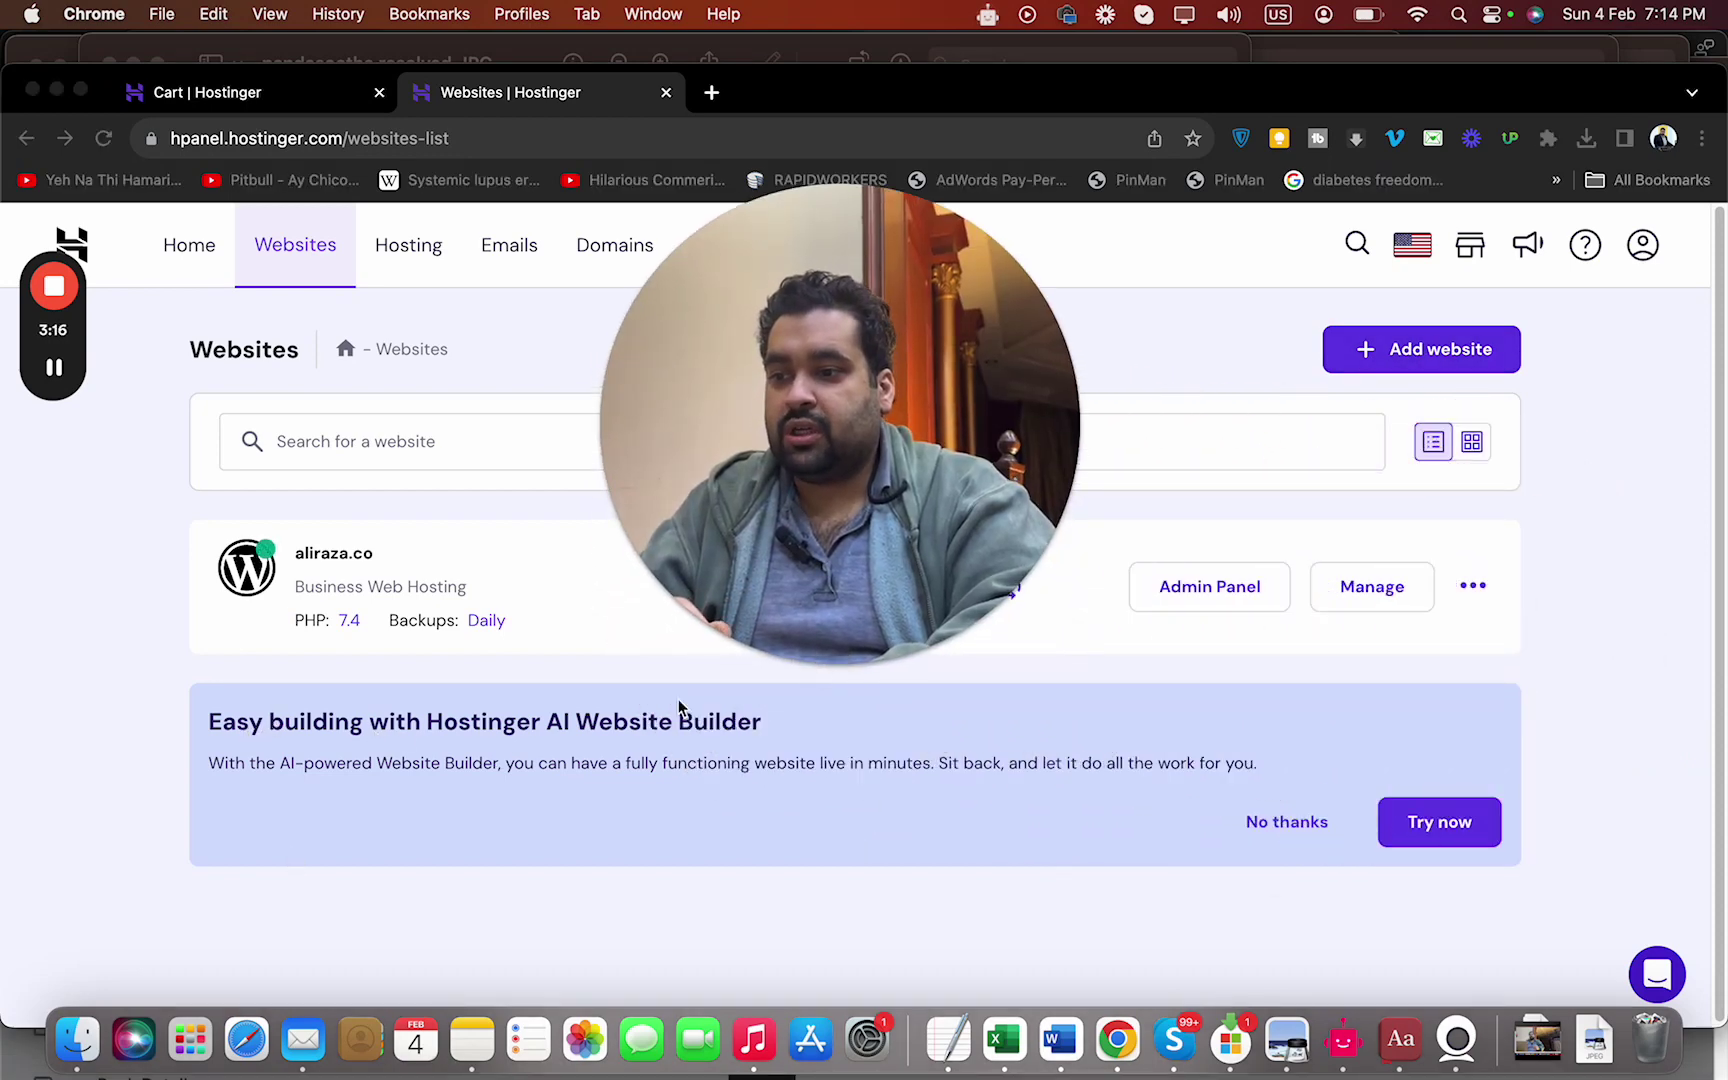
left_click(1447, 836)
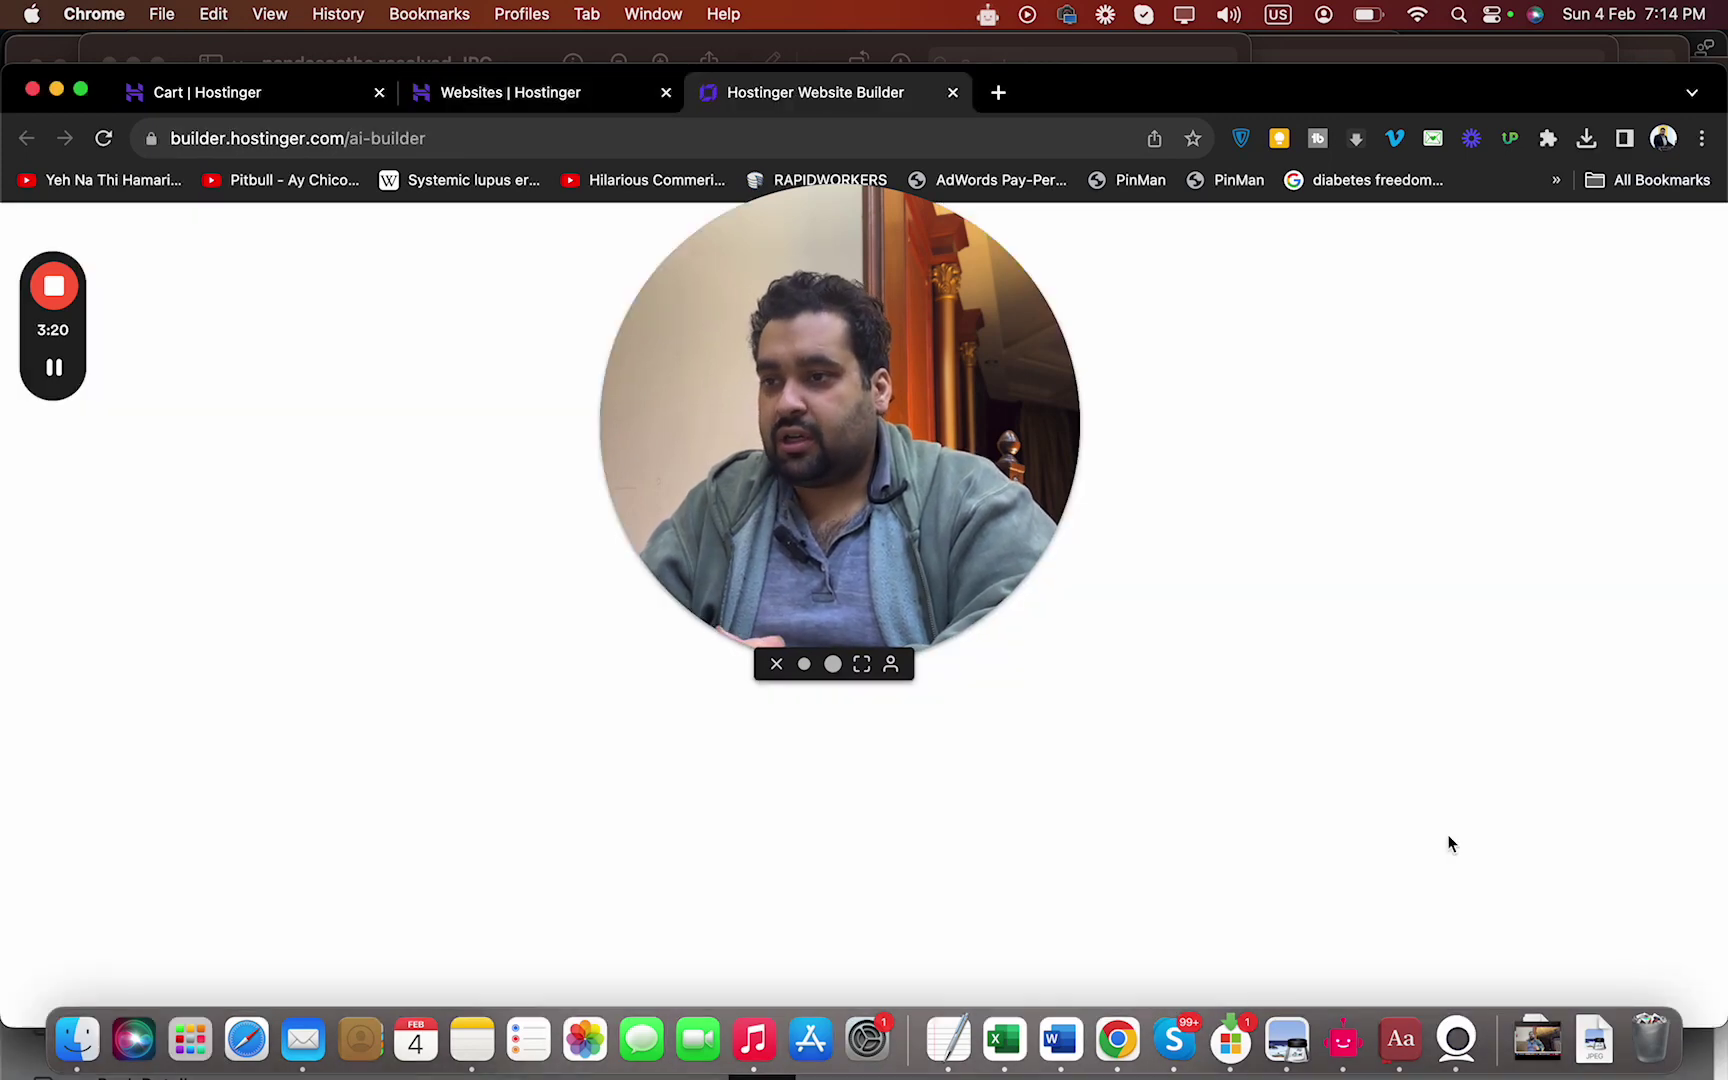
Choose pre-made templates instead of AI creation on the Website Builder welcome page
left_click_drag(941, 348, 1610, 135)
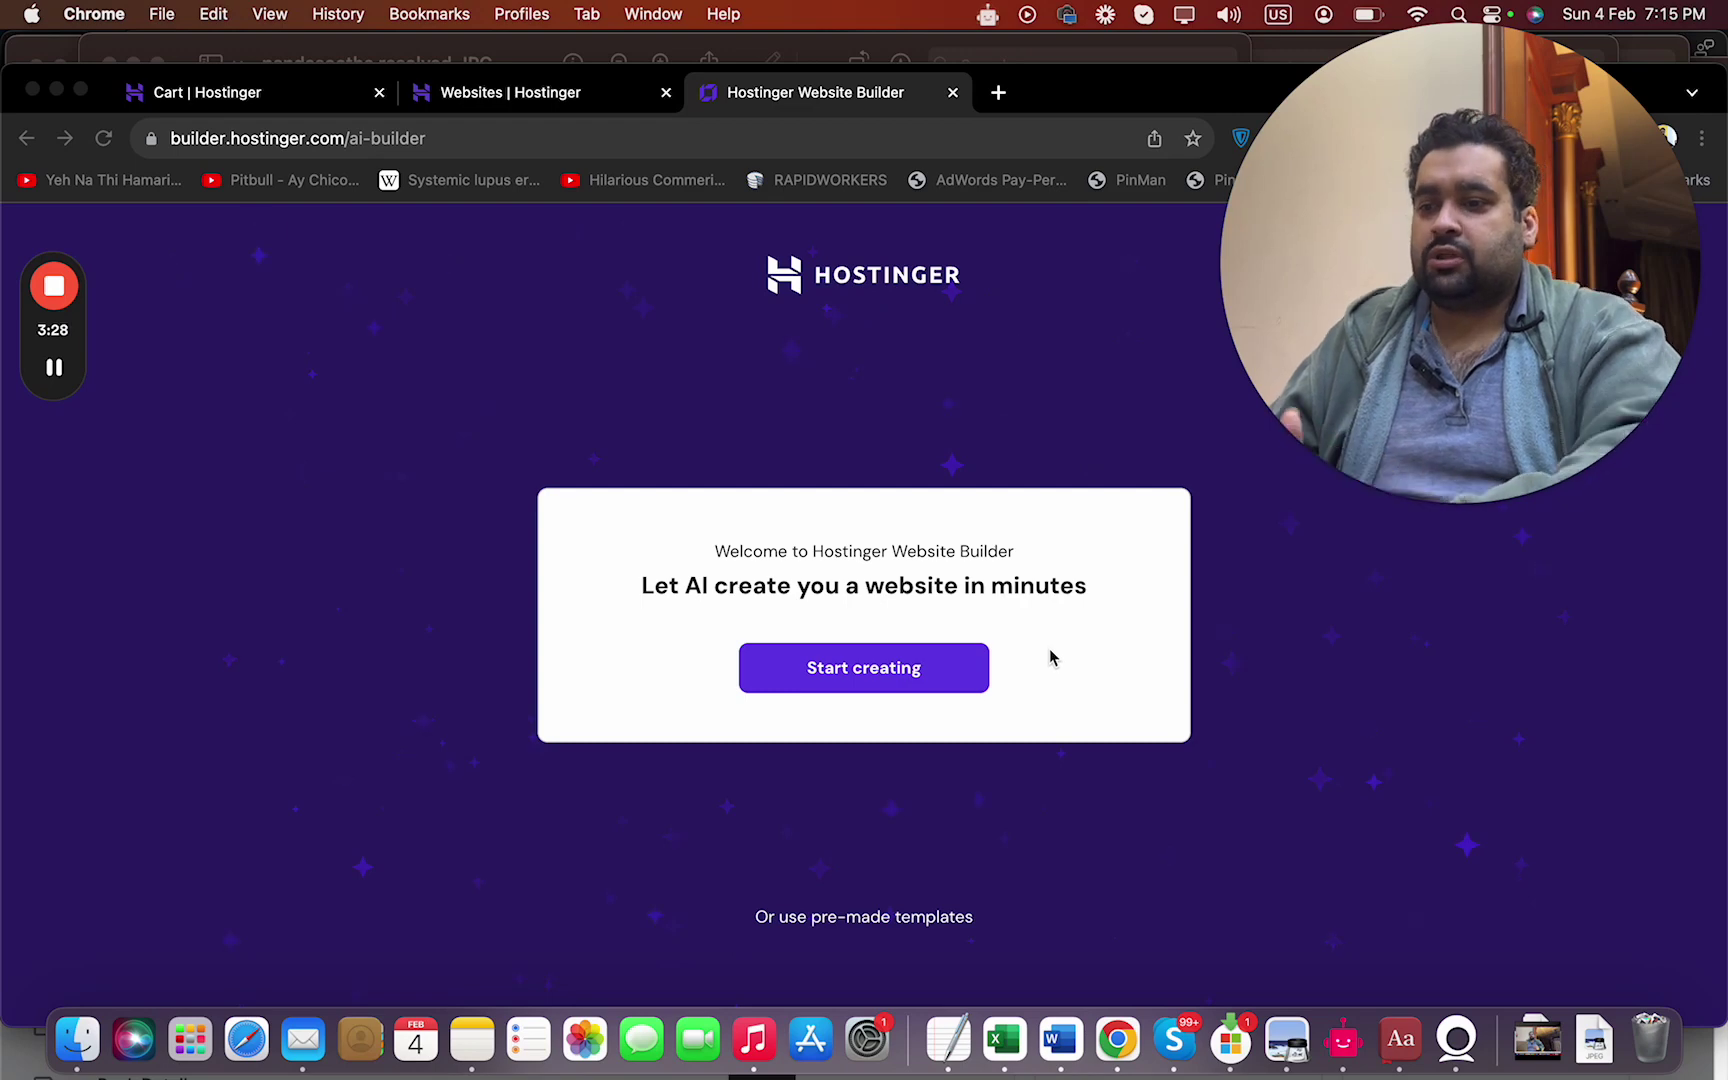
left_click(927, 830)
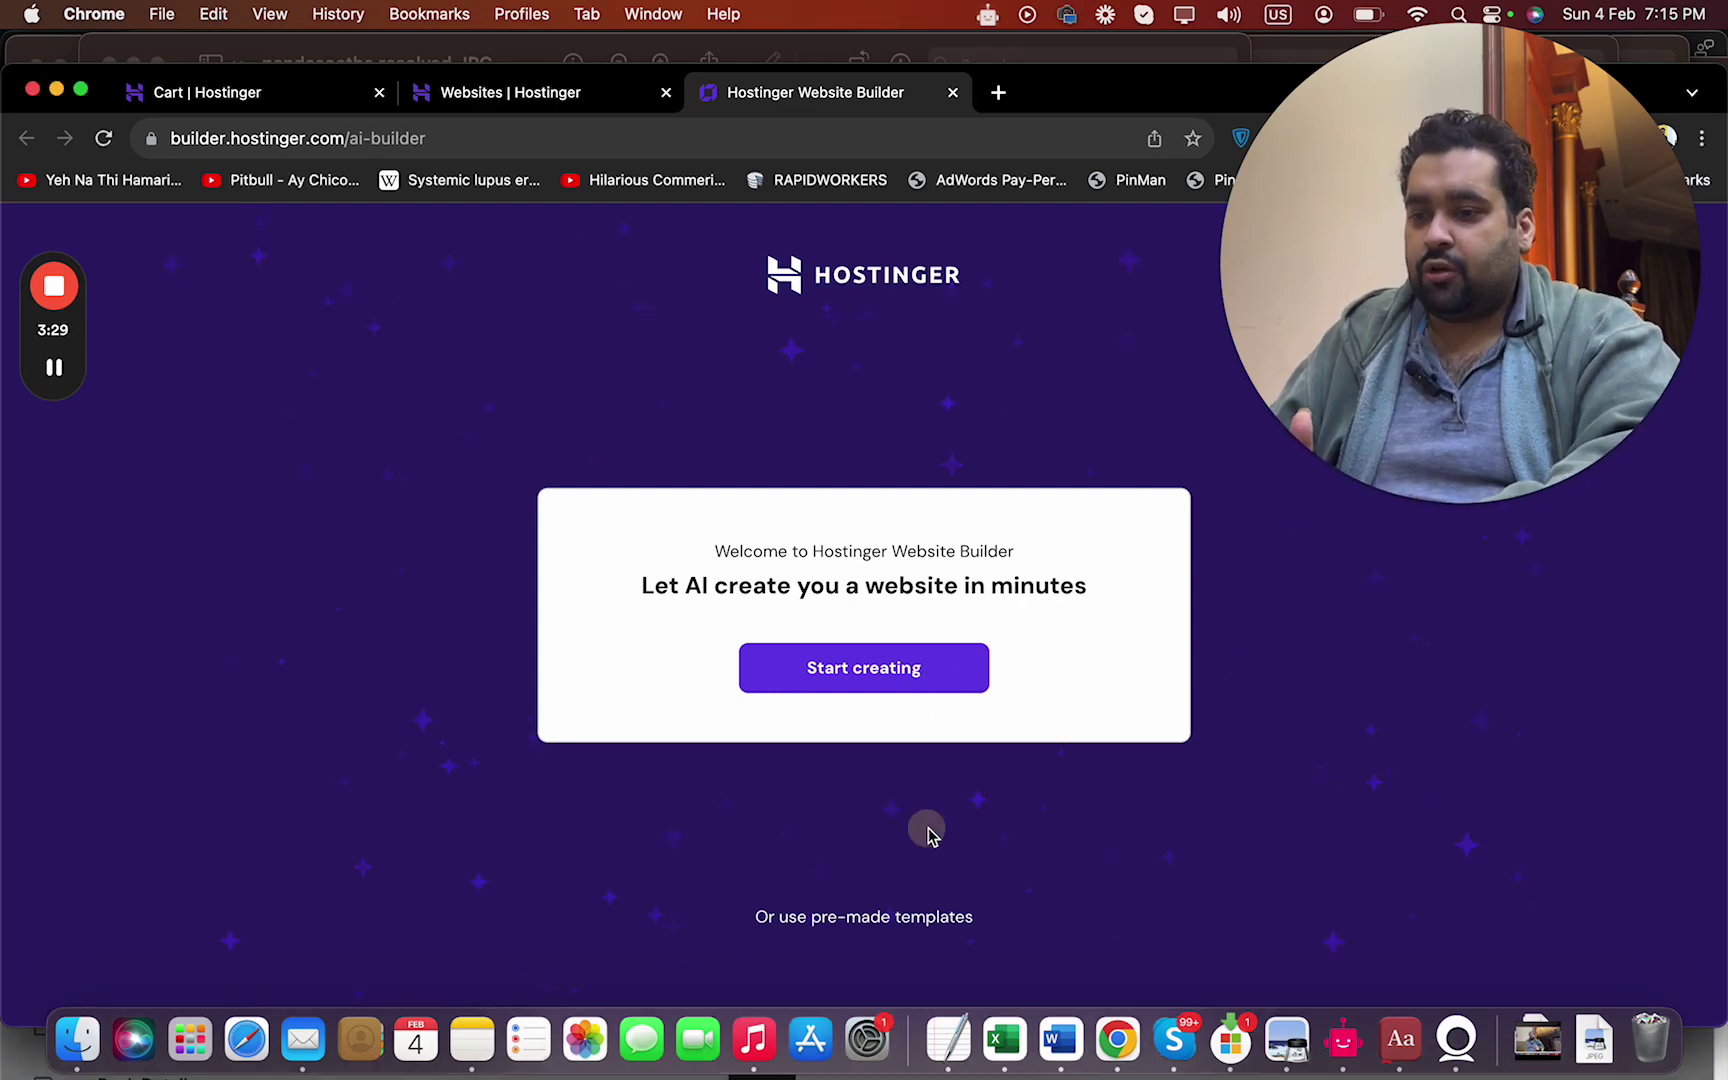
left_click(916, 920)
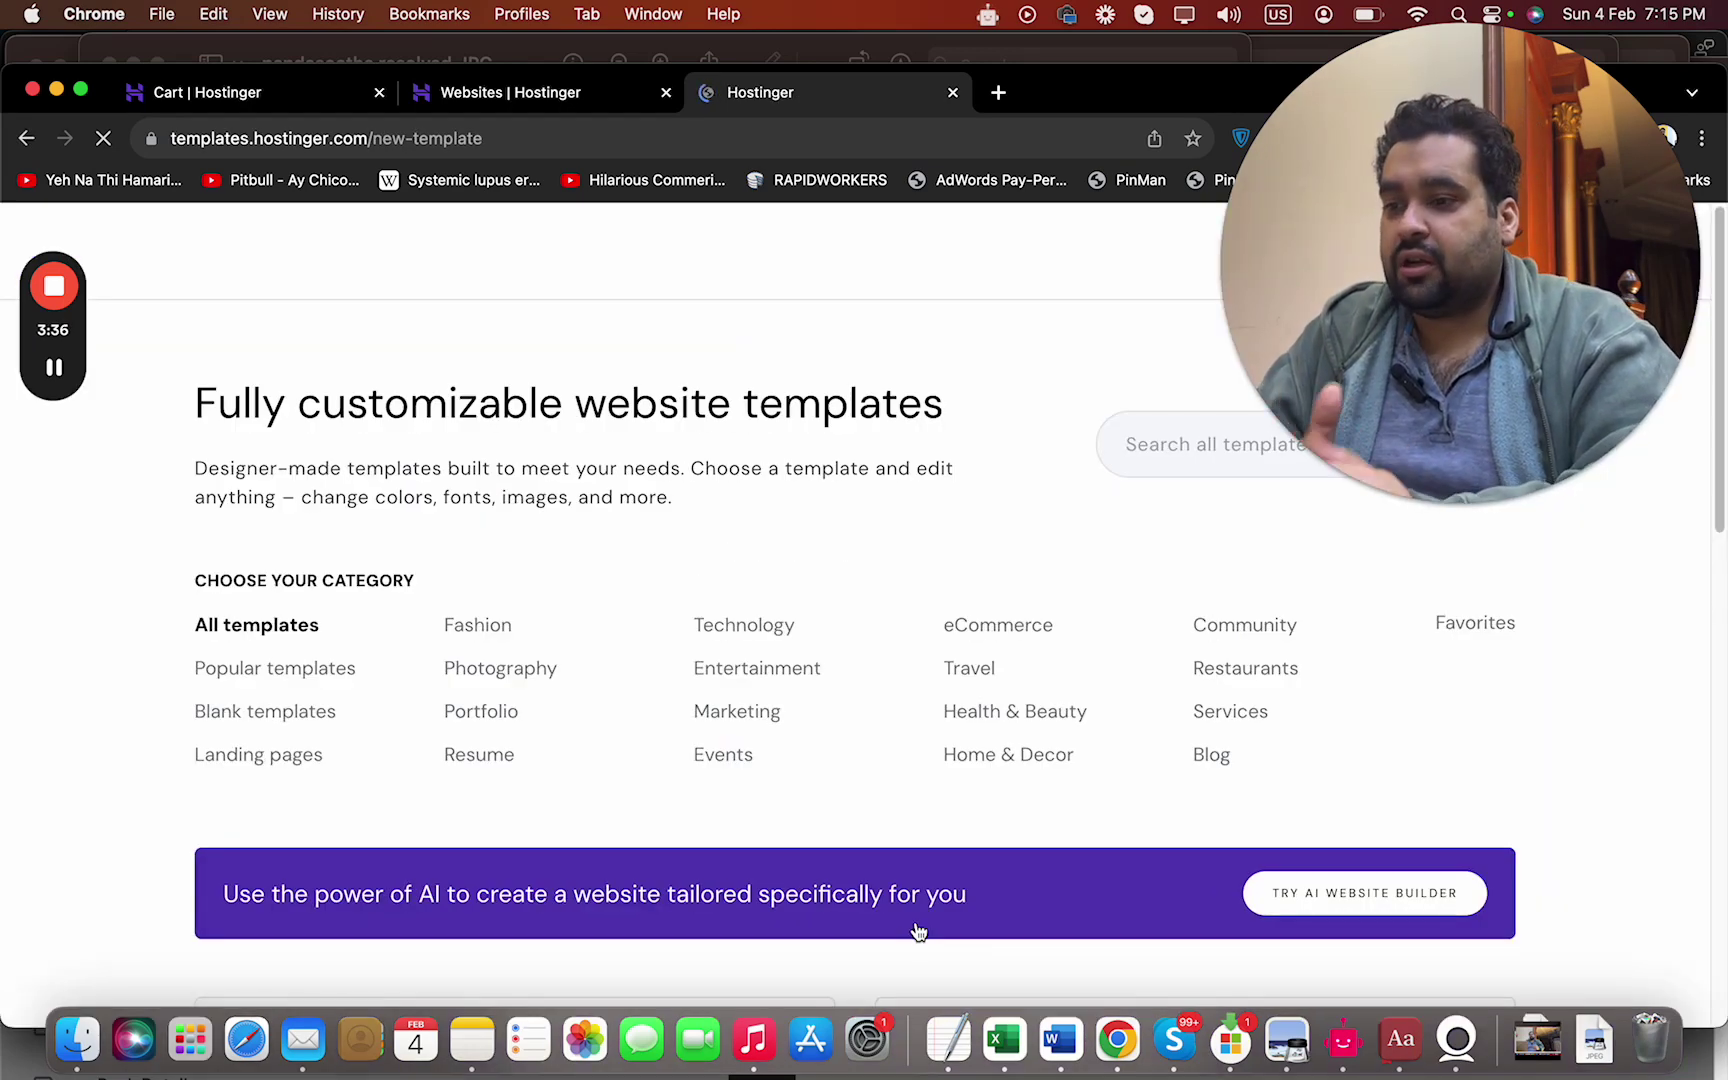
Browse the website template gallery, going through page 2 and on to page 16
left_click_drag(1720, 395, 1612, 983)
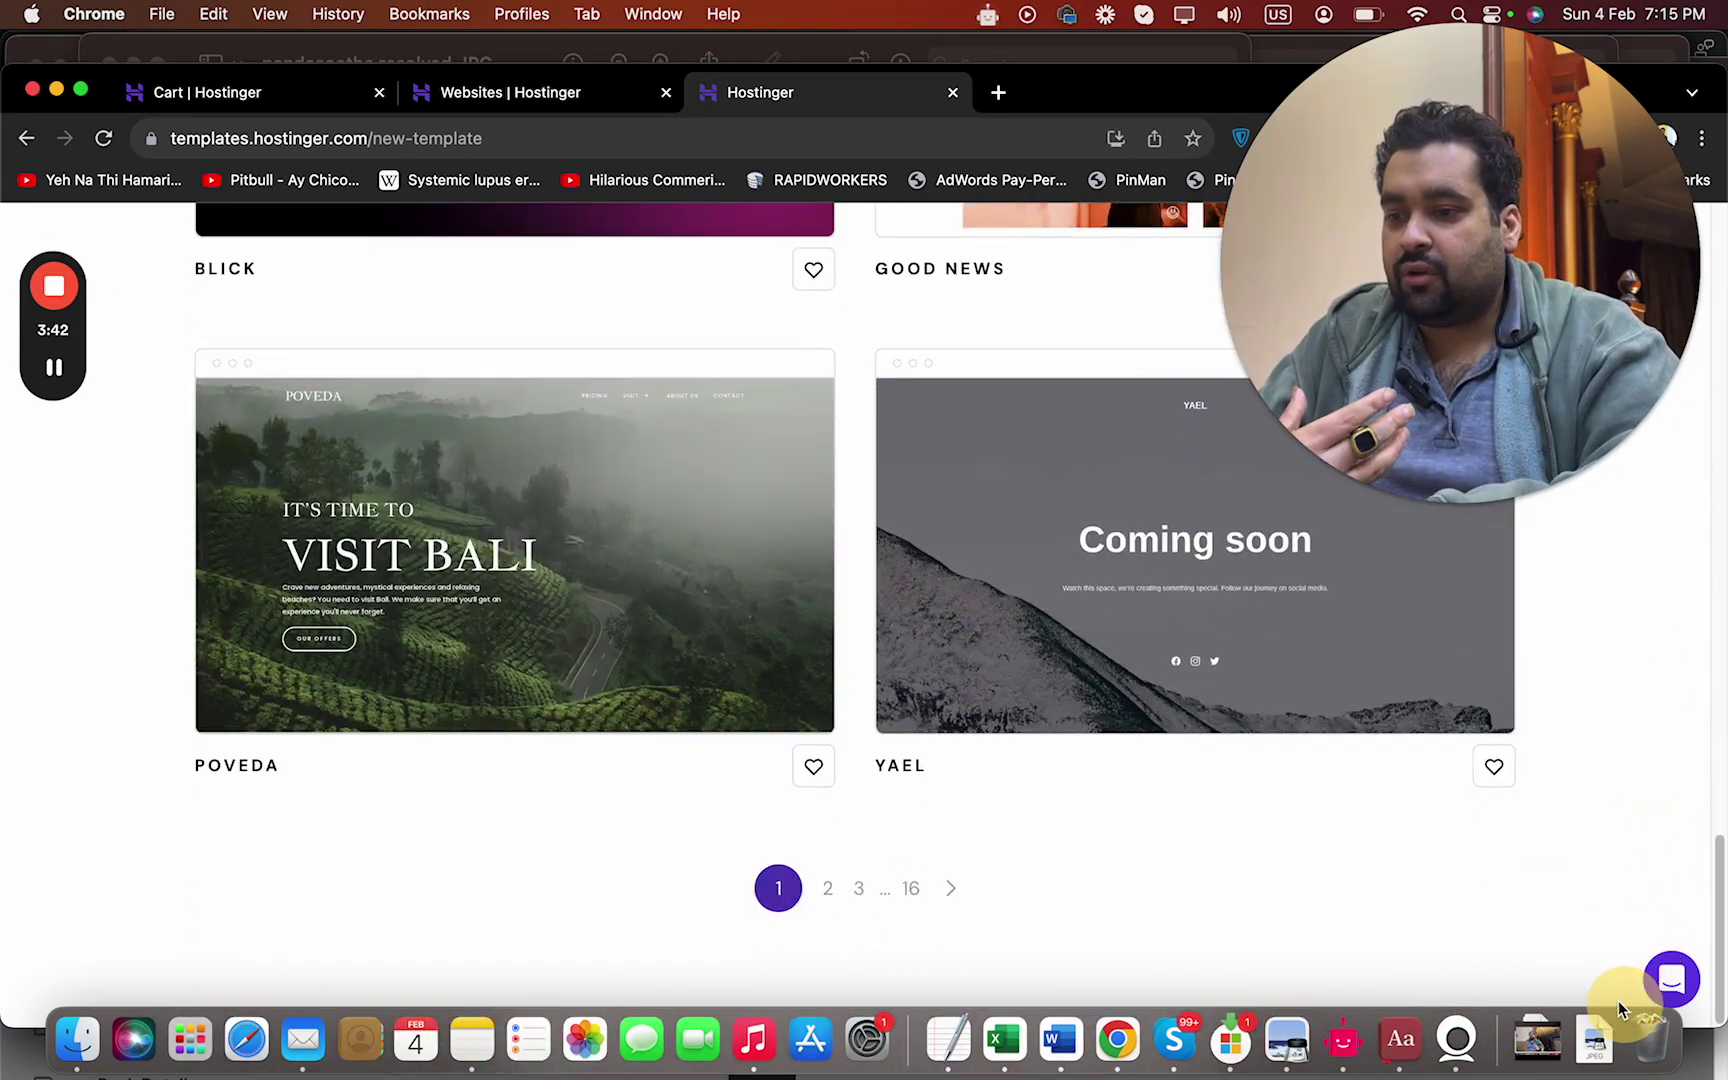
left_click(828, 887)
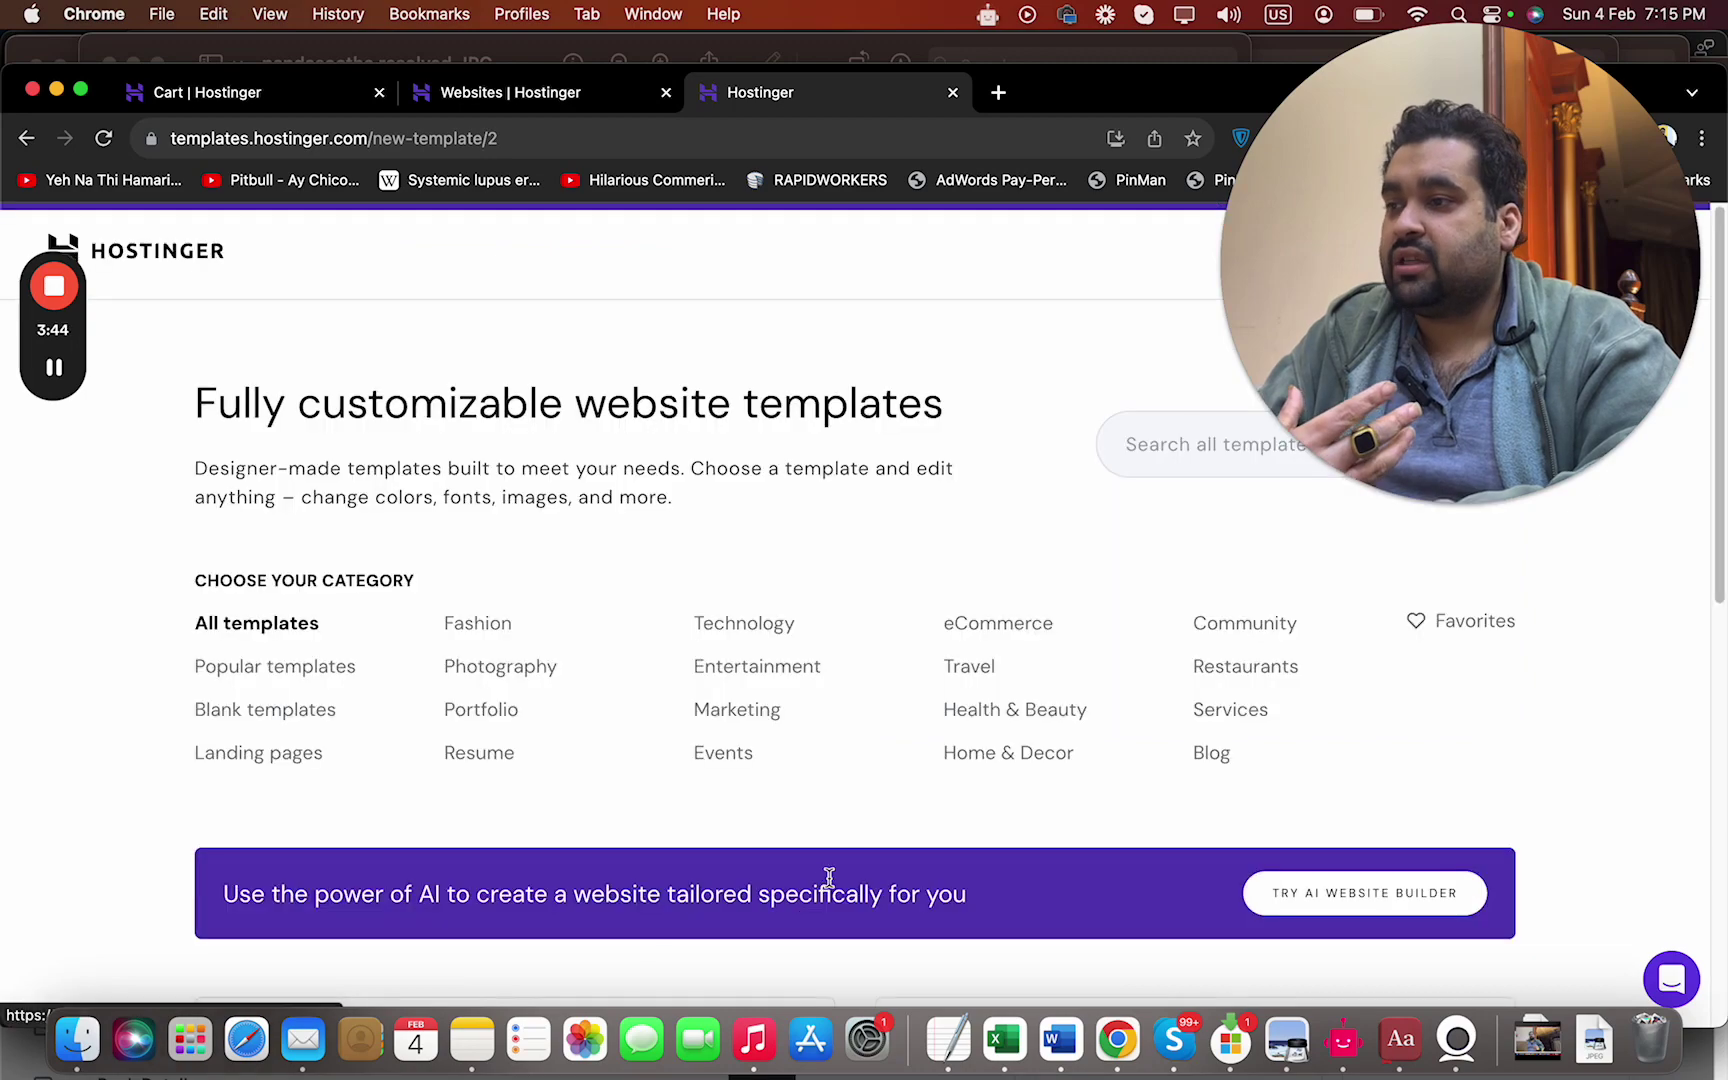
left_click_drag(1720, 430, 1710, 930)
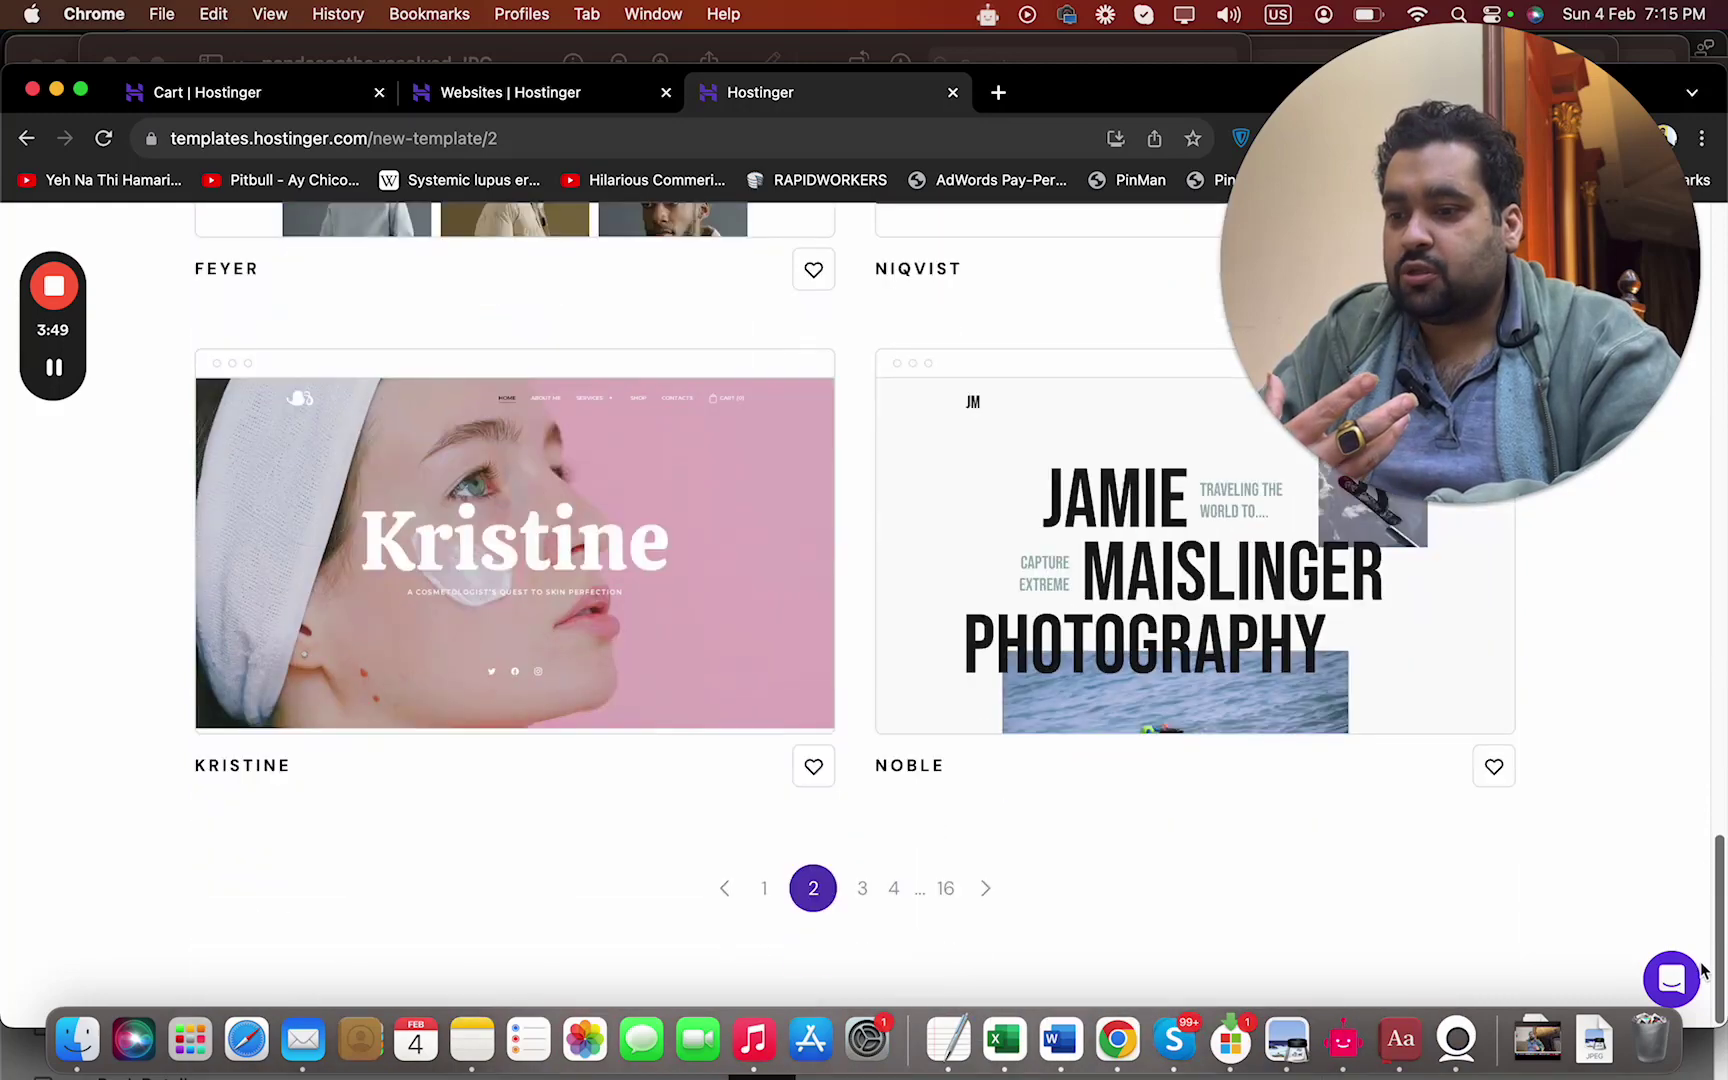
left_click(945, 887)
Browse the template gallery's Restaurants and Services categories
left_click_drag(1258, 284, 443, 302)
left_click(1234, 440)
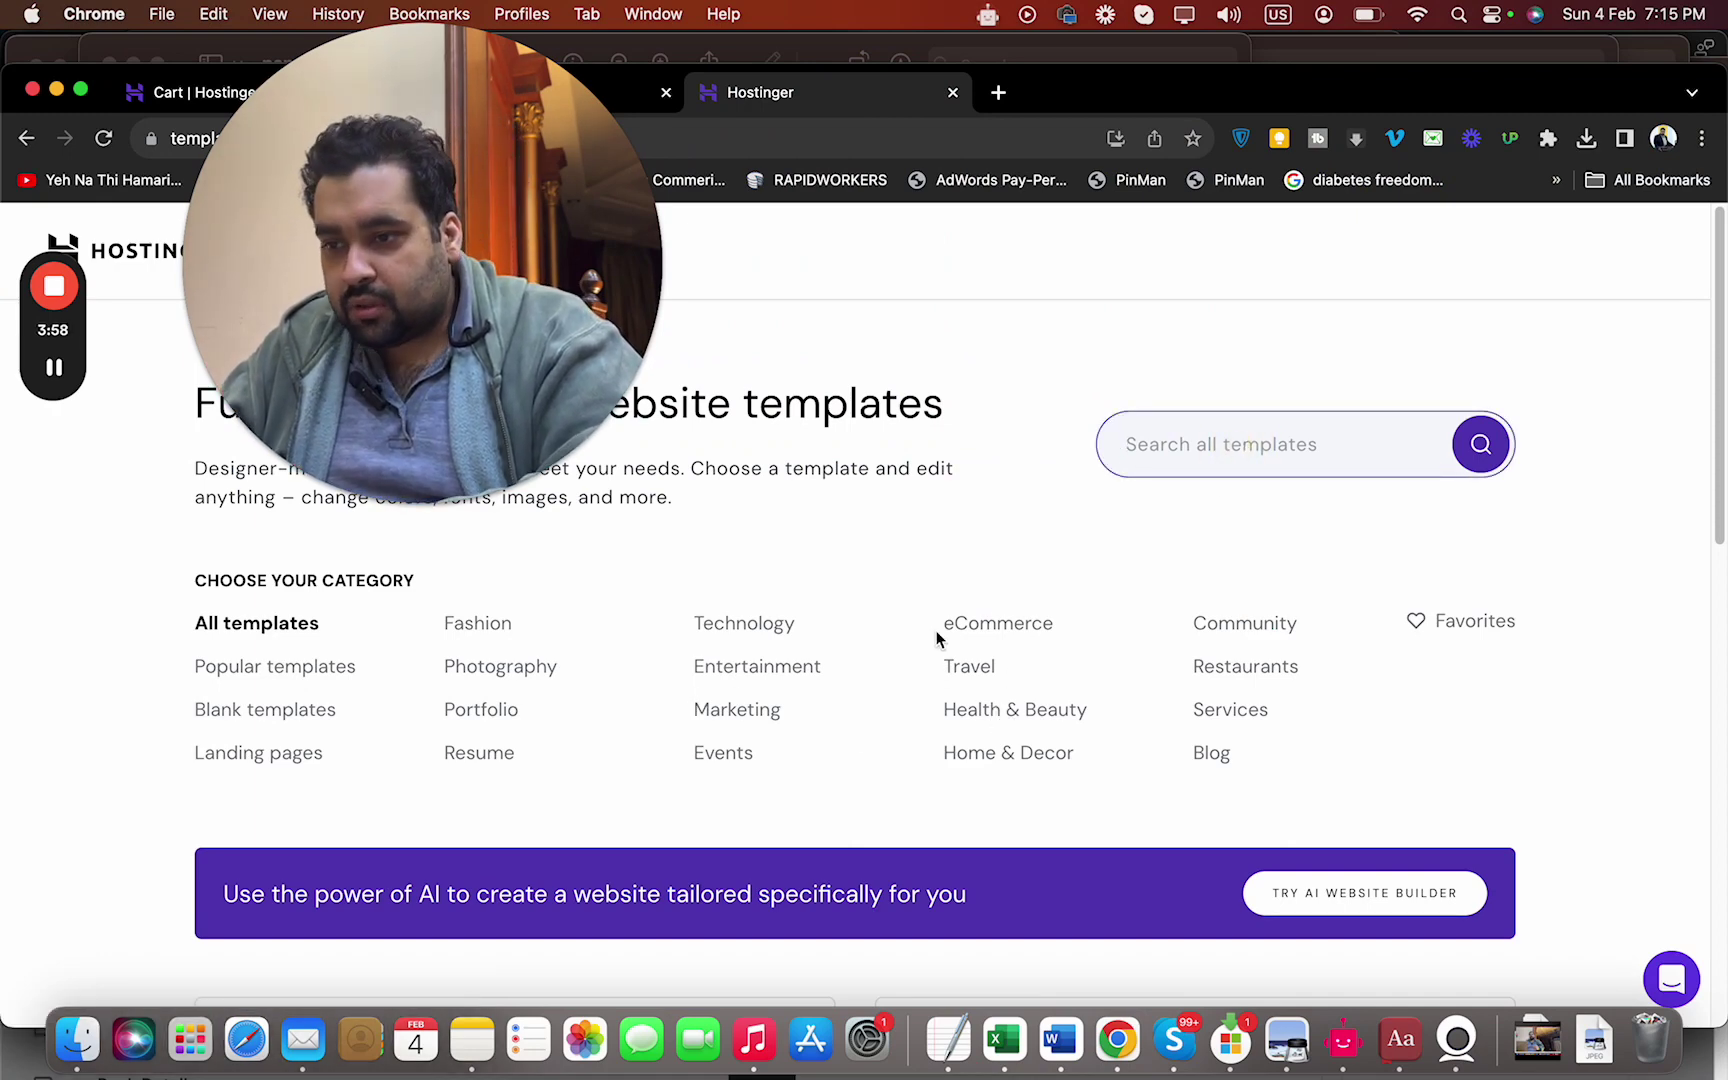
left_click(1242, 672)
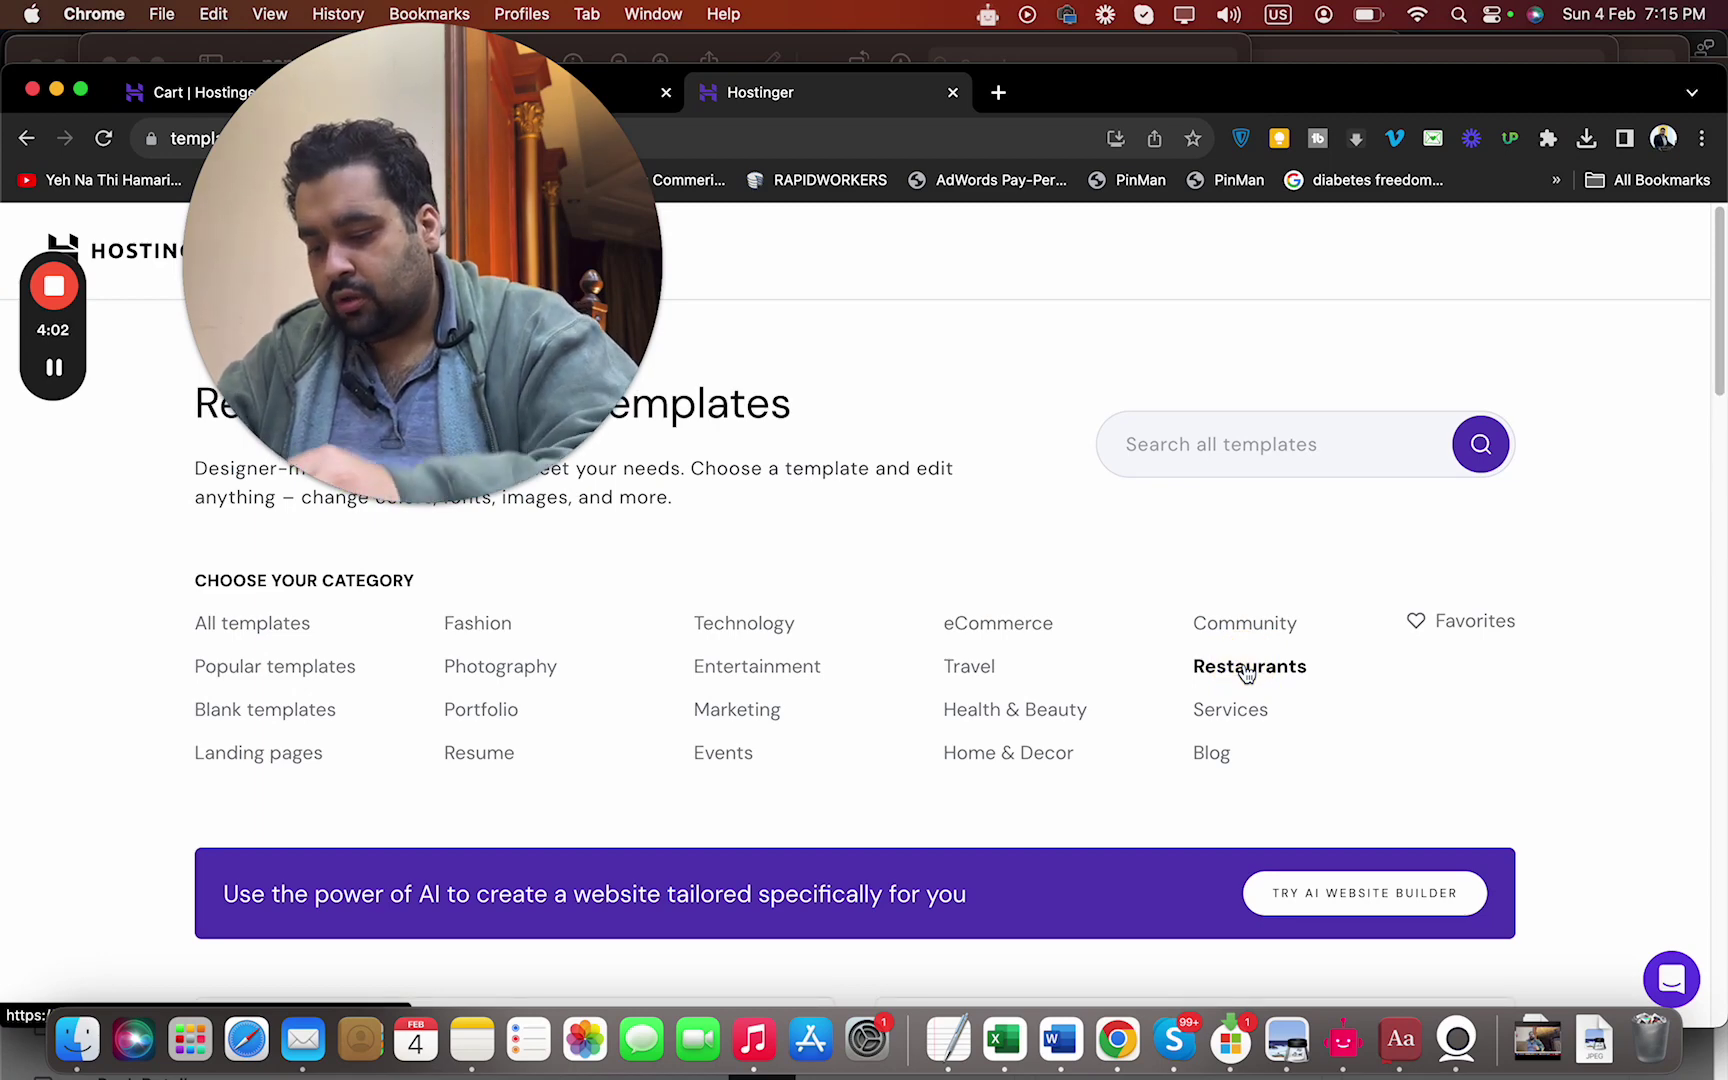
left_click(1230, 712)
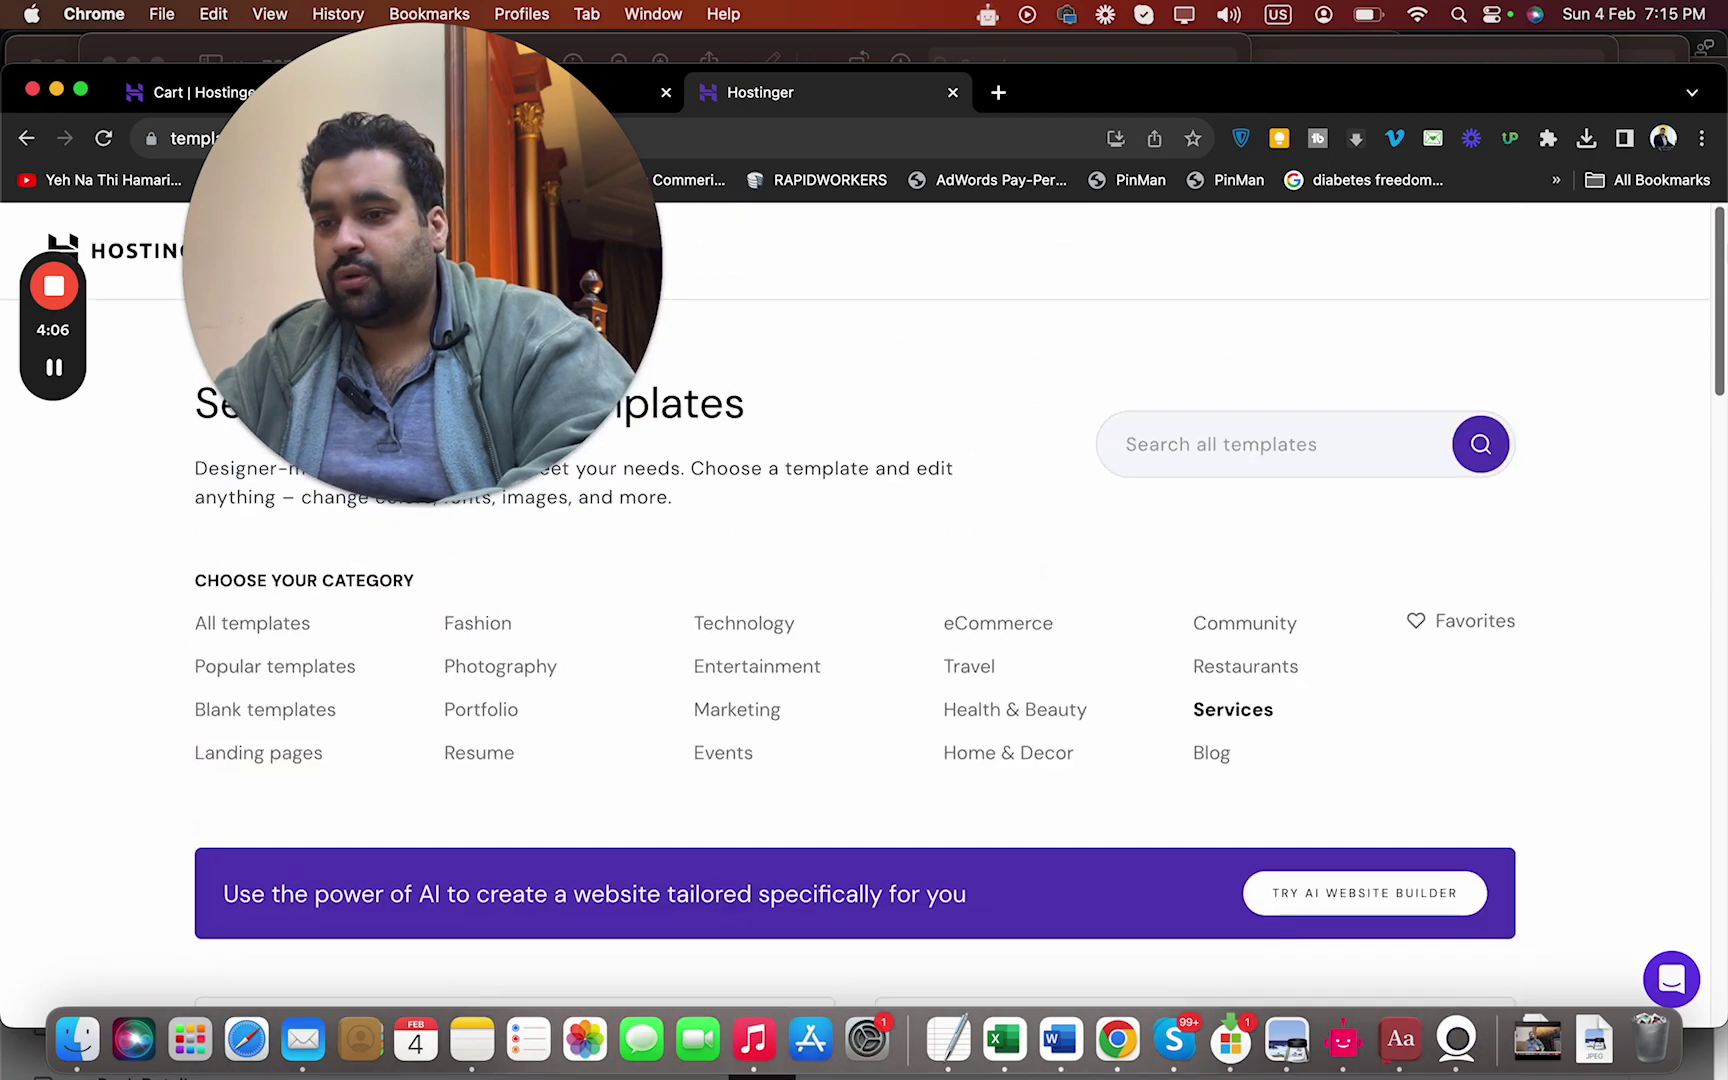
left_click(1265, 678)
mouse_move(1720, 335)
left_mouse_down()
mouse_move(1720, 925)
mouse_move(1722, 352)
left_mouse_up()
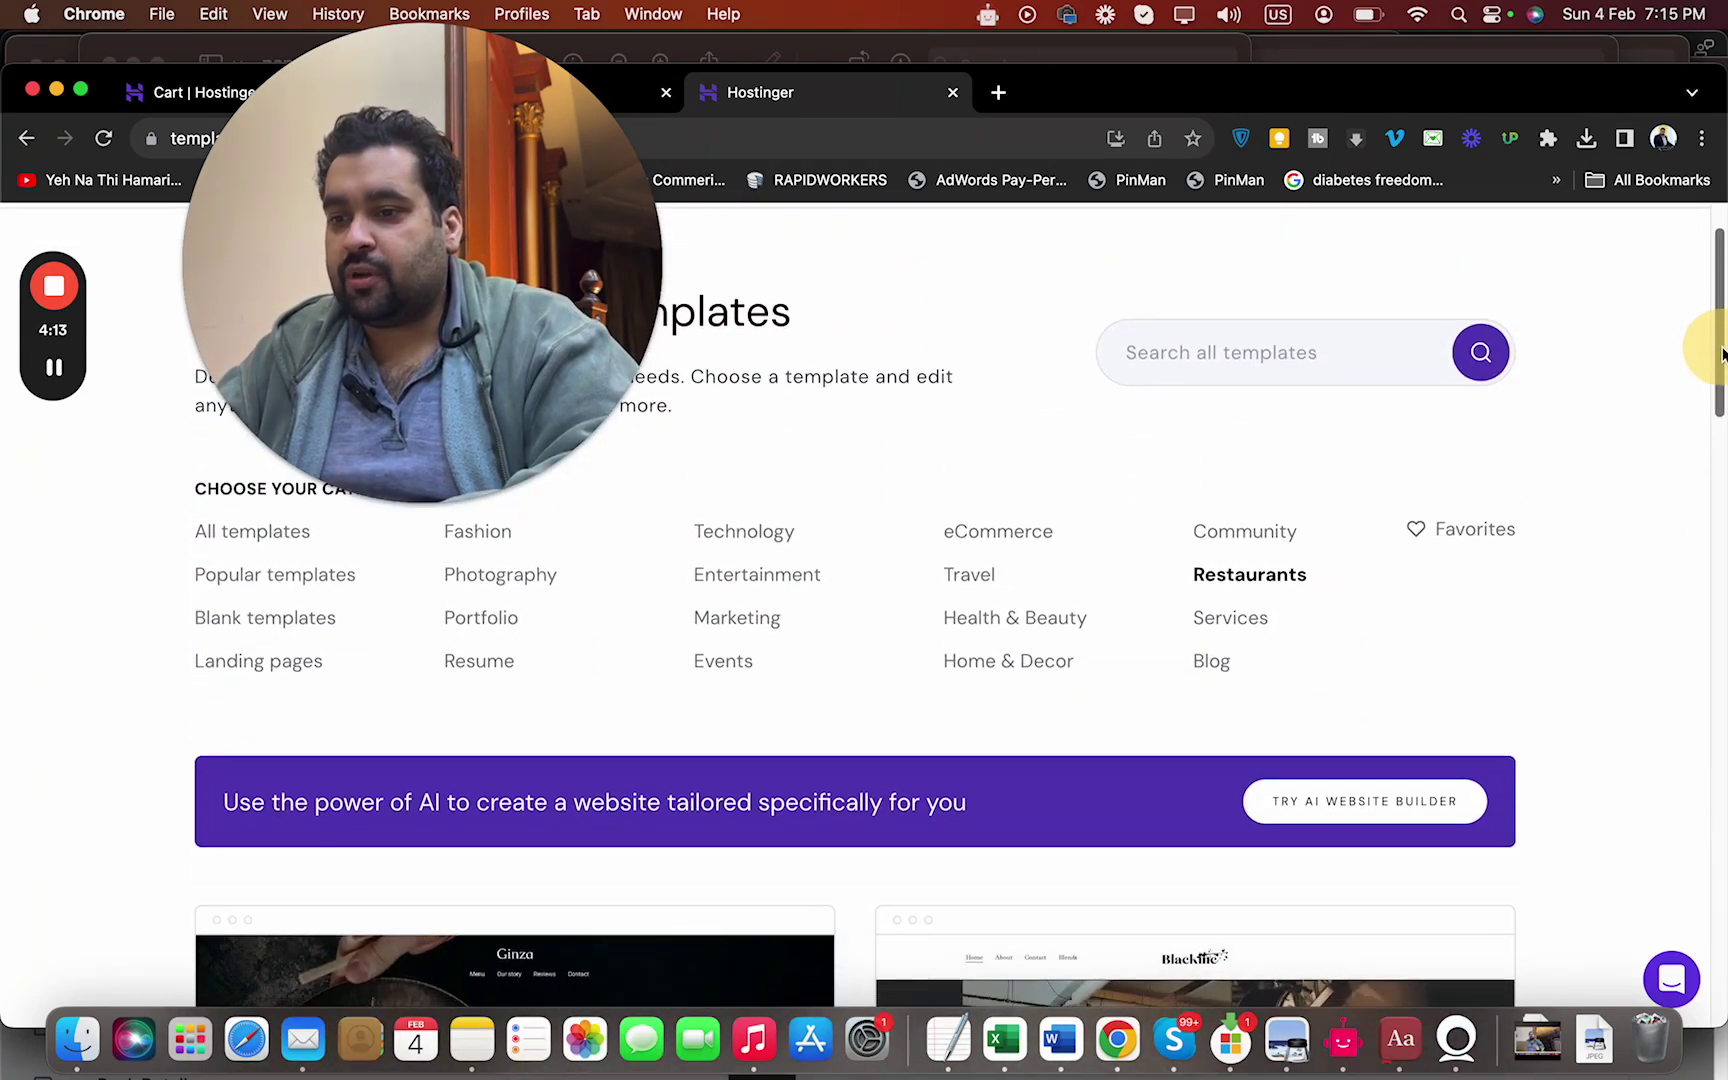
Look through the website templates in the Health & Beauty and Photography categories
left_click(1036, 627)
mouse_move(1716, 380)
left_mouse_down()
mouse_move(1697, 470)
mouse_move(1684, 988)
mouse_move(1712, 358)
left_mouse_up()
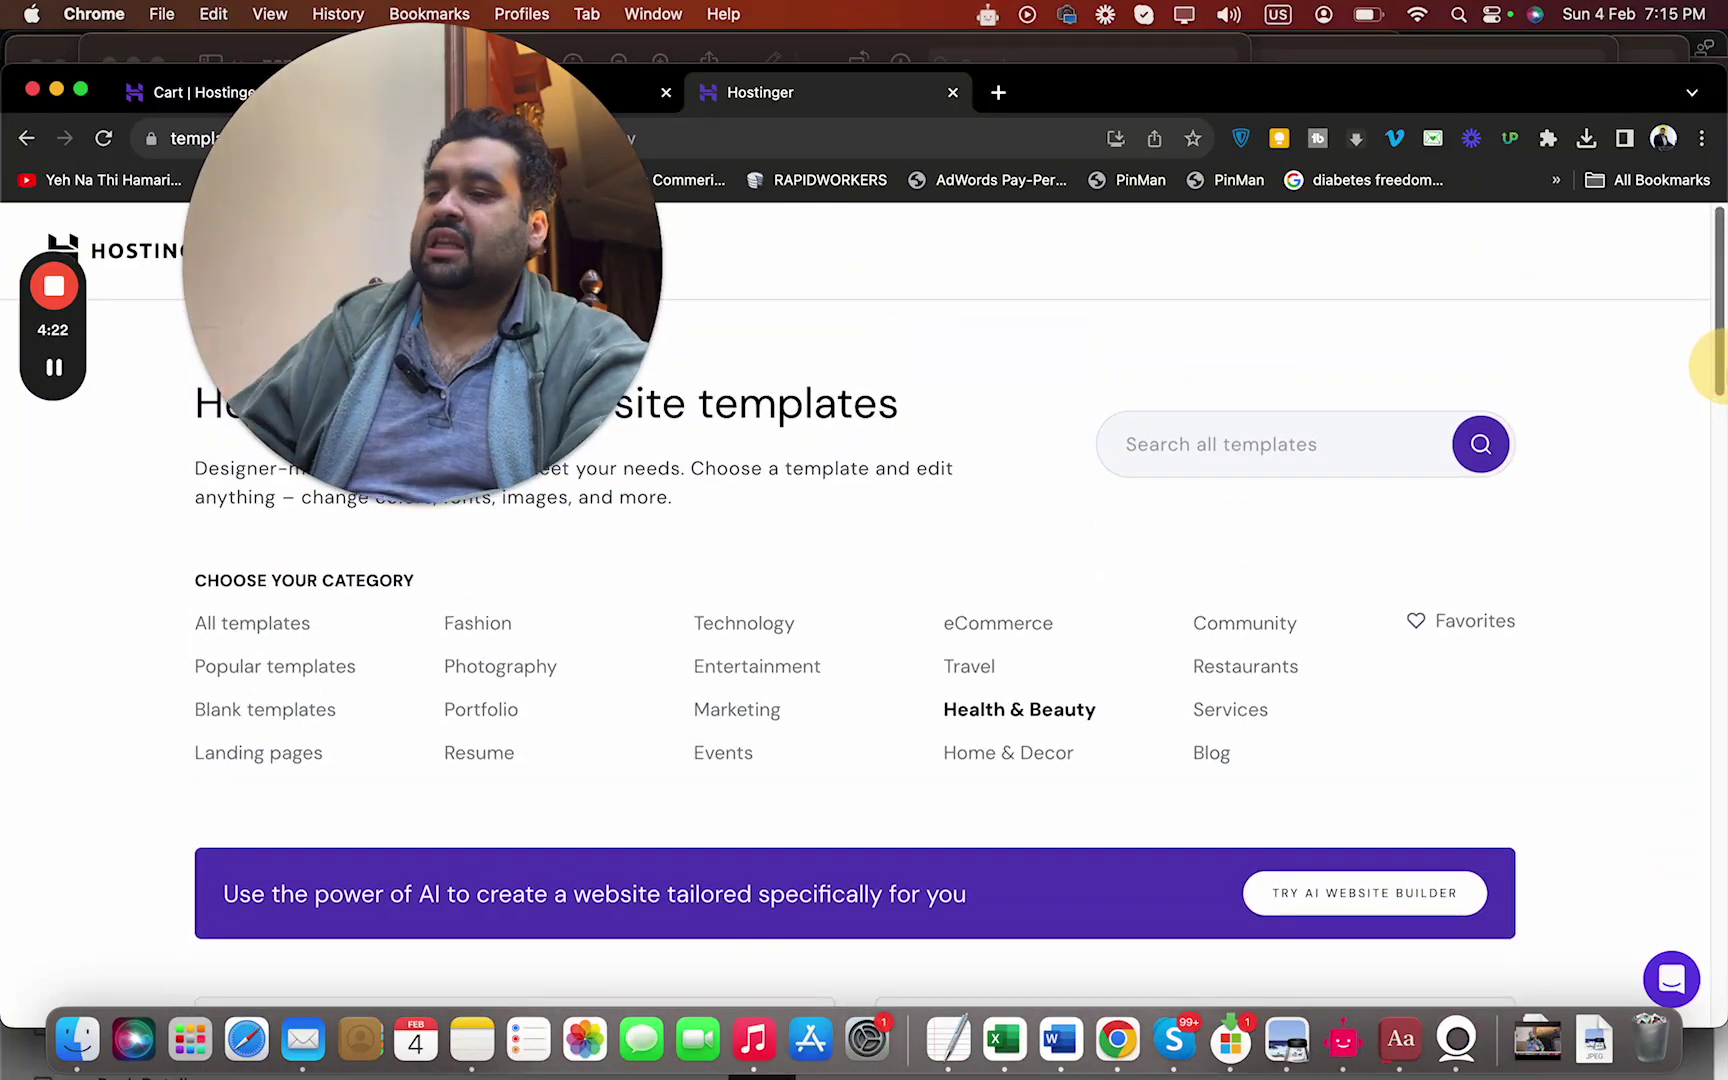
left_click(489, 674)
left_click_drag(1712, 372, 1712, 280)
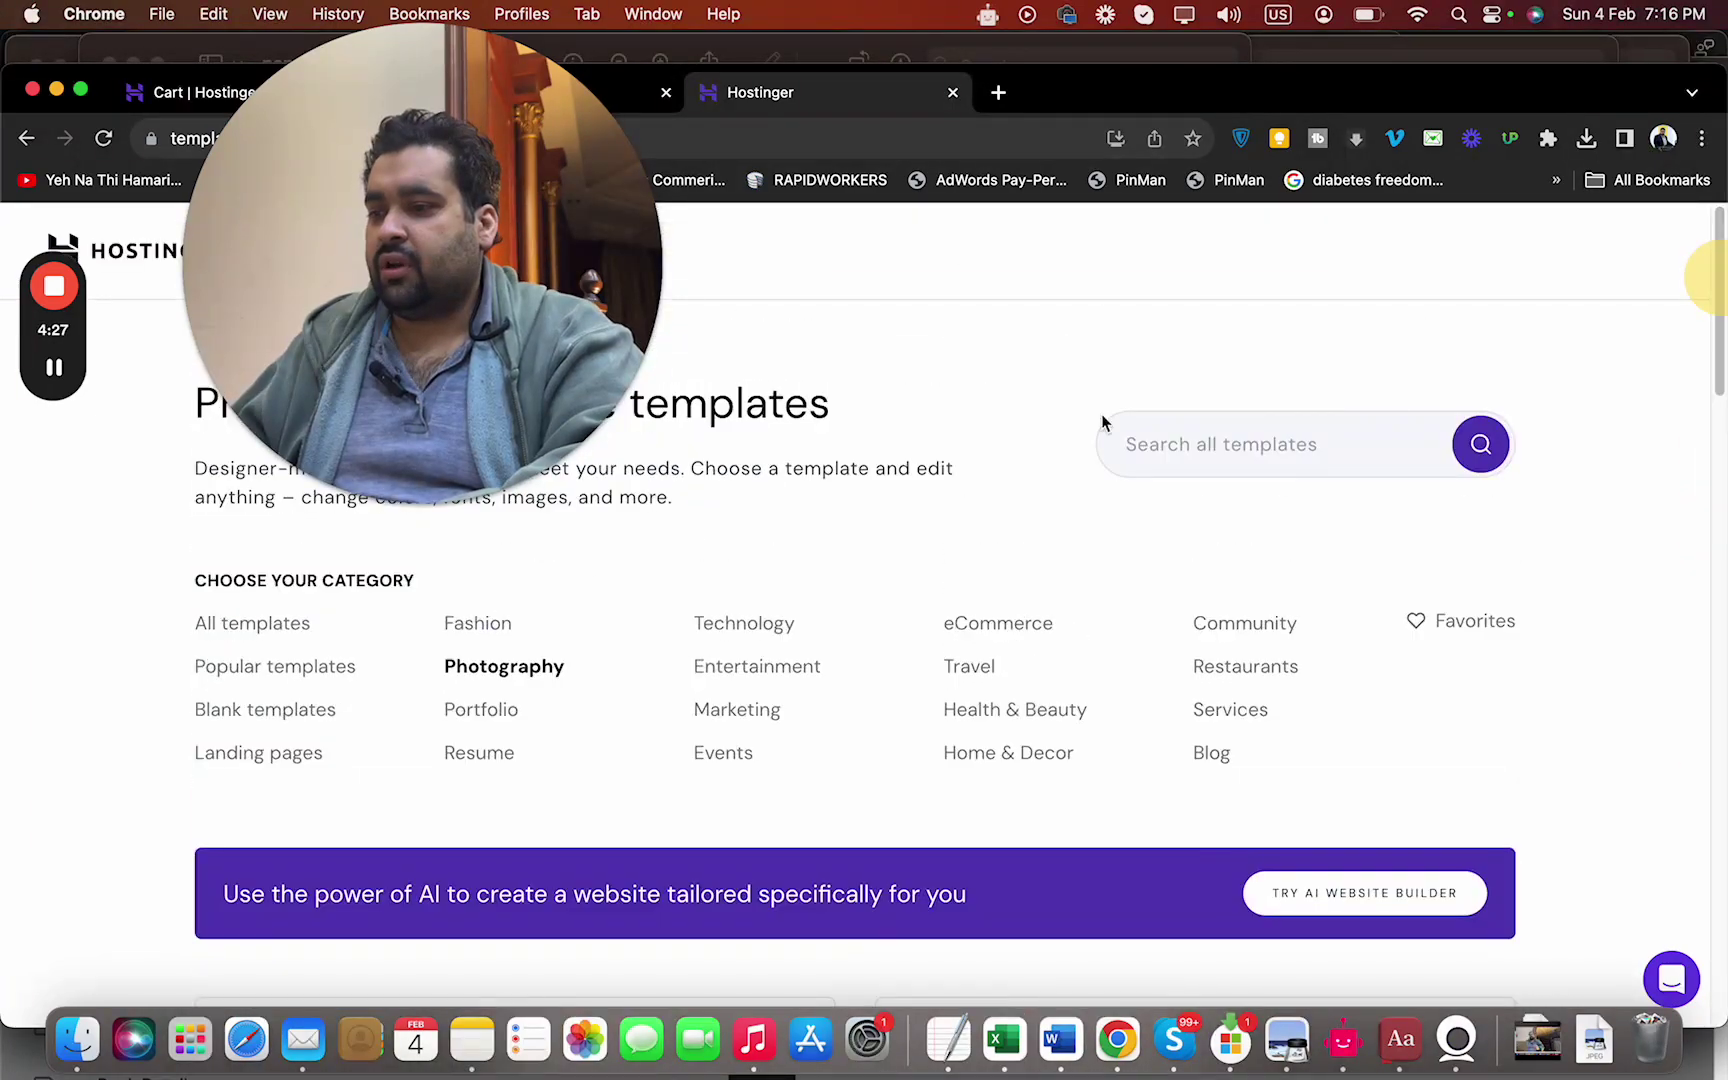
Look through the website templates in the Landing pages category
left_click(309, 766)
left_click_drag(1720, 450, 1697, 843)
scroll(1697, 843, "down", 10)
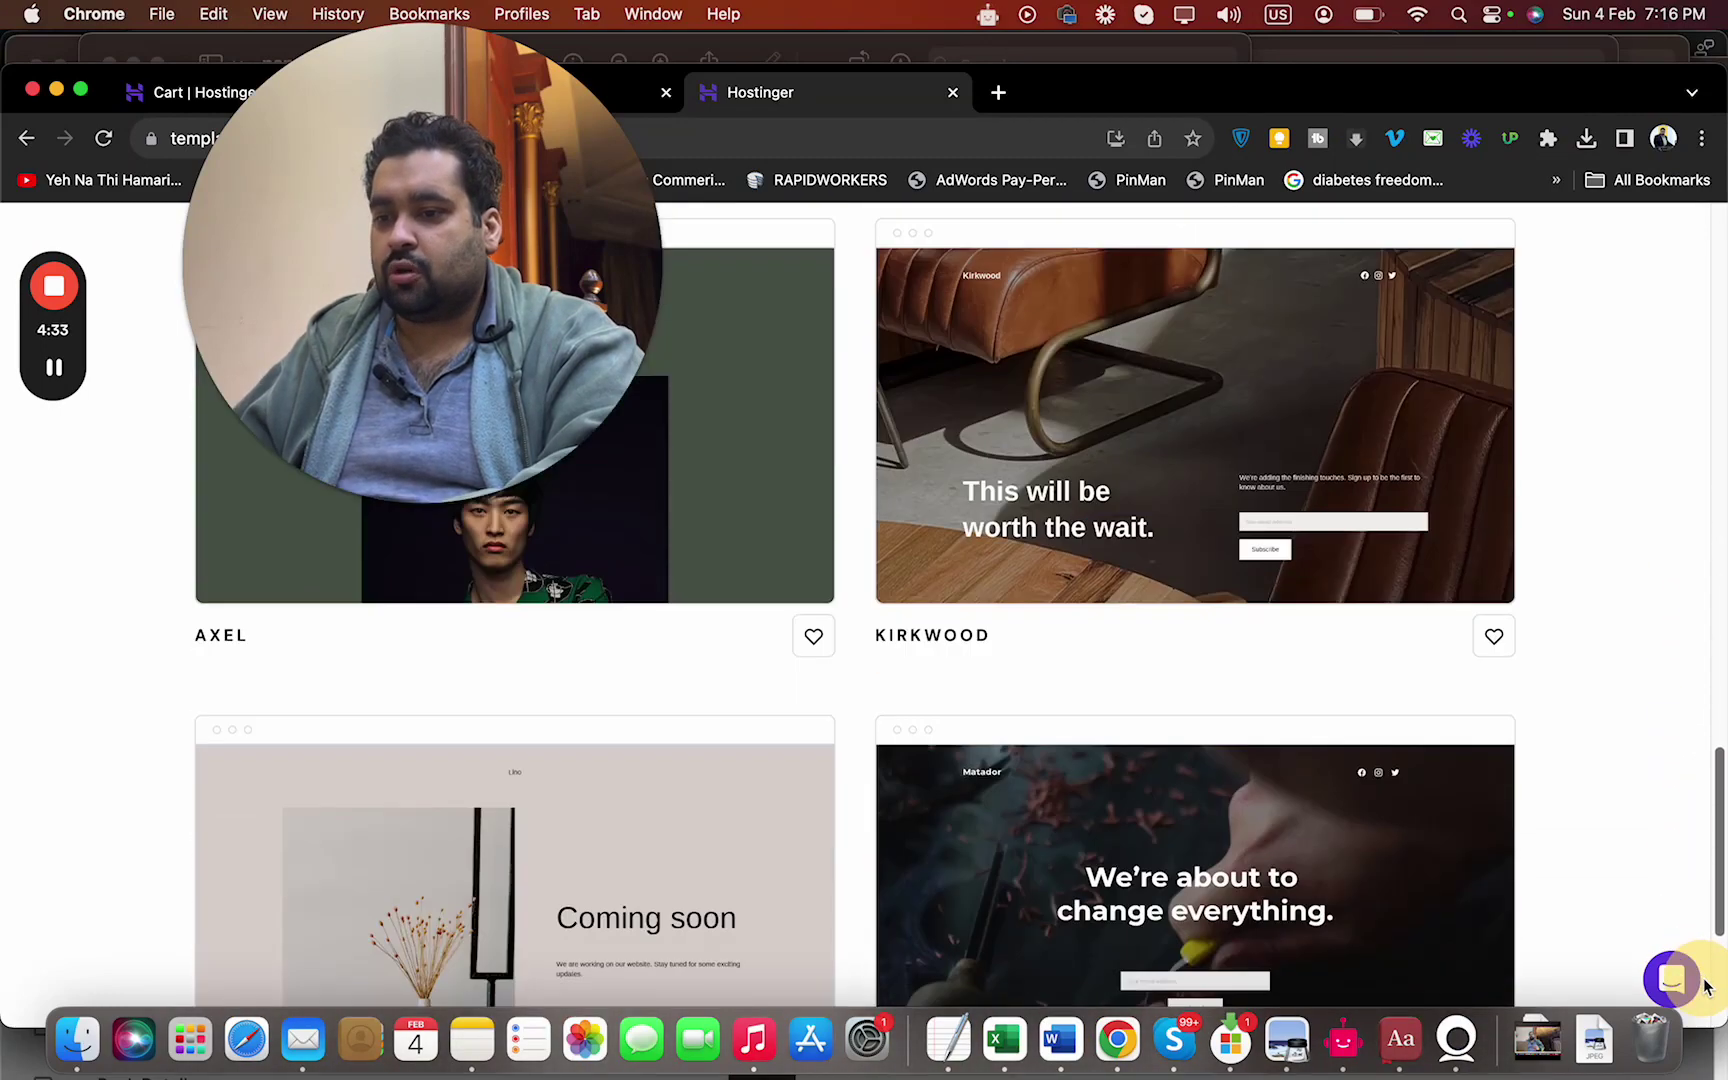
left_click_drag(1706, 988, 1701, 355)
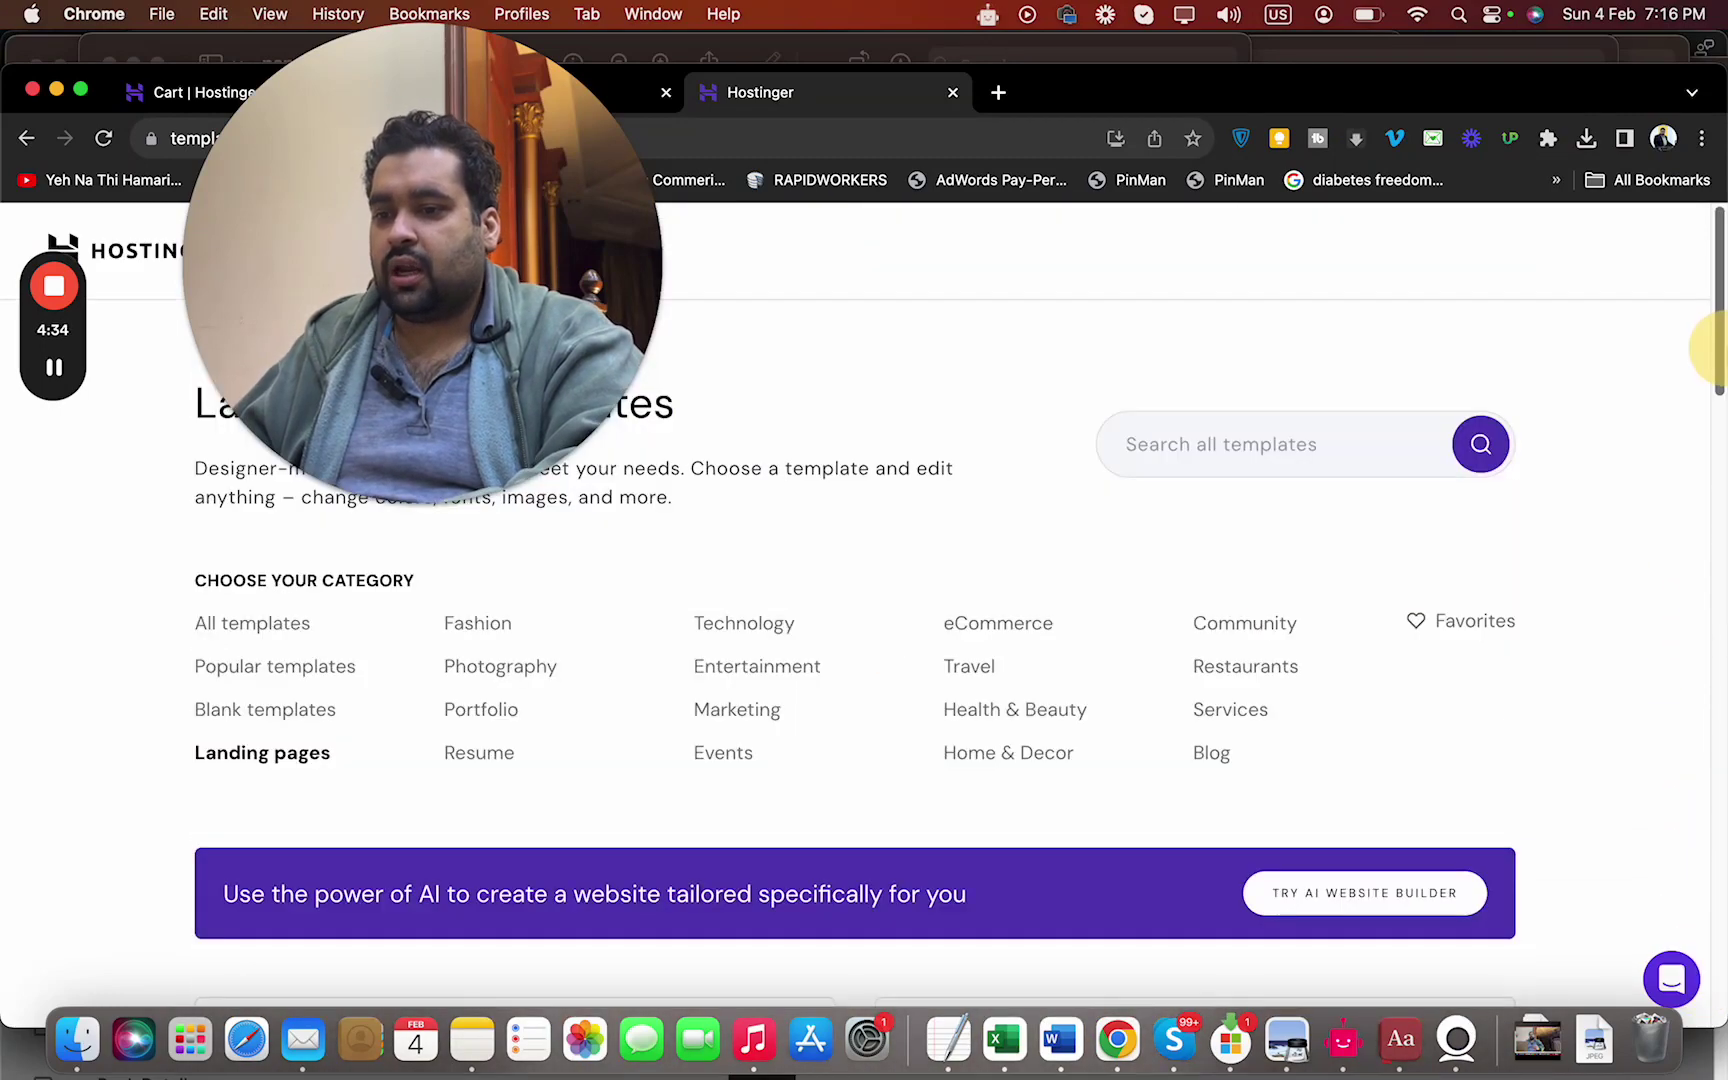
Browse the Services category templates through to page 2
left_click(1245, 718)
left_click_drag(1712, 300, 1705, 960)
left_click(828, 888)
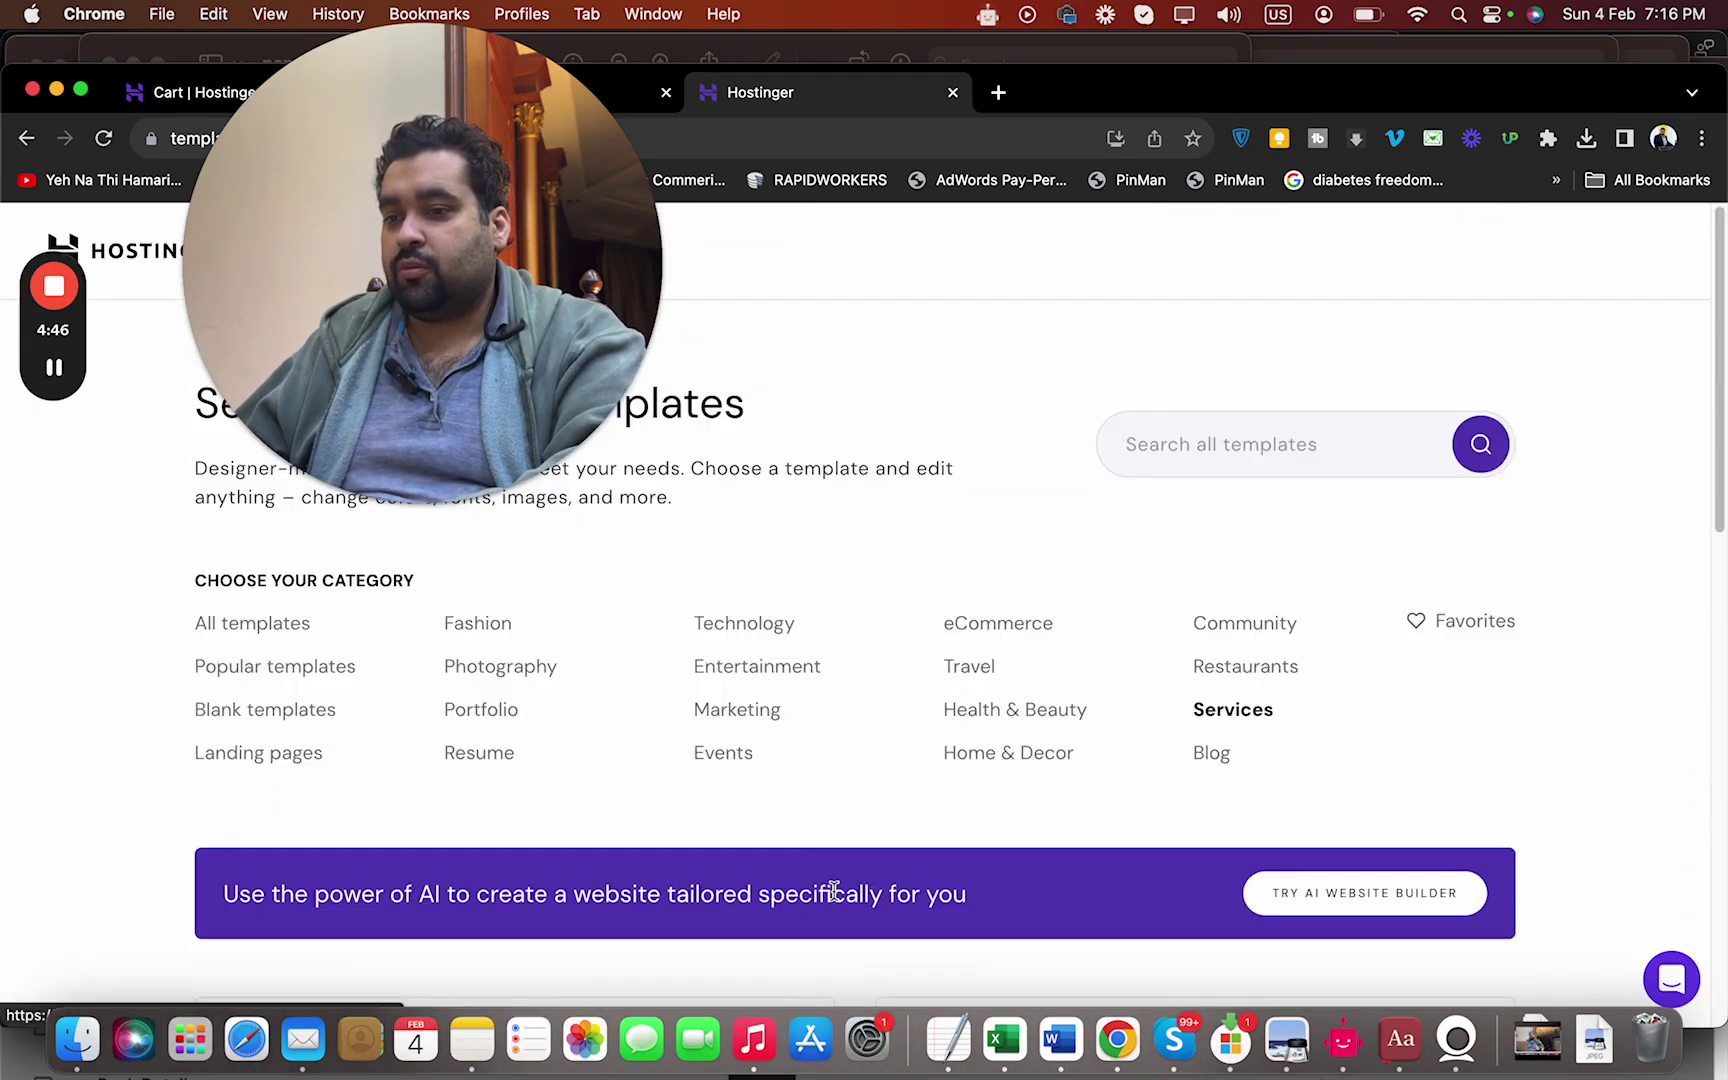
mouse_move(1716, 391)
left_mouse_down()
mouse_move(1678, 858)
mouse_move(1716, 220)
left_mouse_up()
left_click_drag(537, 360, 1575, 503)
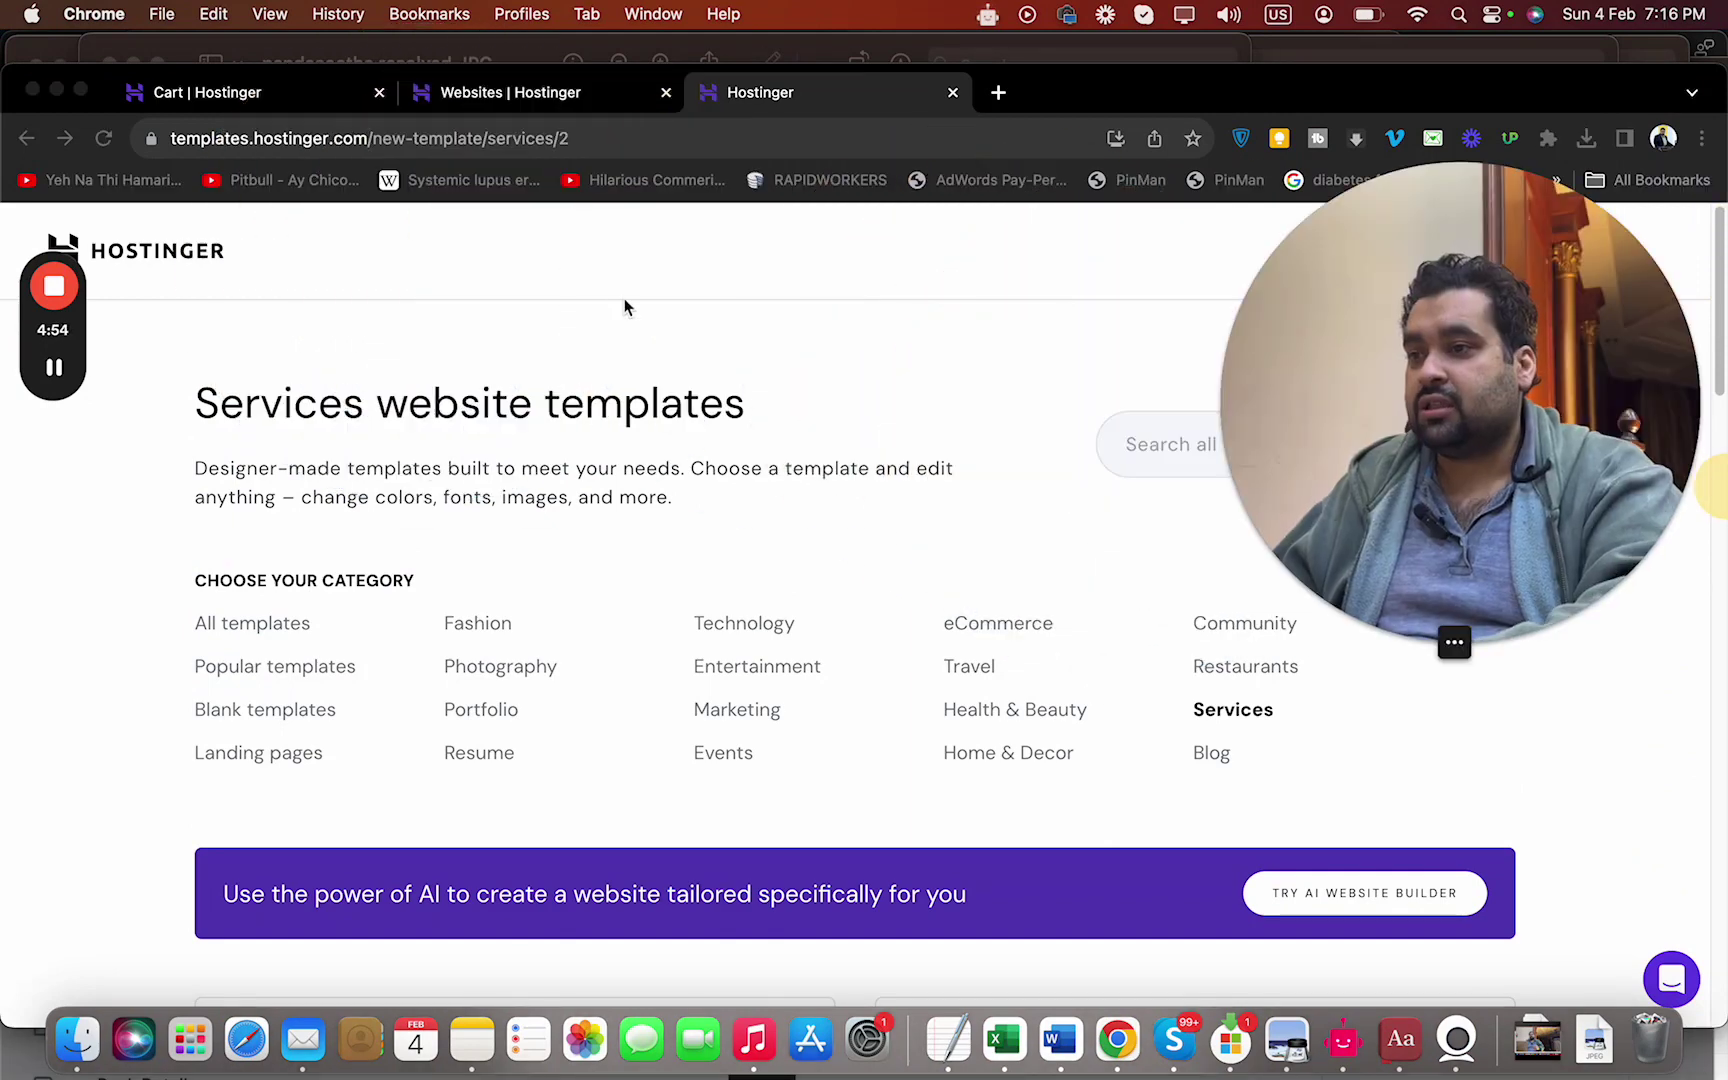
Try to add a new website from the account's websites list and dismiss the error notice
left_click(601, 93)
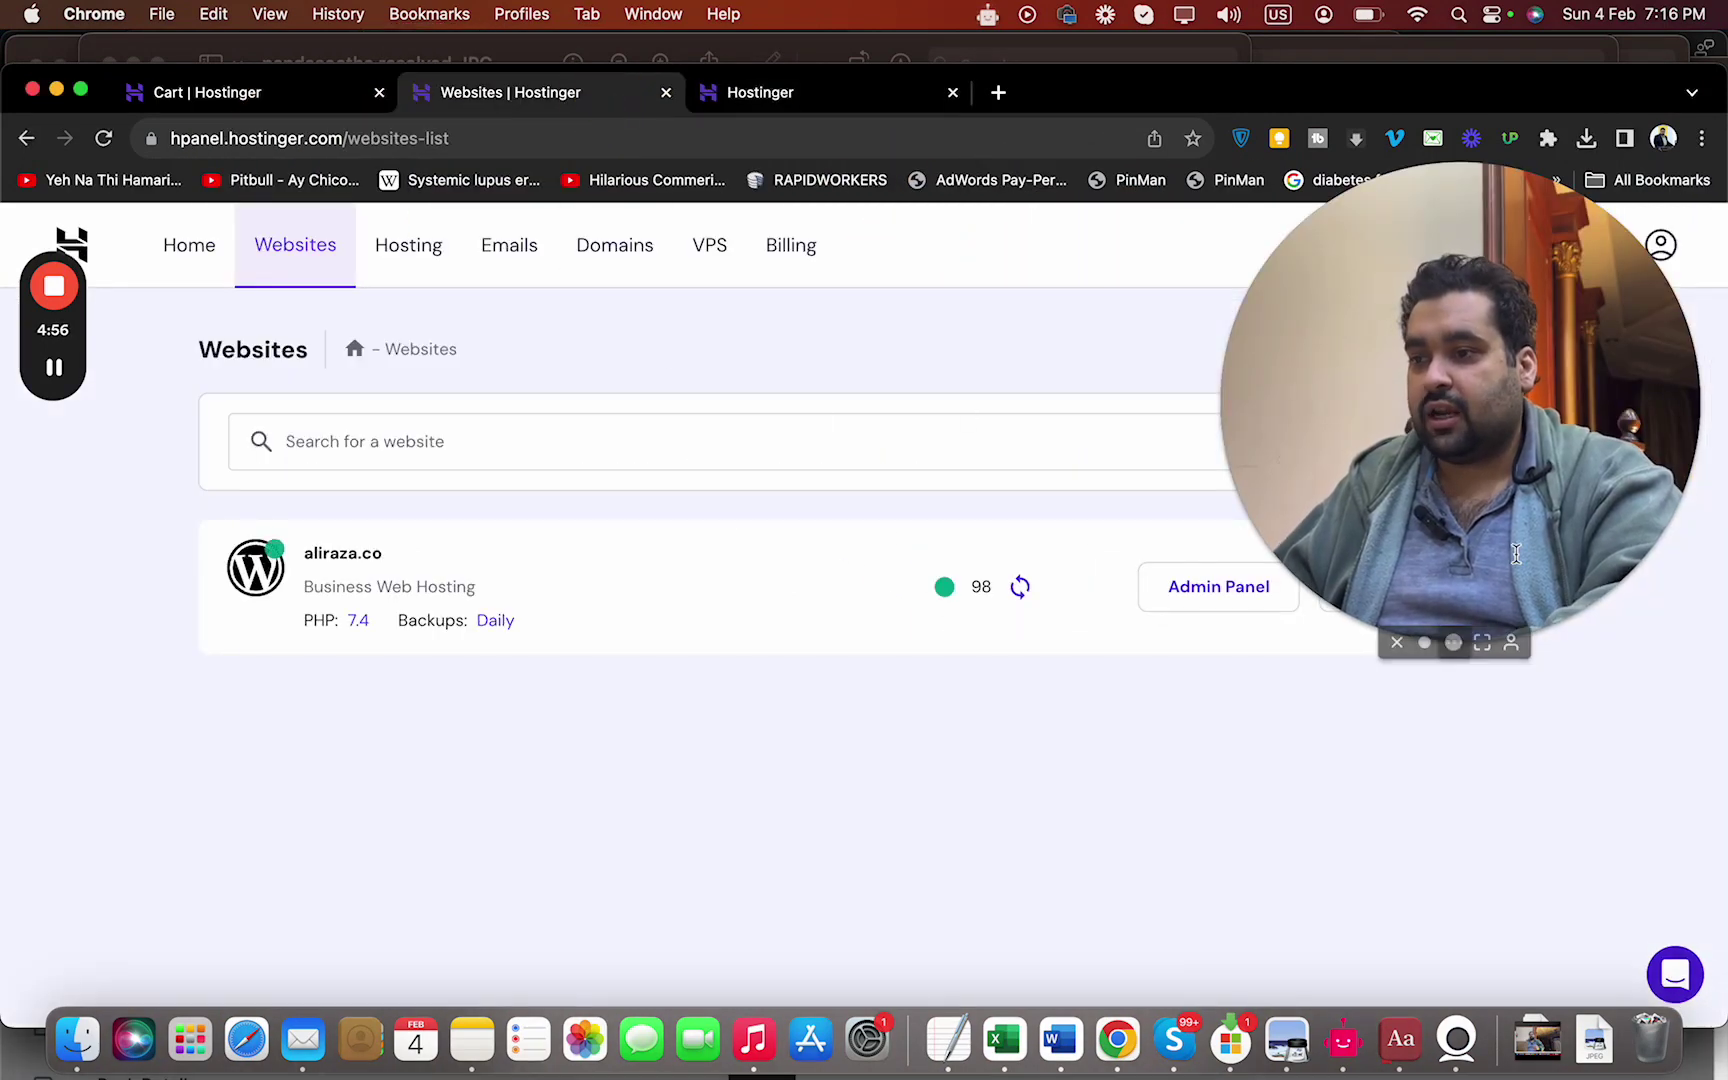
left_click_drag(1566, 497, 1500, 830)
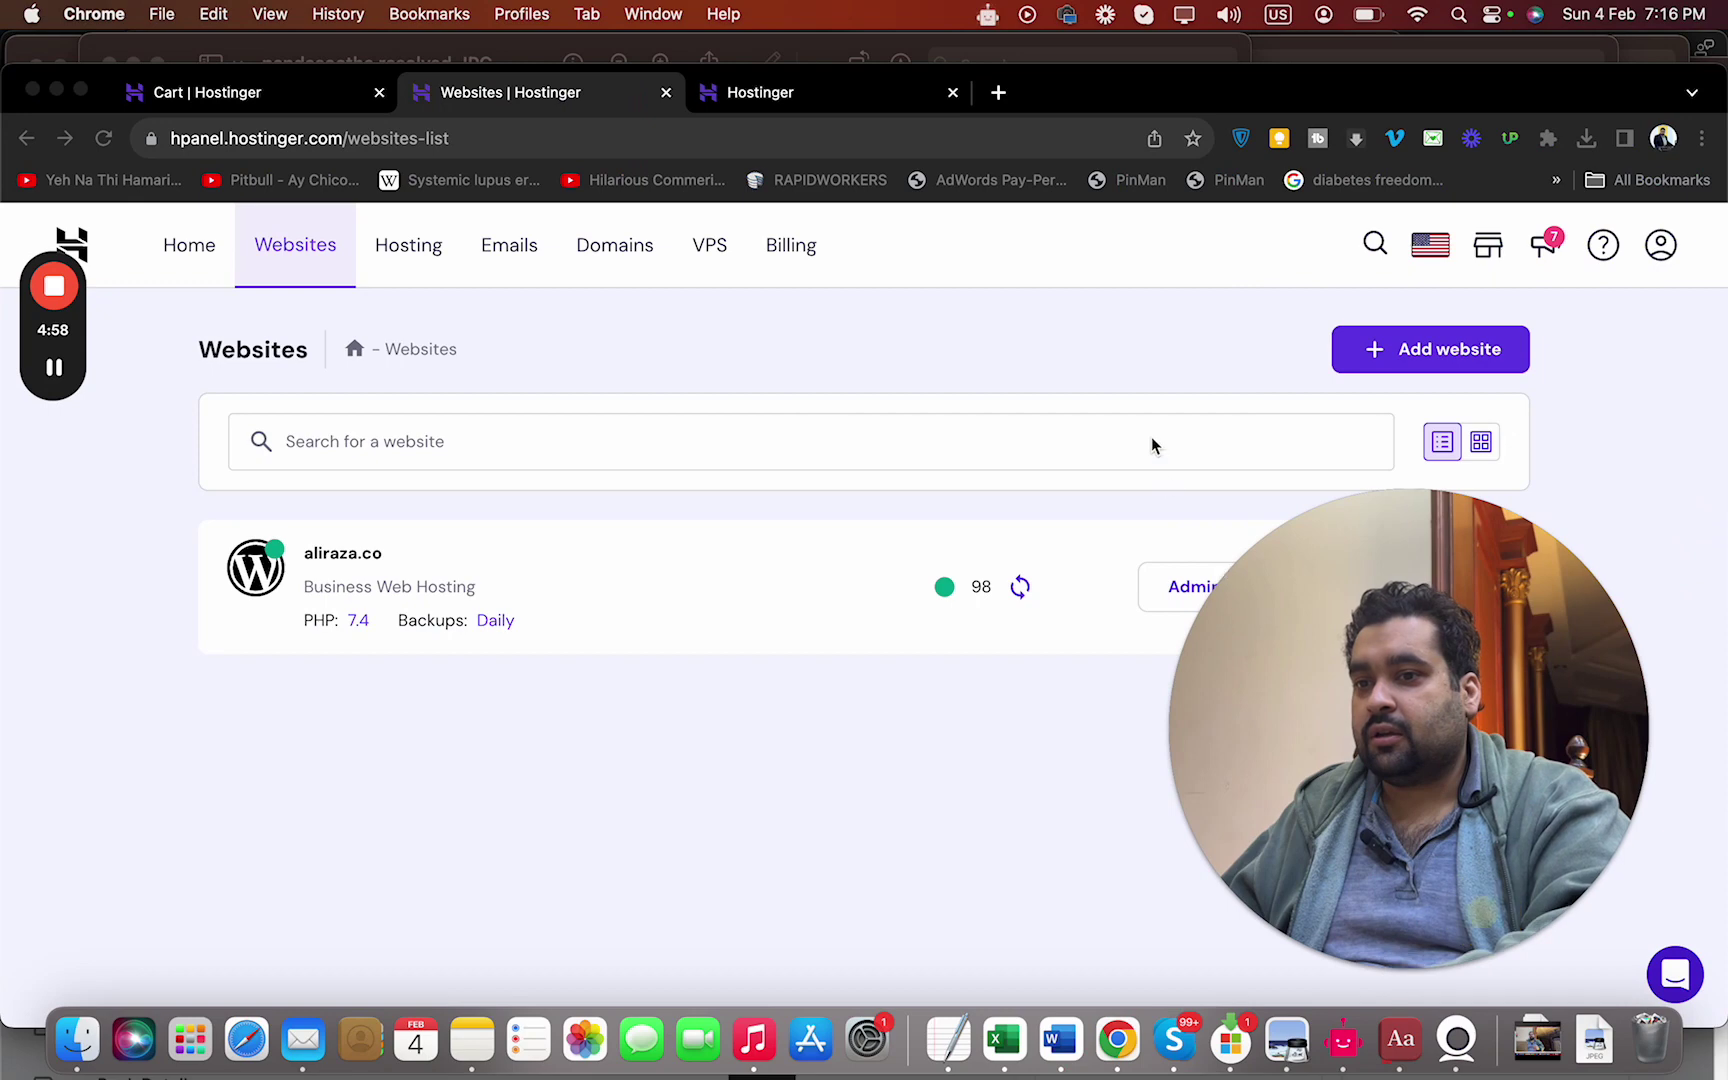
left_click(1365, 358)
left_click_drag(1400, 730, 440, 730)
left_click(1228, 489)
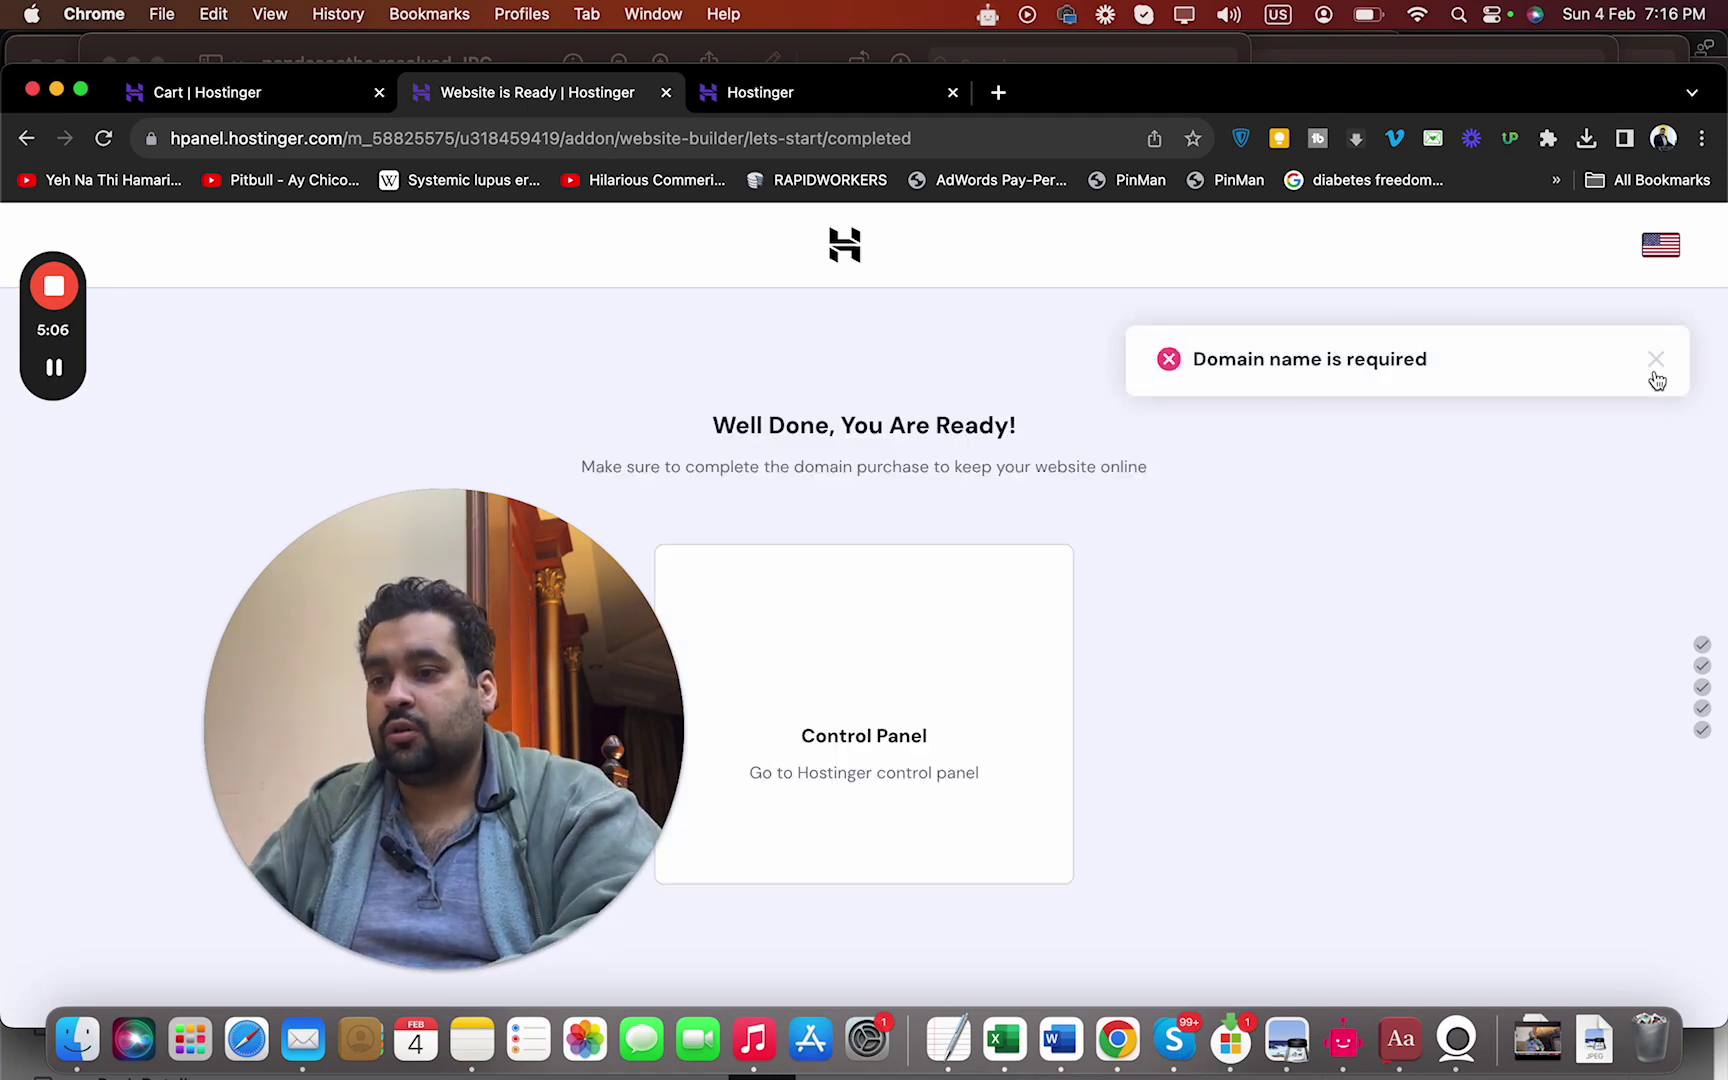
left_click(1654, 375)
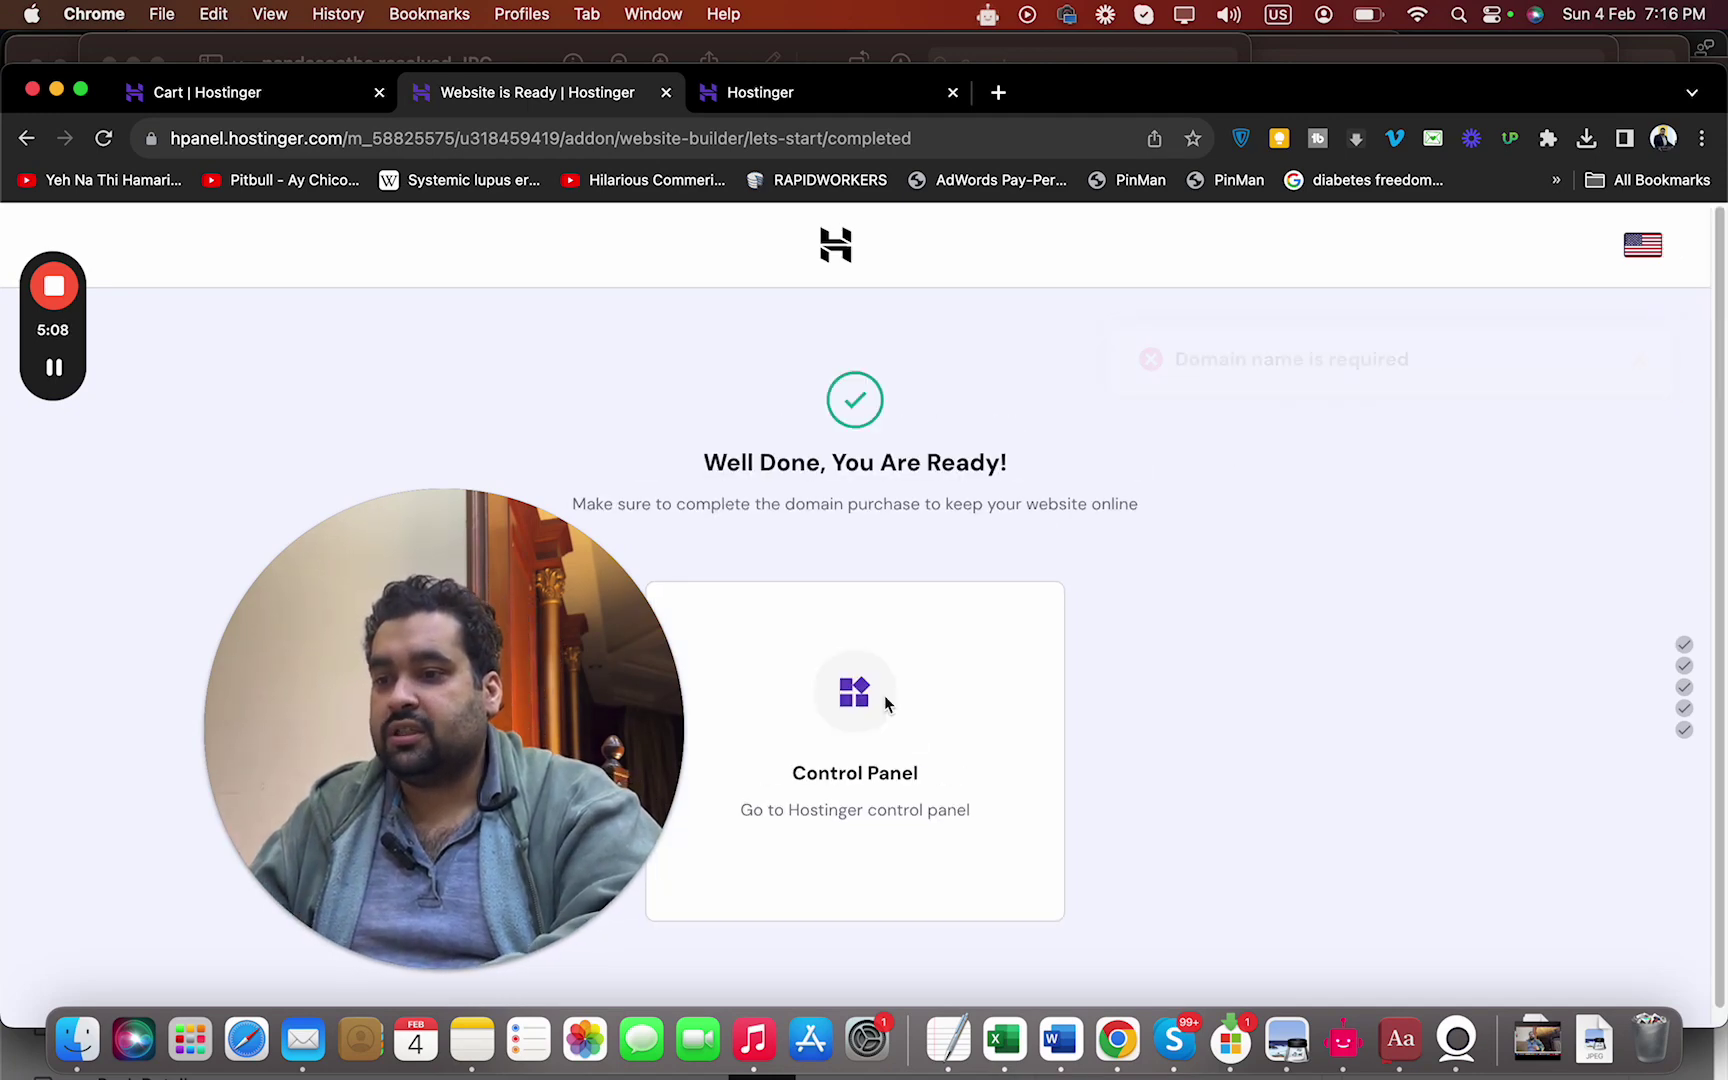
left_click(830, 720)
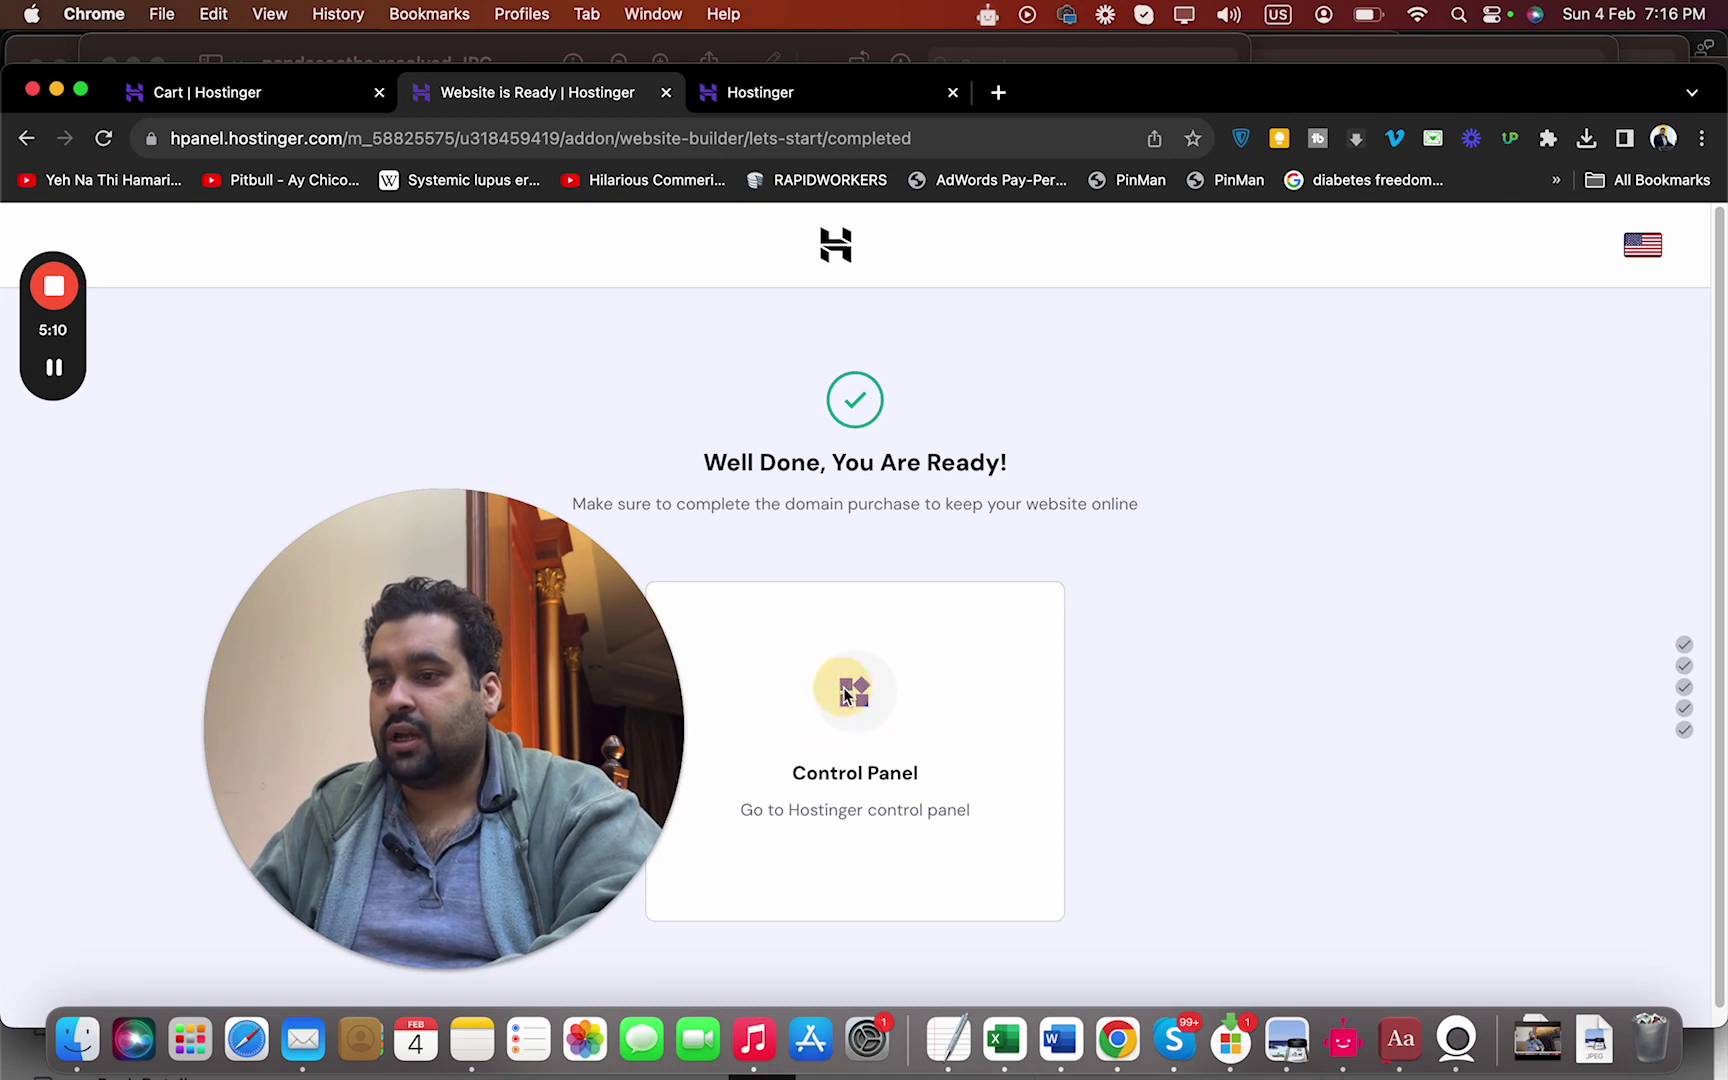
left_click_drag(312, 750, 135, 750)
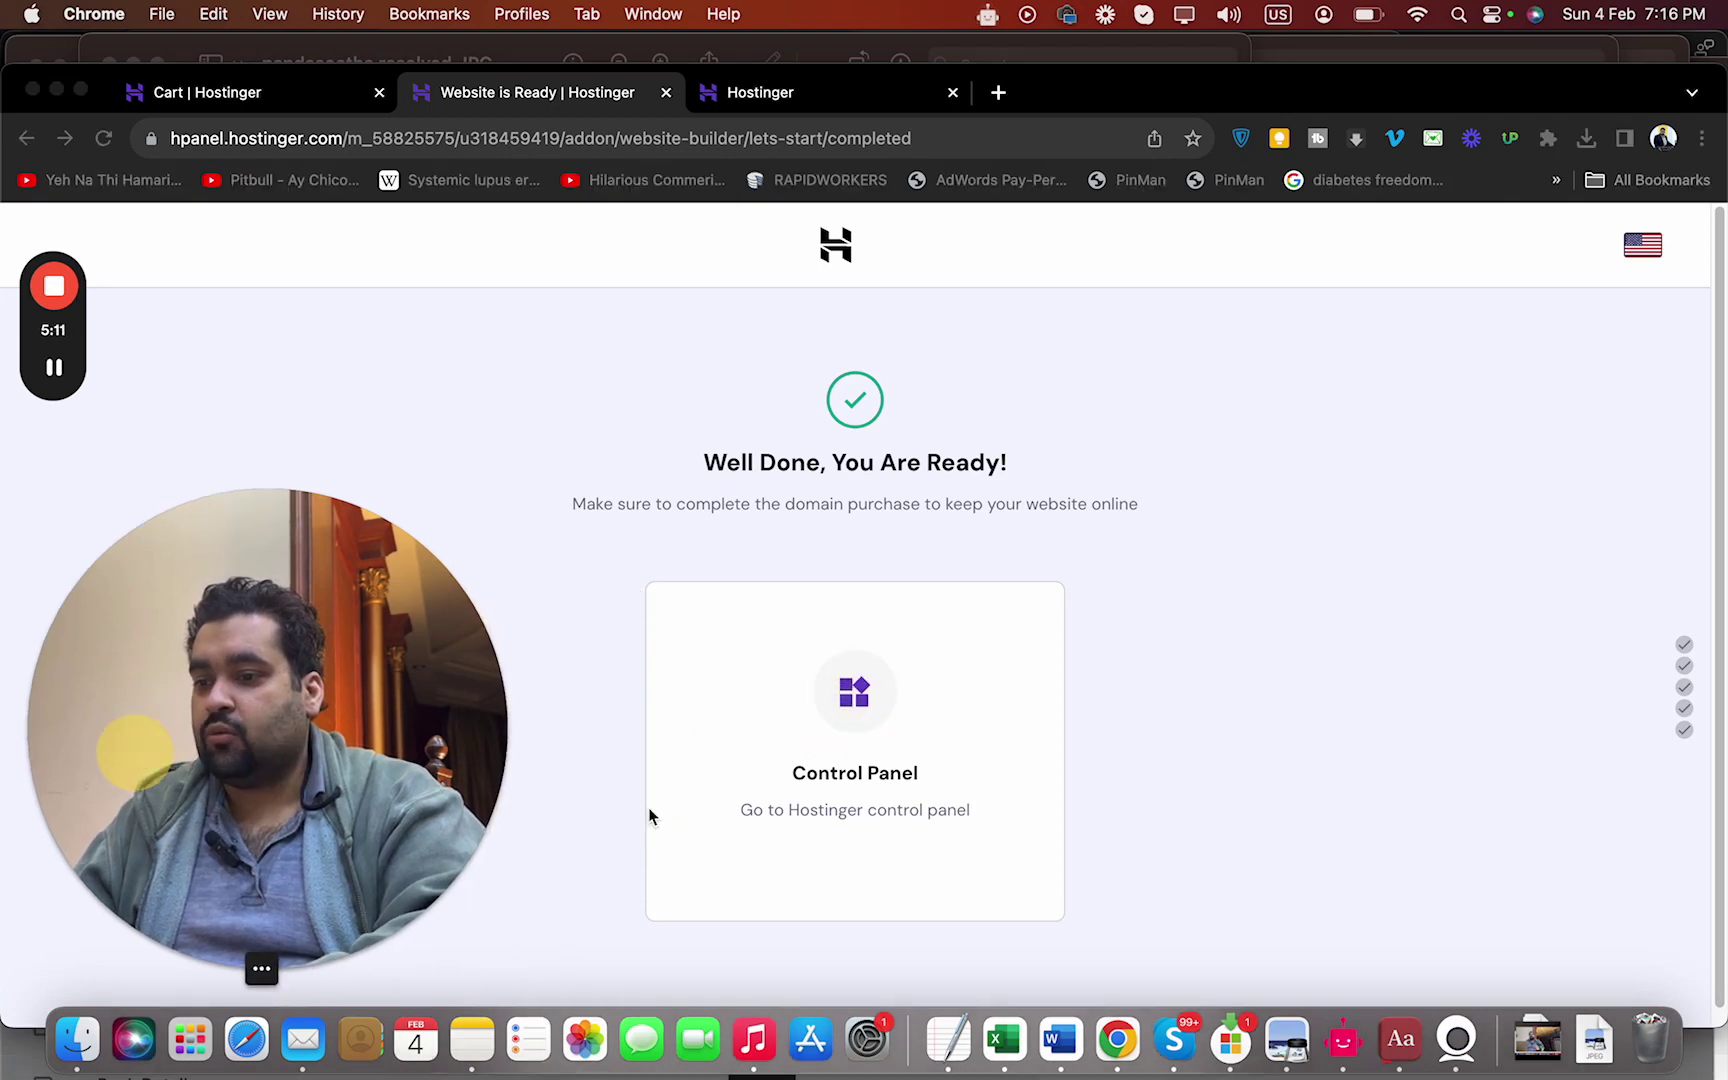
Return to the template gallery, browse the Entertainment and eCommerce categories, and start building a site from the Feyer template
left_click(837, 96)
left_click_drag(1719, 310, 1719, 380)
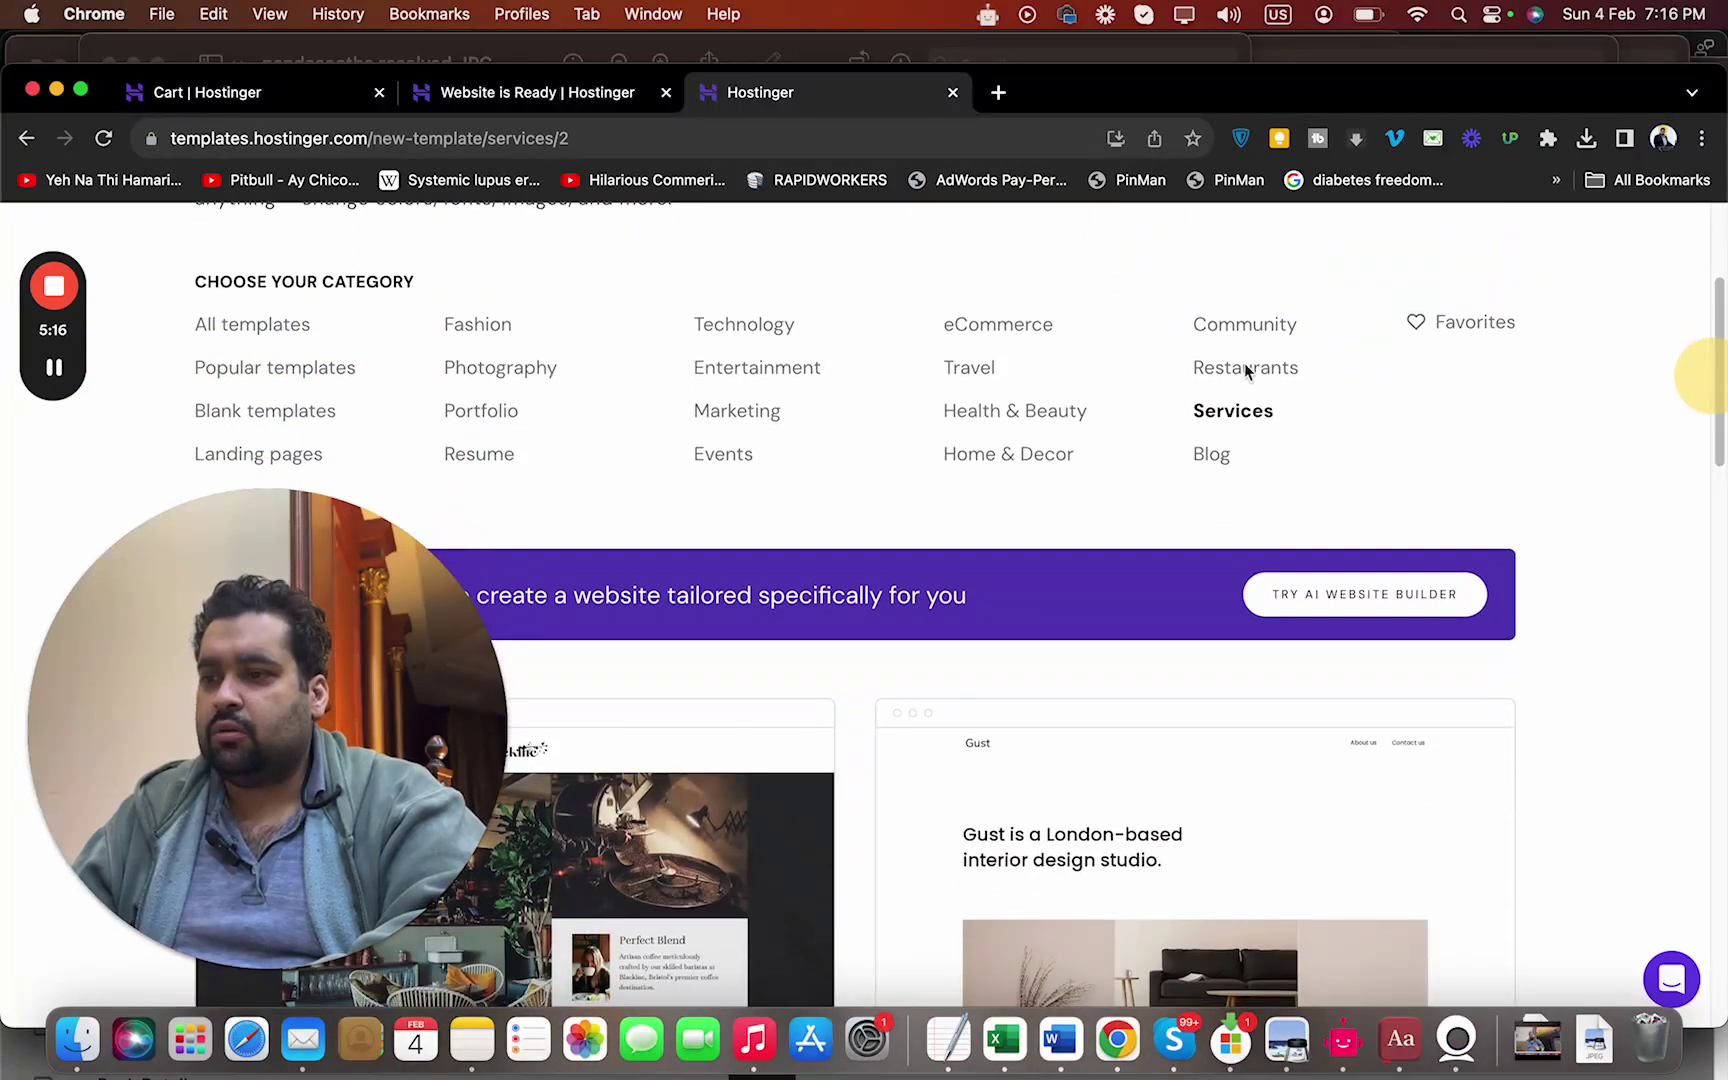
left_click(755, 367)
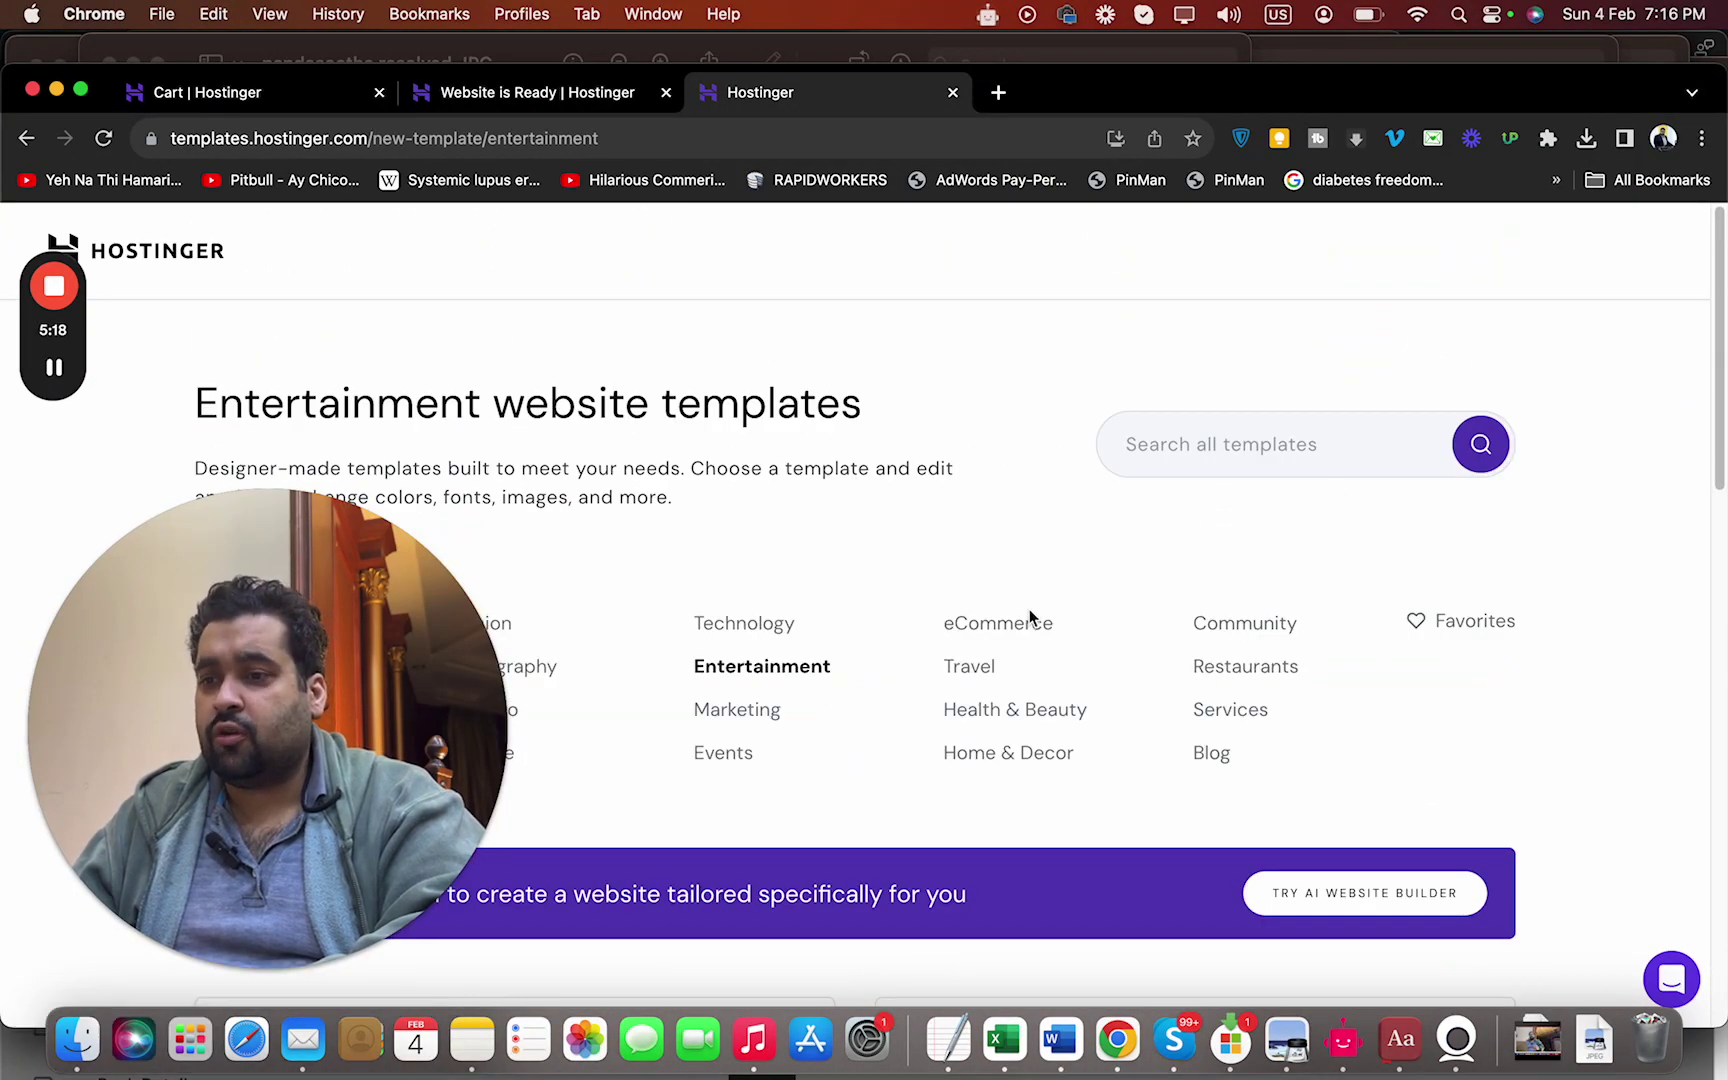
left_click(1022, 624)
left_click_drag(1719, 360, 1719, 500)
mouse_move(1176, 663)
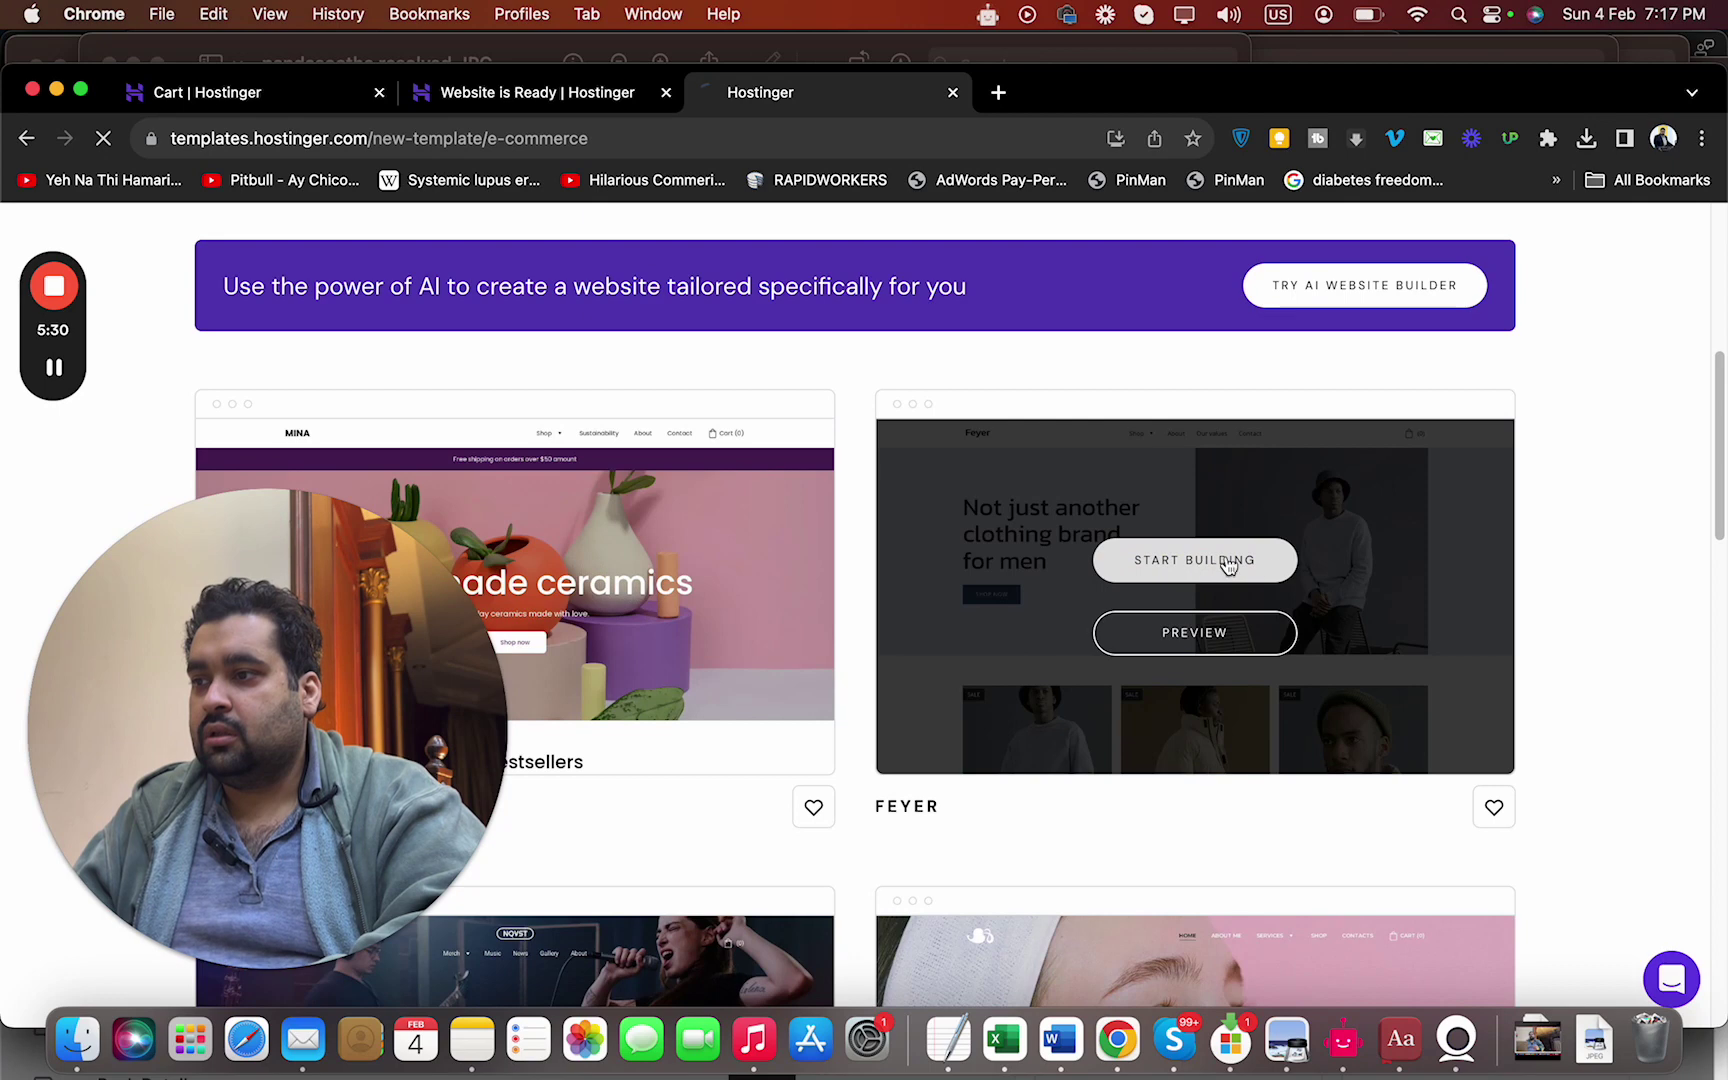
left_click(1229, 566)
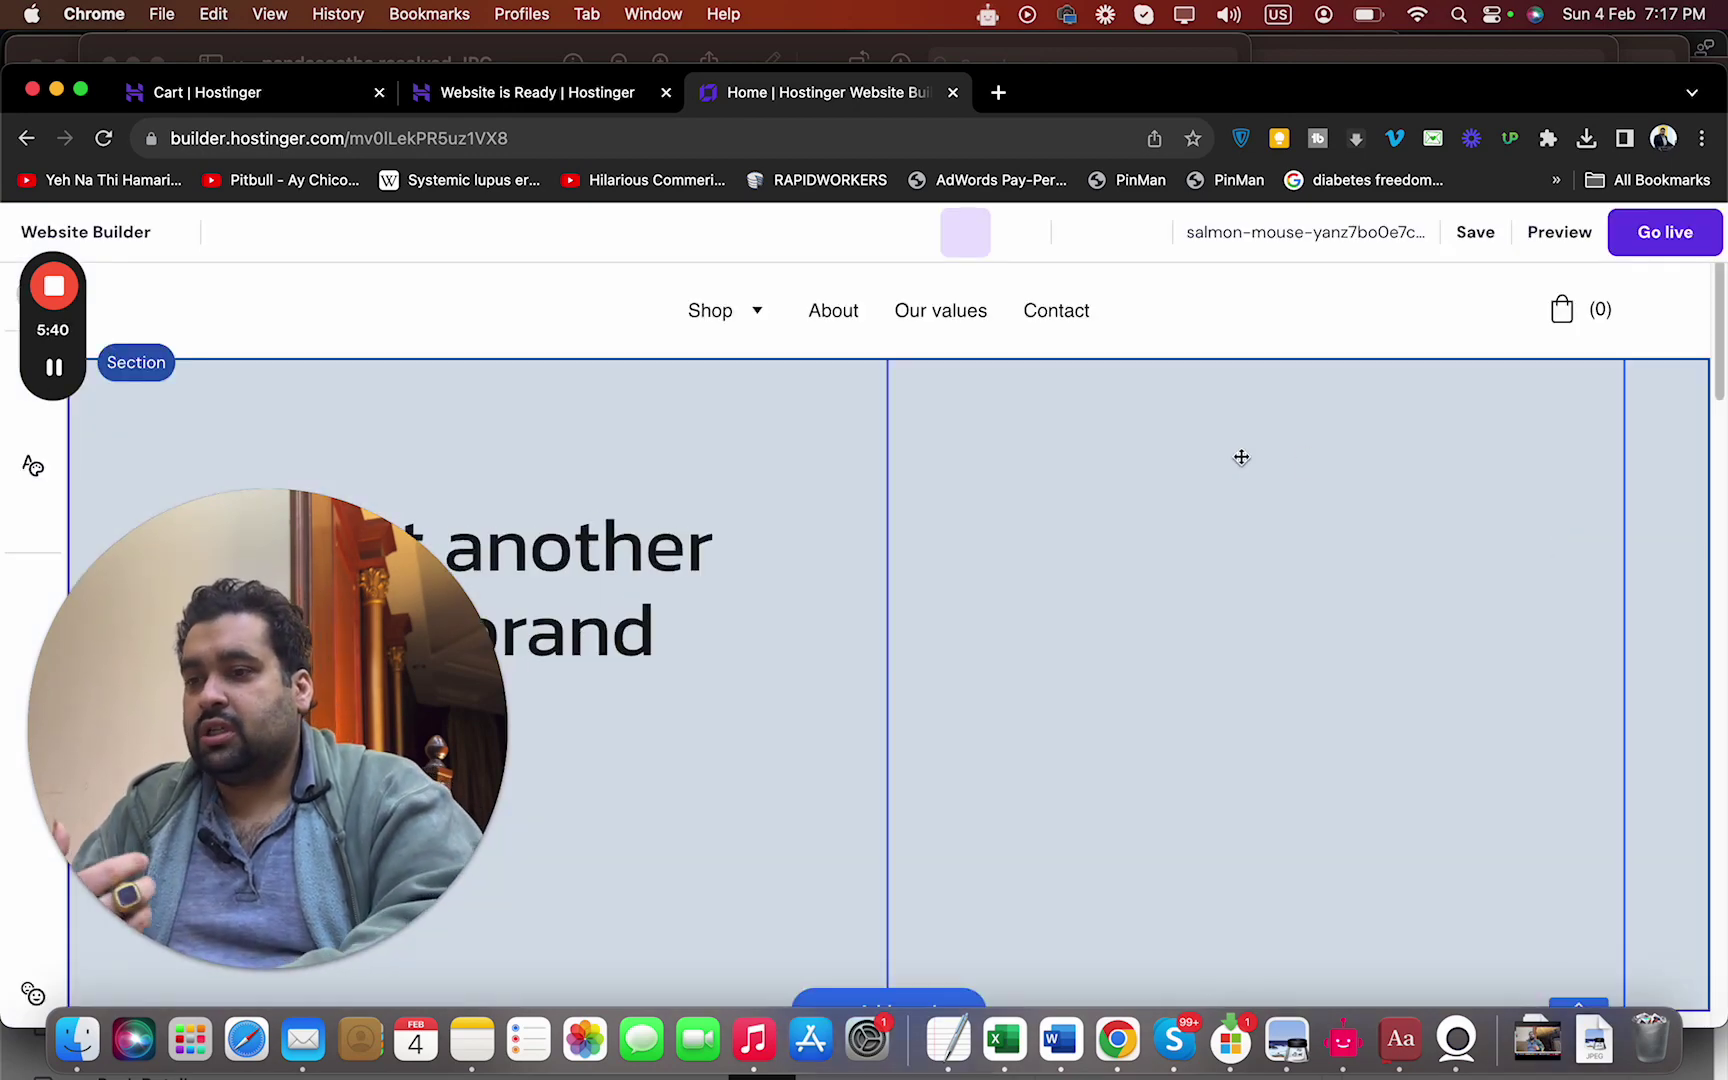
left_click_drag(357, 602, 1372, 137)
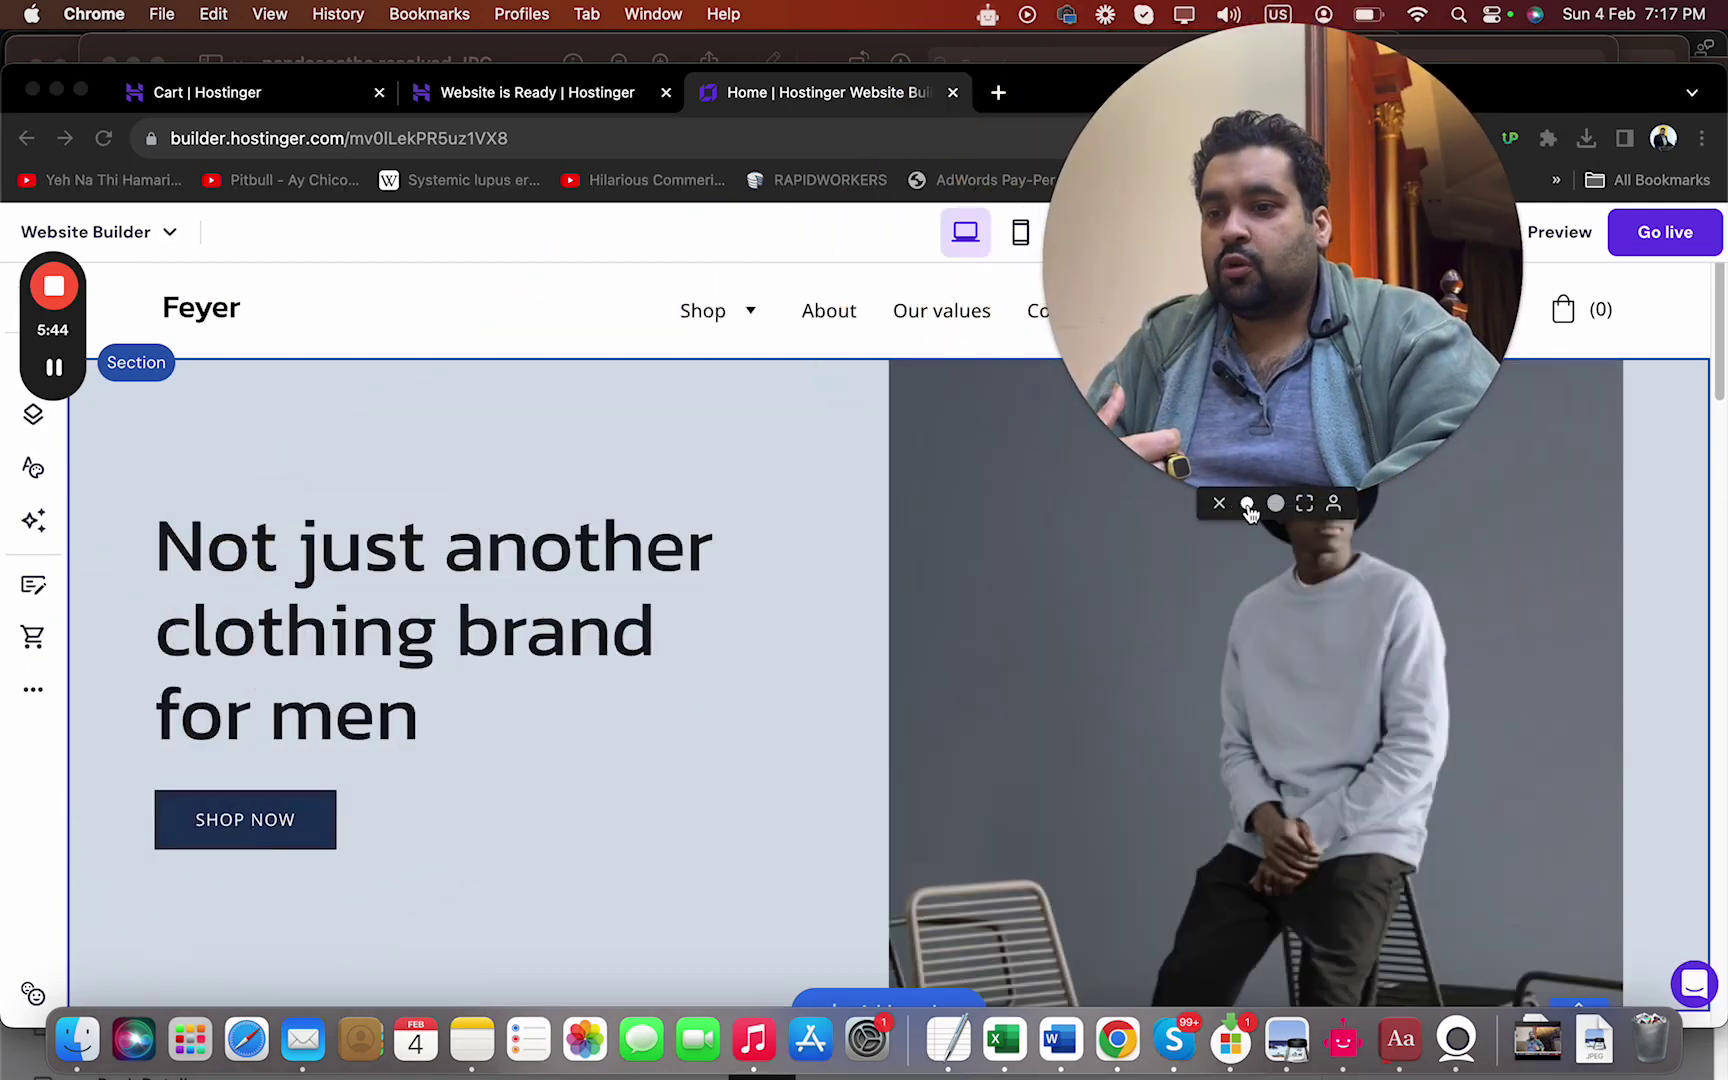
left_click(1215, 501)
left_click_drag(1200, 388, 1393, 142)
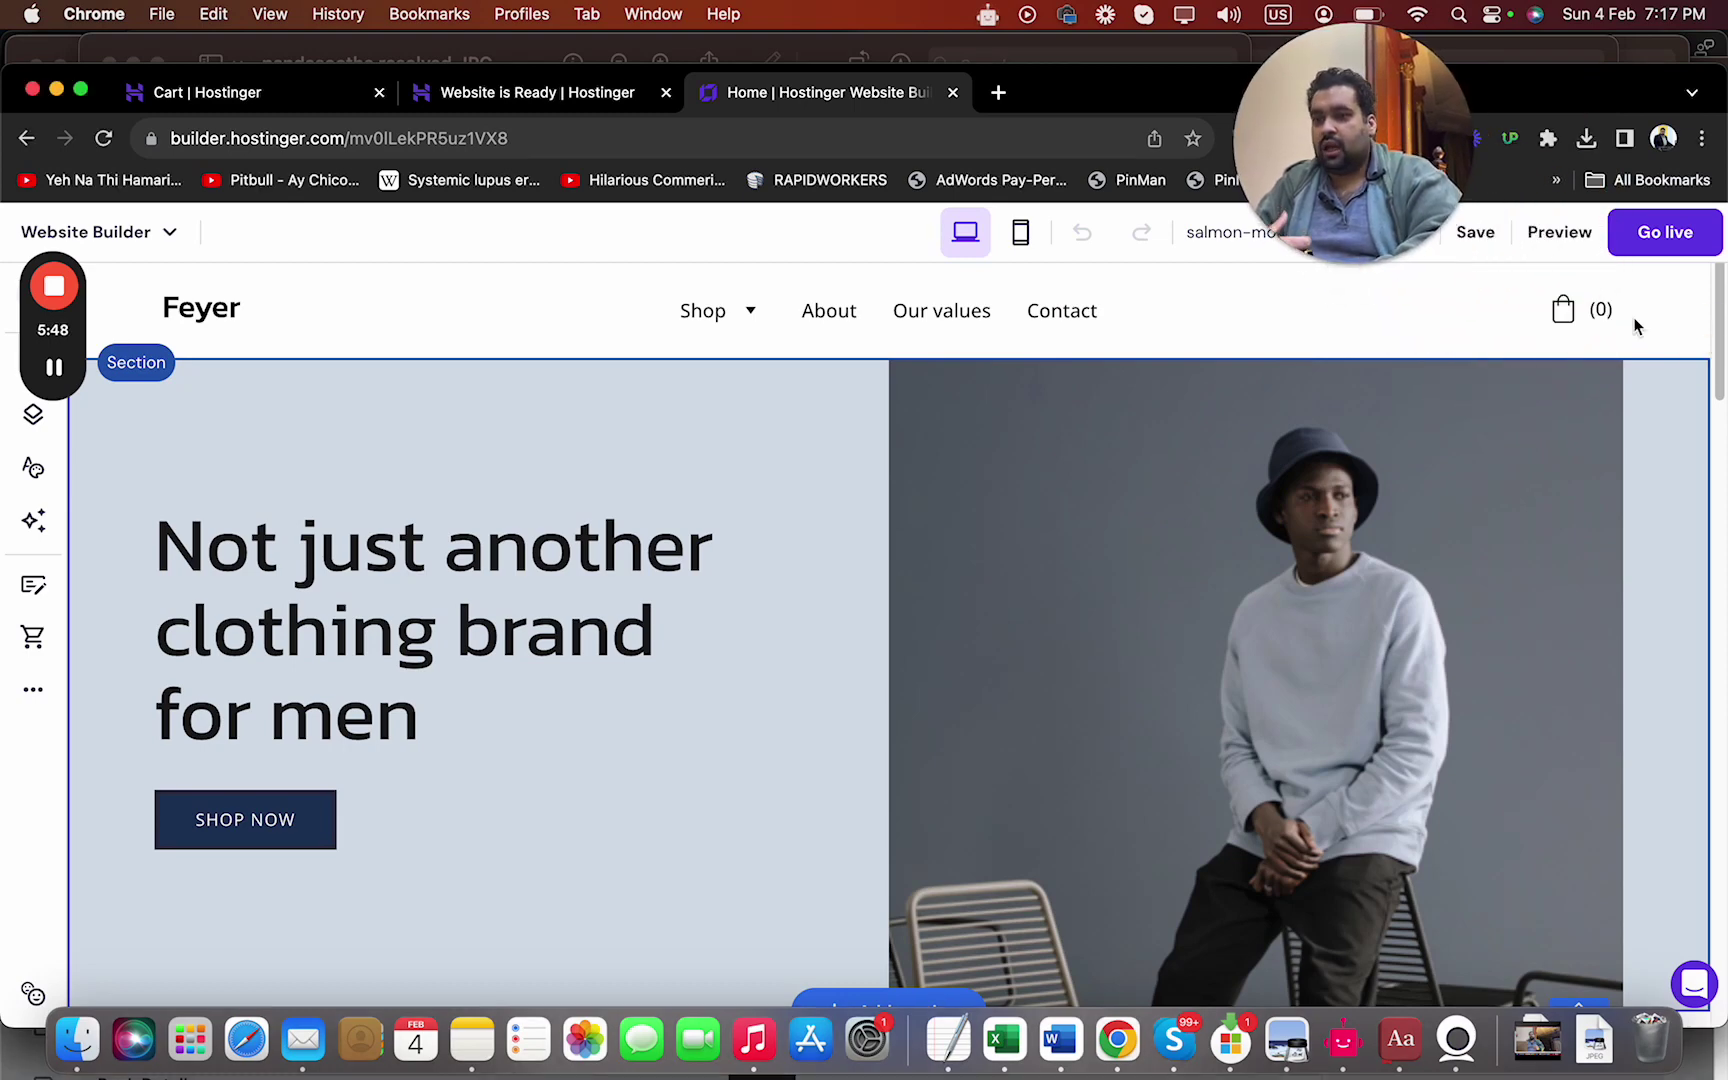
left_click(1548, 240)
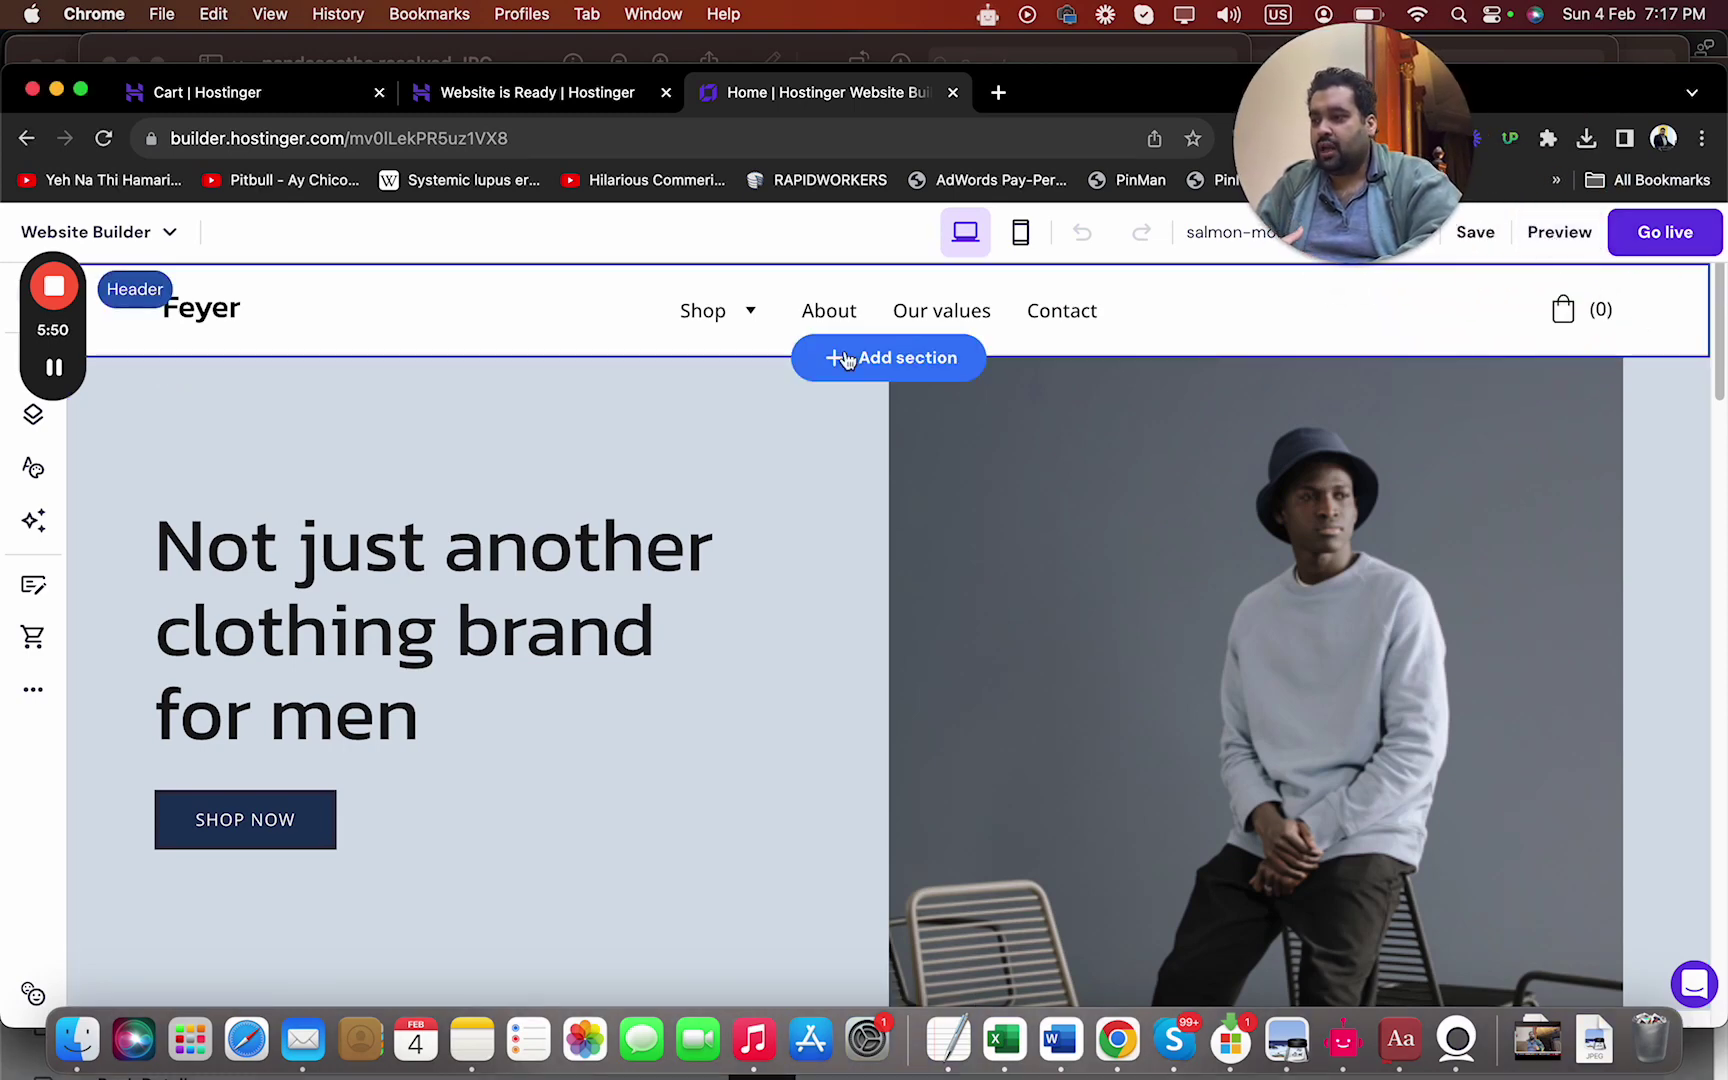
Review the site's main navigation and hidden pages in the builder's page manager and close it
mouse_move(40, 410)
left_click_drag(86, 329, 217, 115)
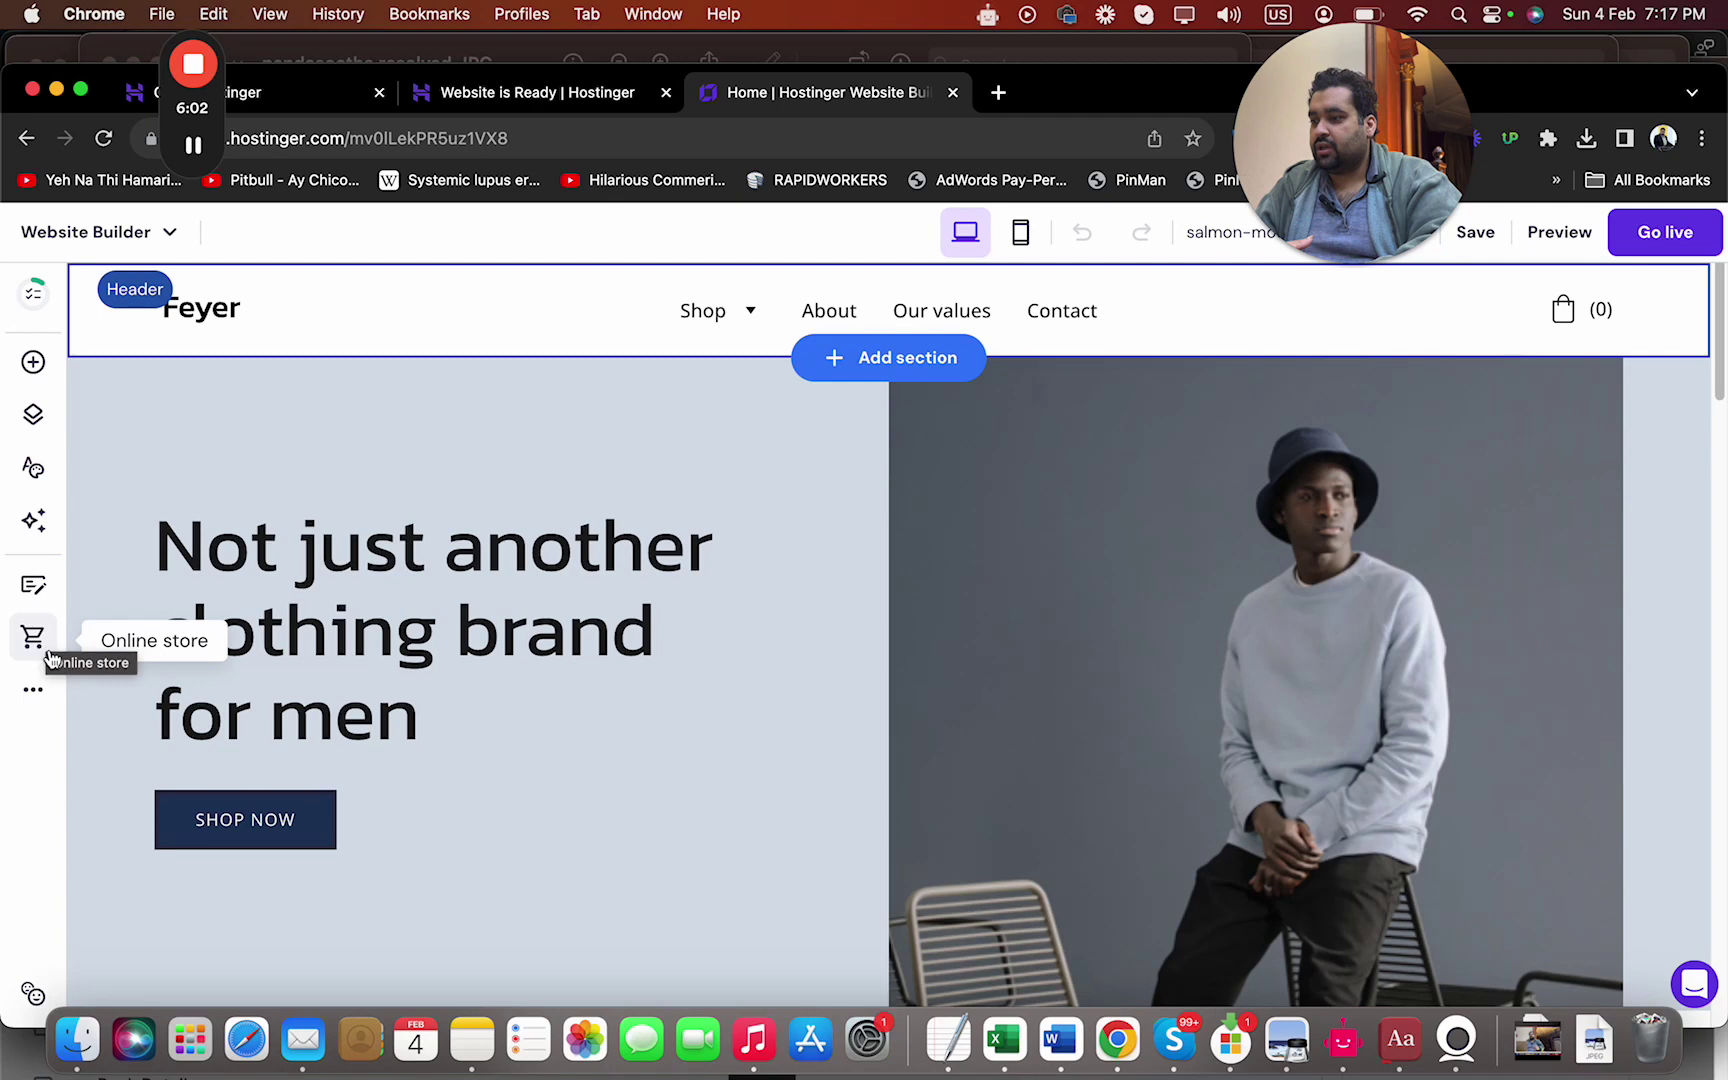
left_click(36, 418)
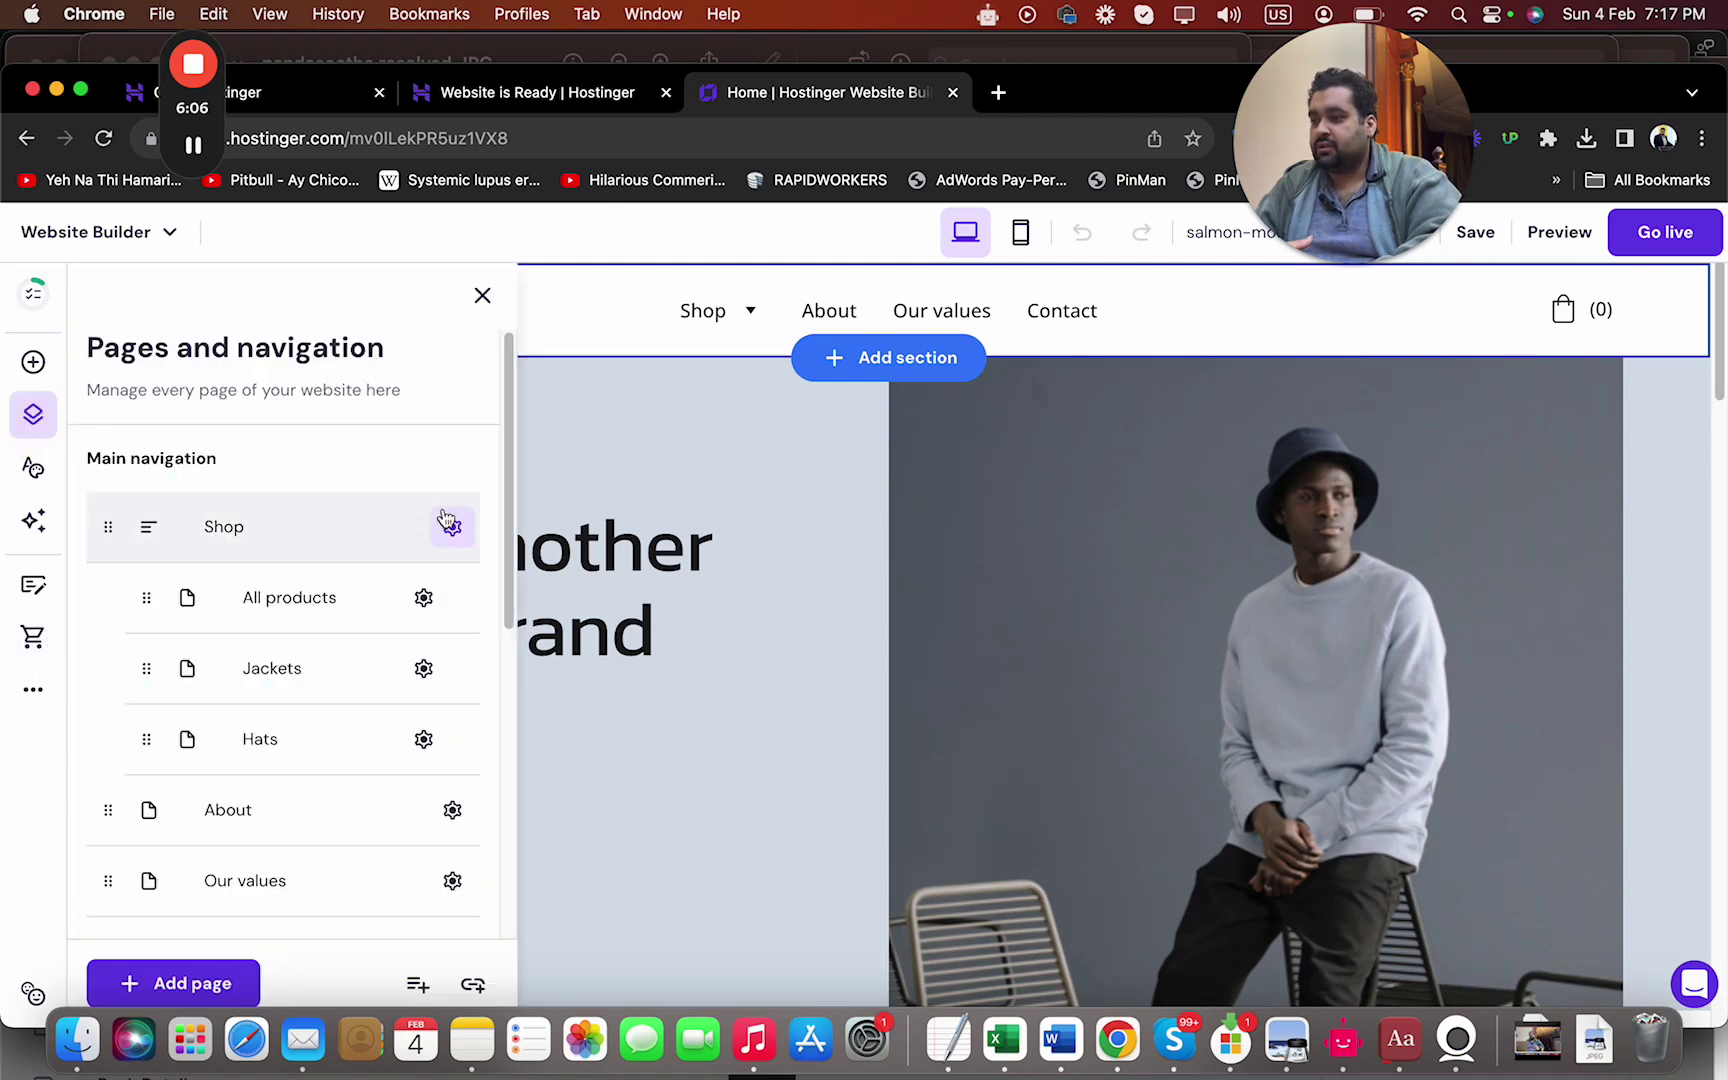
left_click_drag(515, 540, 482, 937)
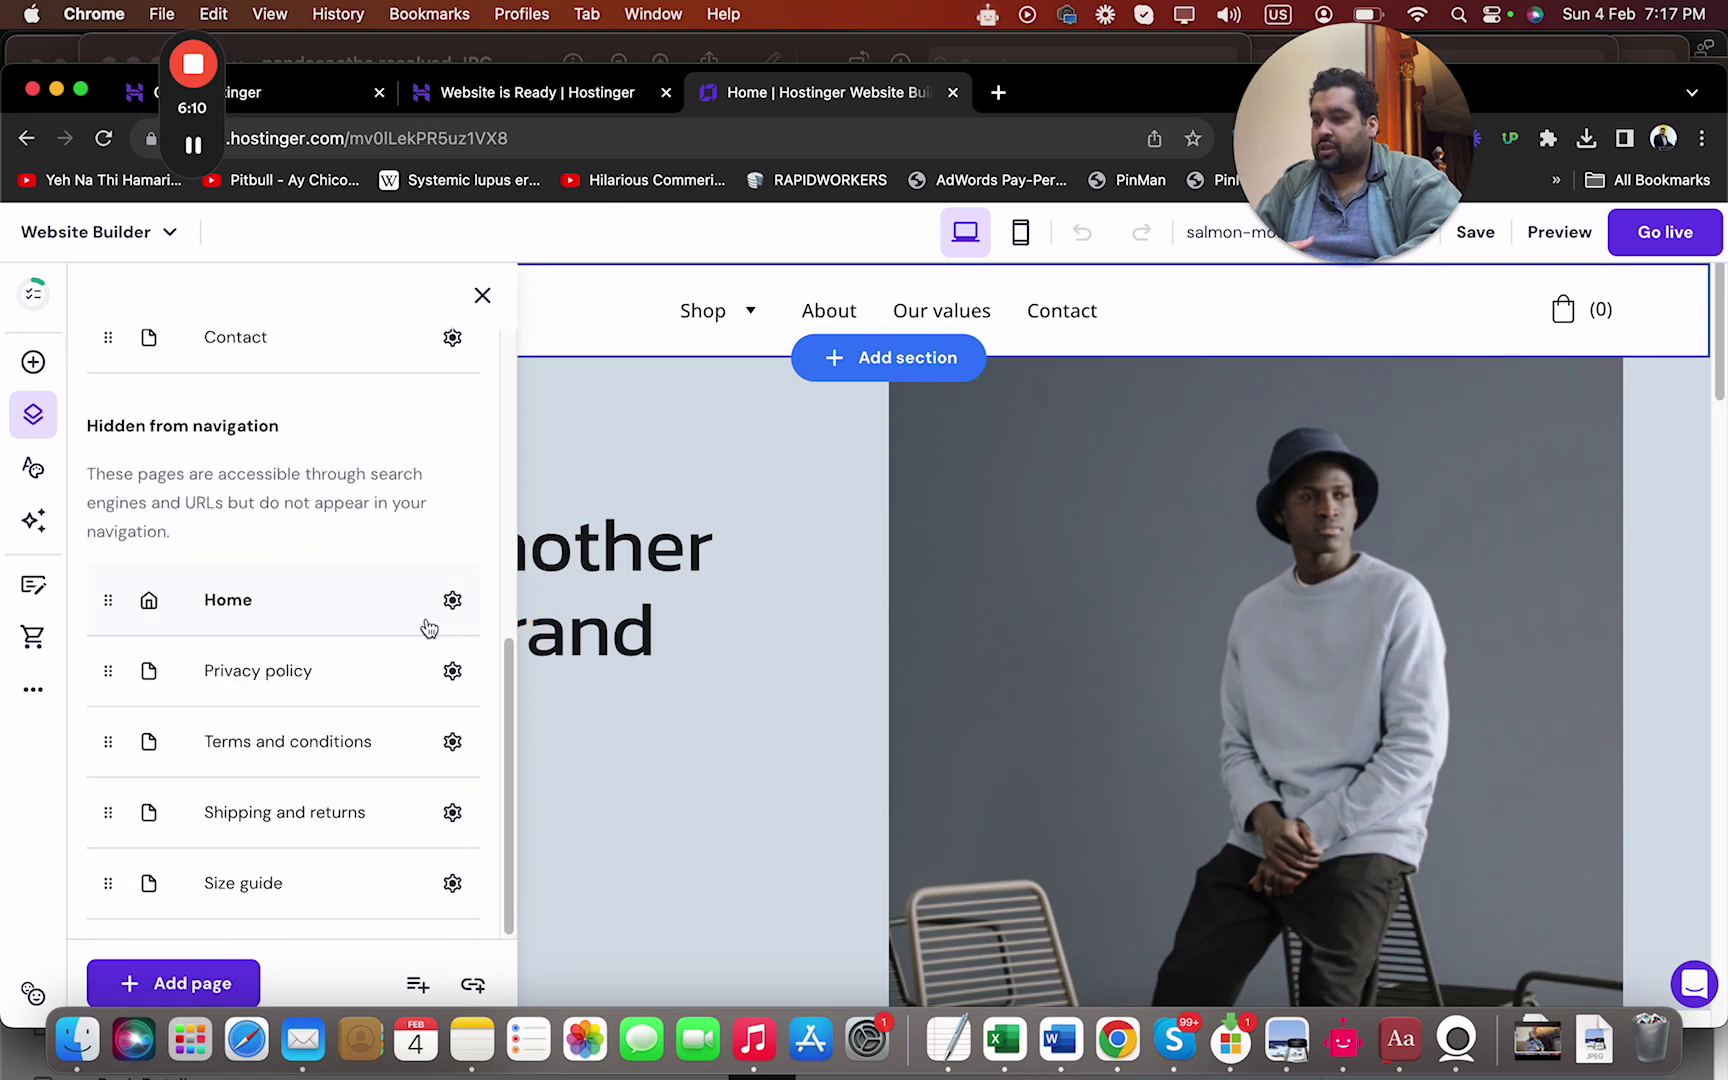
left_click(482, 297)
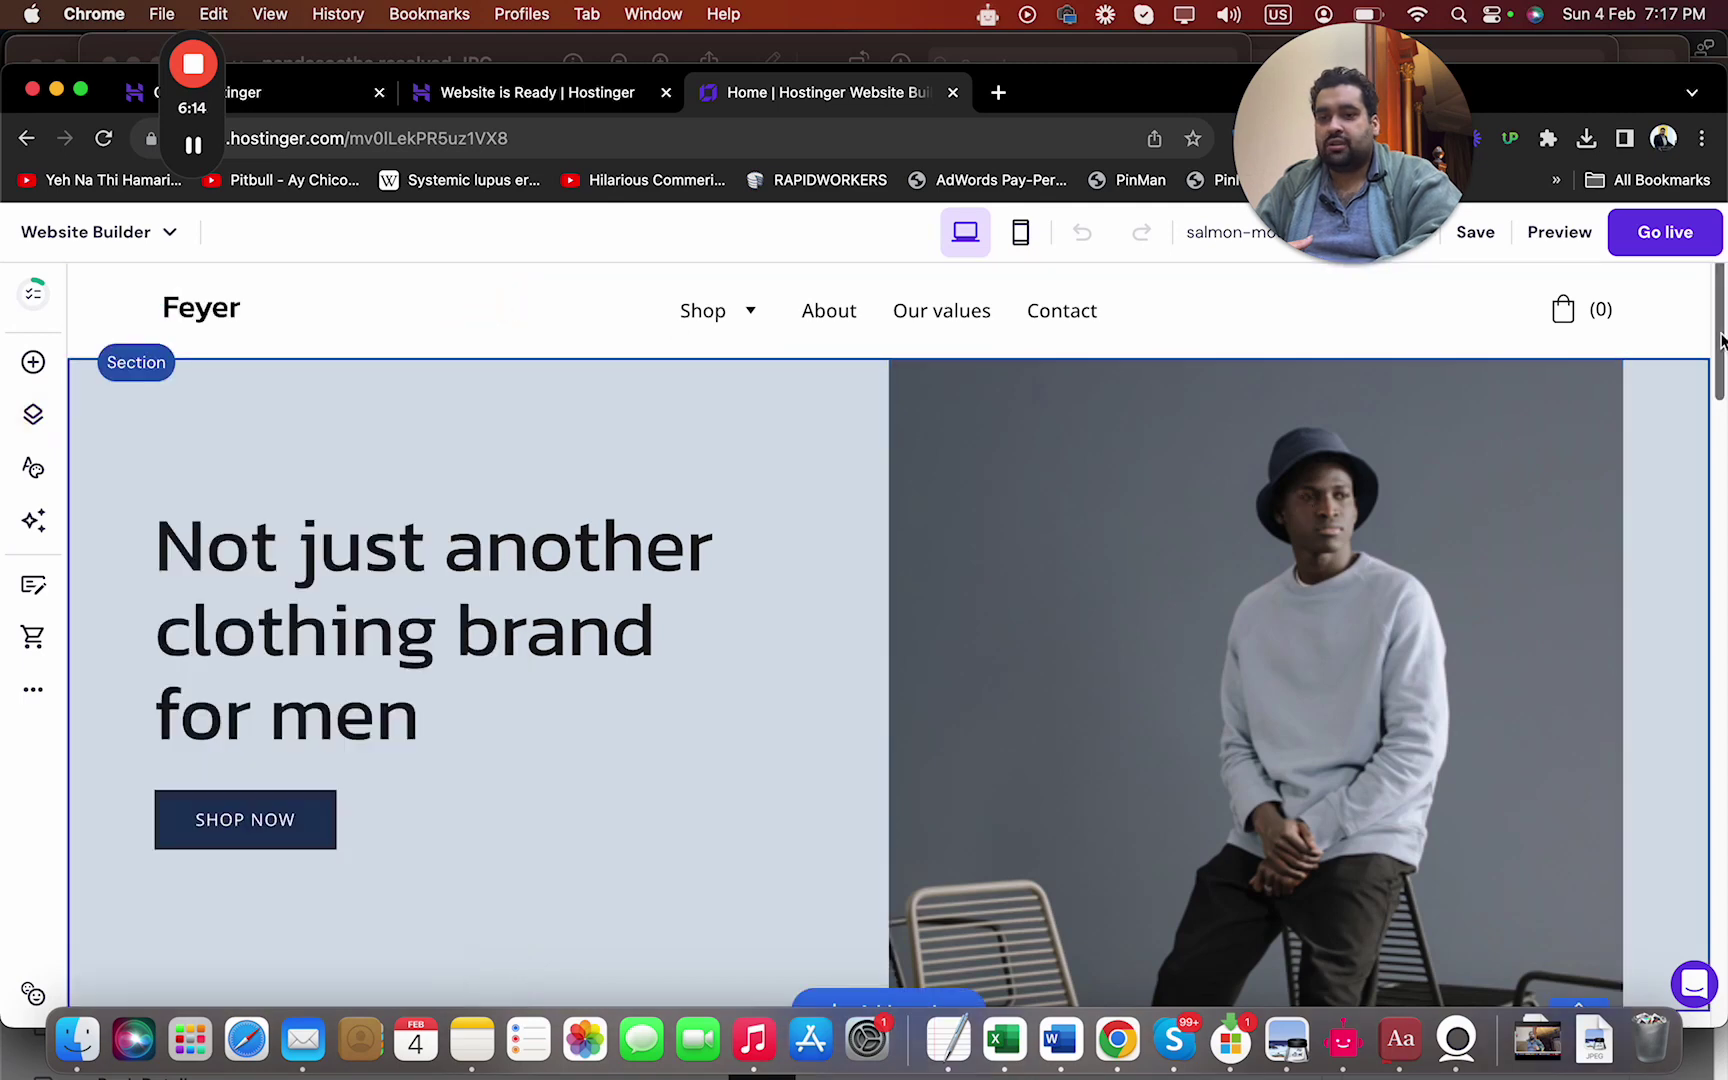
Examine the header logo's replacement options in the media library, including the free images, without choosing an image
left_click(233, 316)
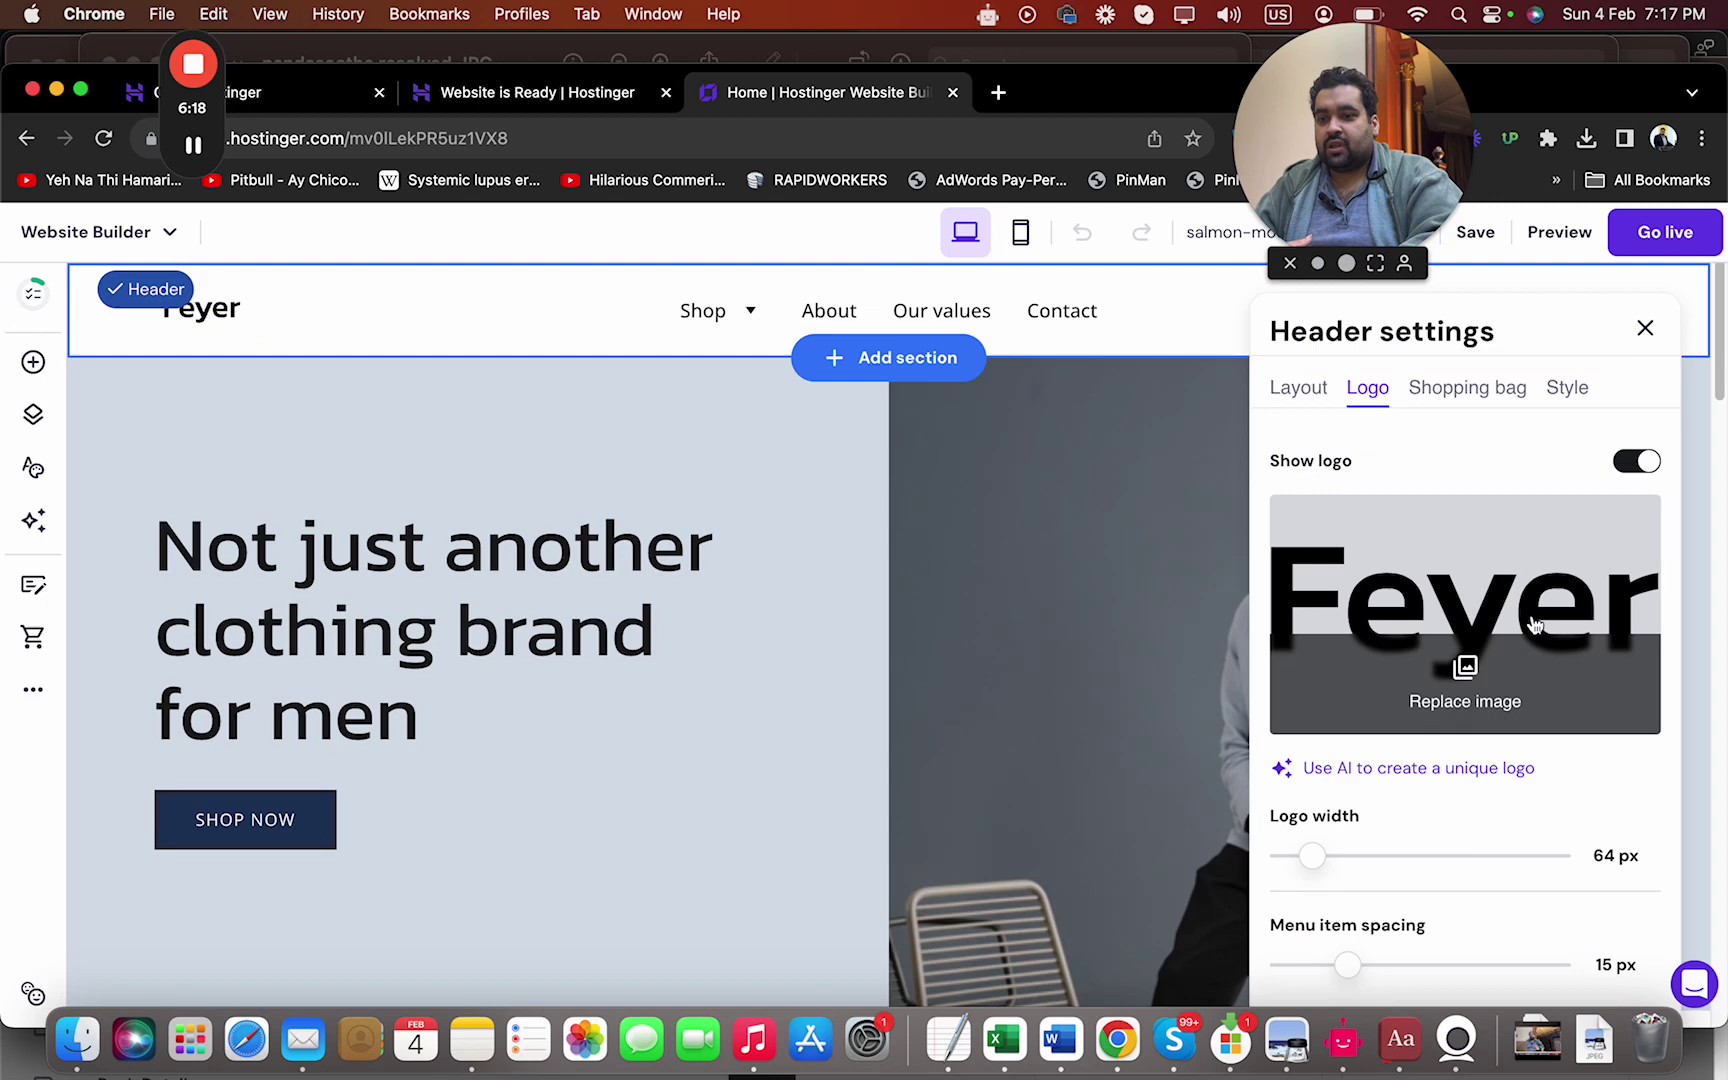
left_click(1459, 695)
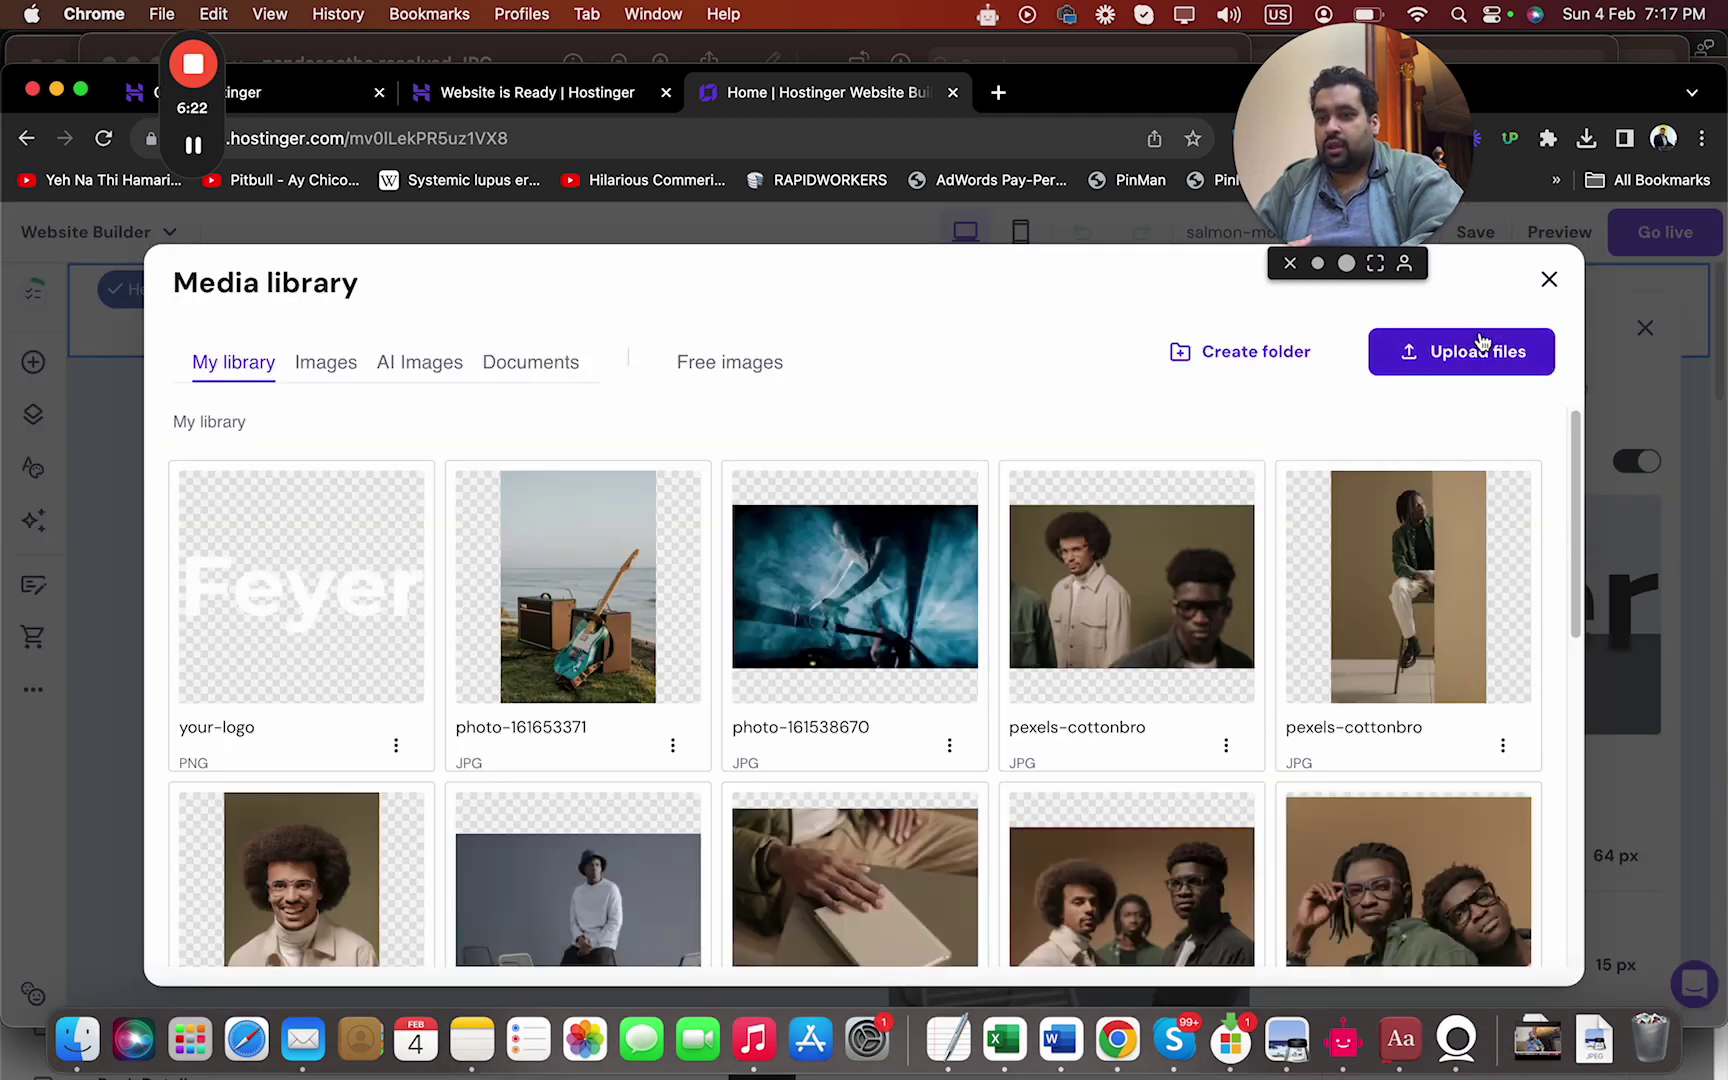
left_click_drag(1587, 522, 1581, 417)
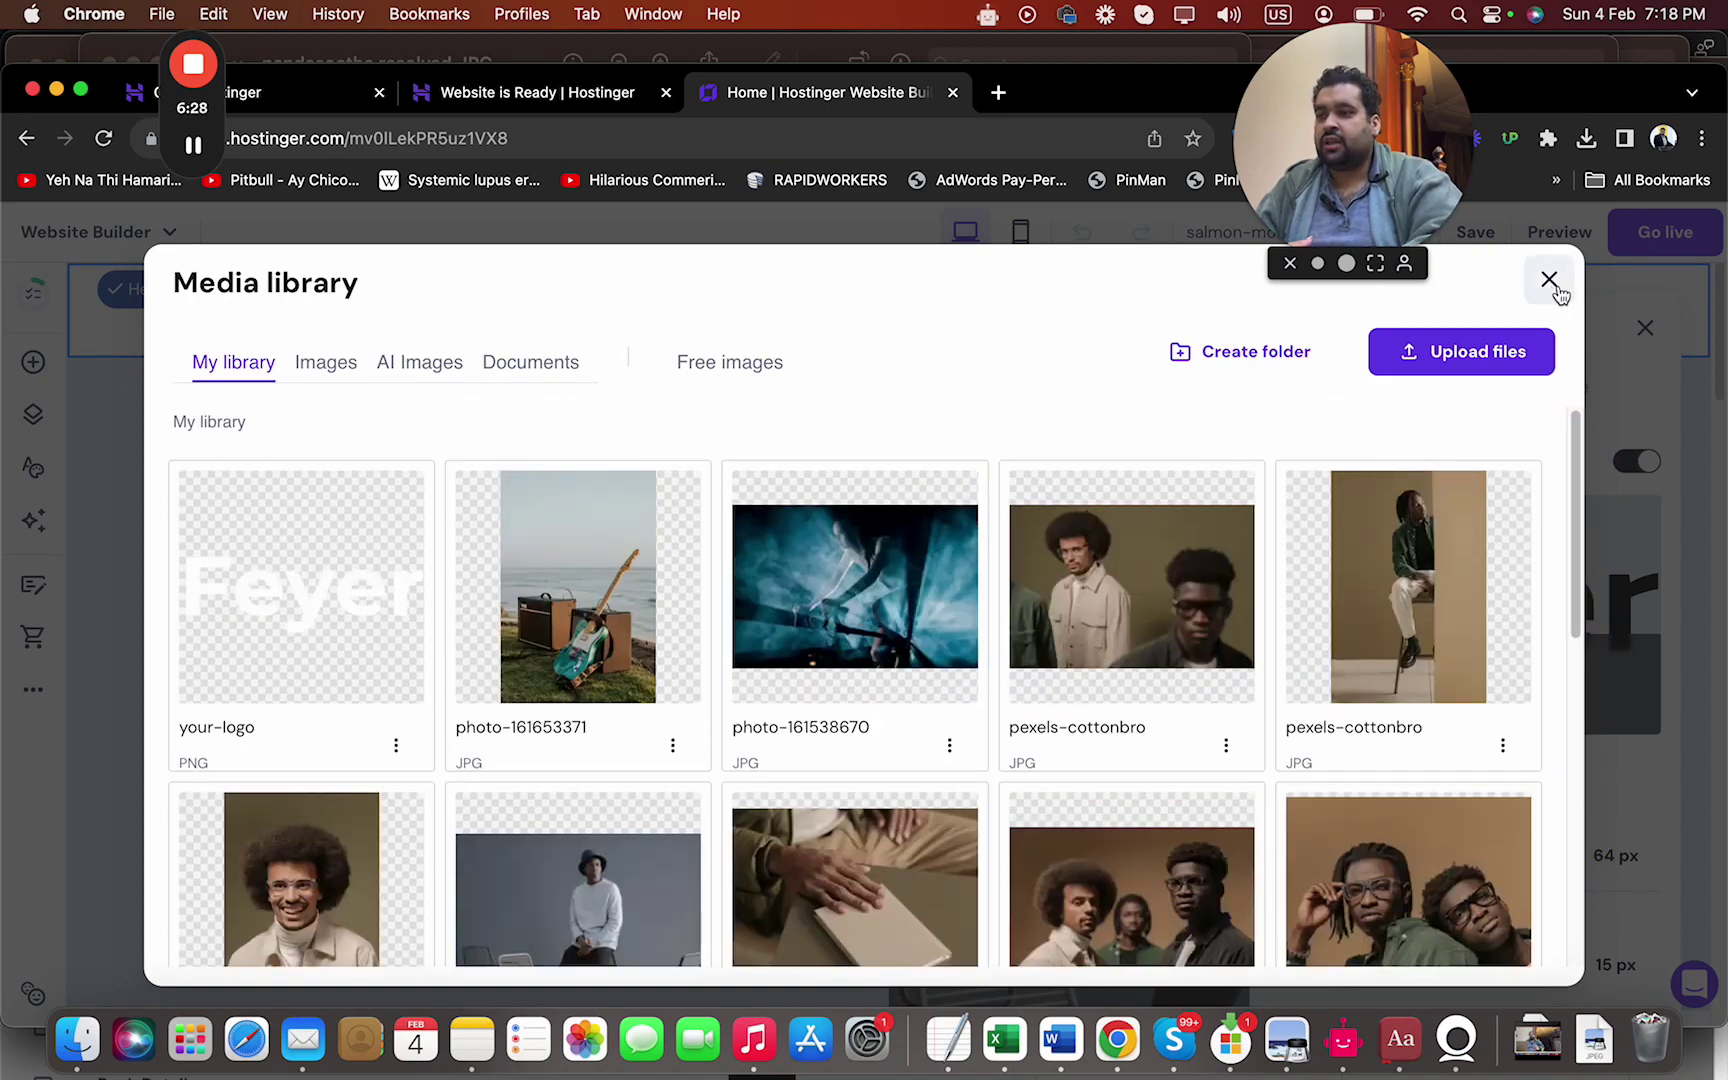
left_click(752, 365)
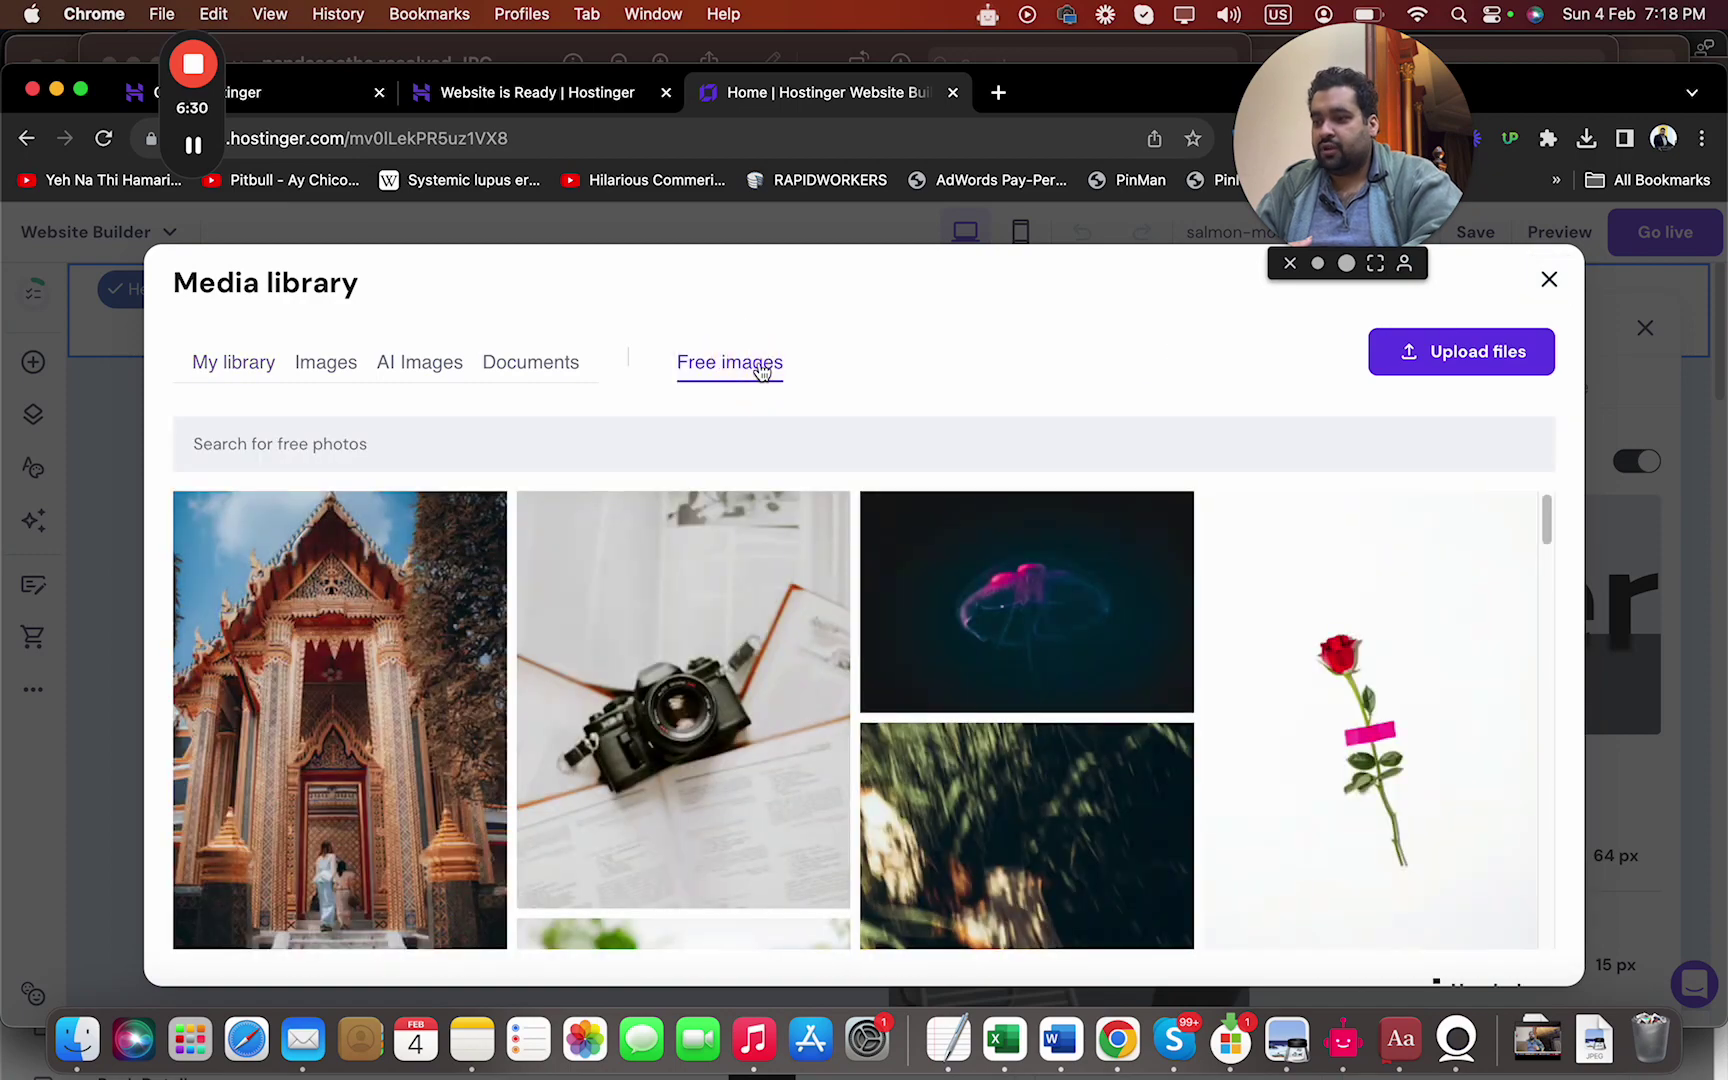
left_click(1549, 280)
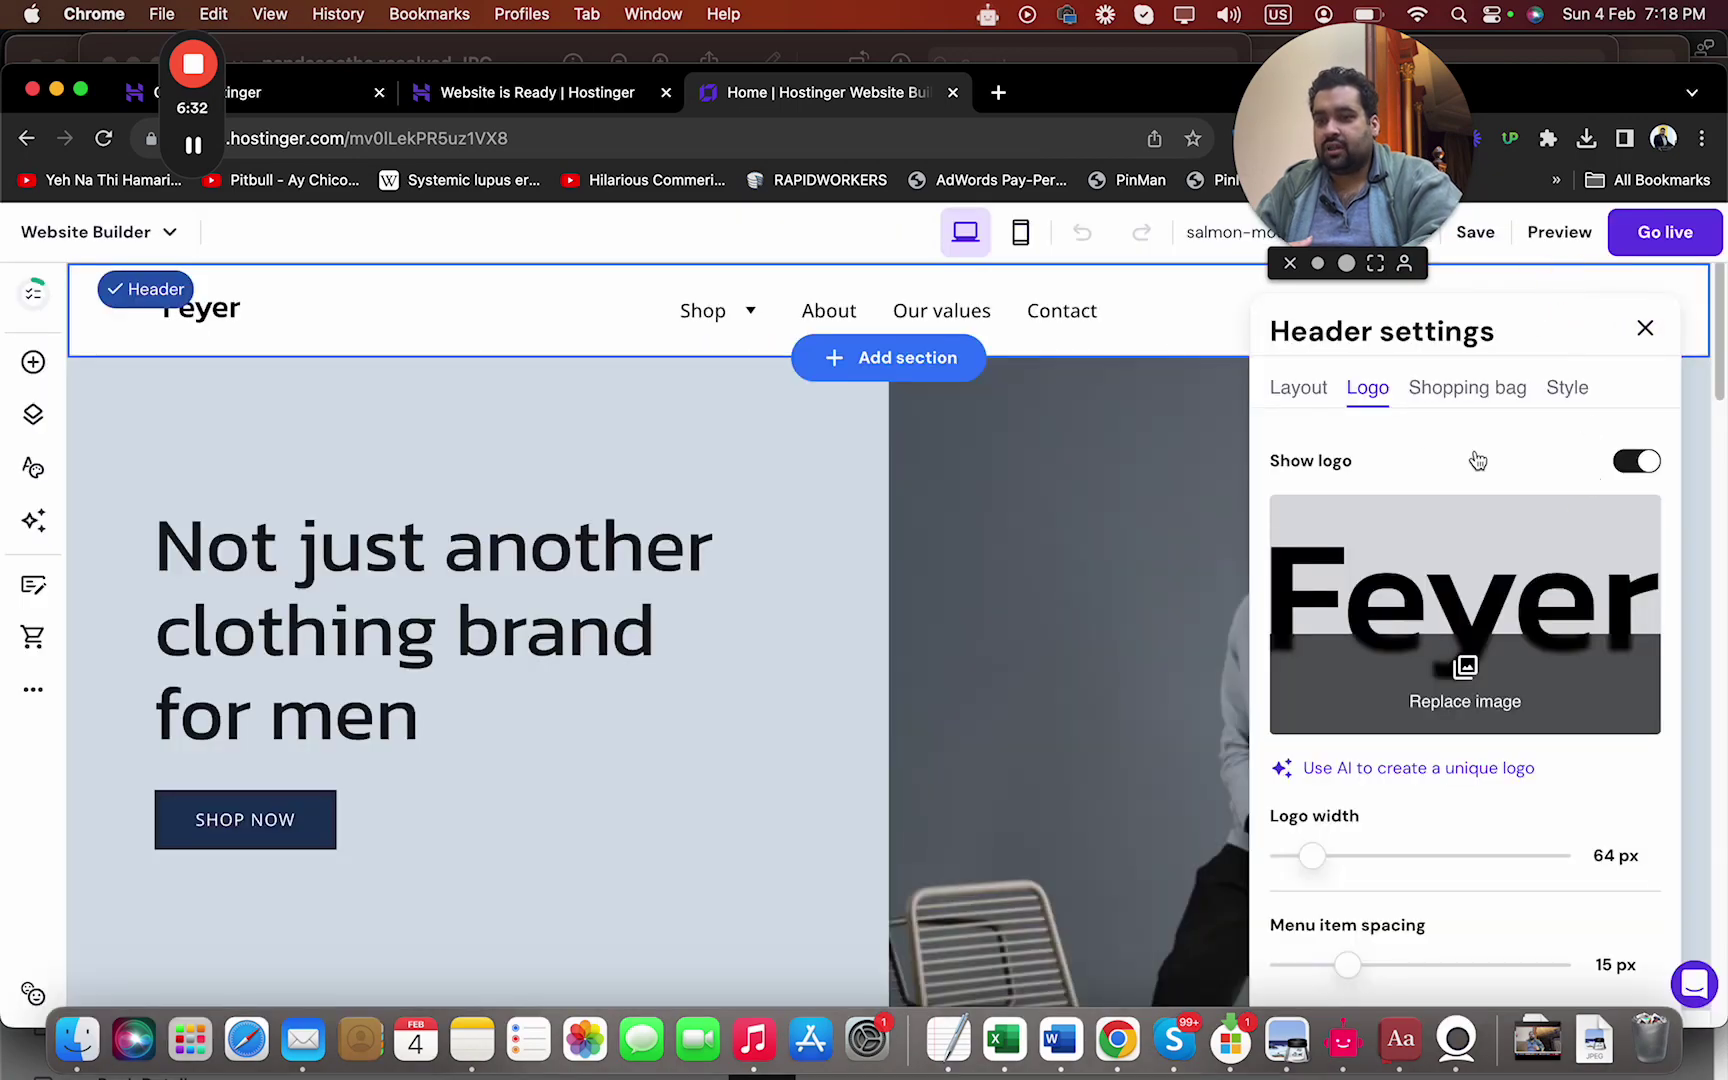
Launch the AI logo maker from the header's logo settings
left_click(181, 303)
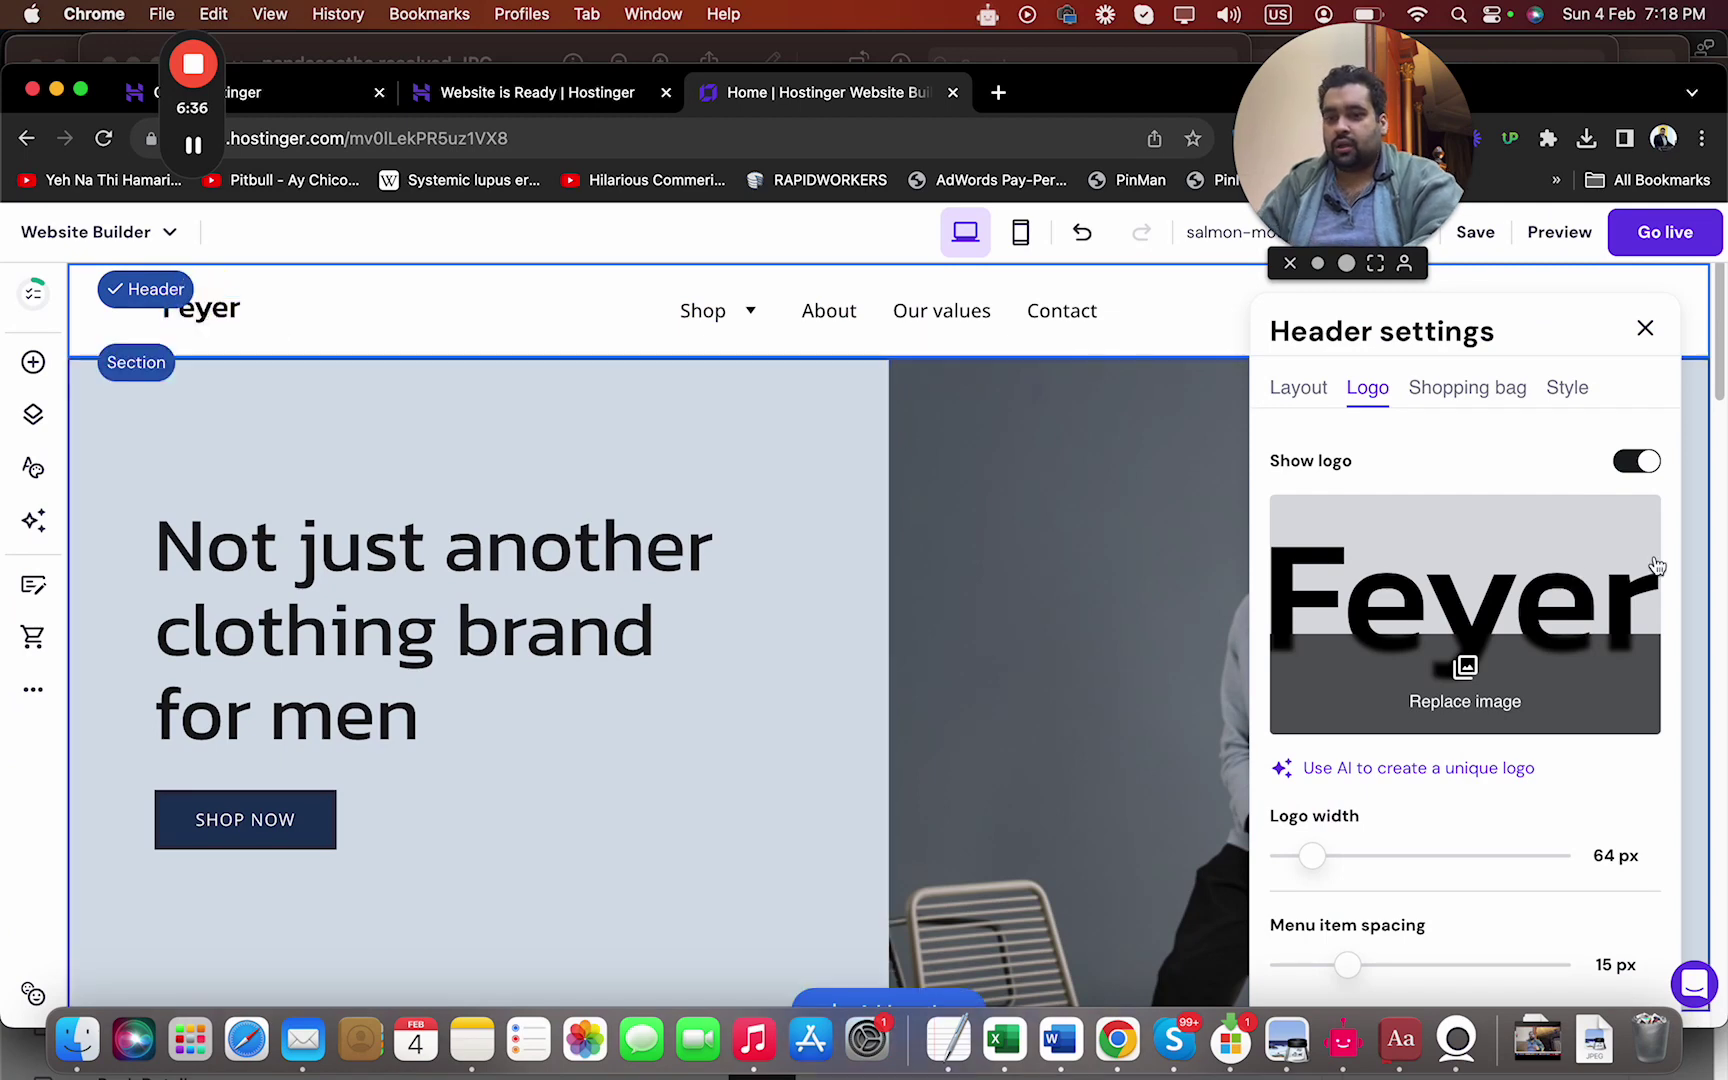
left_click(1484, 770)
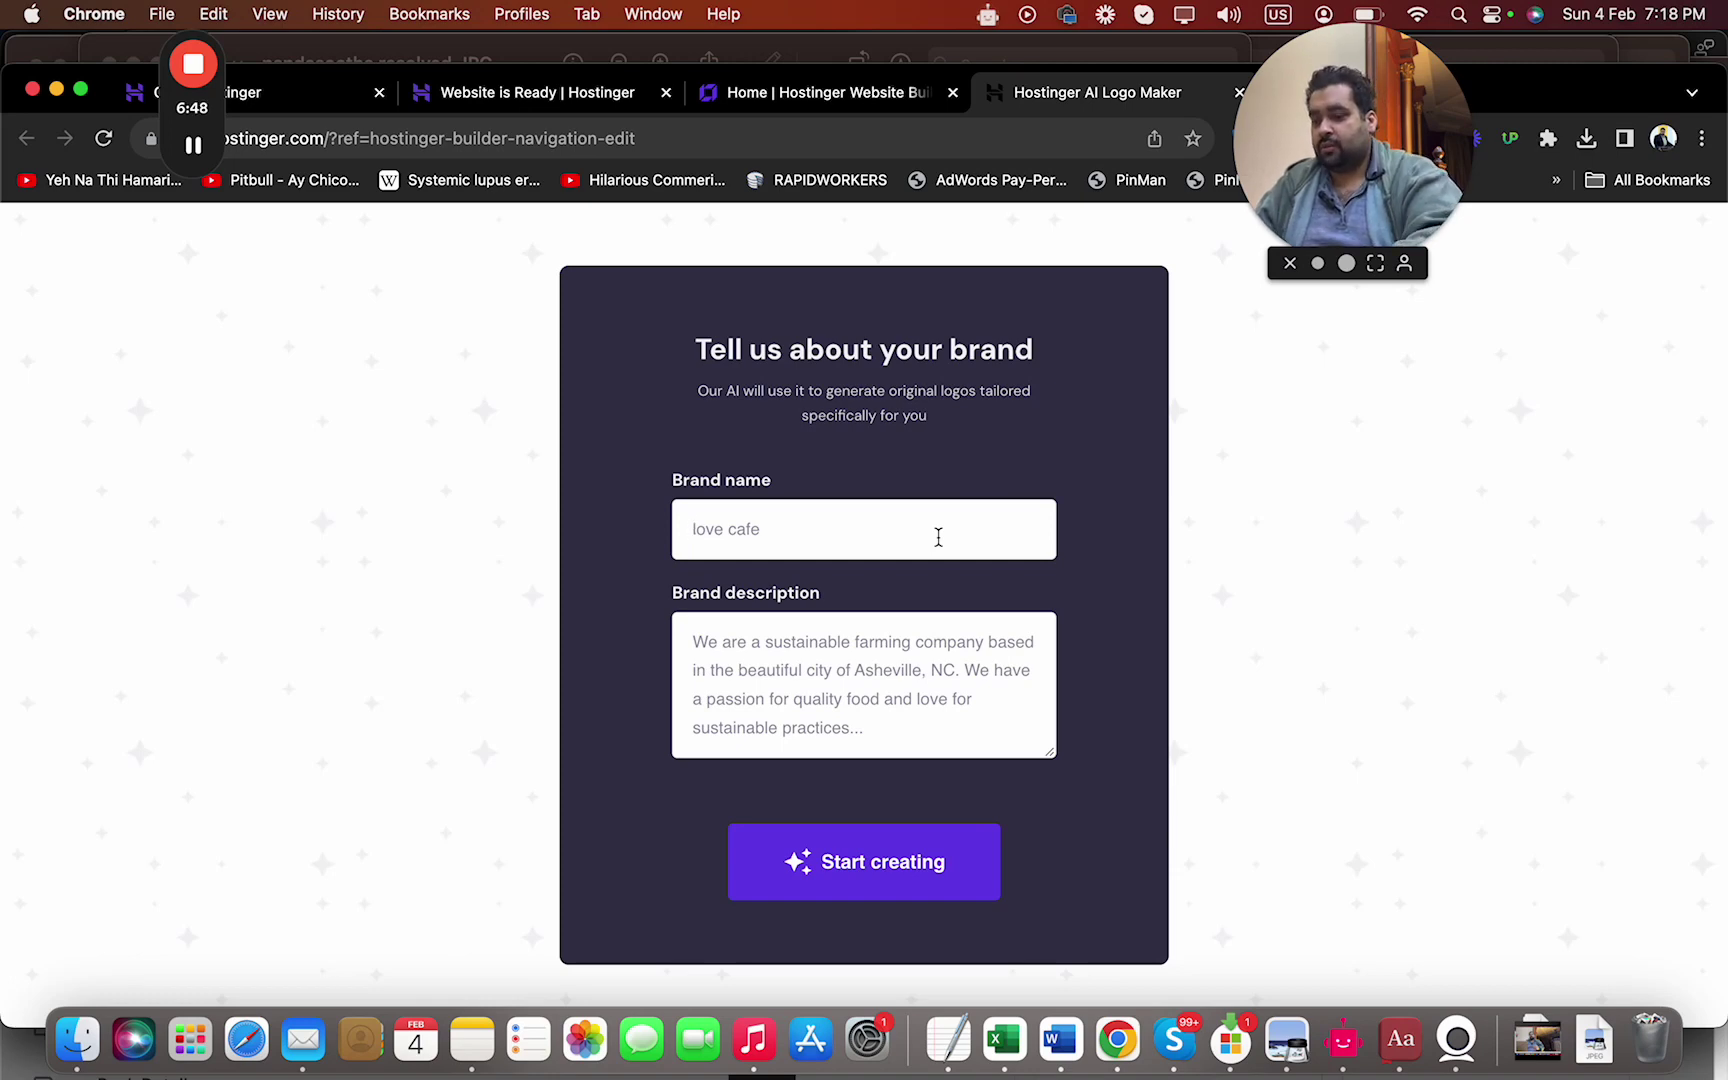
key("super+a")
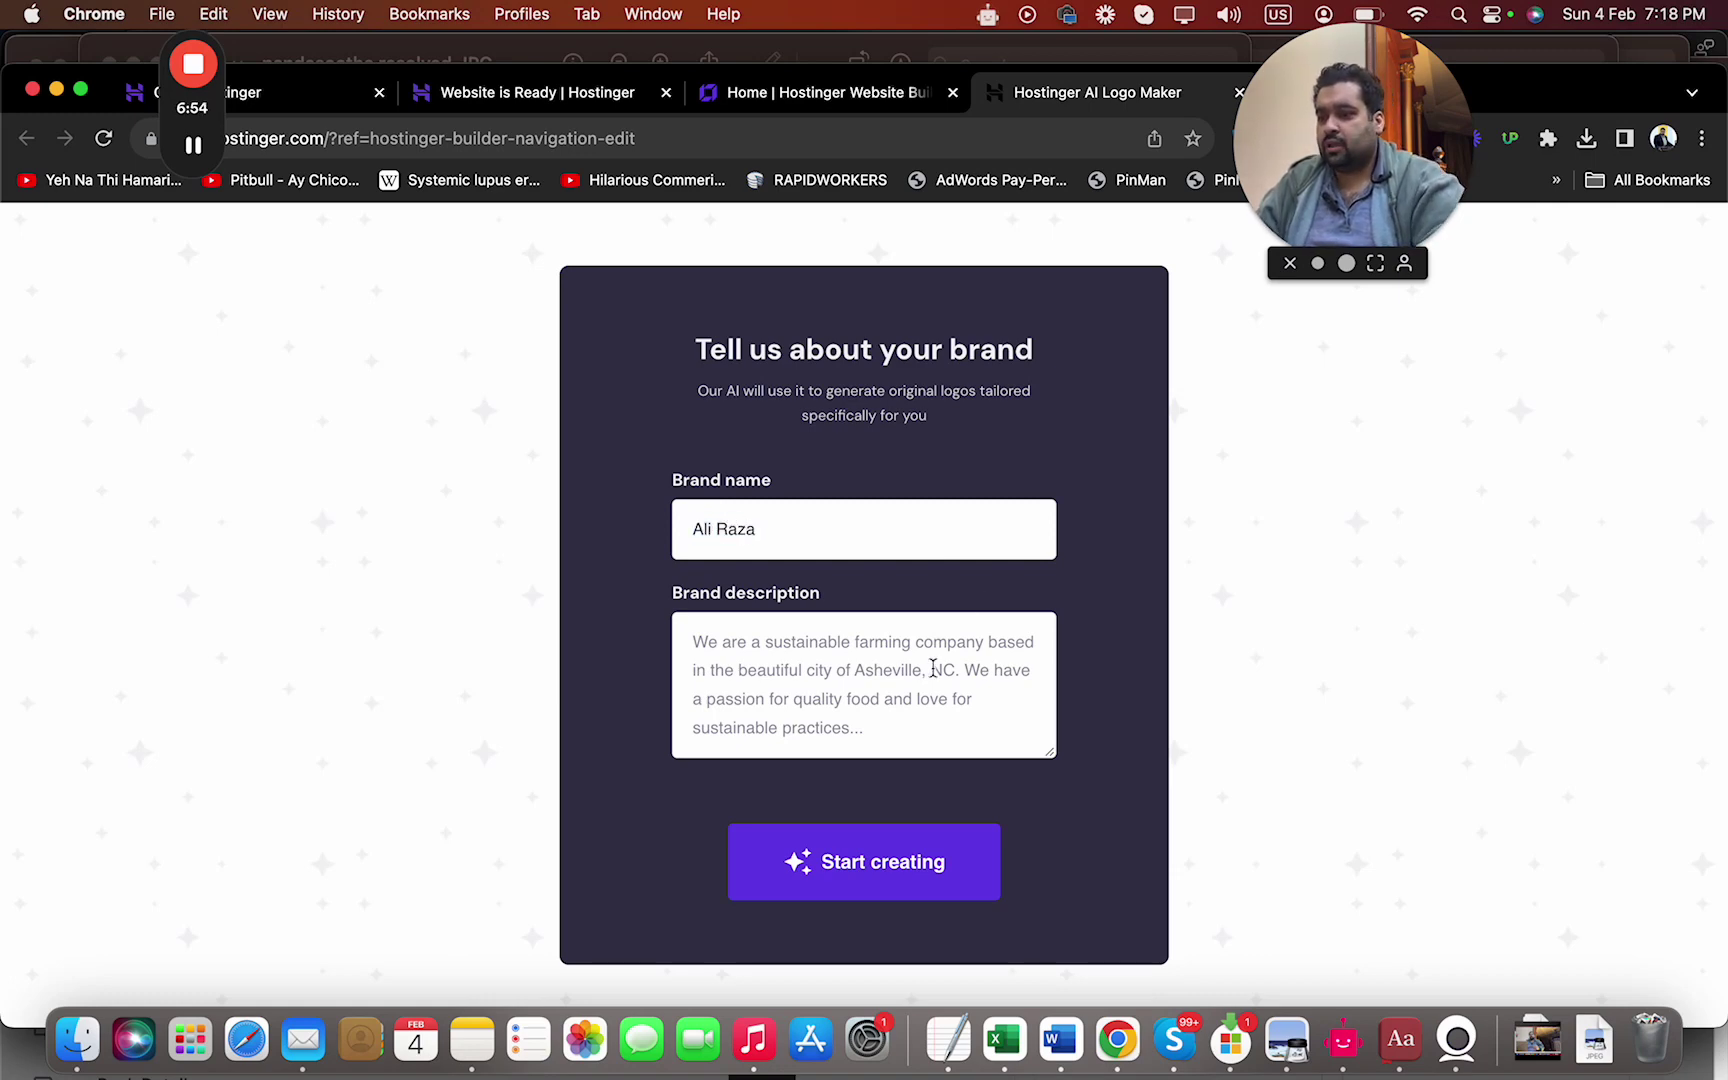
type("Im")
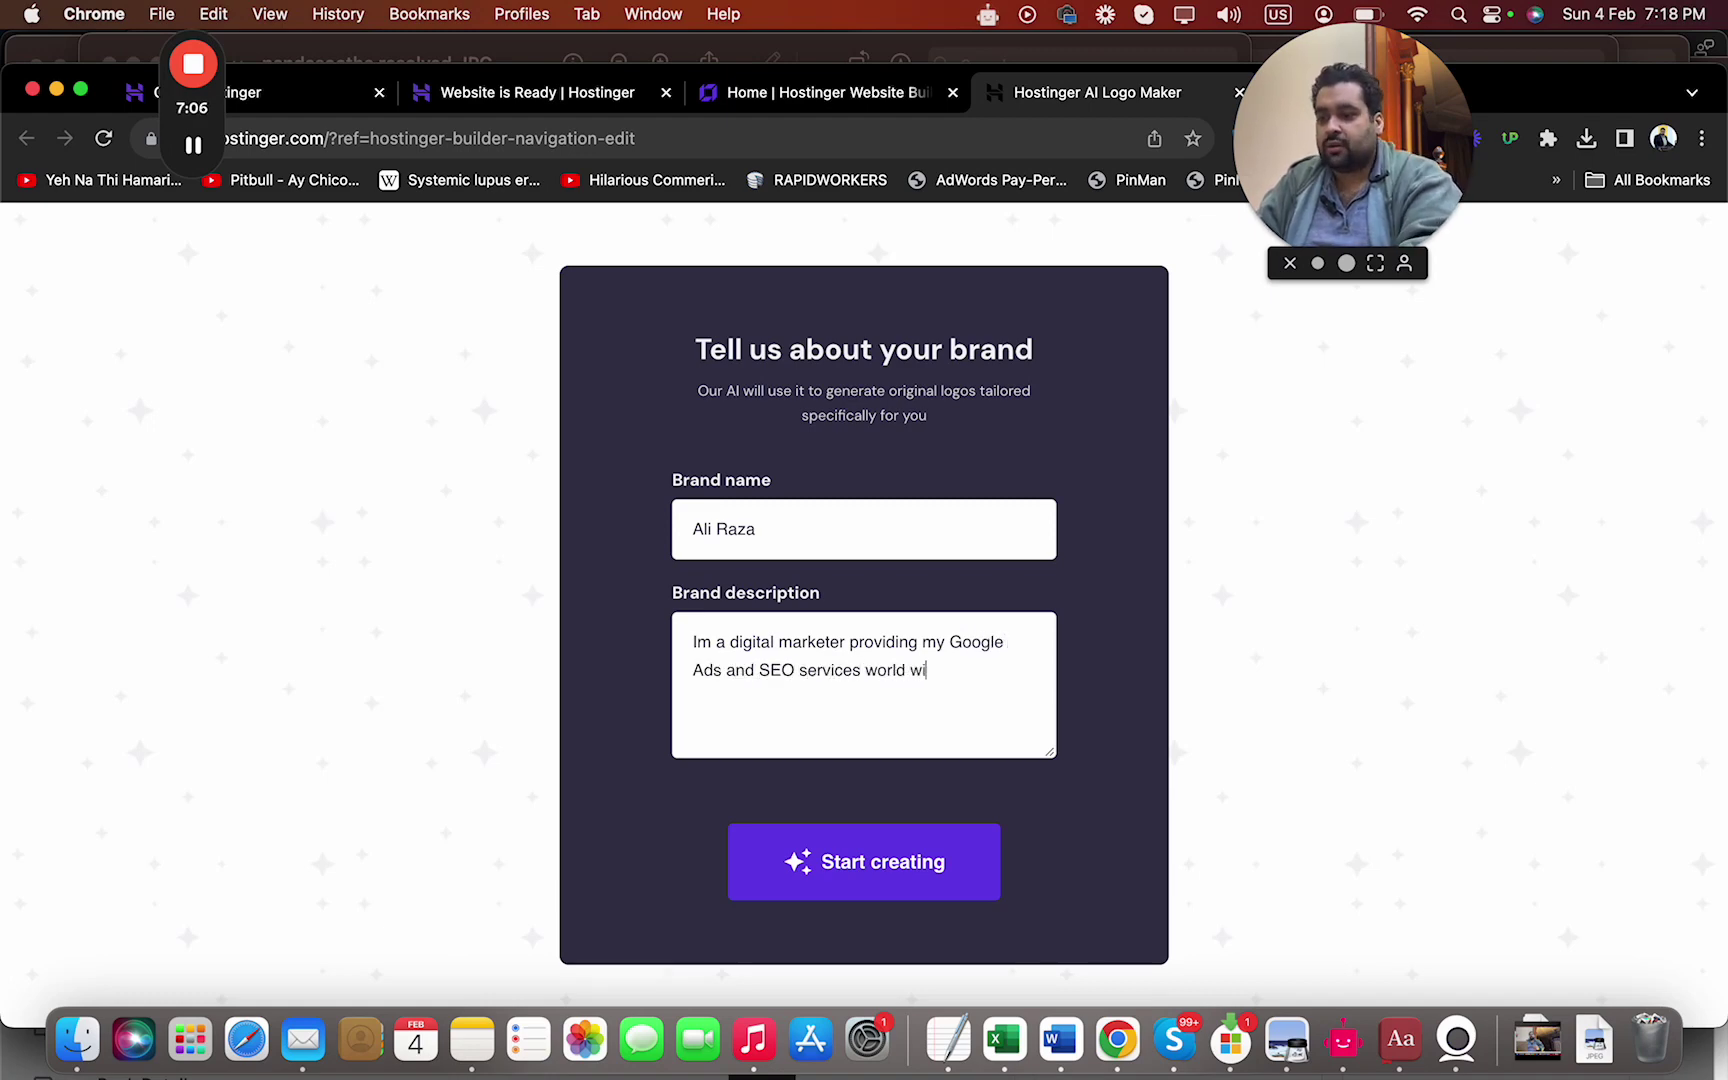
key("cmd+a")
key("BackSpace")
Set the brand name to "Ali J Pizza", describe a New Jersey pizza house with free home delivery, and generate the logos
left_click(876, 540)
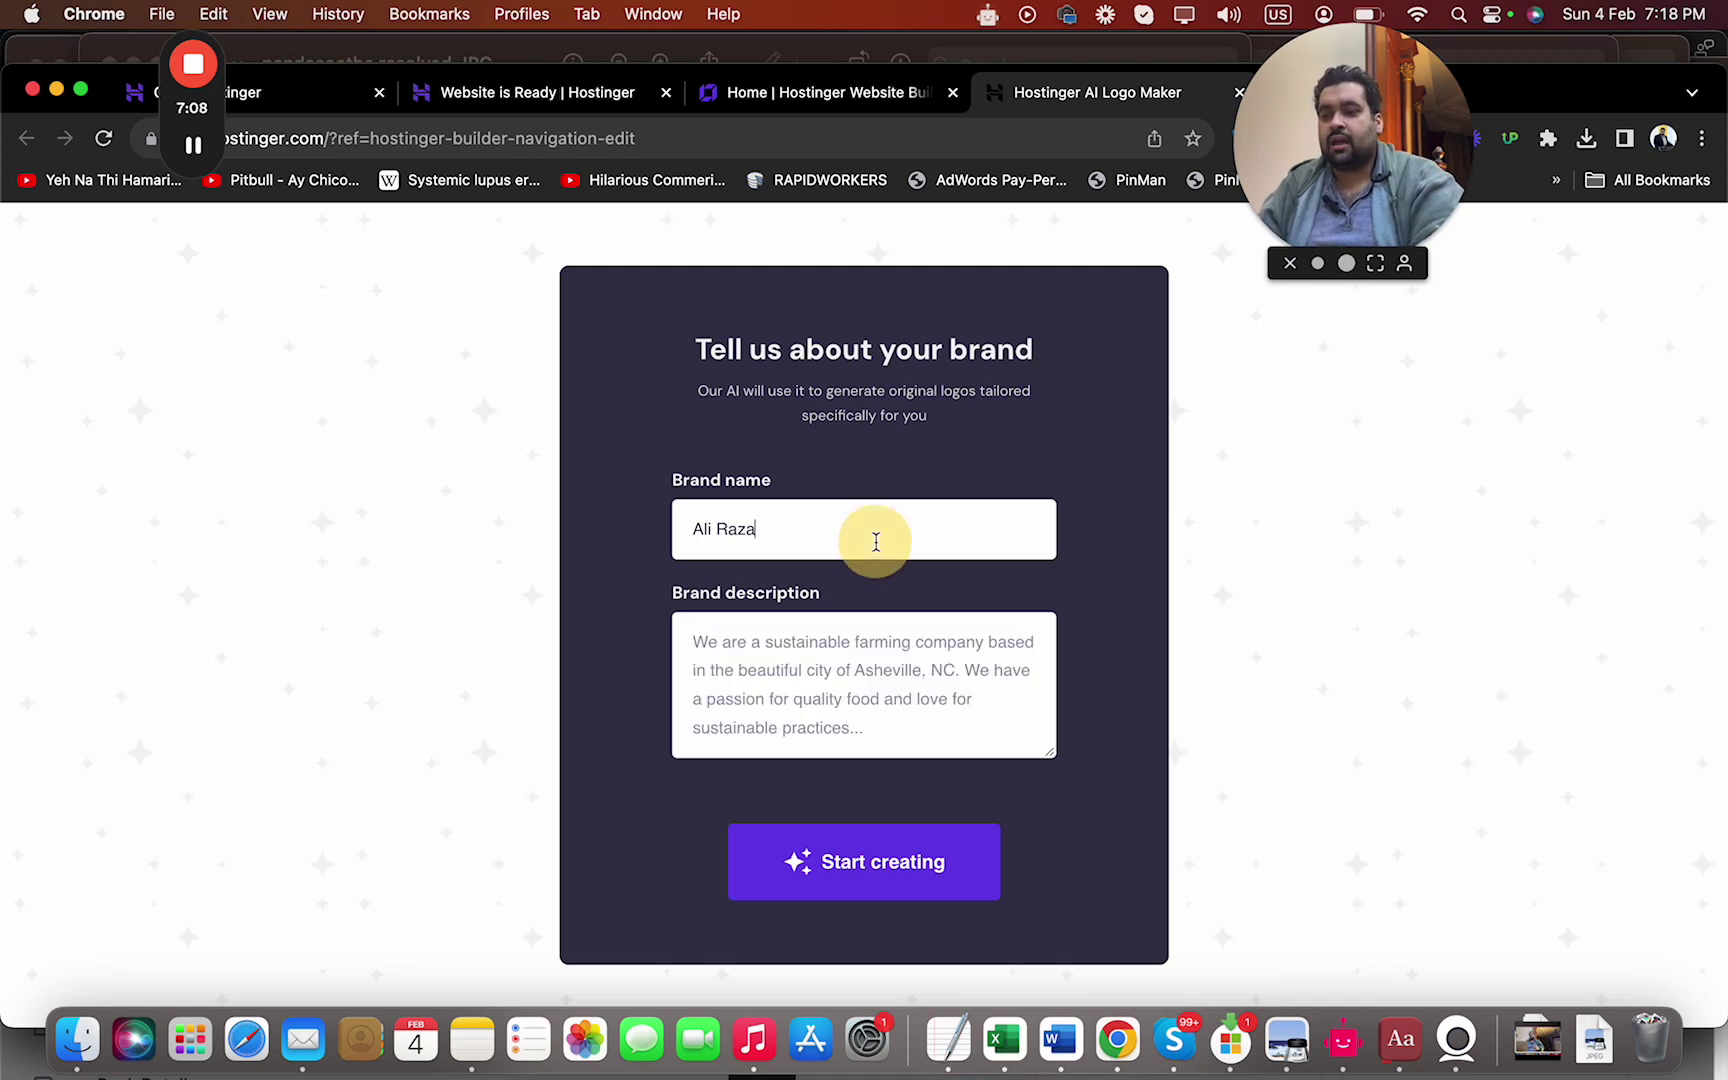
key("super+a")
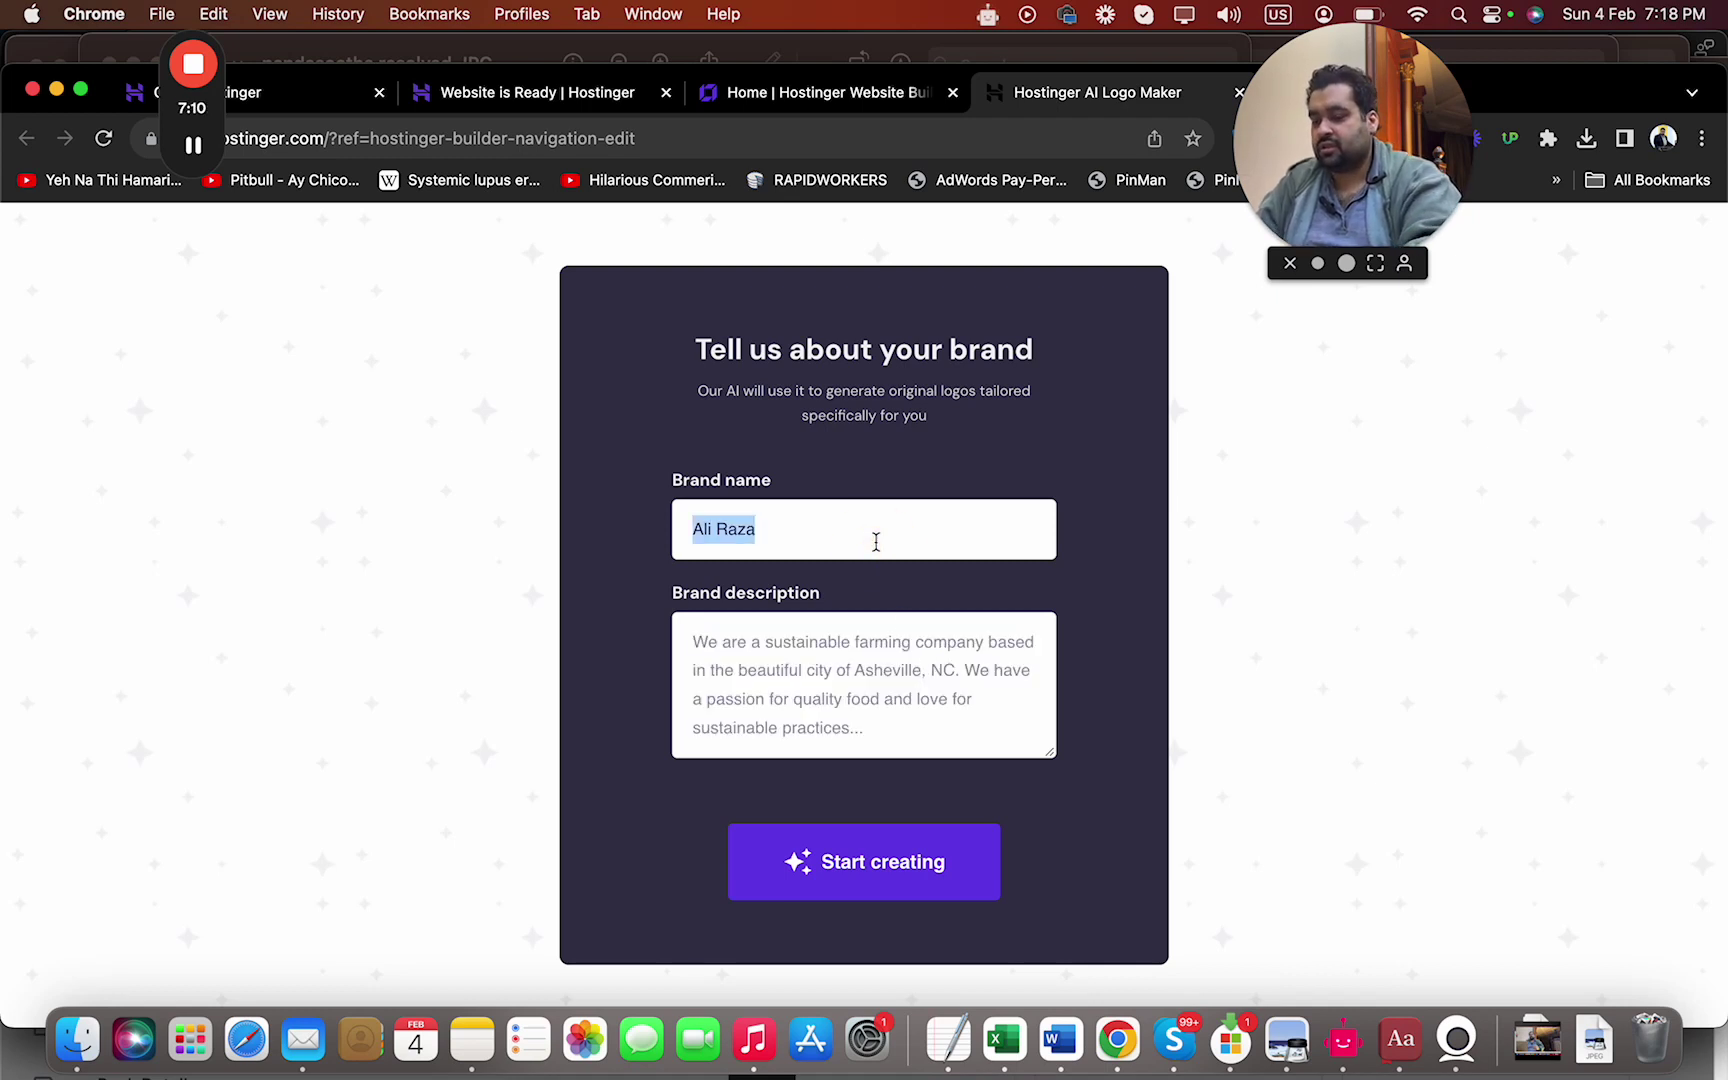
type("A")
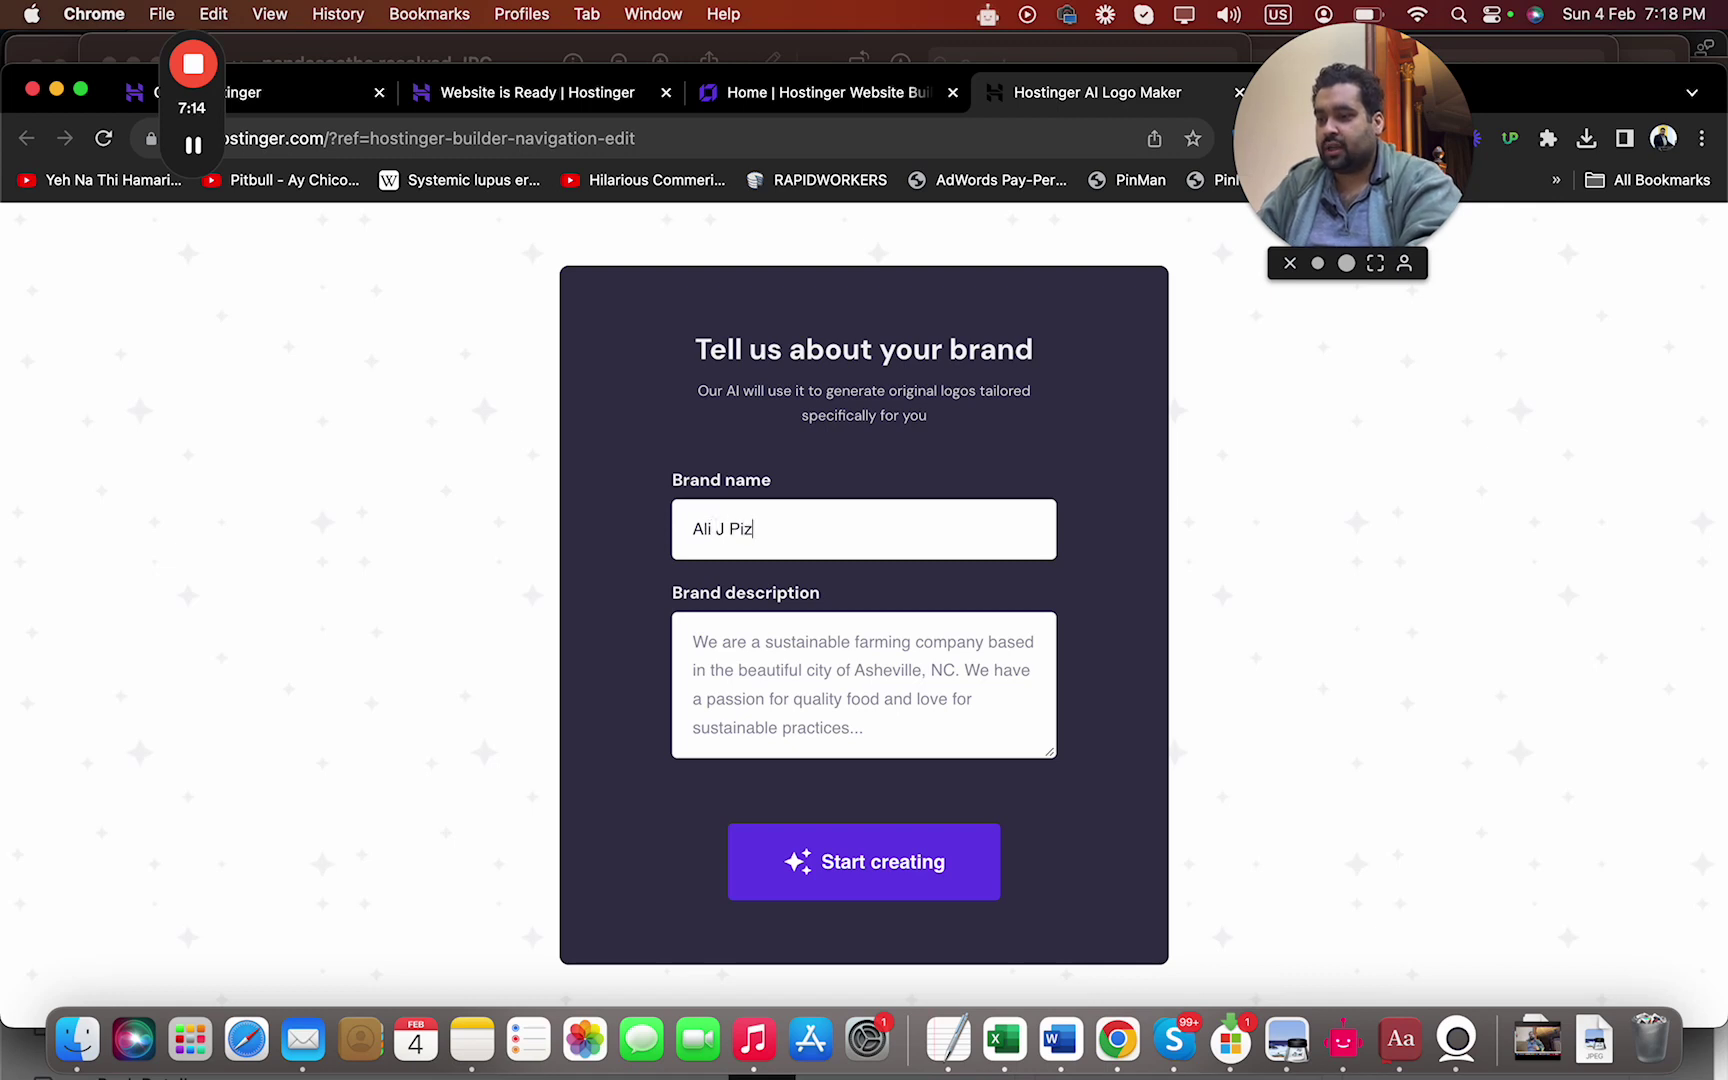
left_click(865, 687)
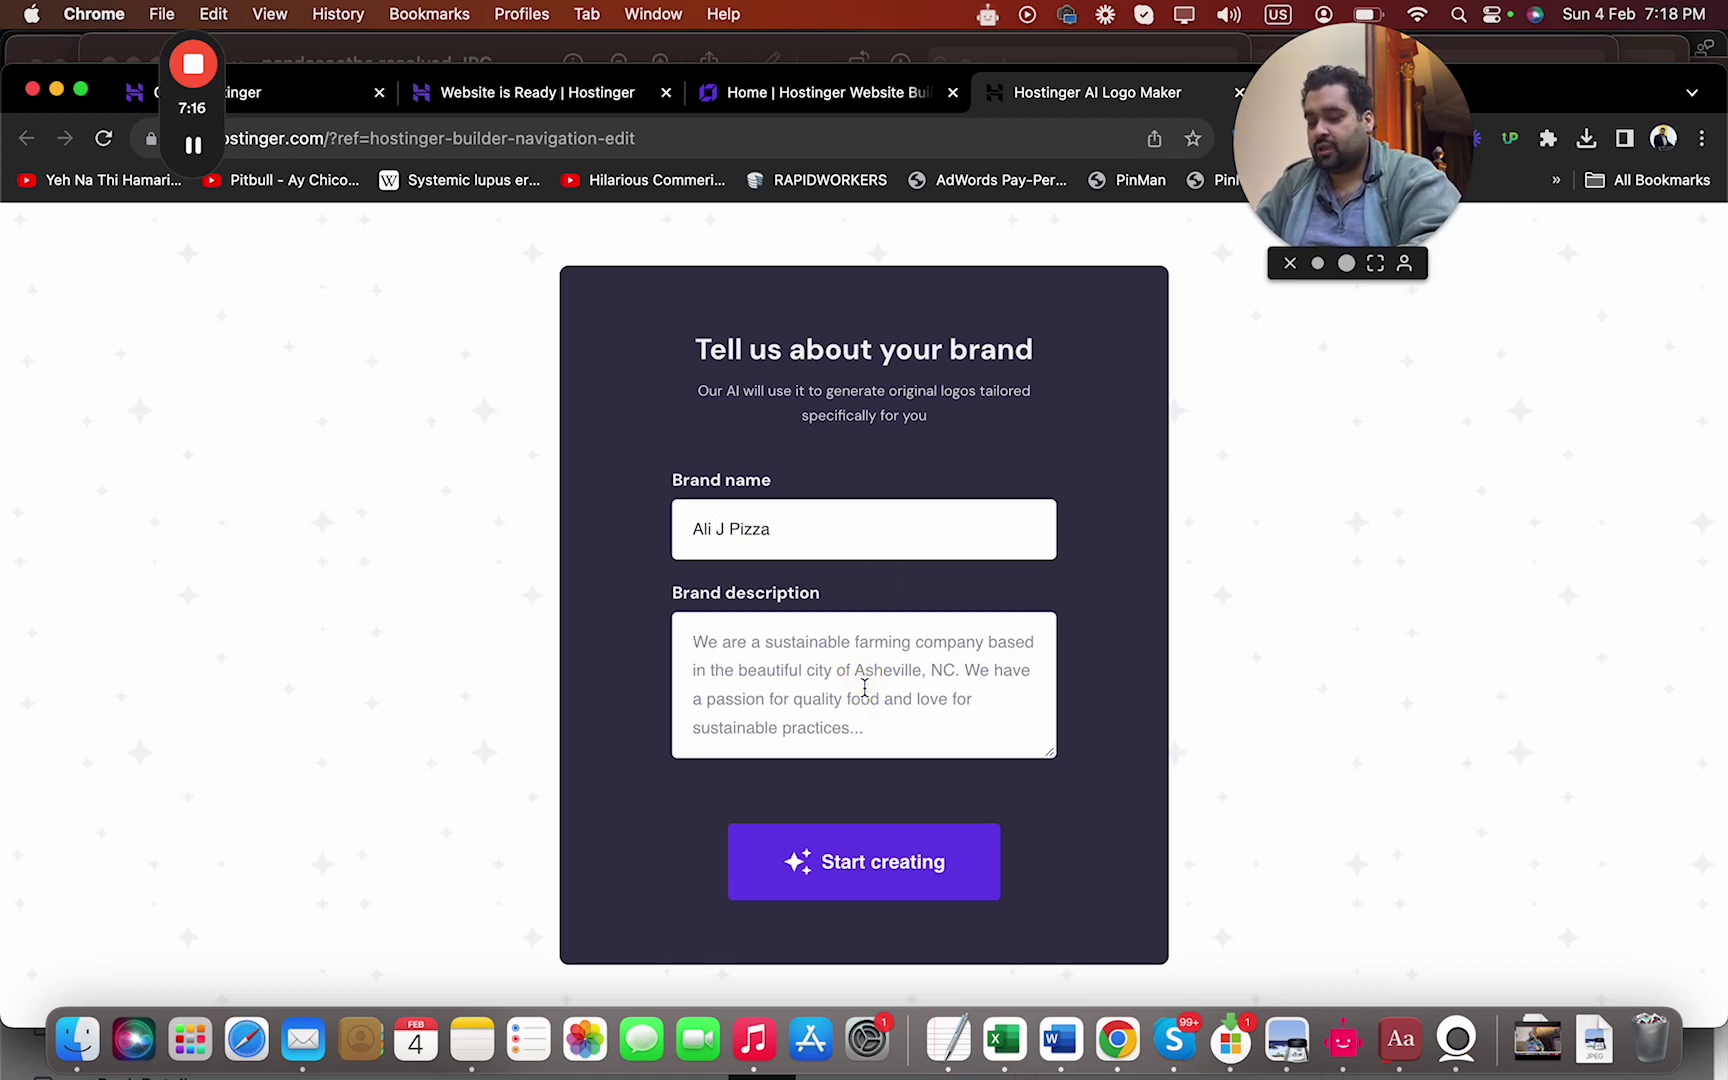
type("A")
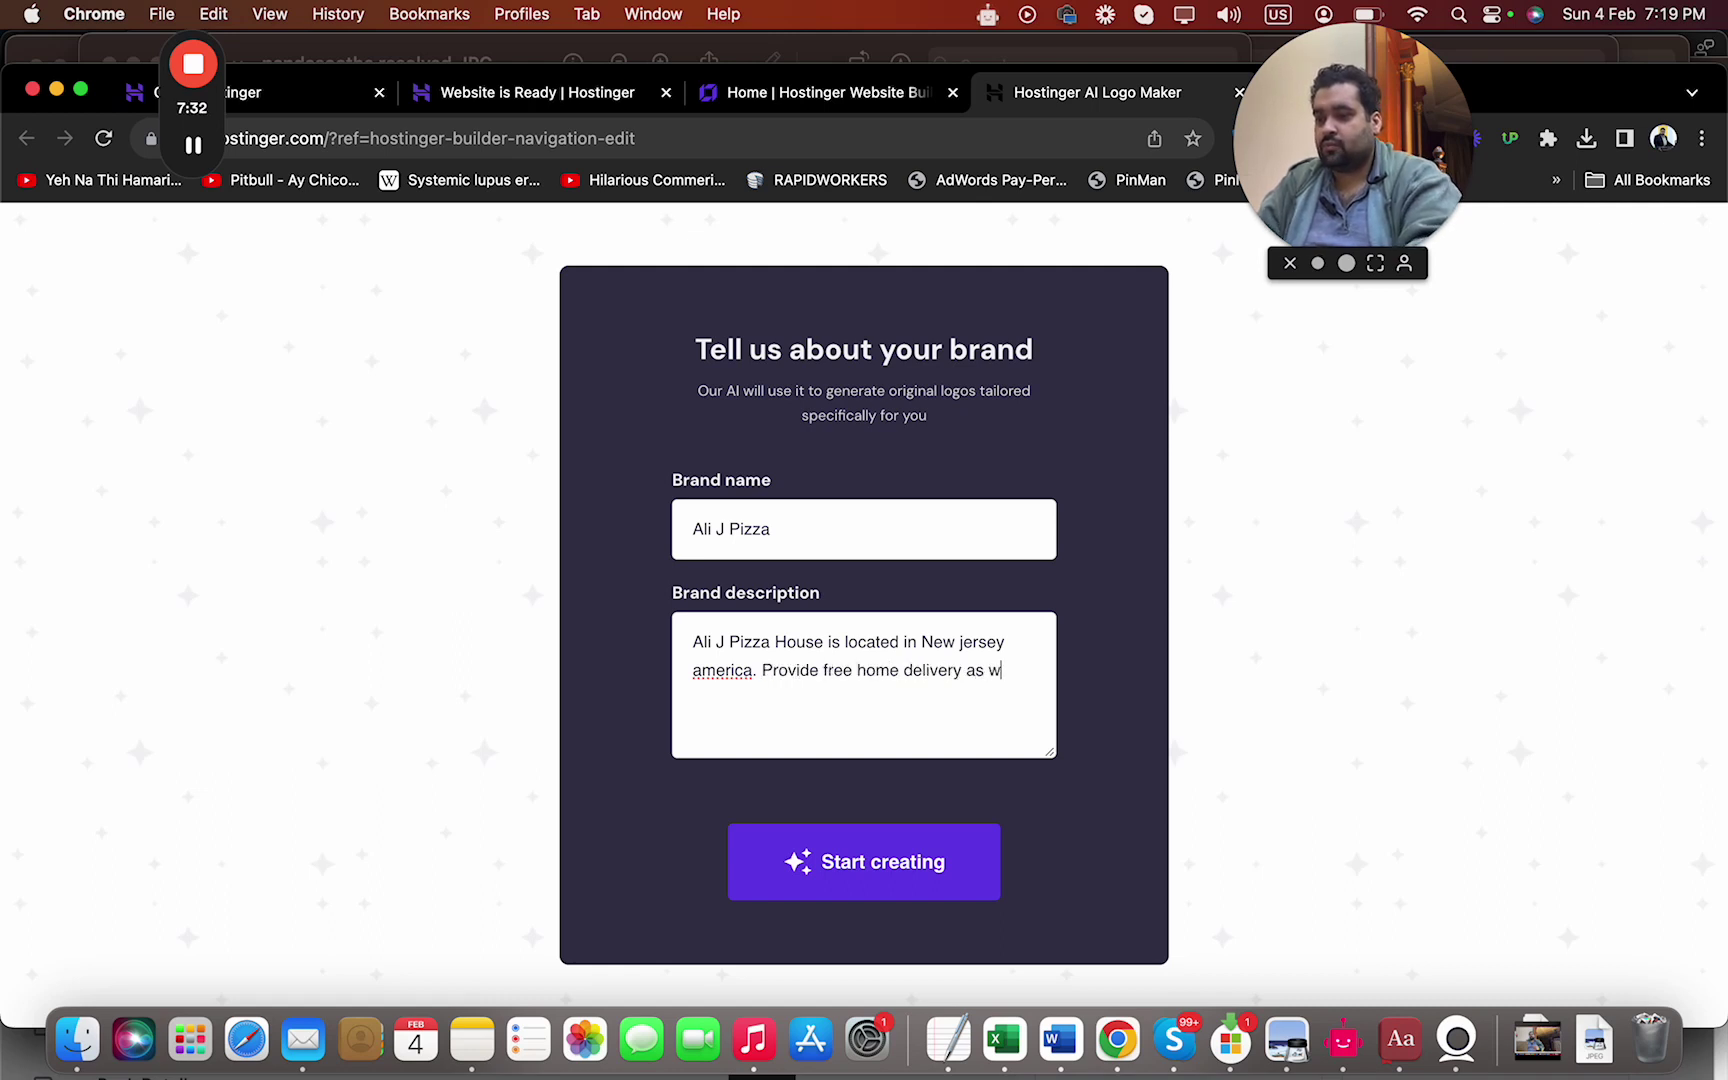
key("super+a")
left_click(822, 850)
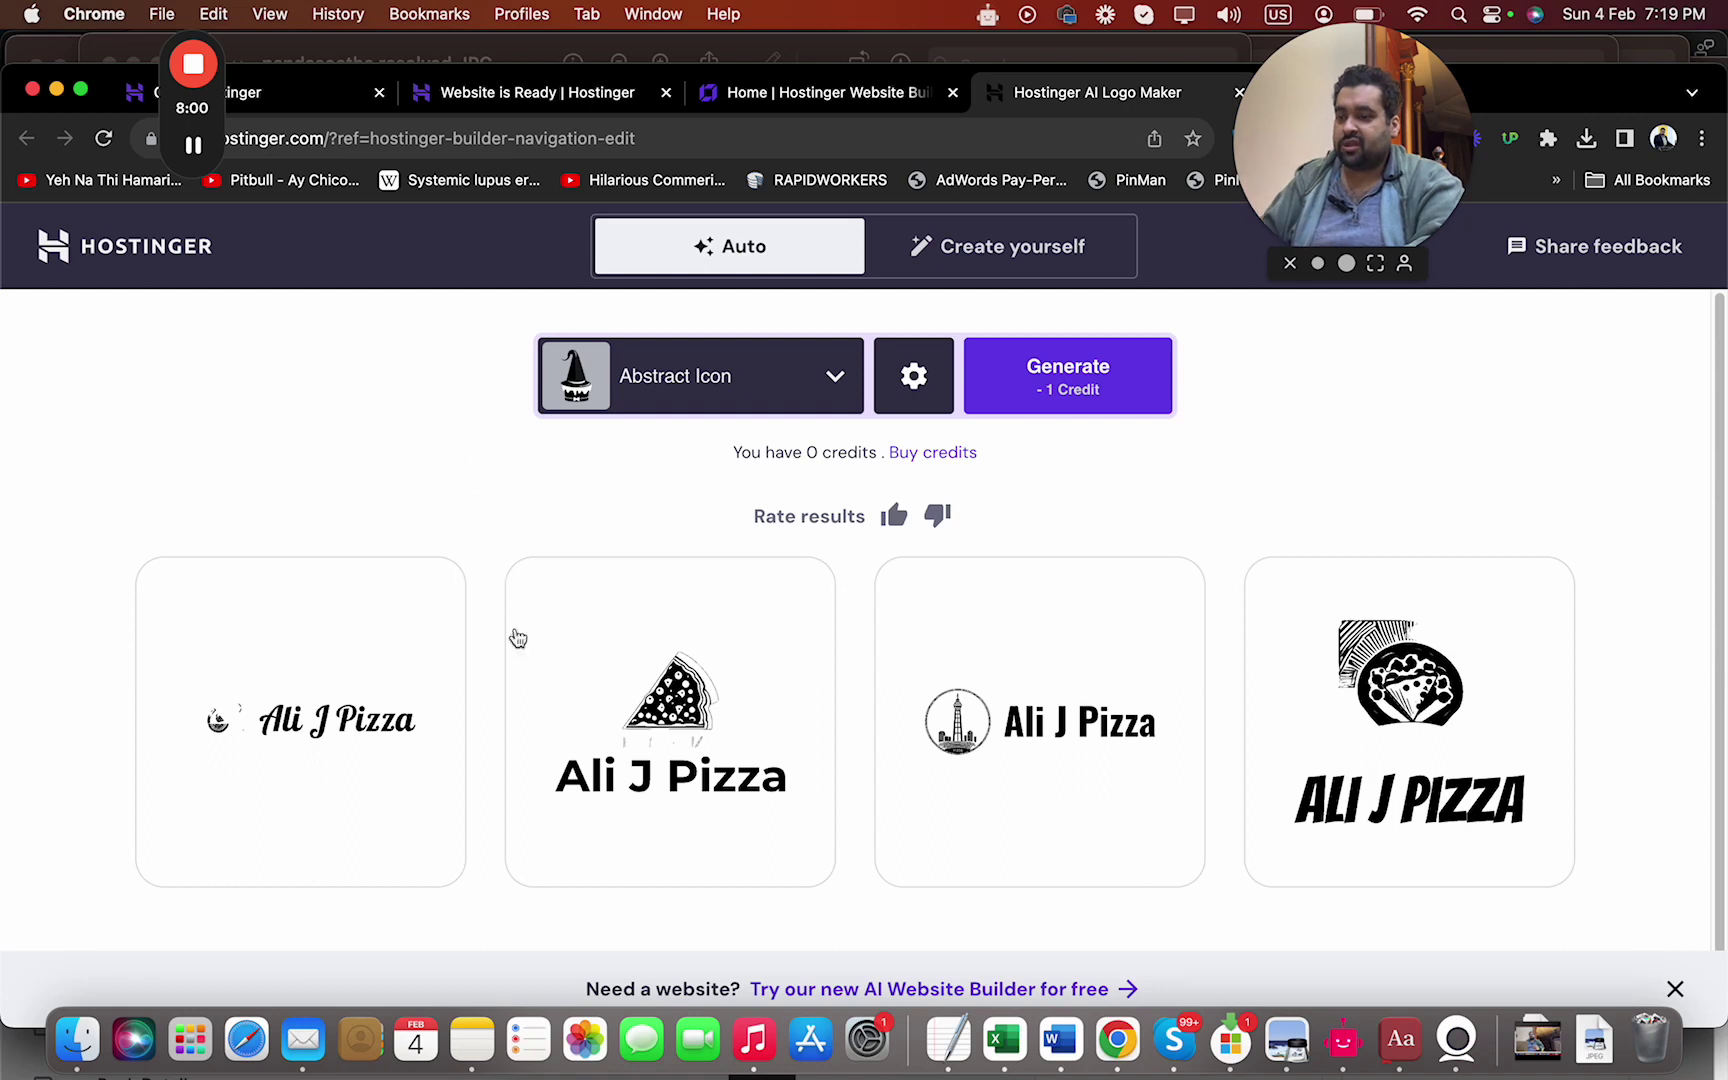
Download the generated Ali J Pizza logo with the pizza slice above the brand name
mouse_move(632, 695)
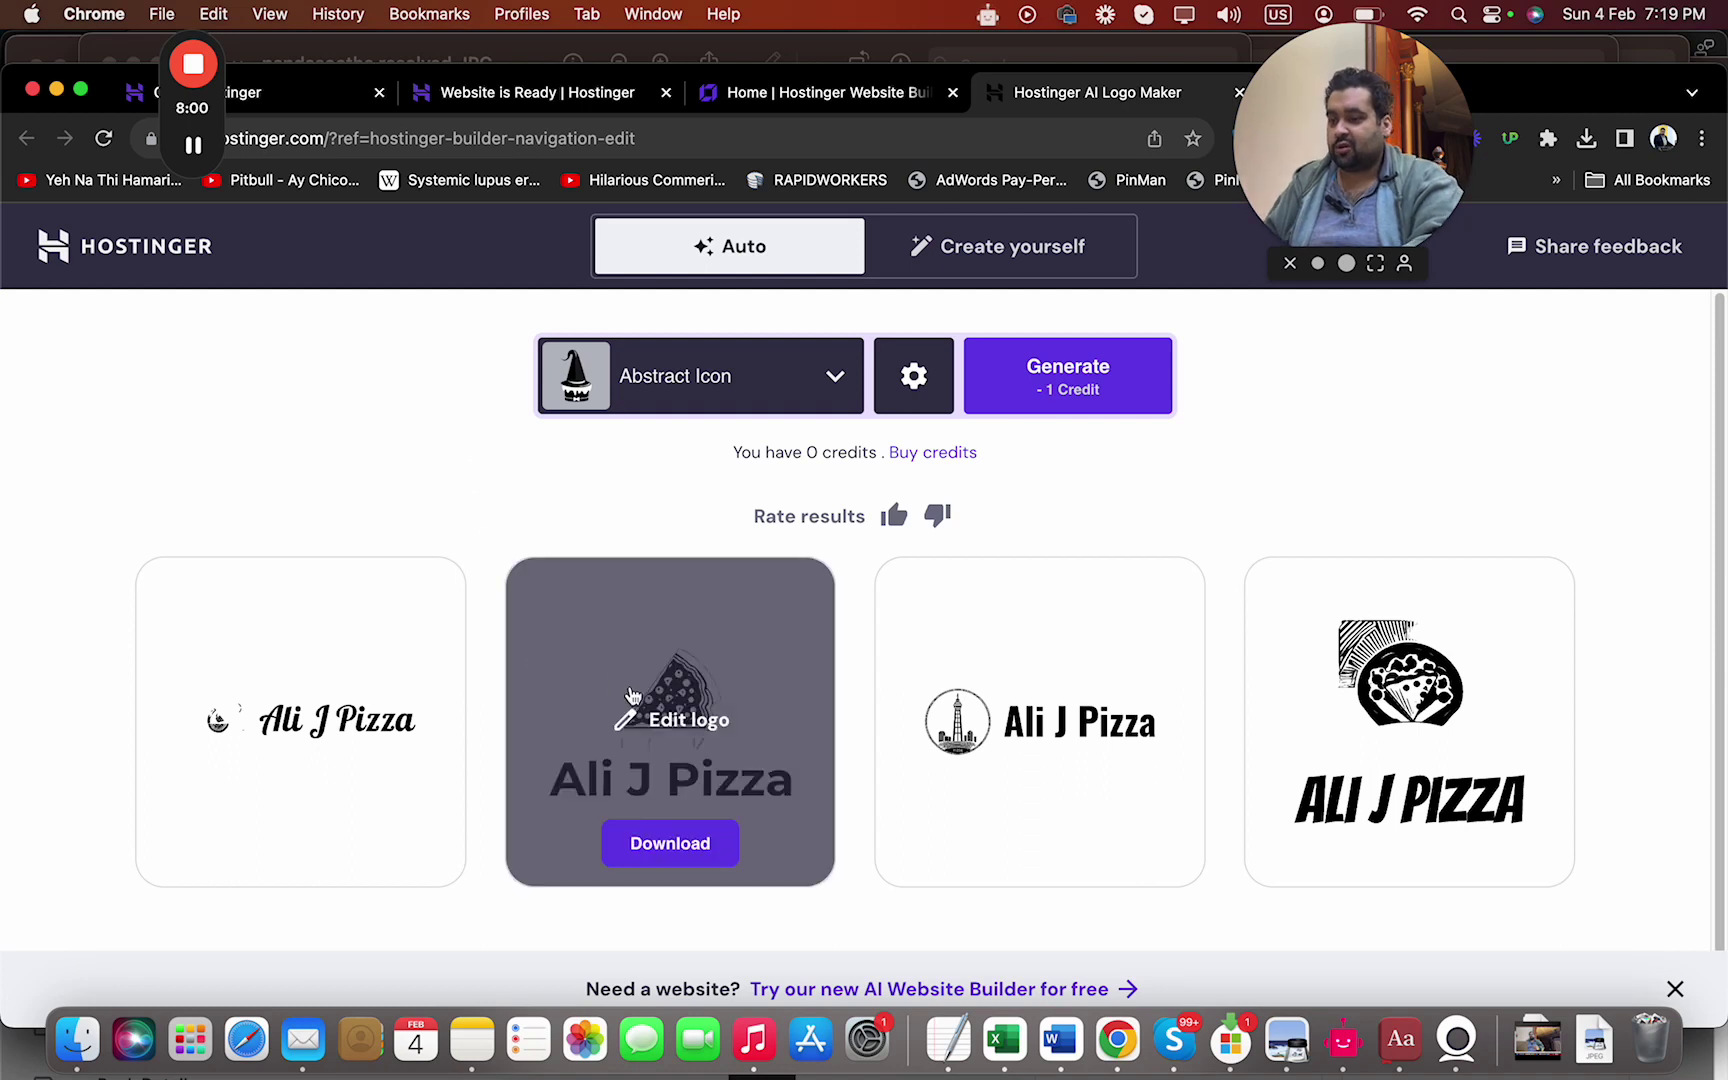
left_click(670, 843)
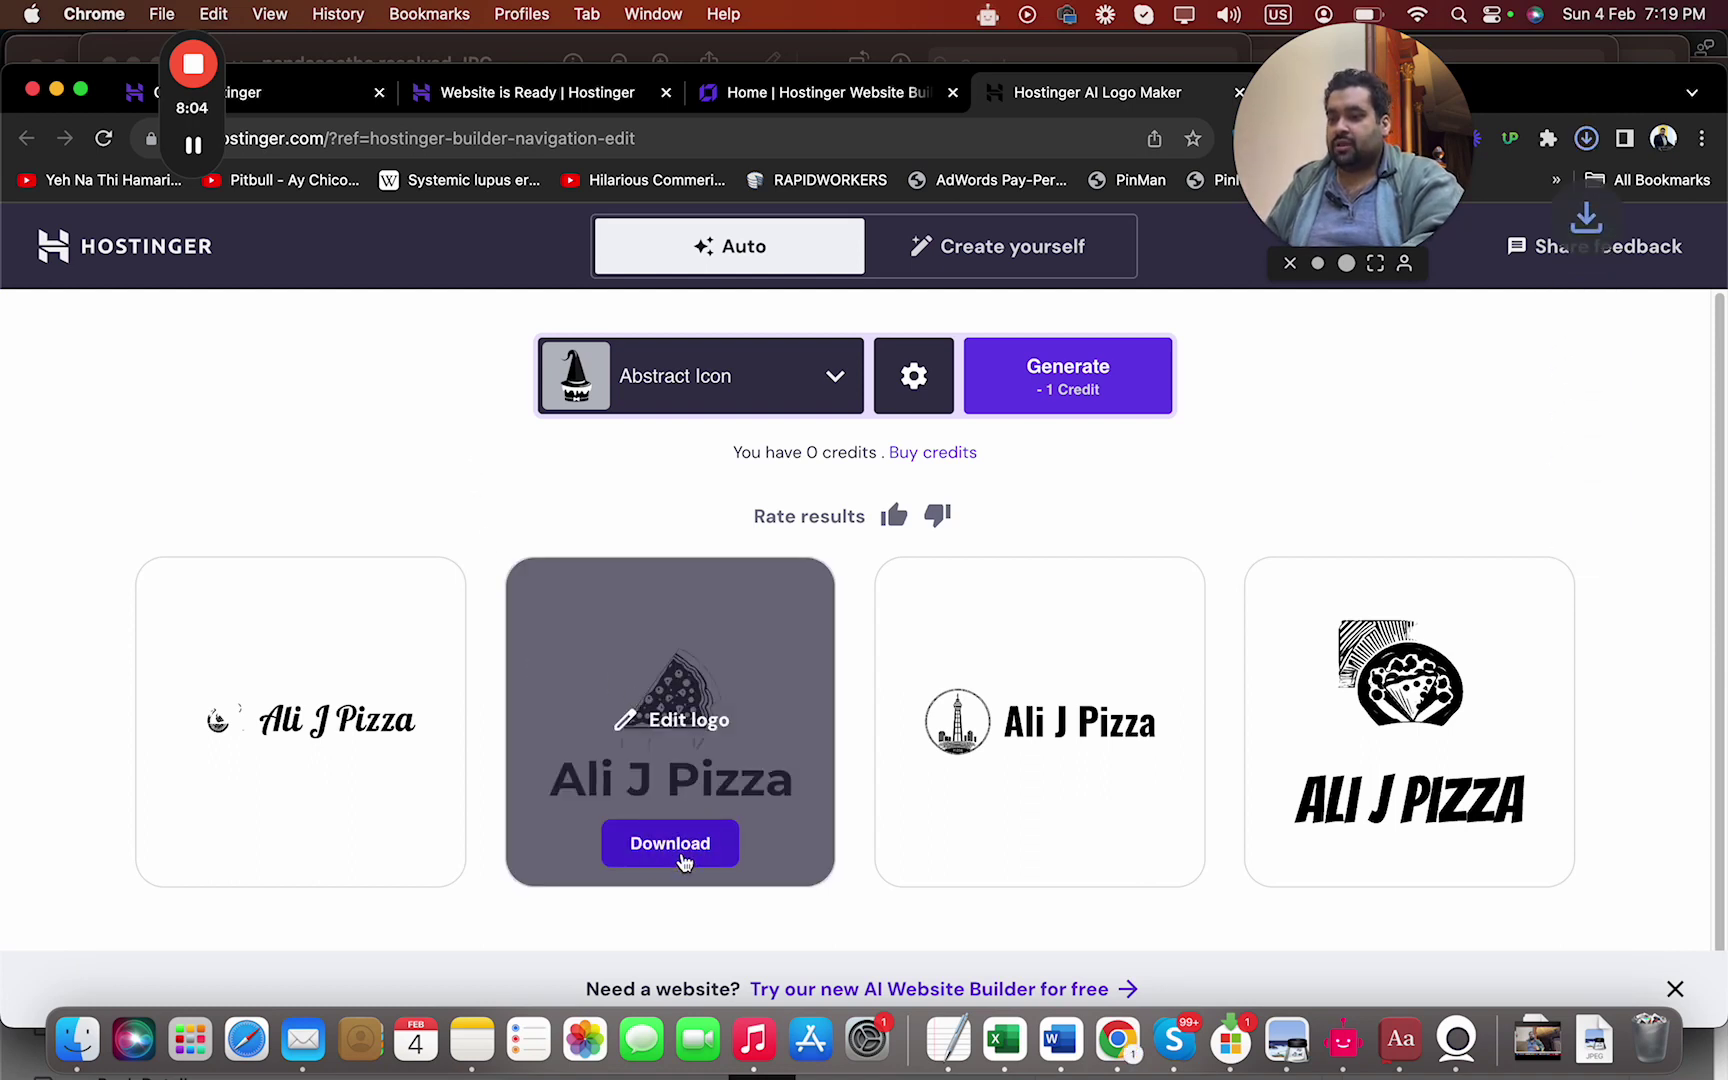
left_click(1588, 140)
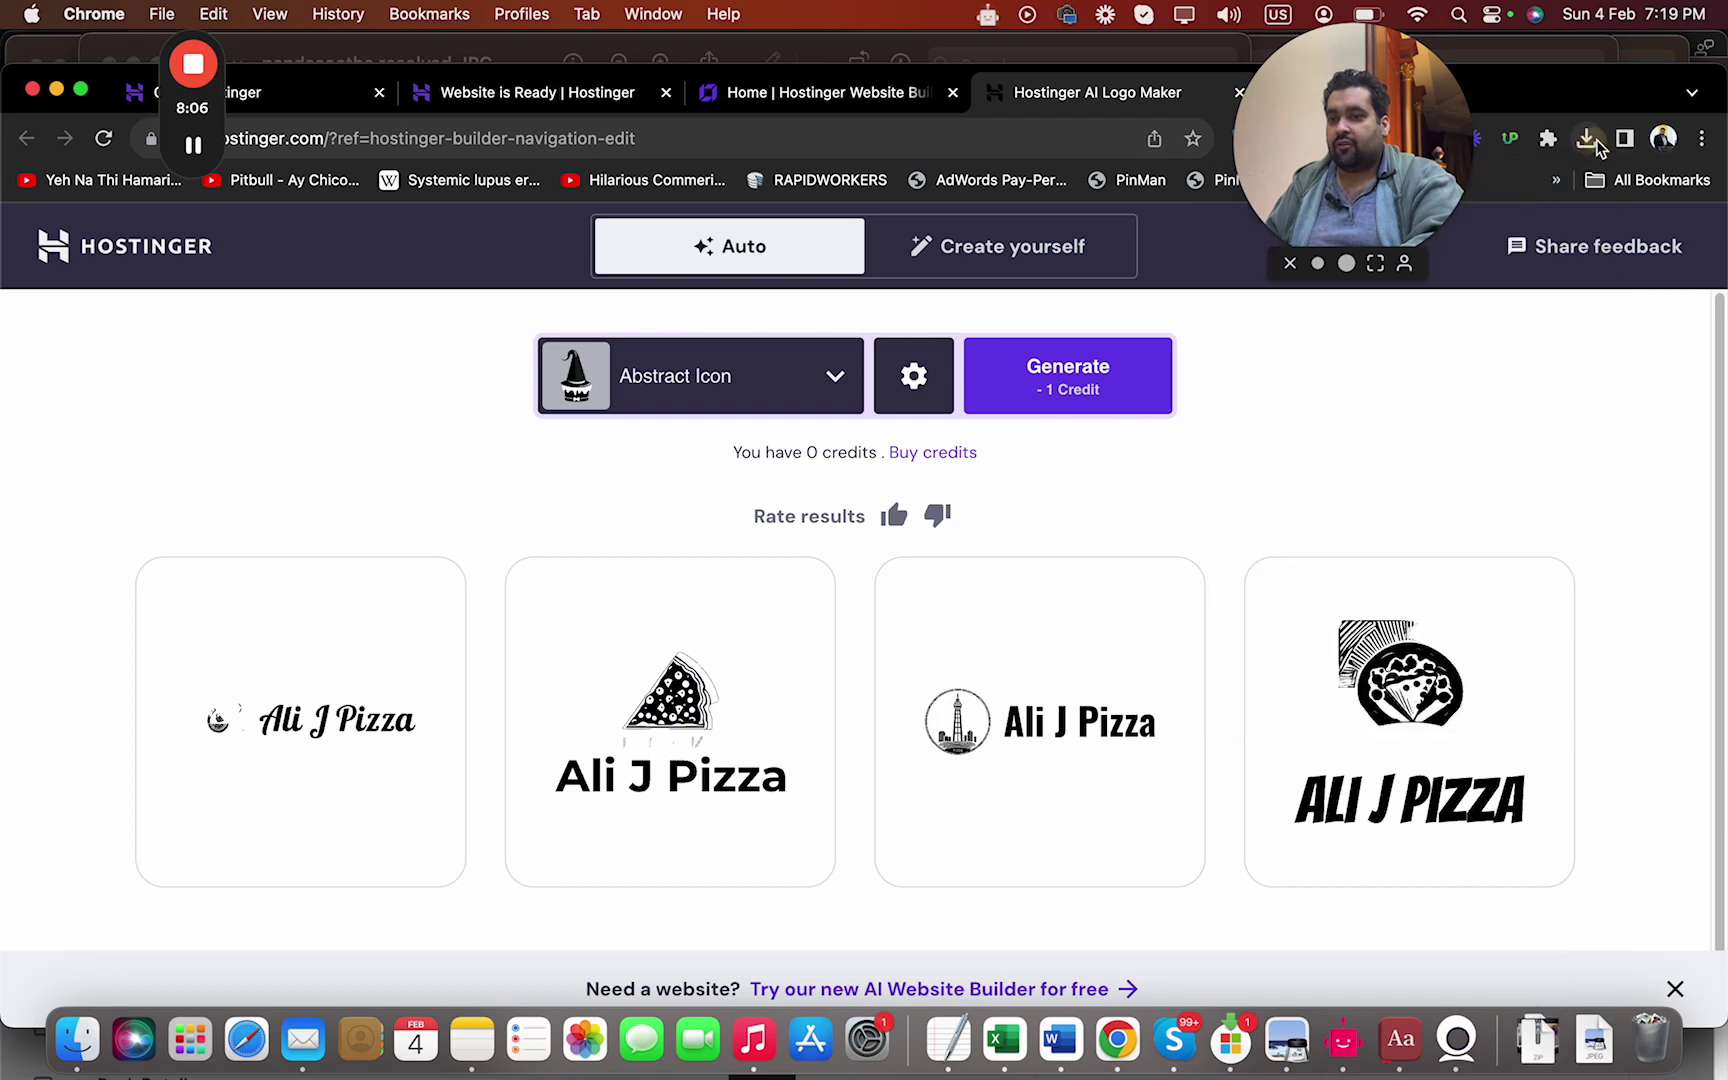
Return to the website builder, preview logo-files.zip while choosing a file to replace the header logo, and cancel the upload
left_click(848, 108)
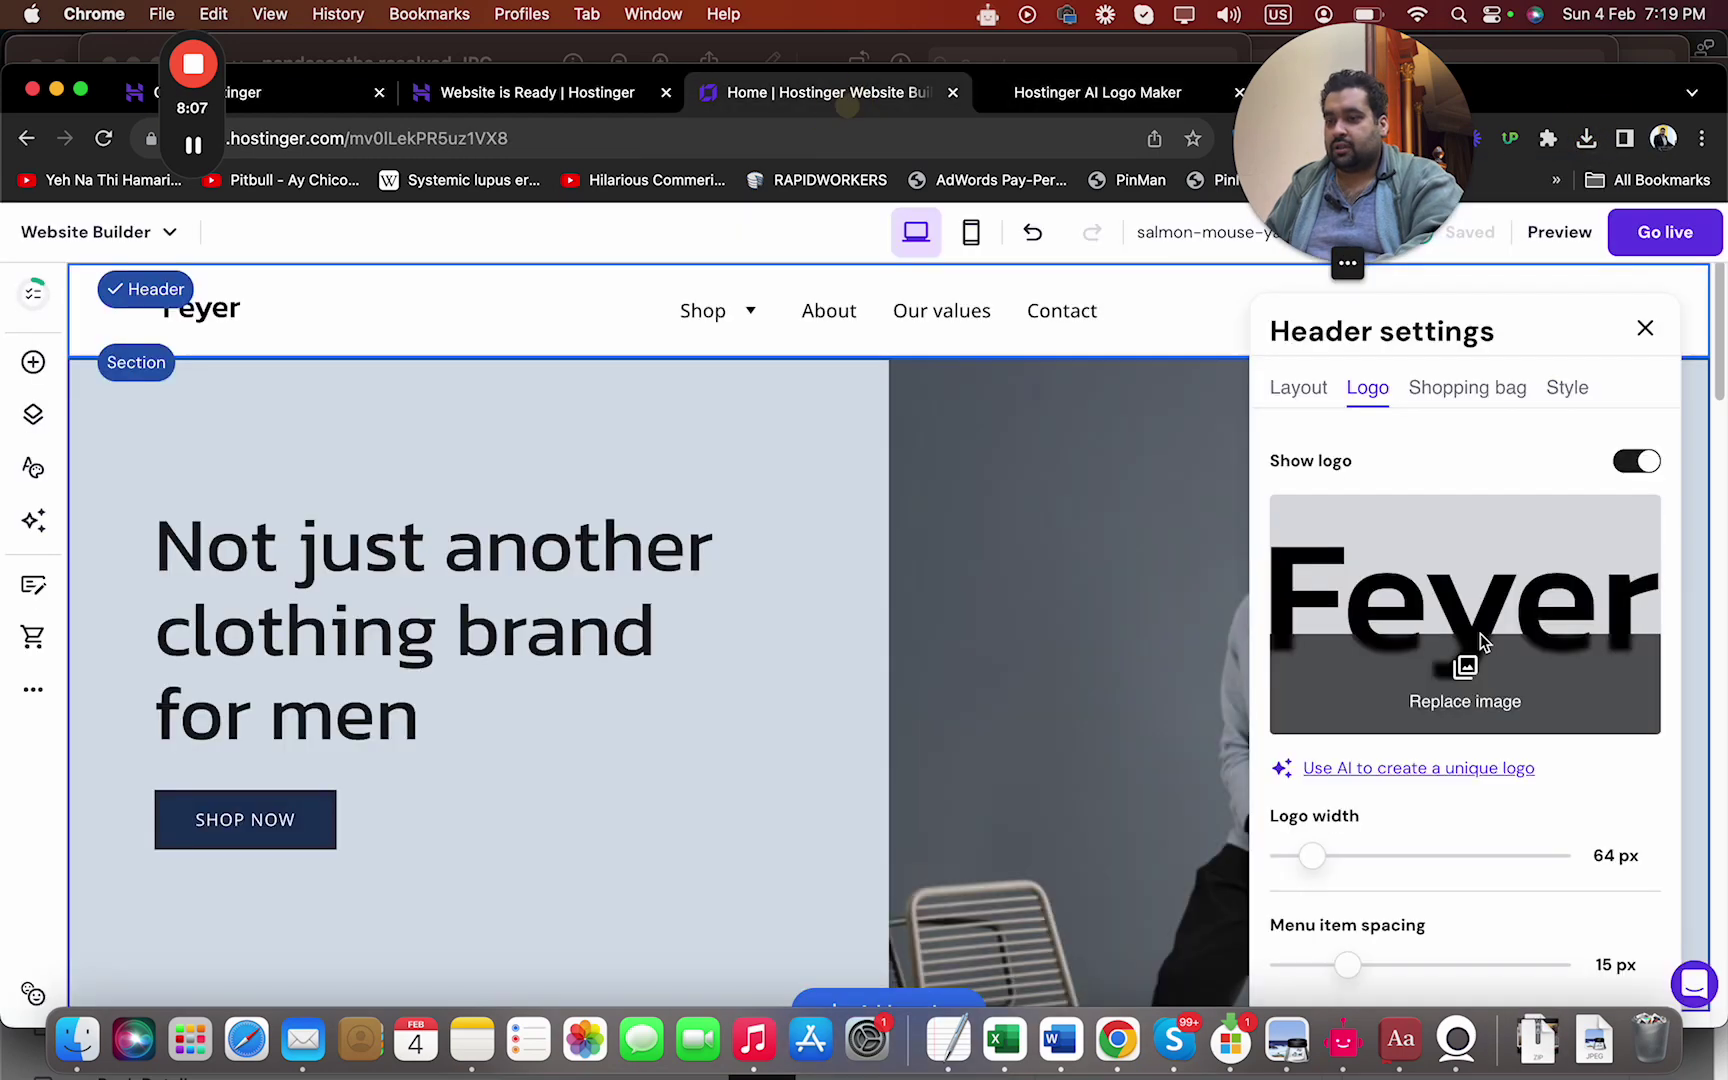
left_click(1484, 680)
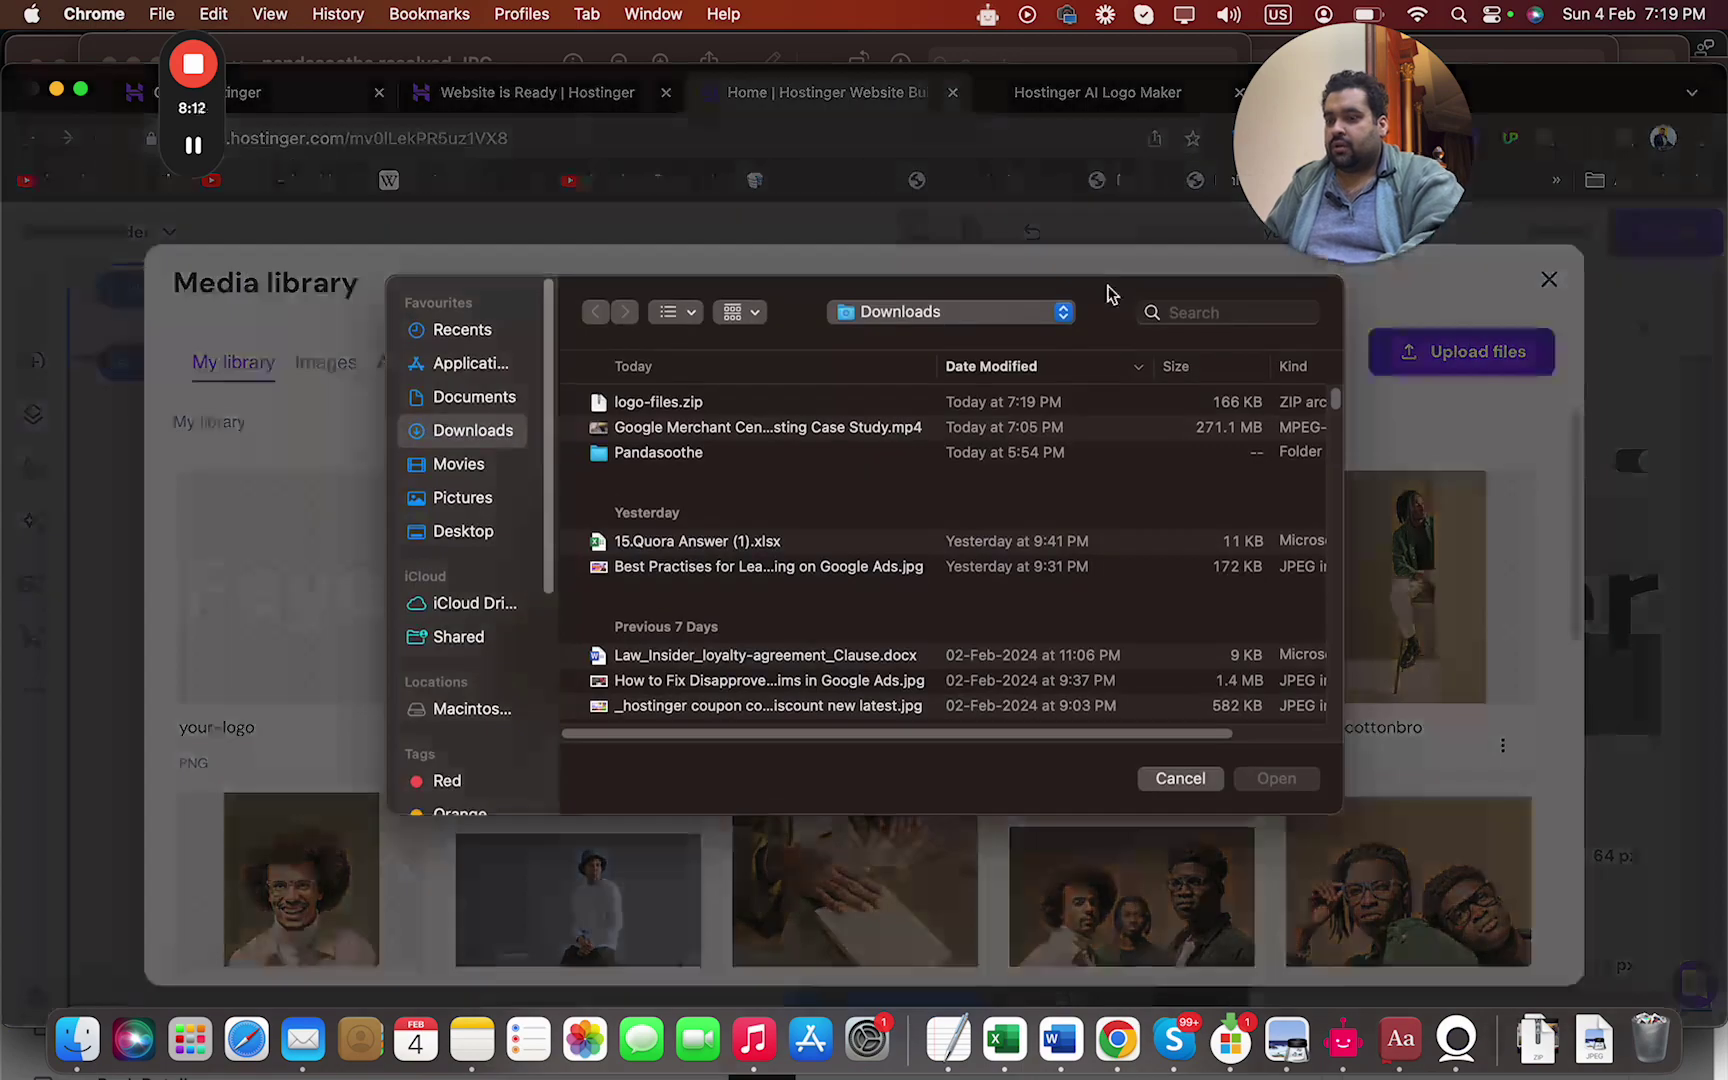
left_click(697, 404)
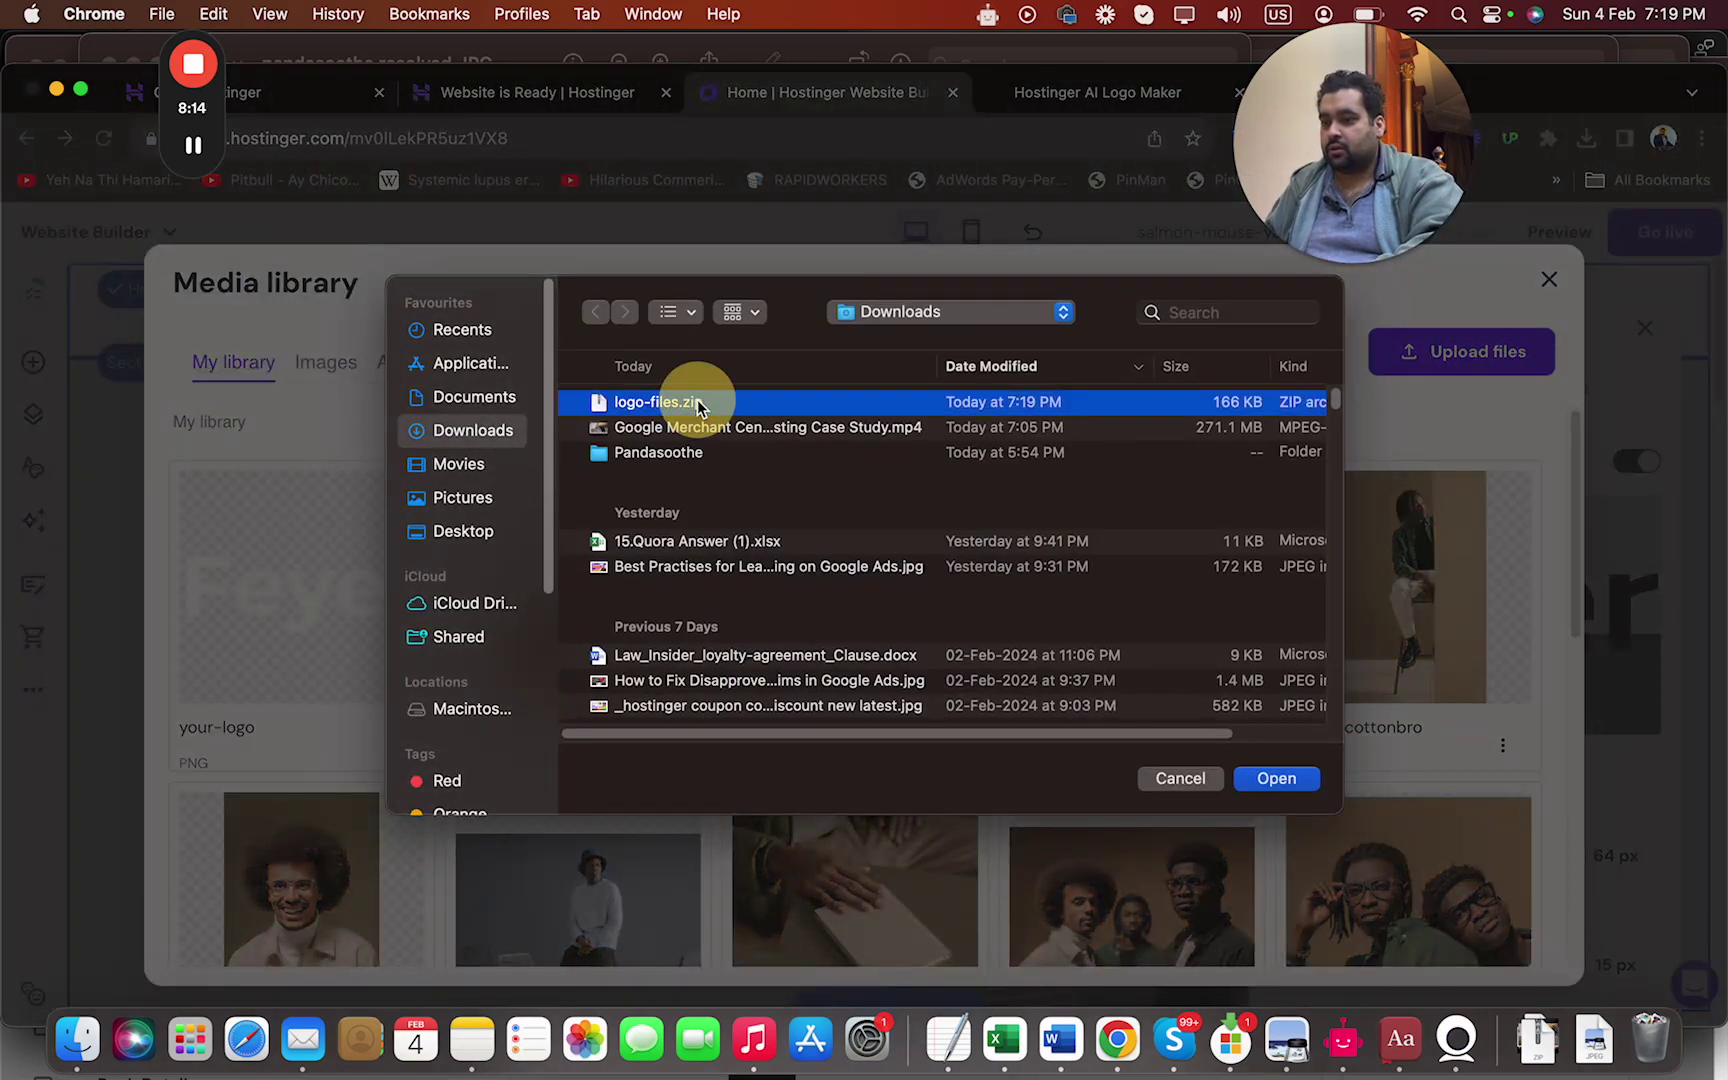
right_click(697, 404)
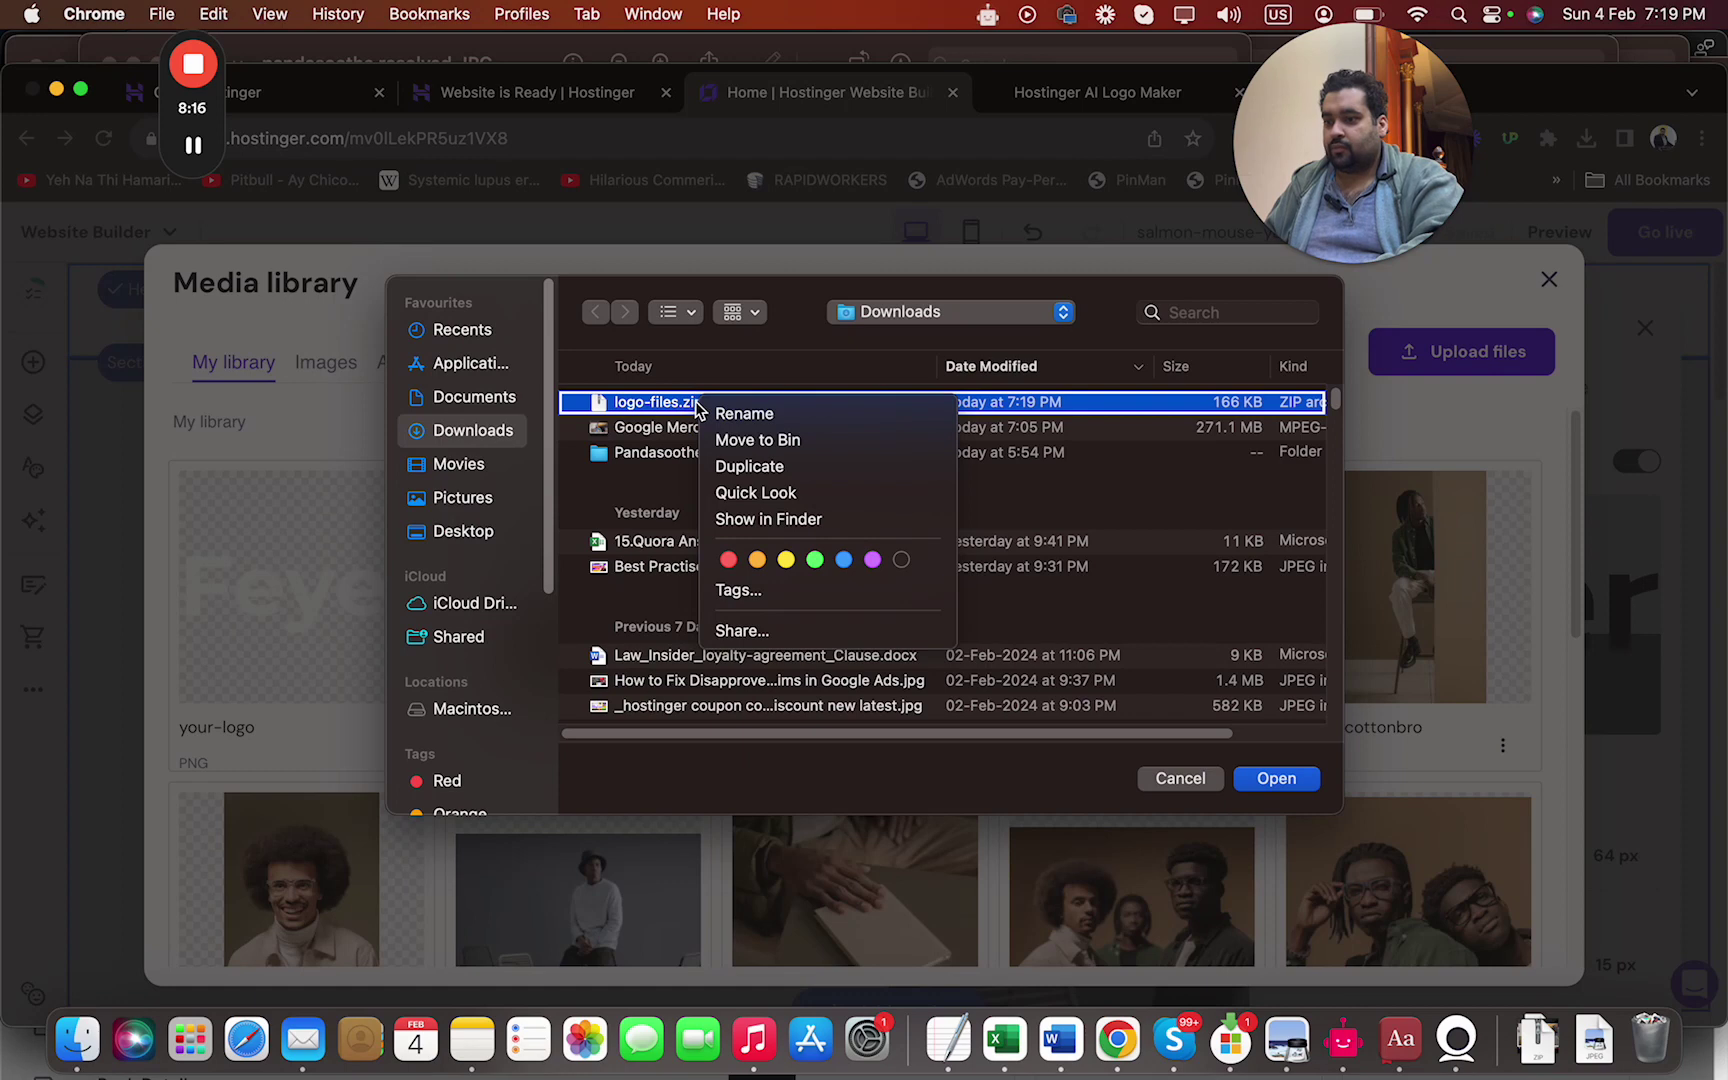
left_click(750, 493)
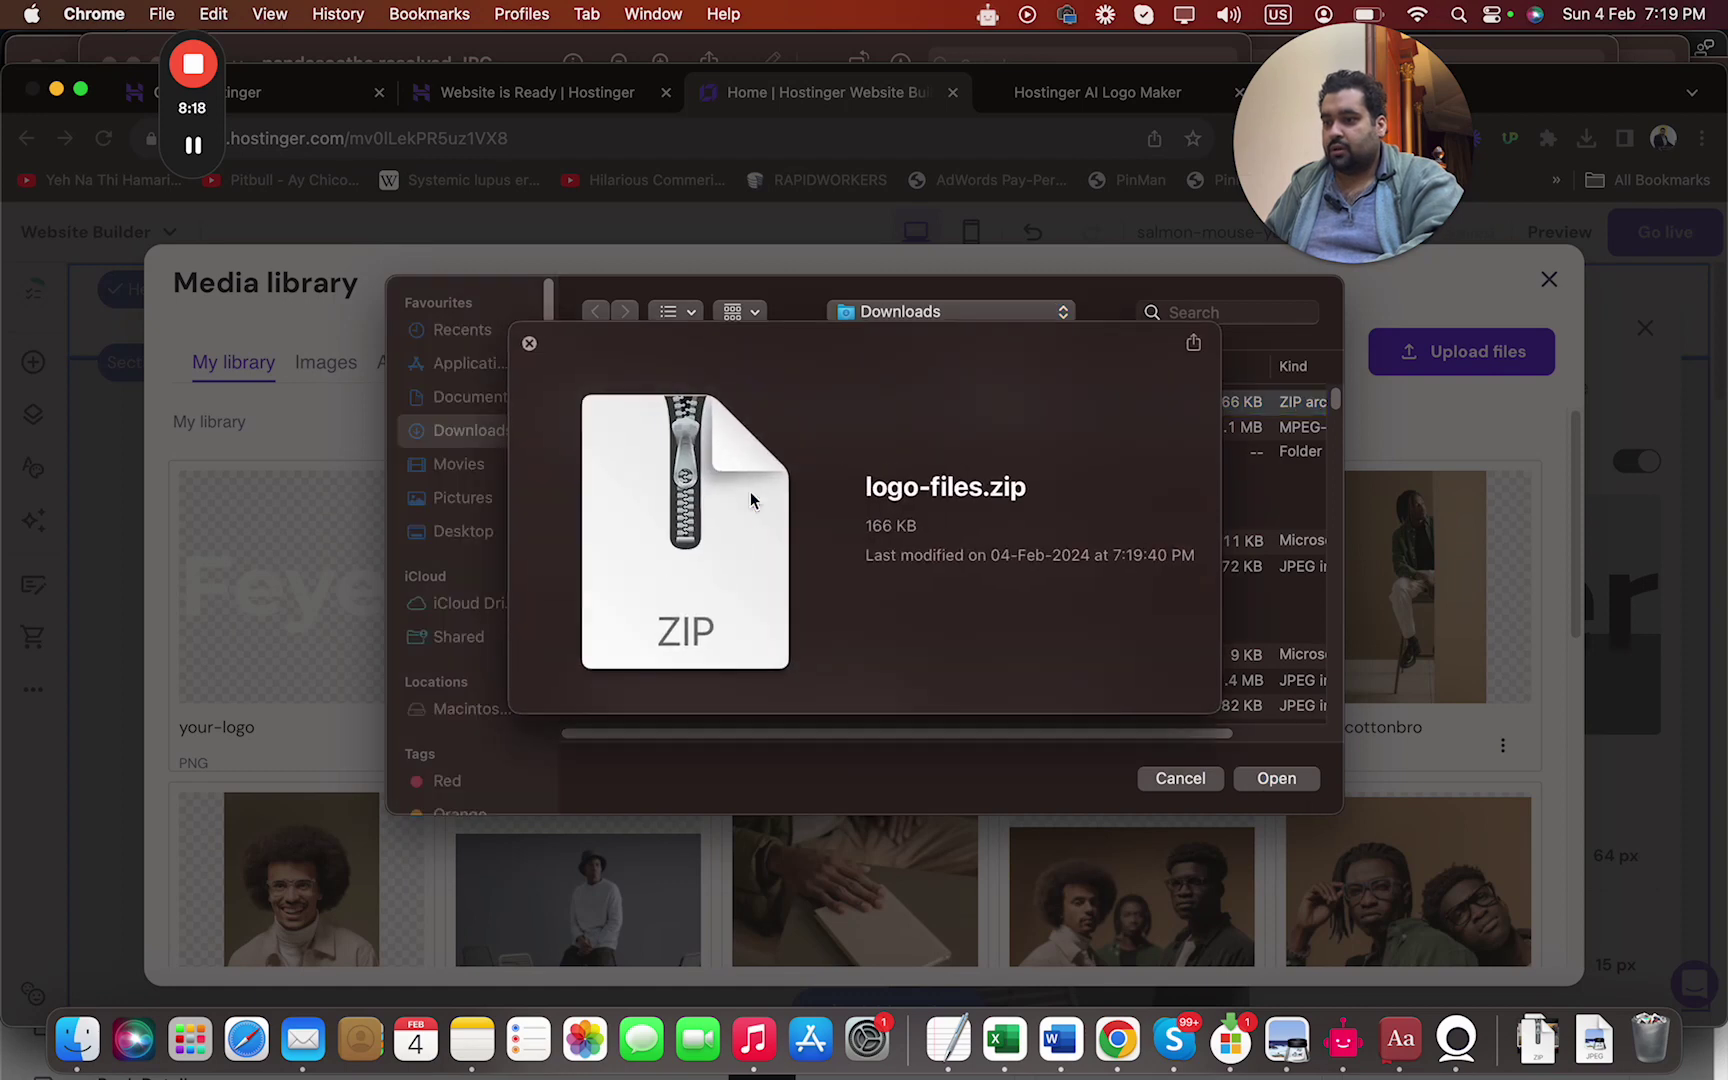
left_click(529, 345)
left_click(1169, 779)
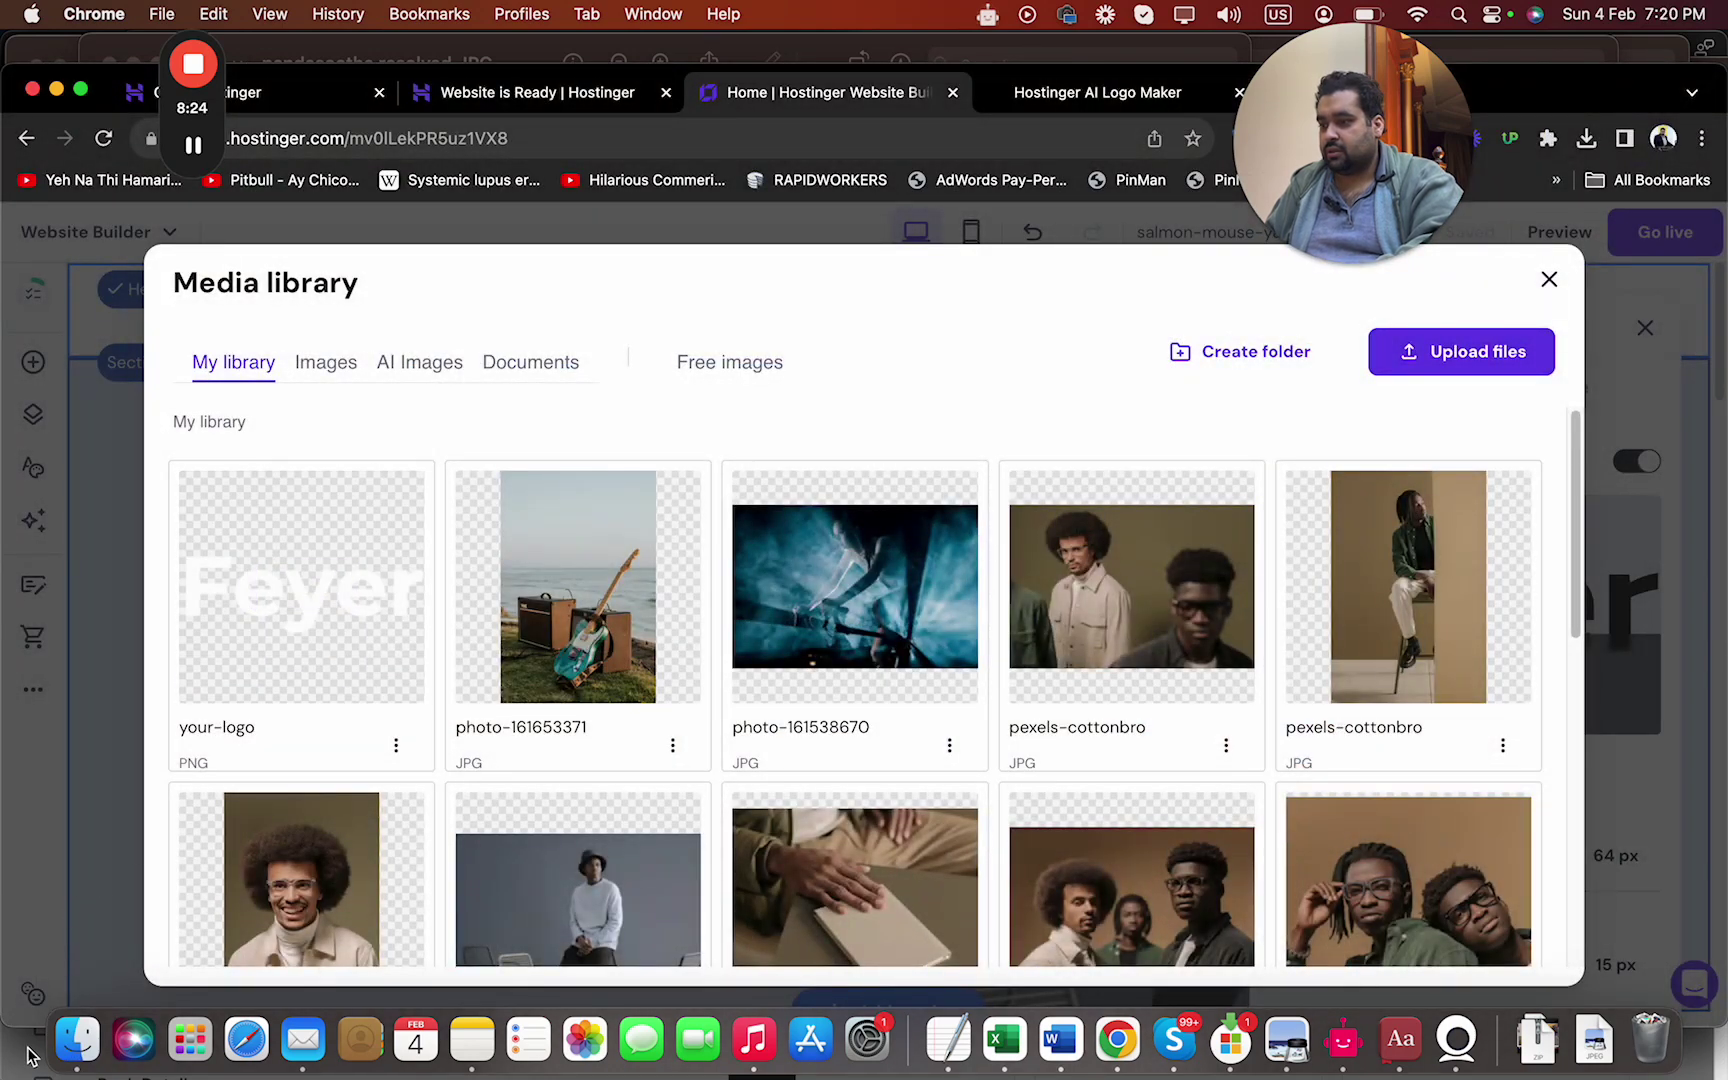
Check the media library's AI images and documents, and return to the main library
left_click(418, 366)
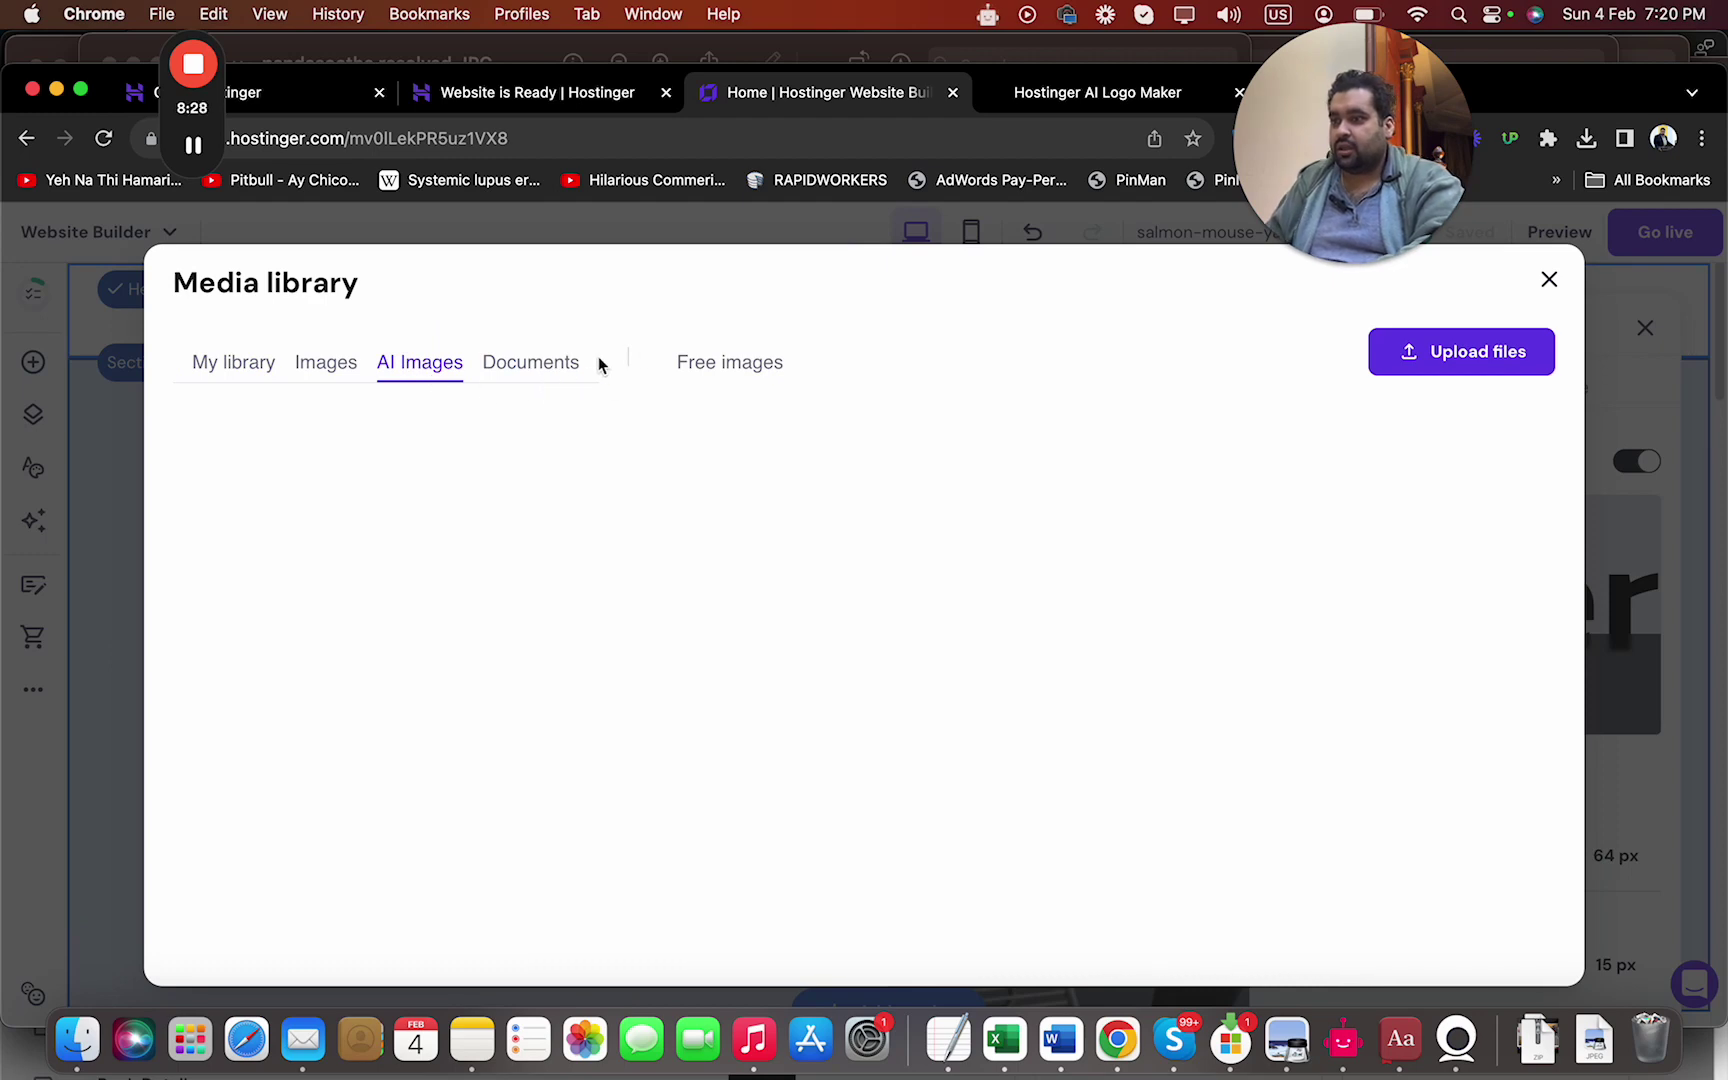
left_click(567, 364)
left_click(251, 360)
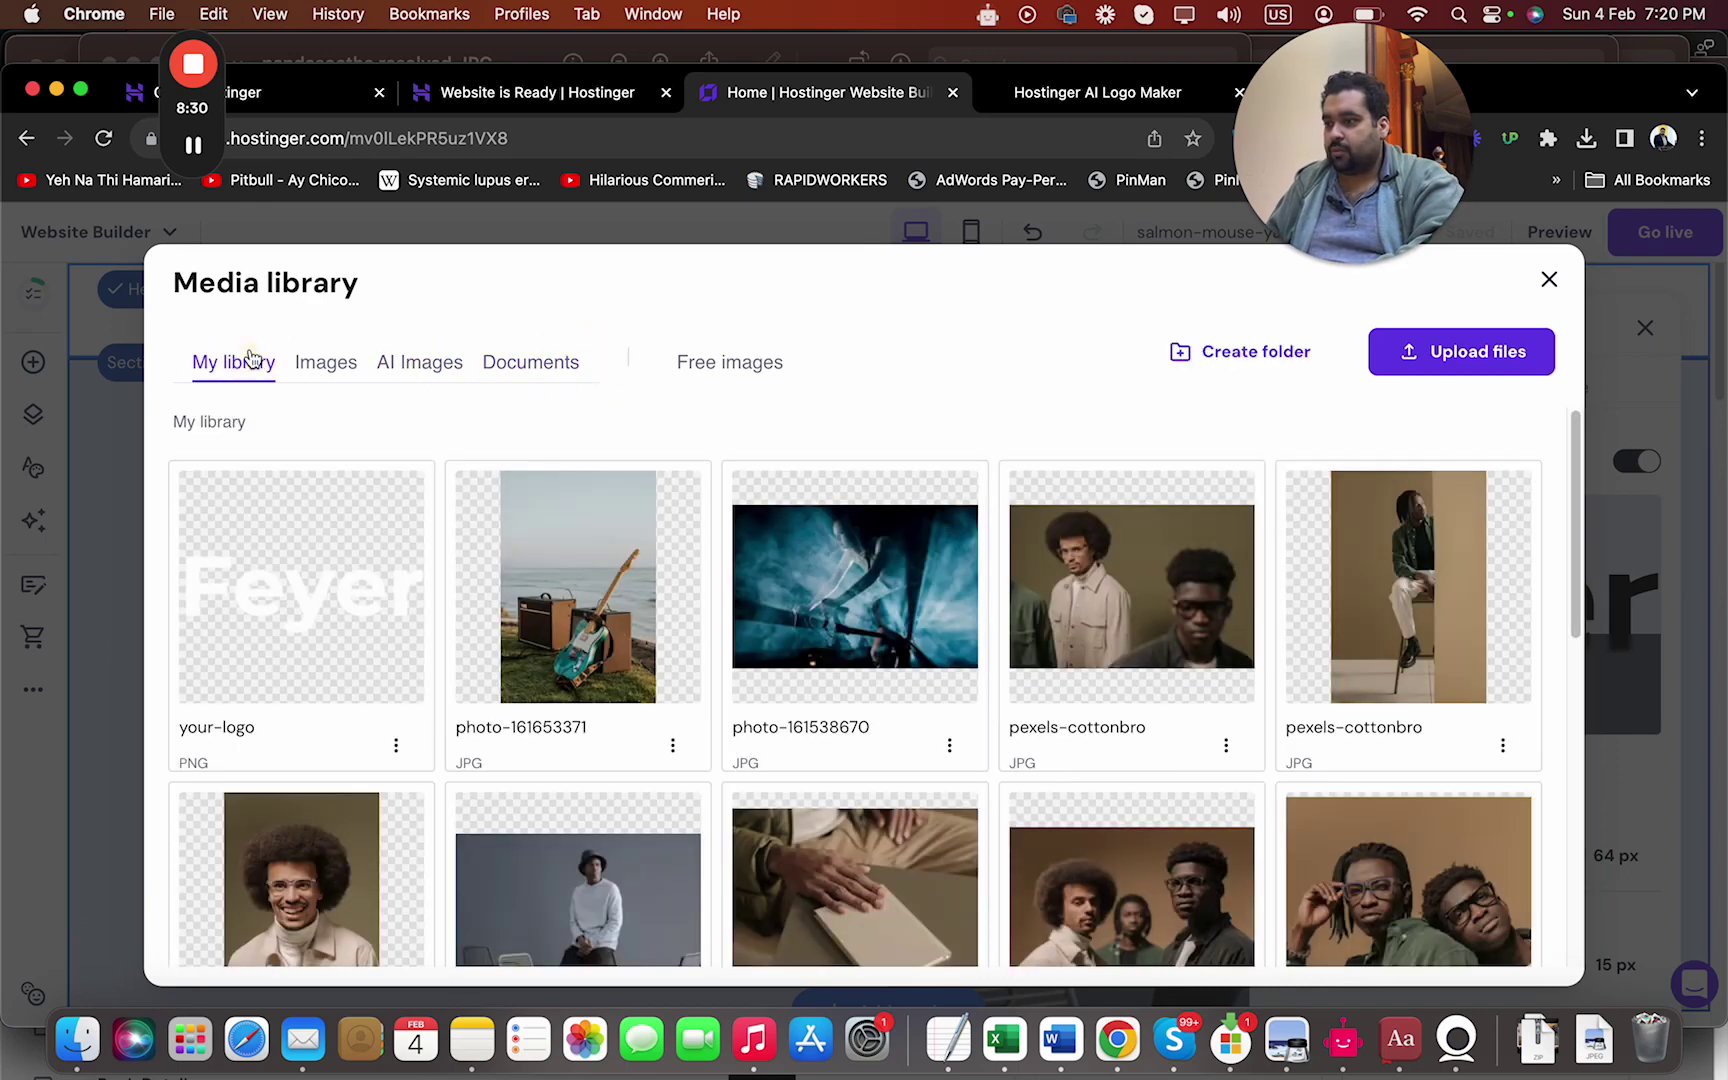
Switch to Finder, extract logo-files.zip in Downloads with Archive Utility, and open the extracted logo-files folder
left_click(77, 1040)
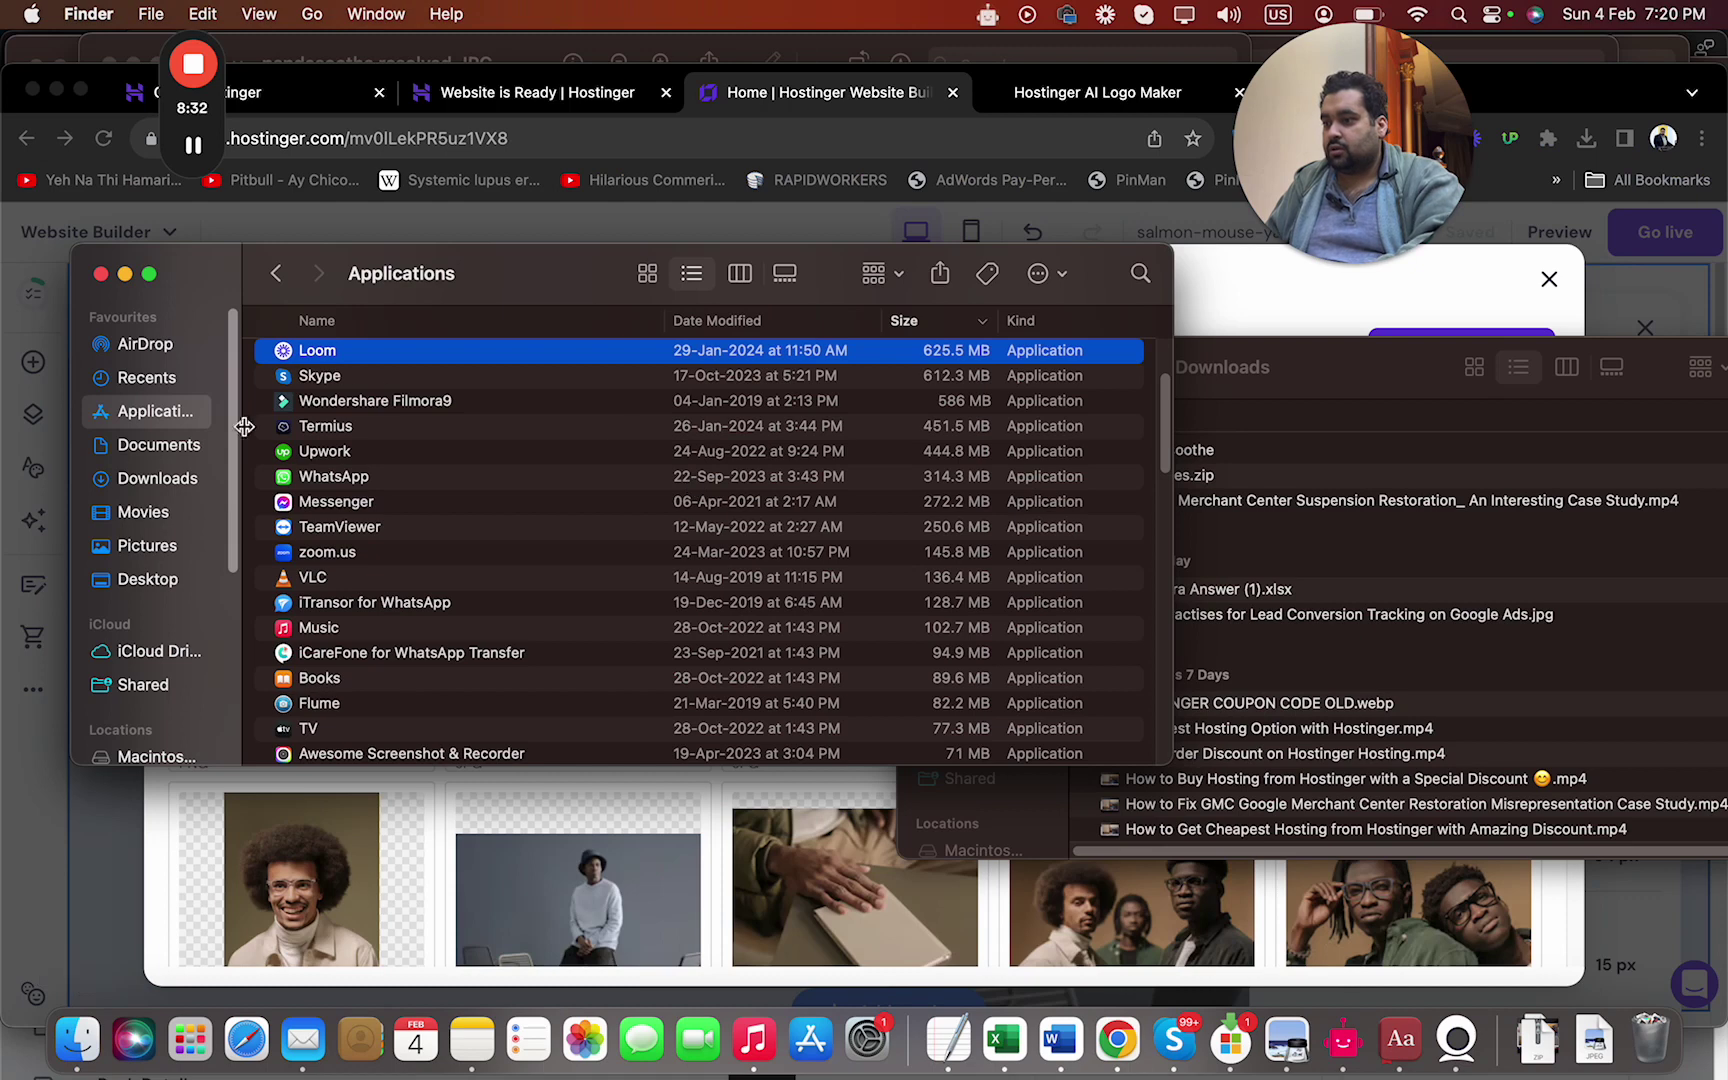
left_click(157, 479)
left_click(385, 382)
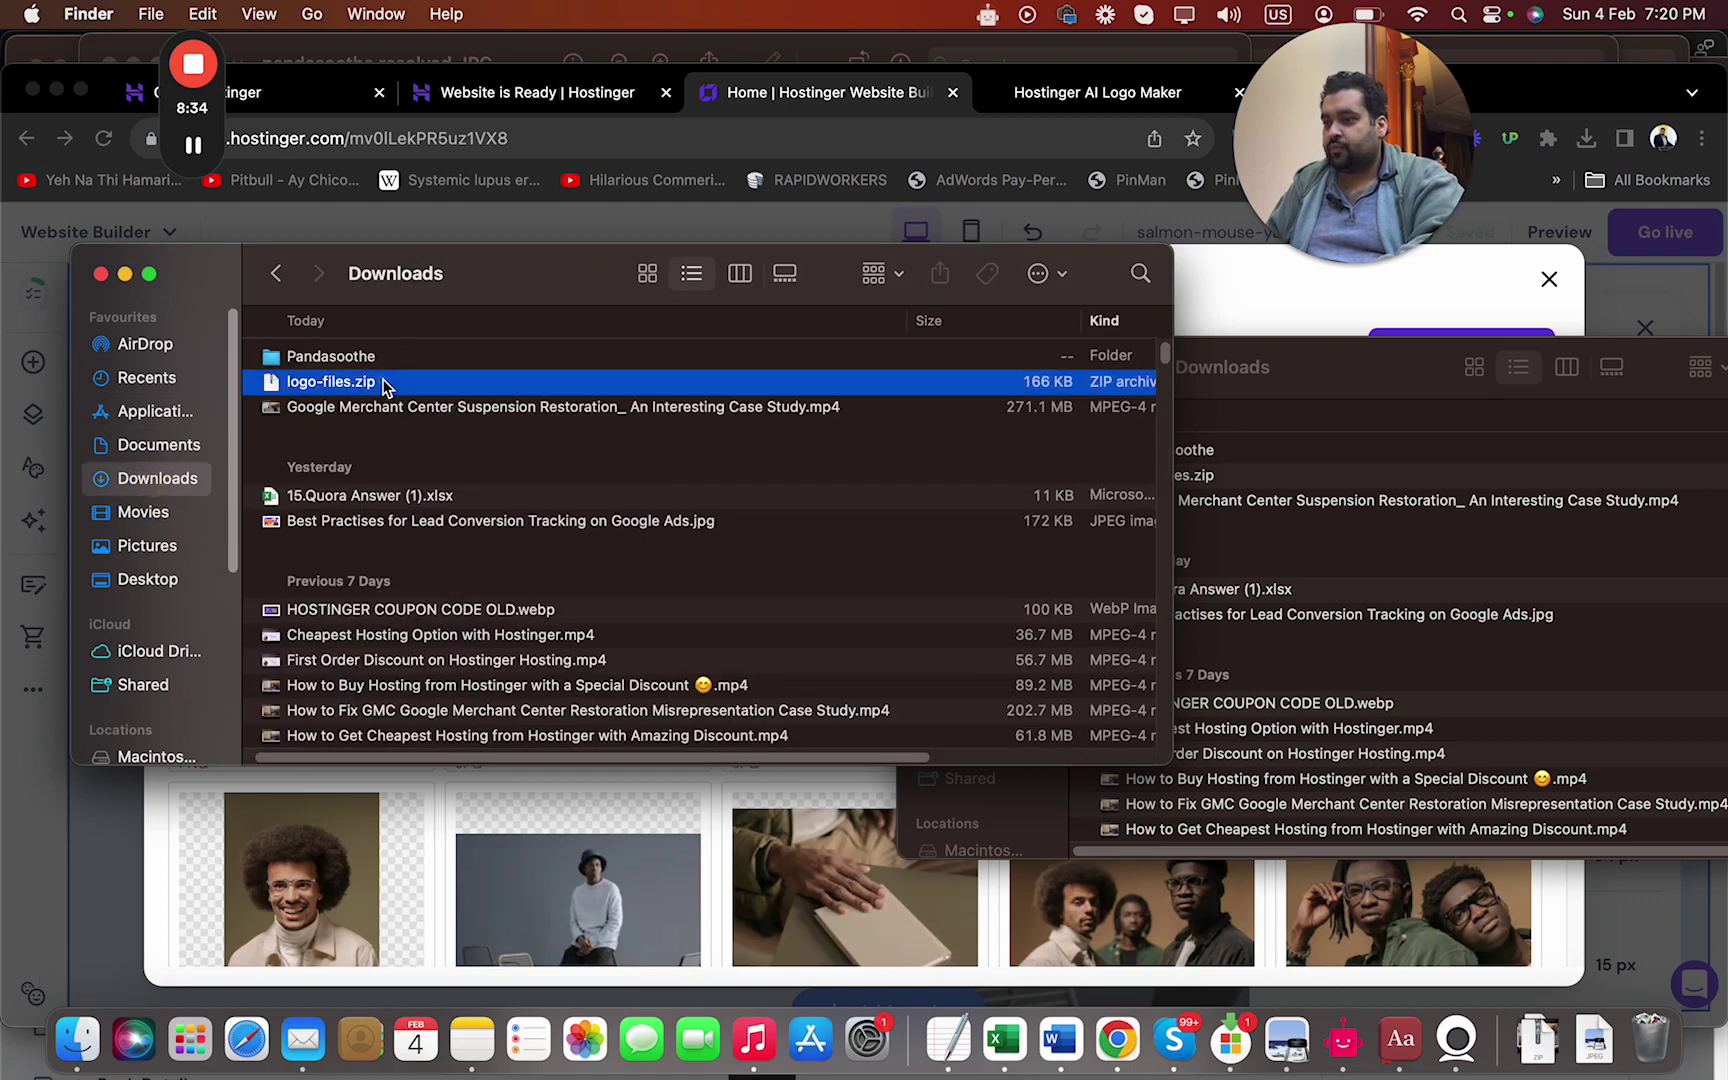
right_click(387, 382)
mouse_move(549, 428)
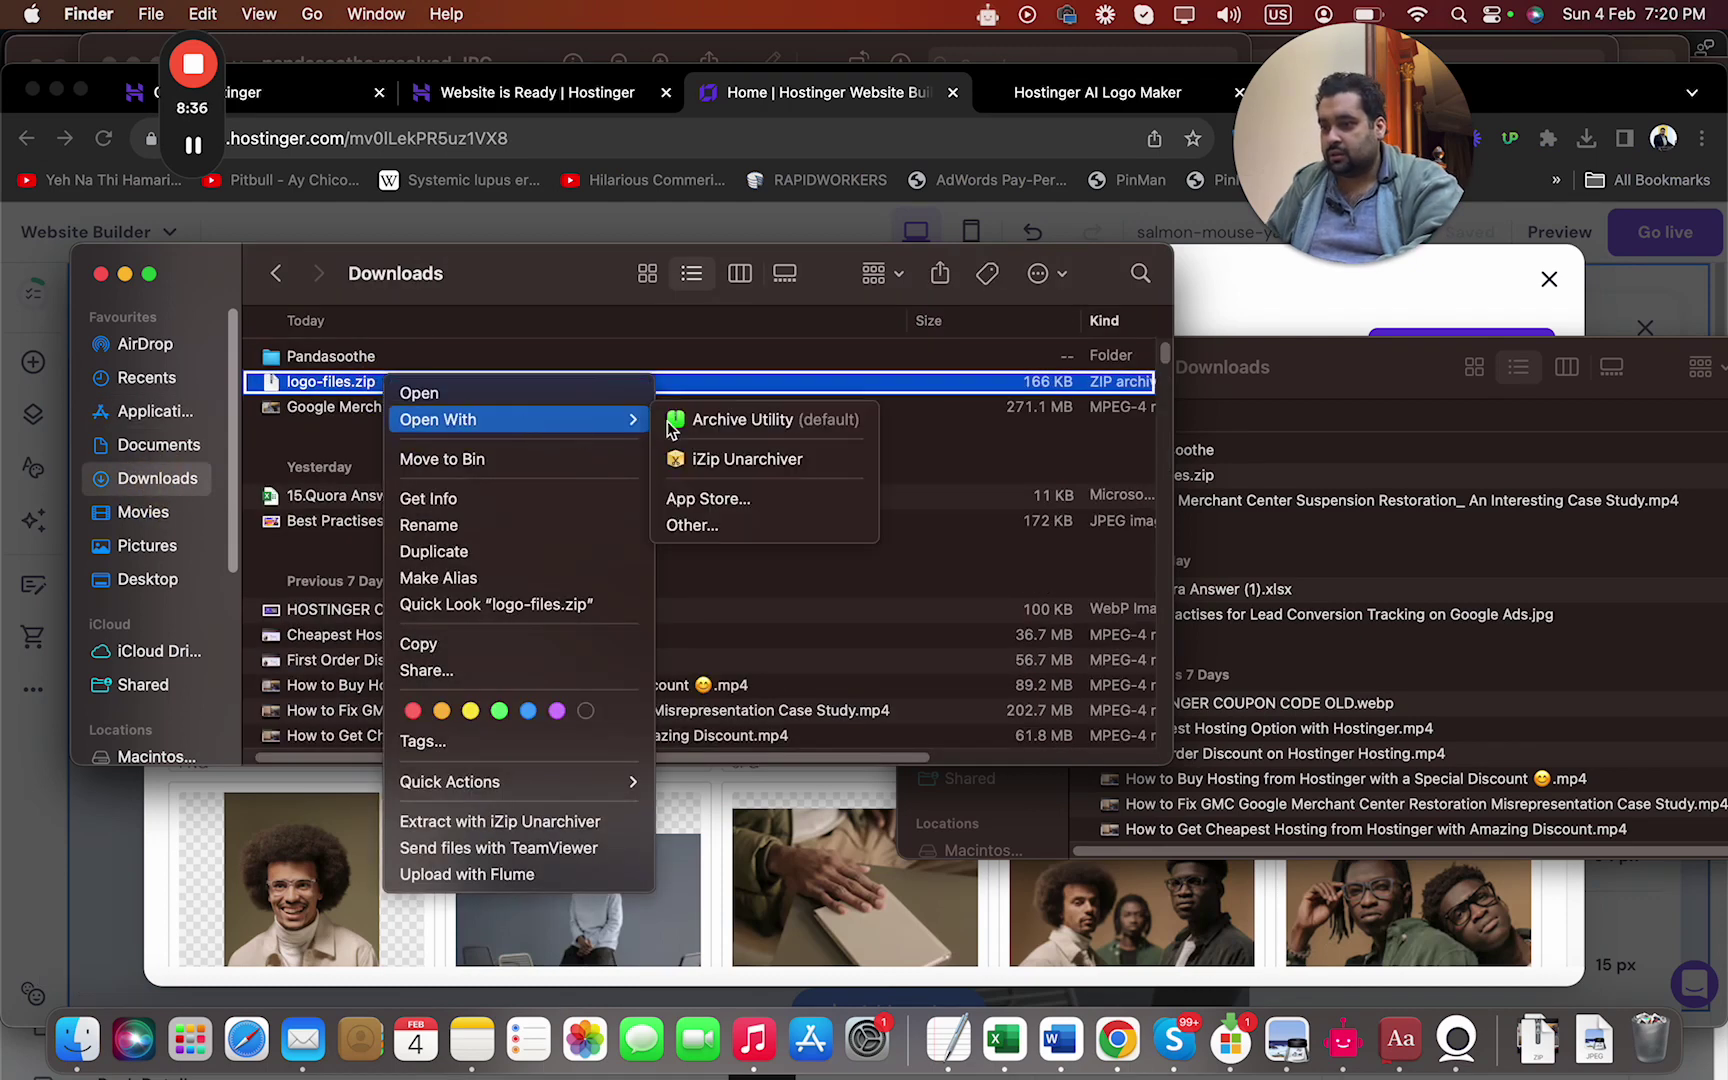
left_click(739, 422)
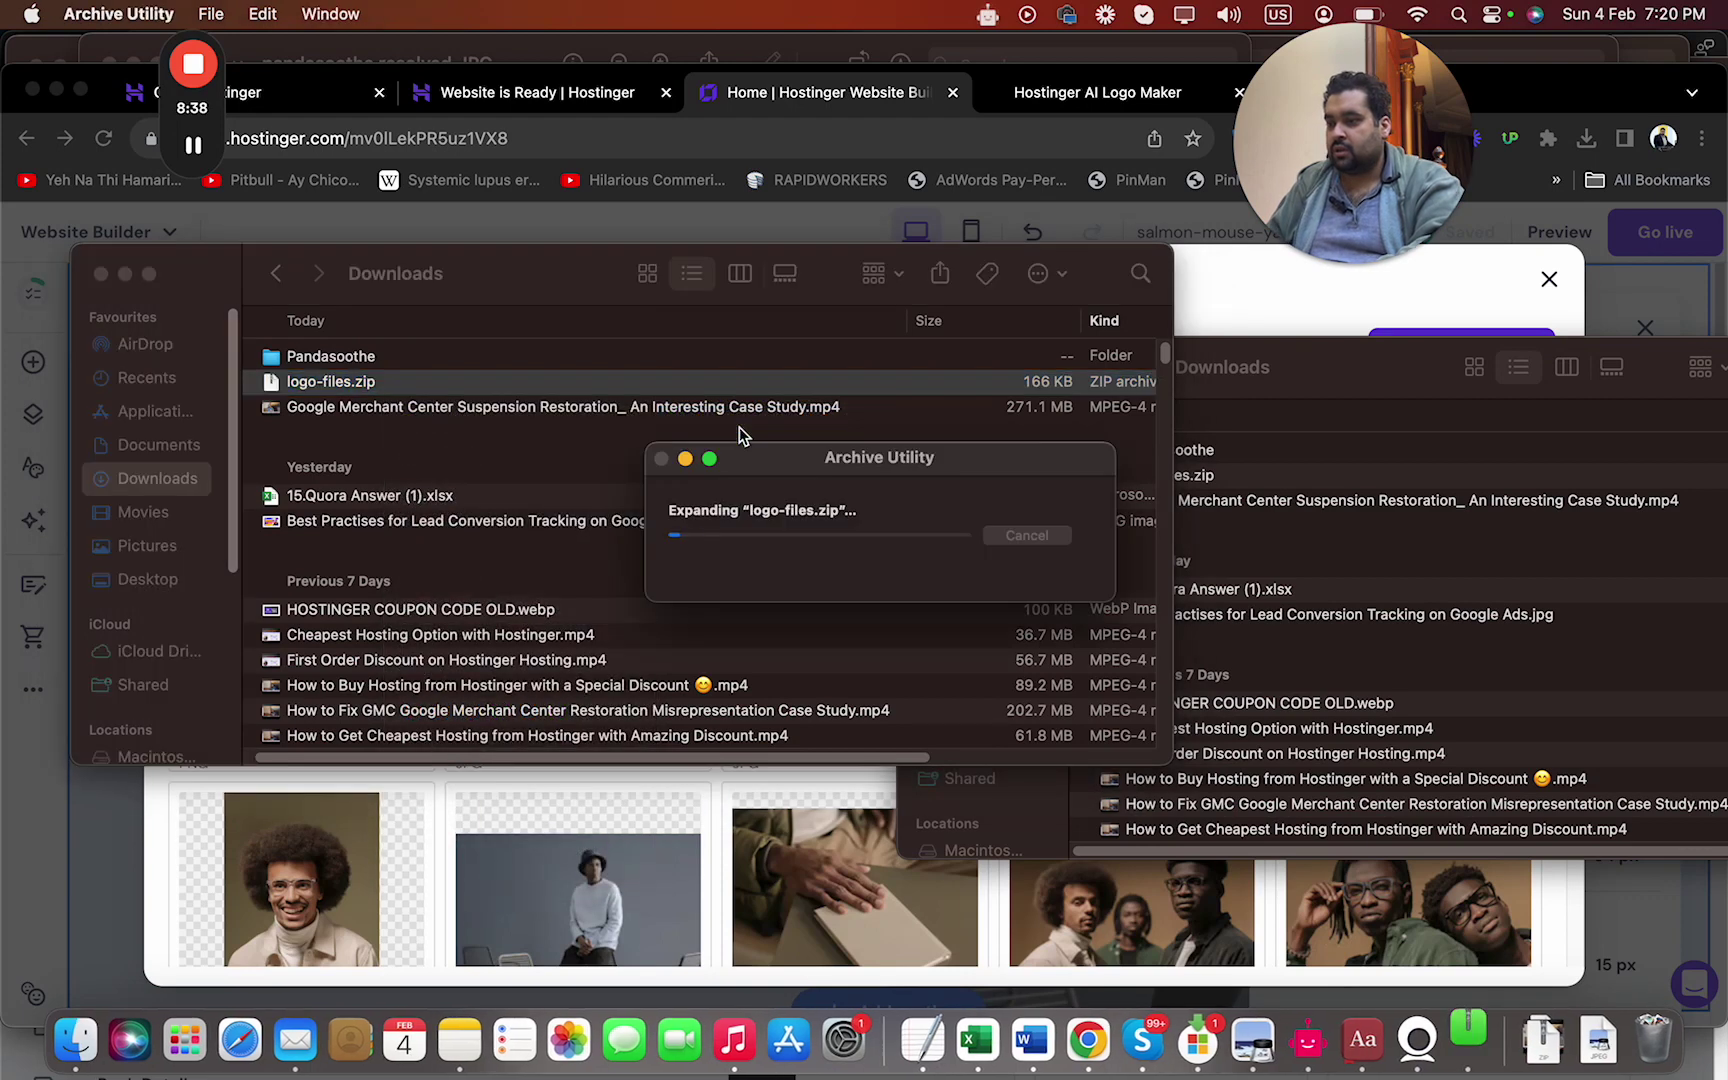
double_click(612, 357)
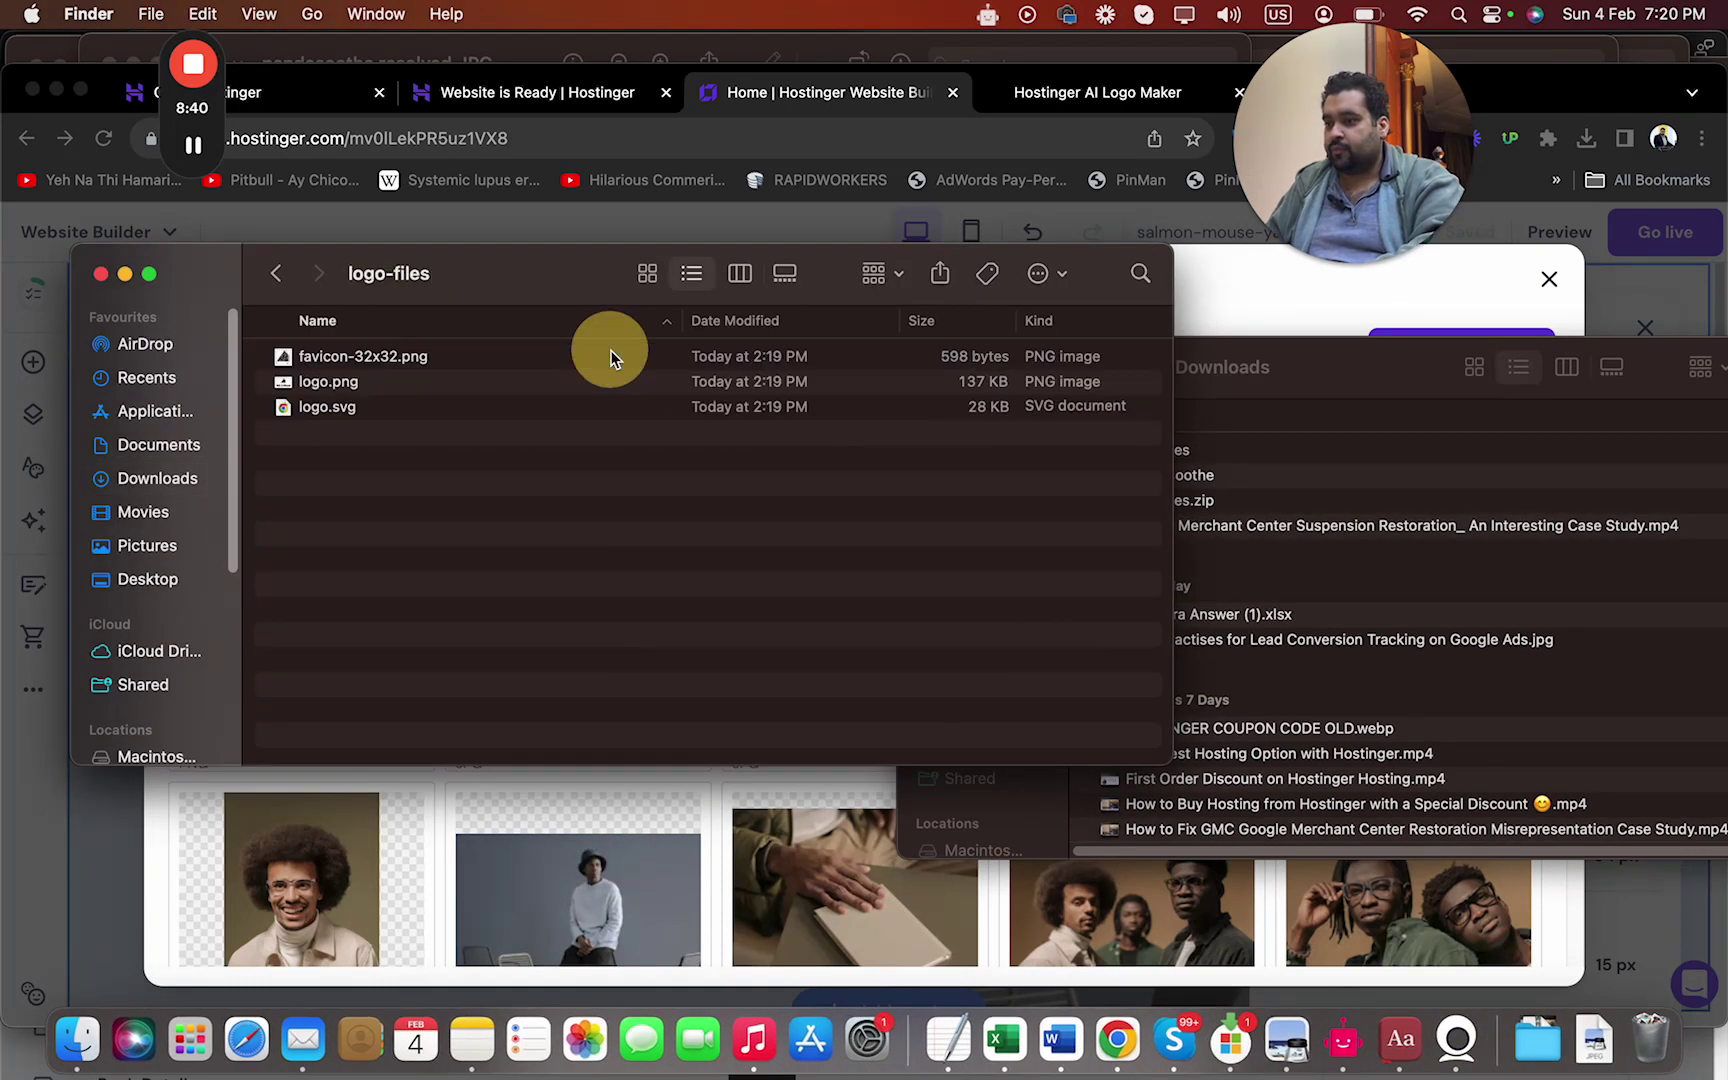
Upload logo.png from the logo-files folder to the media library, use it as the header logo, and dismiss the notice
left_click(597, 783)
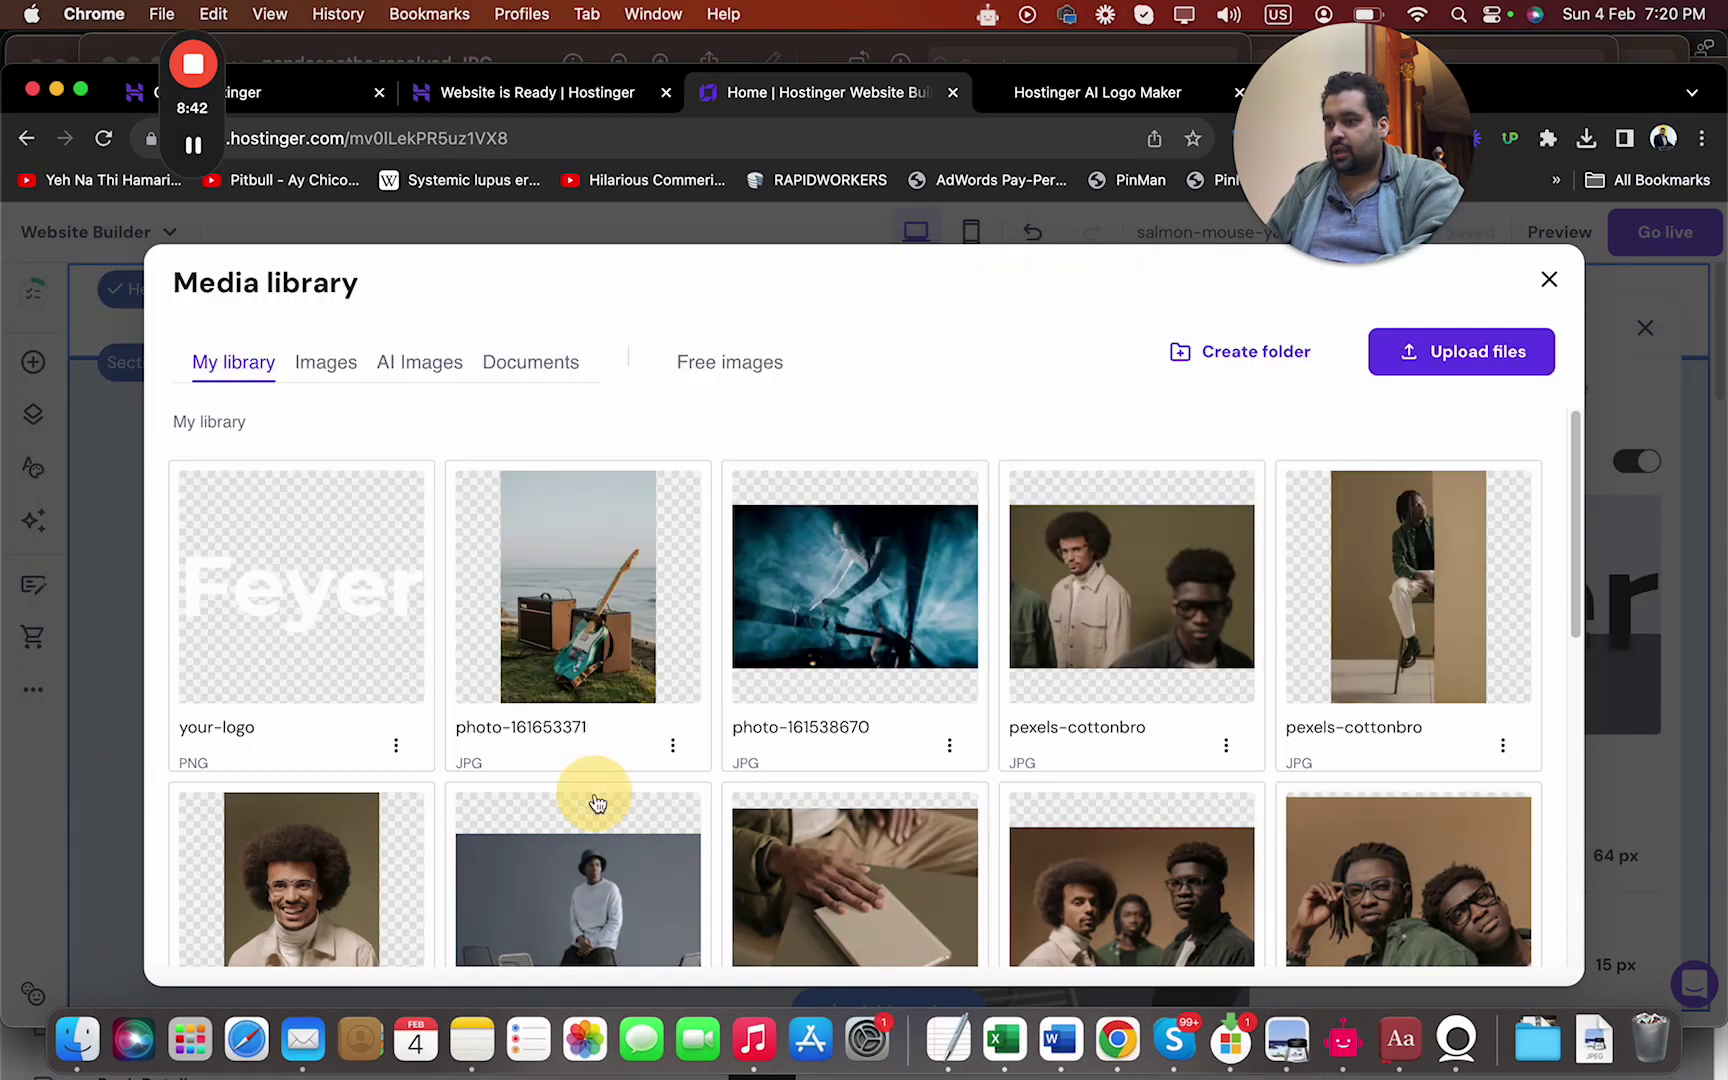
left_click(1449, 377)
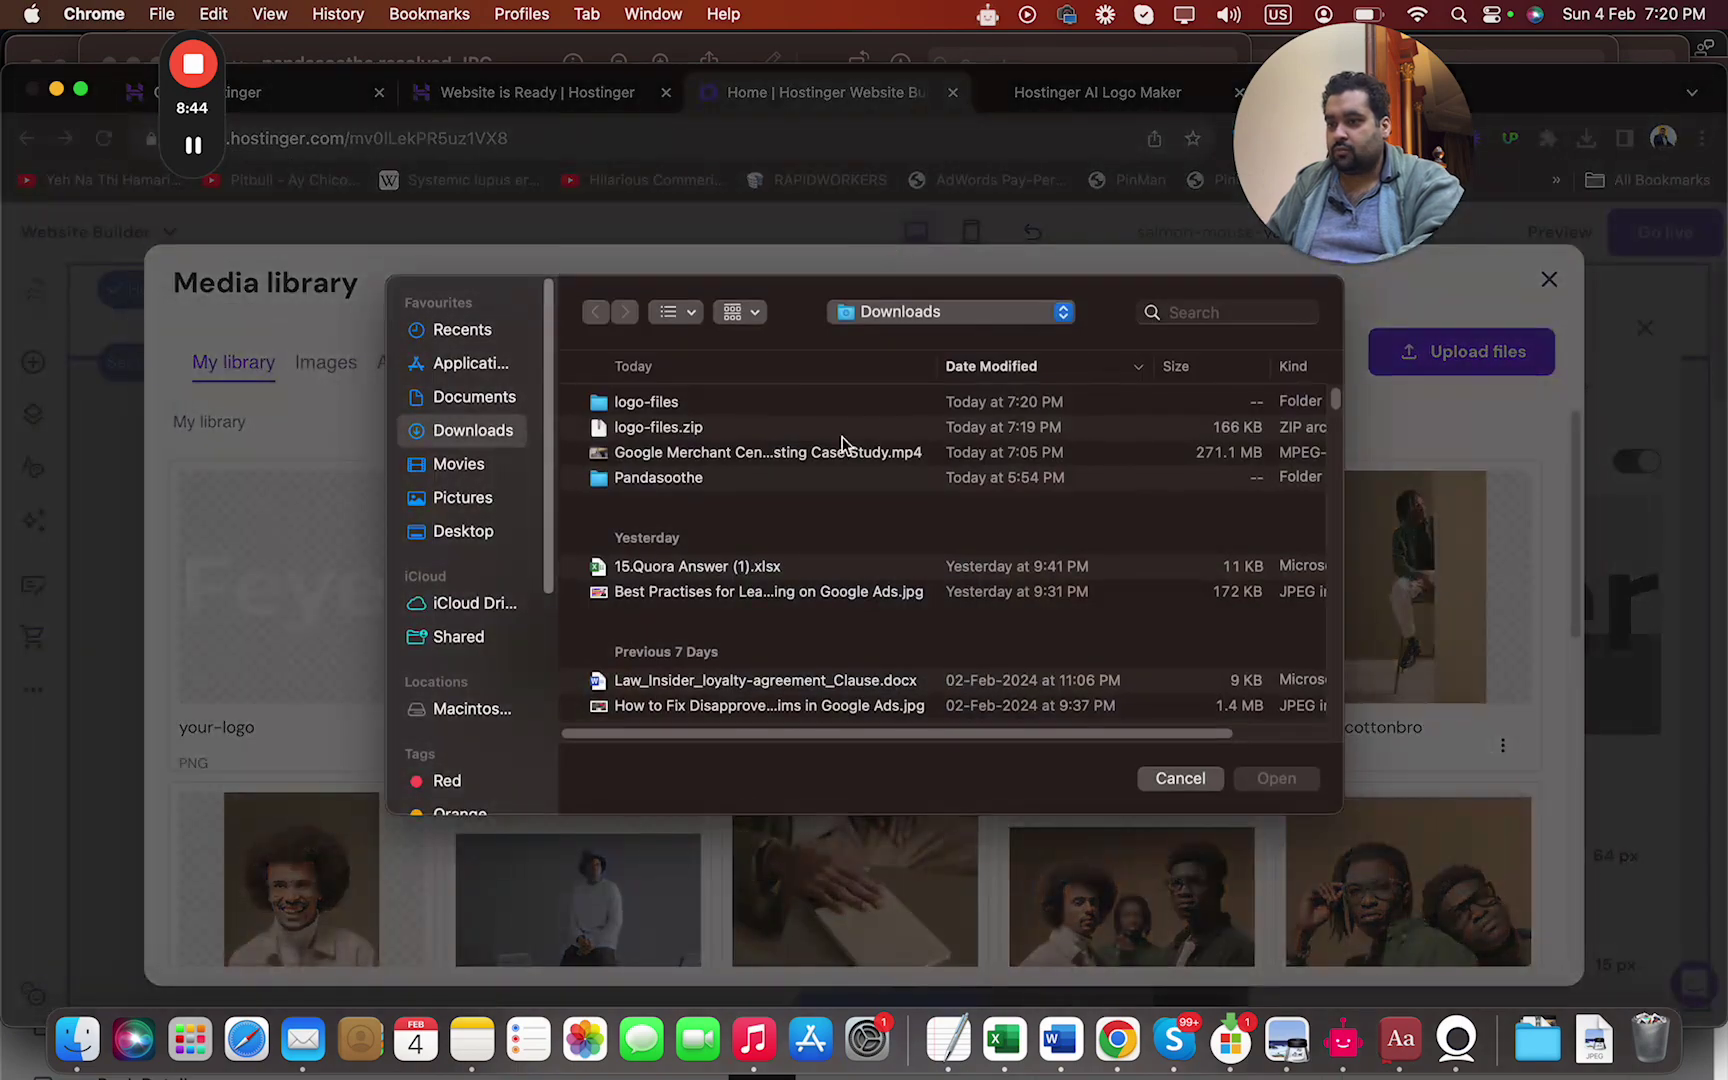
double_click(810, 402)
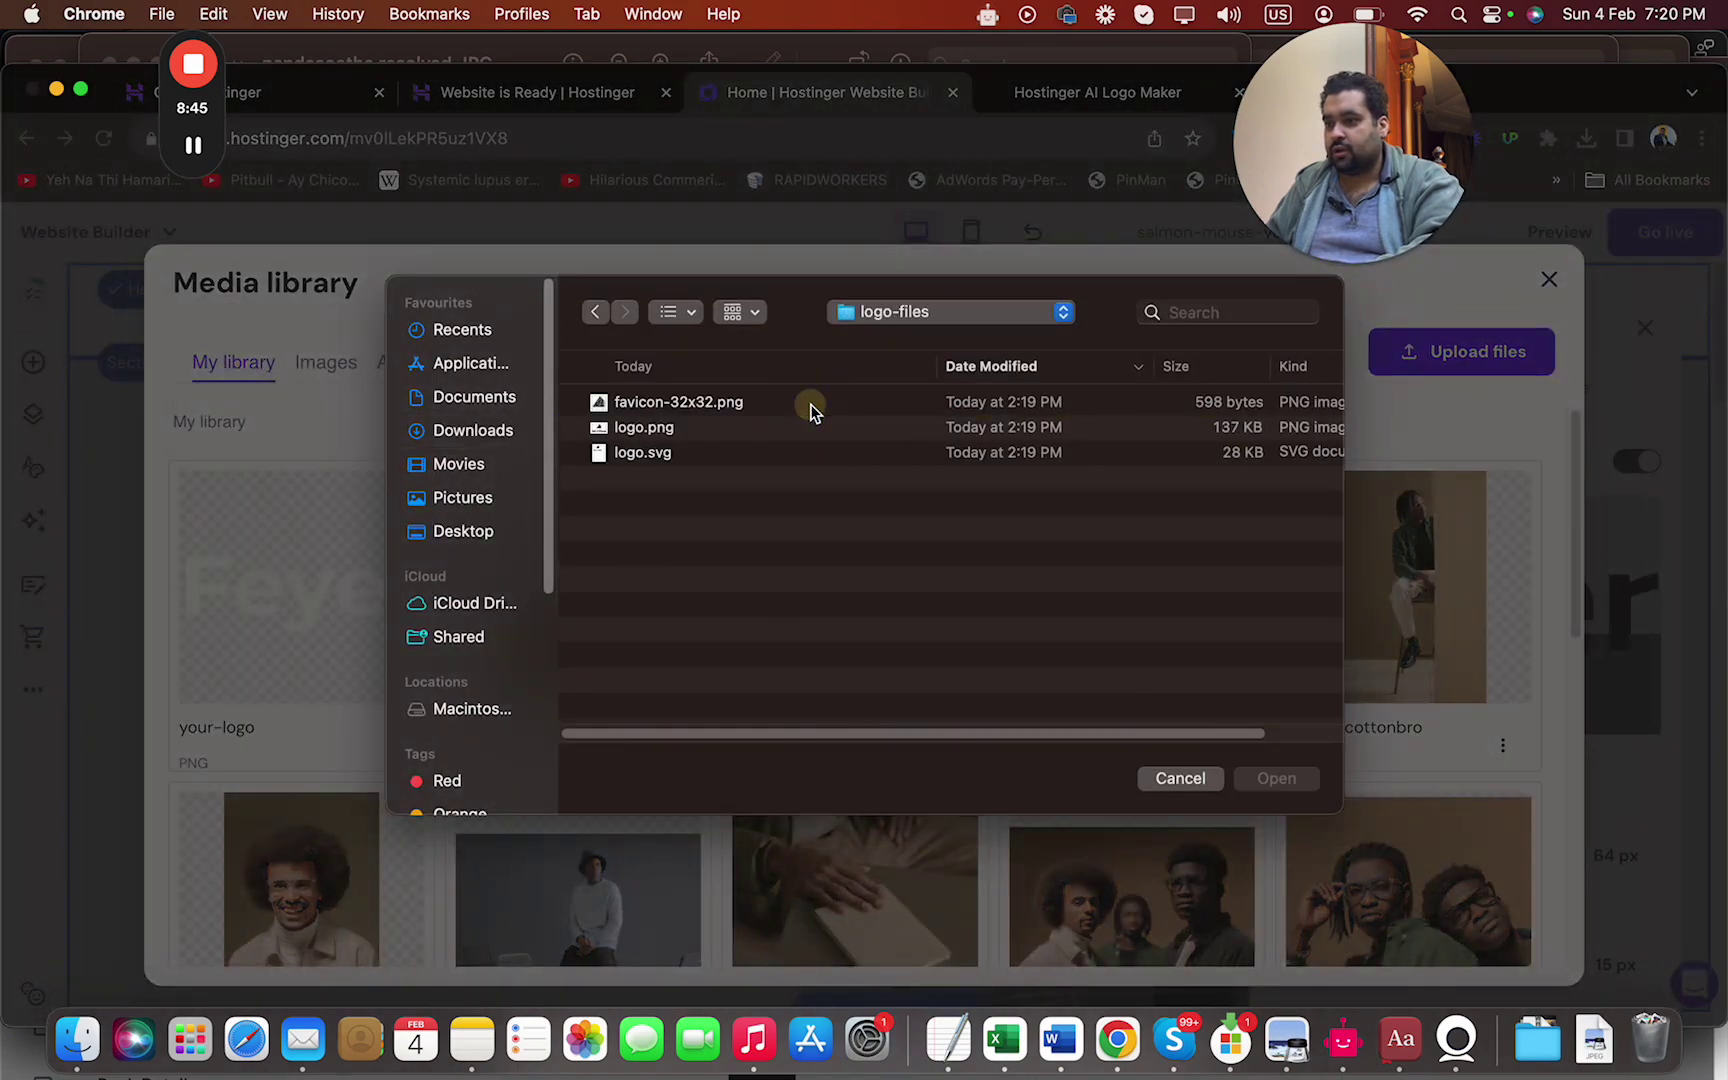
double_click(725, 438)
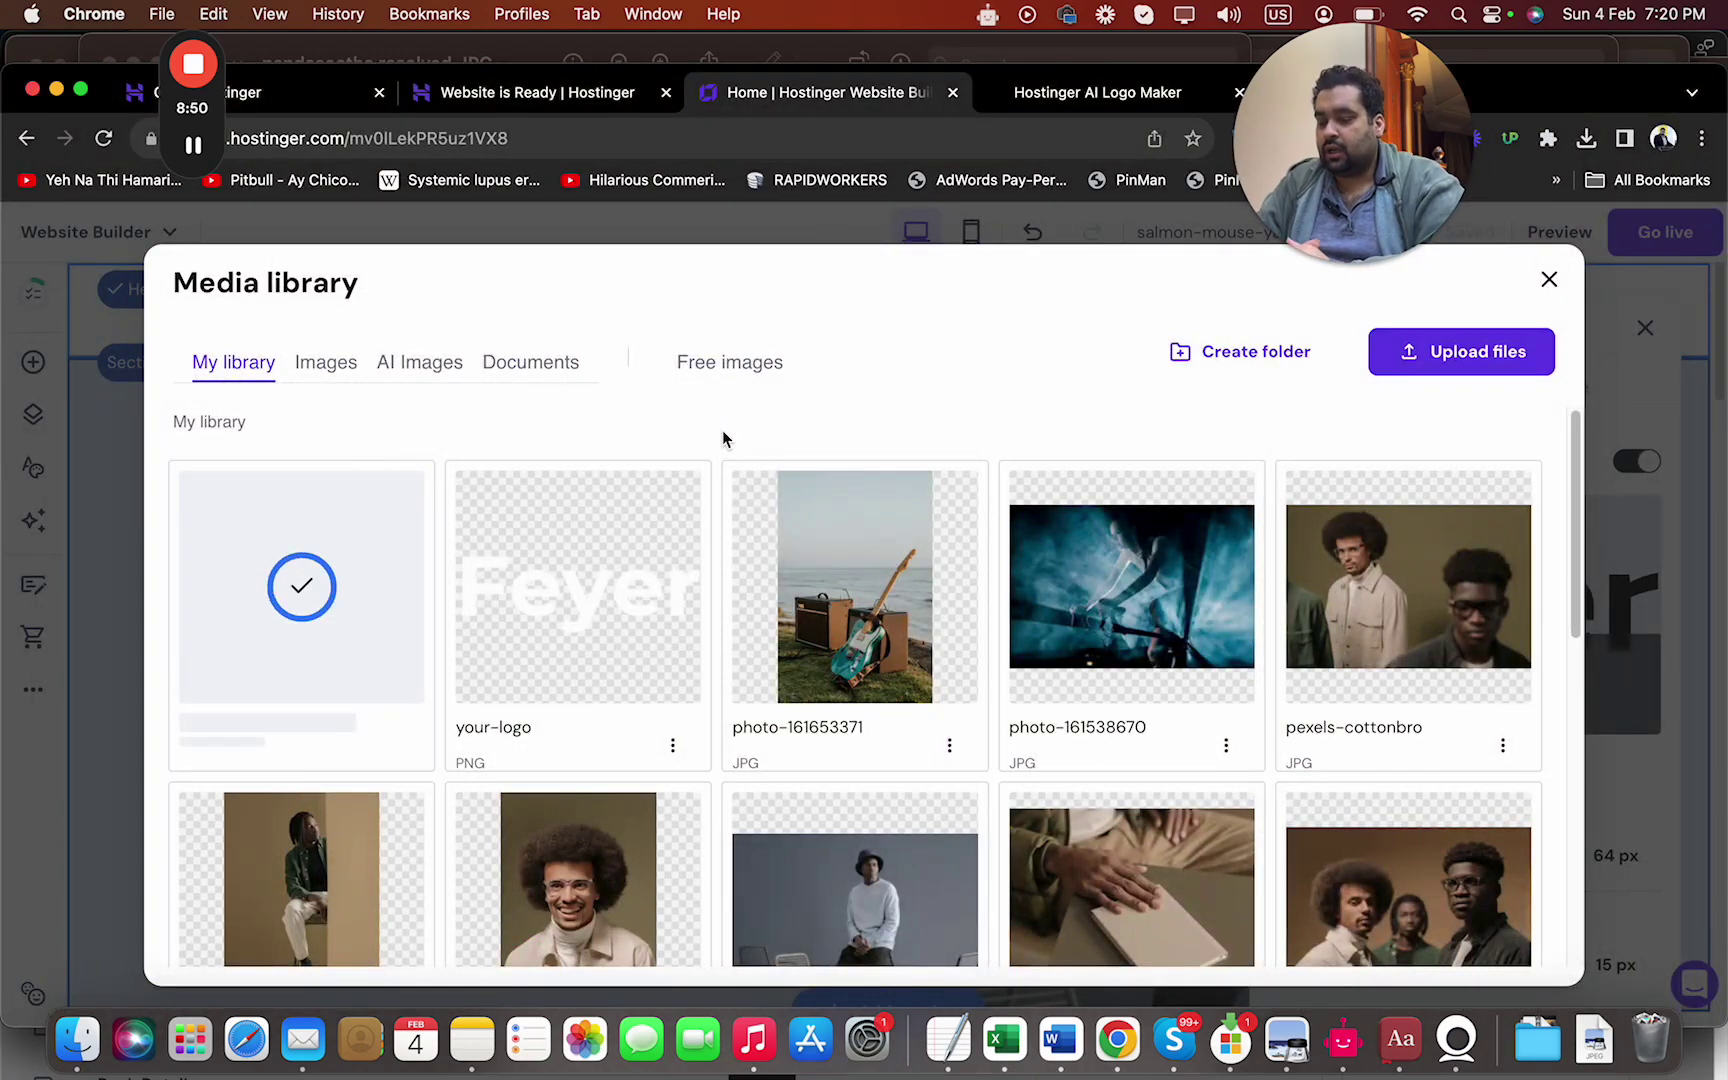
mouse_move(212, 640)
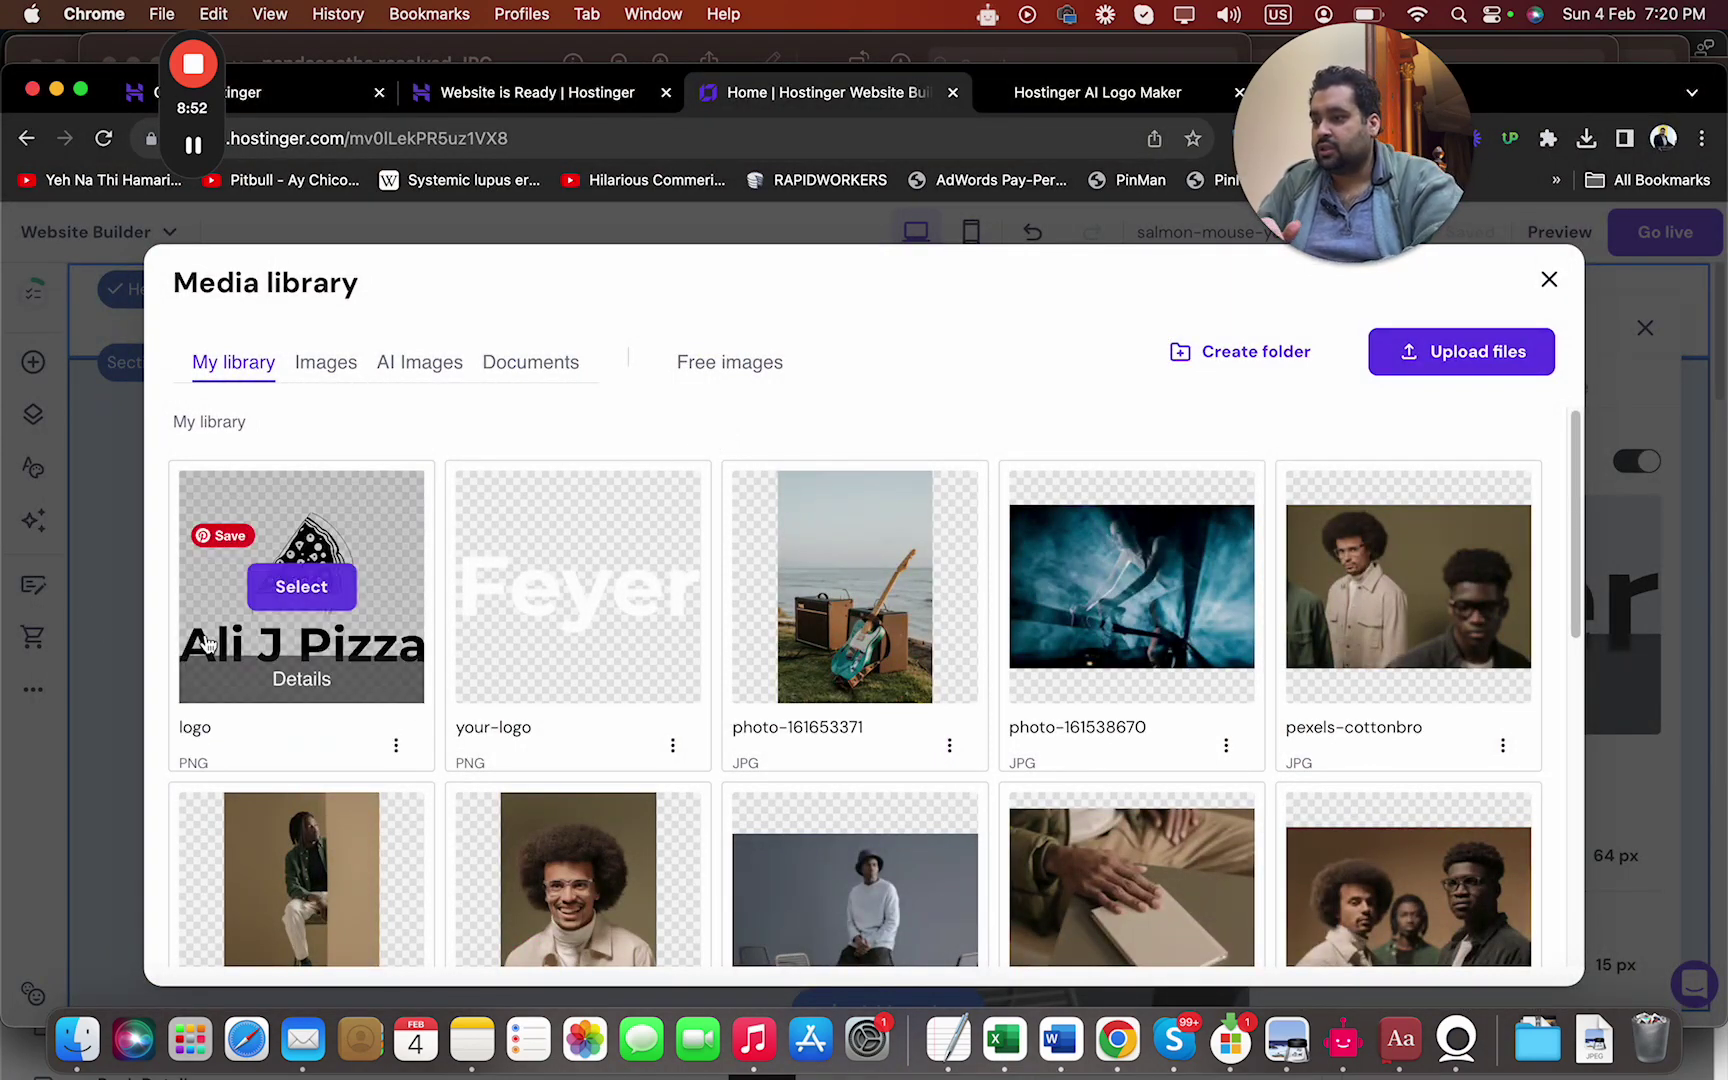
left_click(290, 587)
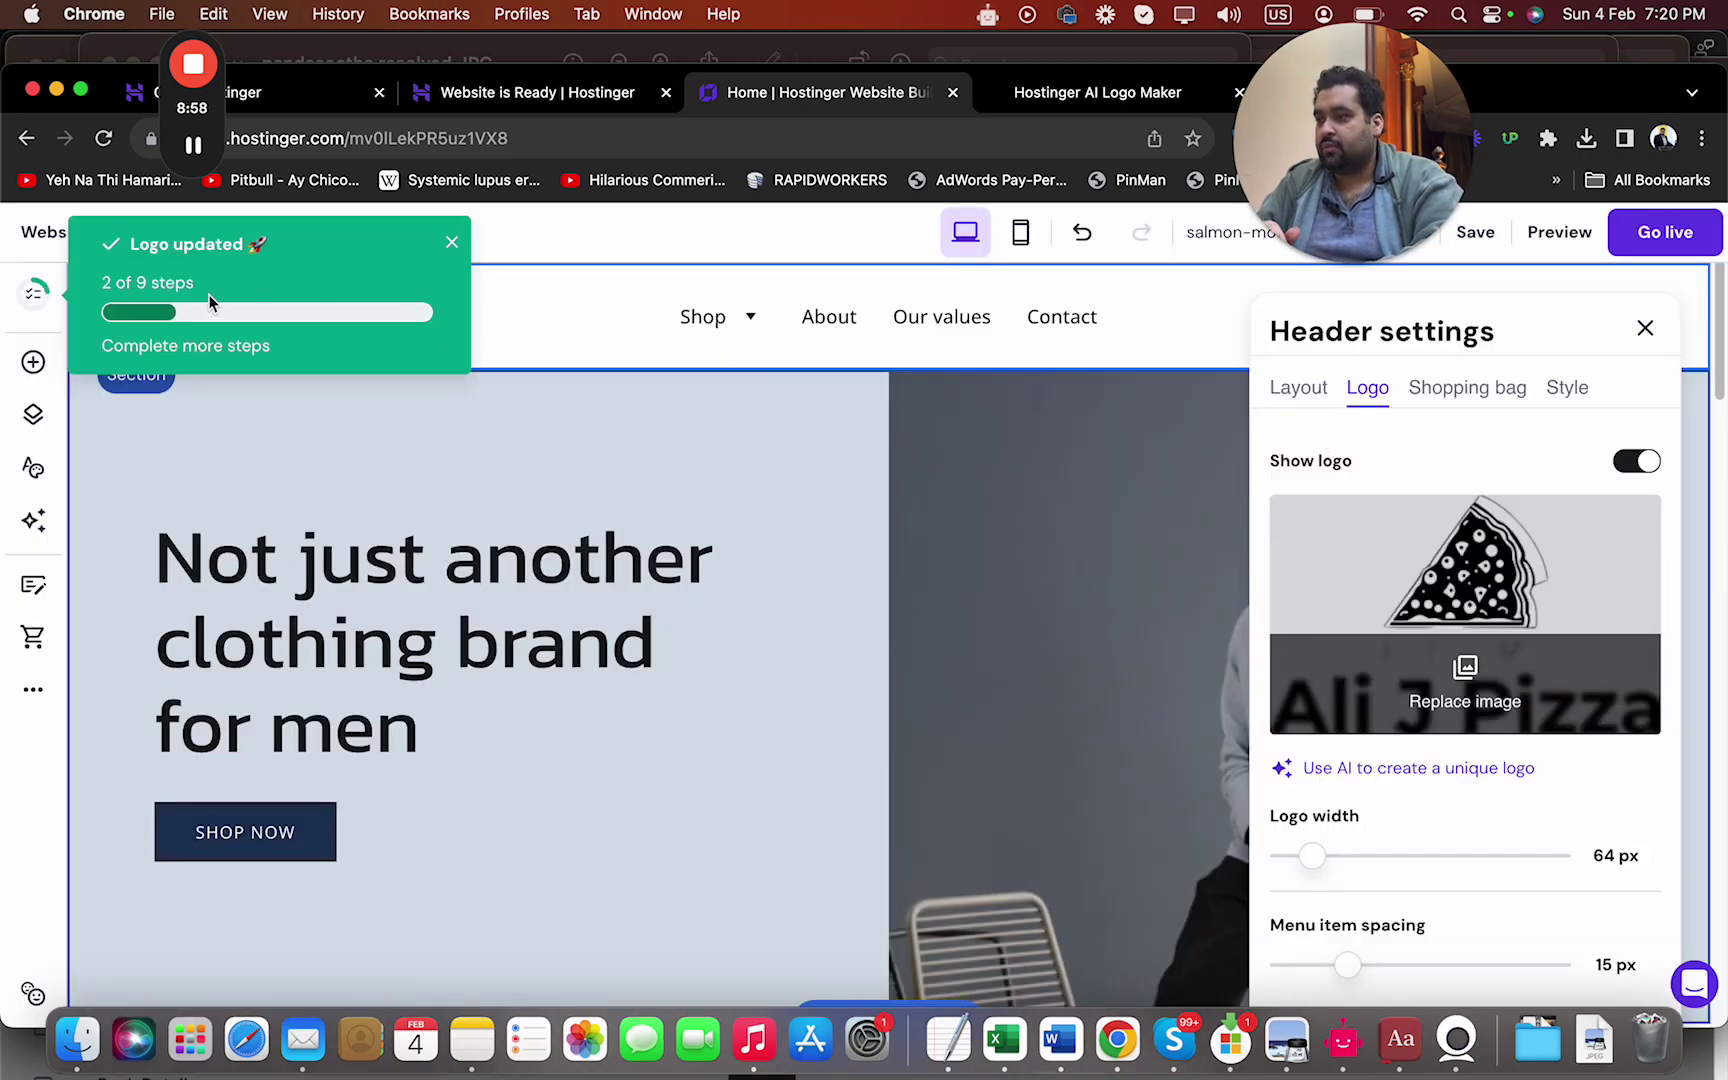
left_click(452, 244)
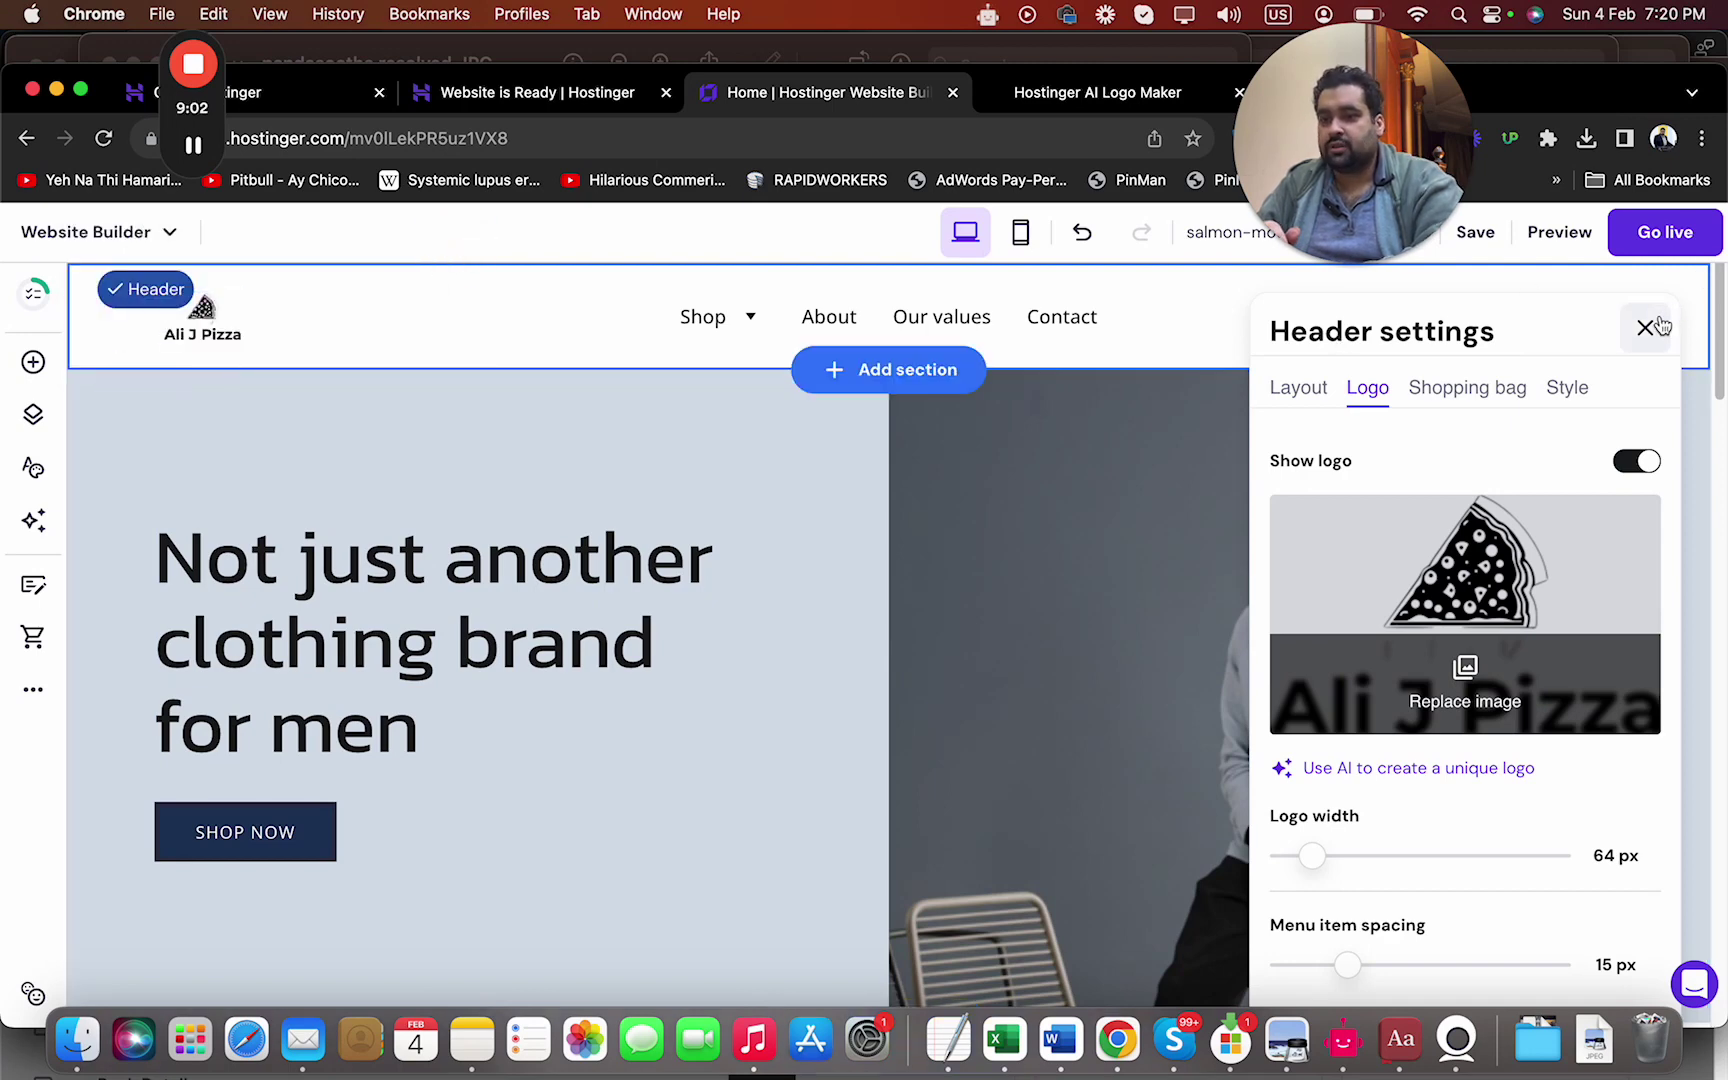
Set the header's logo width to 66 px and menu item spacing to 13 px, and close the header settings
mouse_move(1319, 847)
left_mouse_down()
mouse_move(1358, 852)
mouse_move(1313, 853)
left_mouse_up()
mouse_move(1353, 964)
left_mouse_down()
mouse_move(1435, 957)
mouse_move(1340, 966)
left_mouse_up()
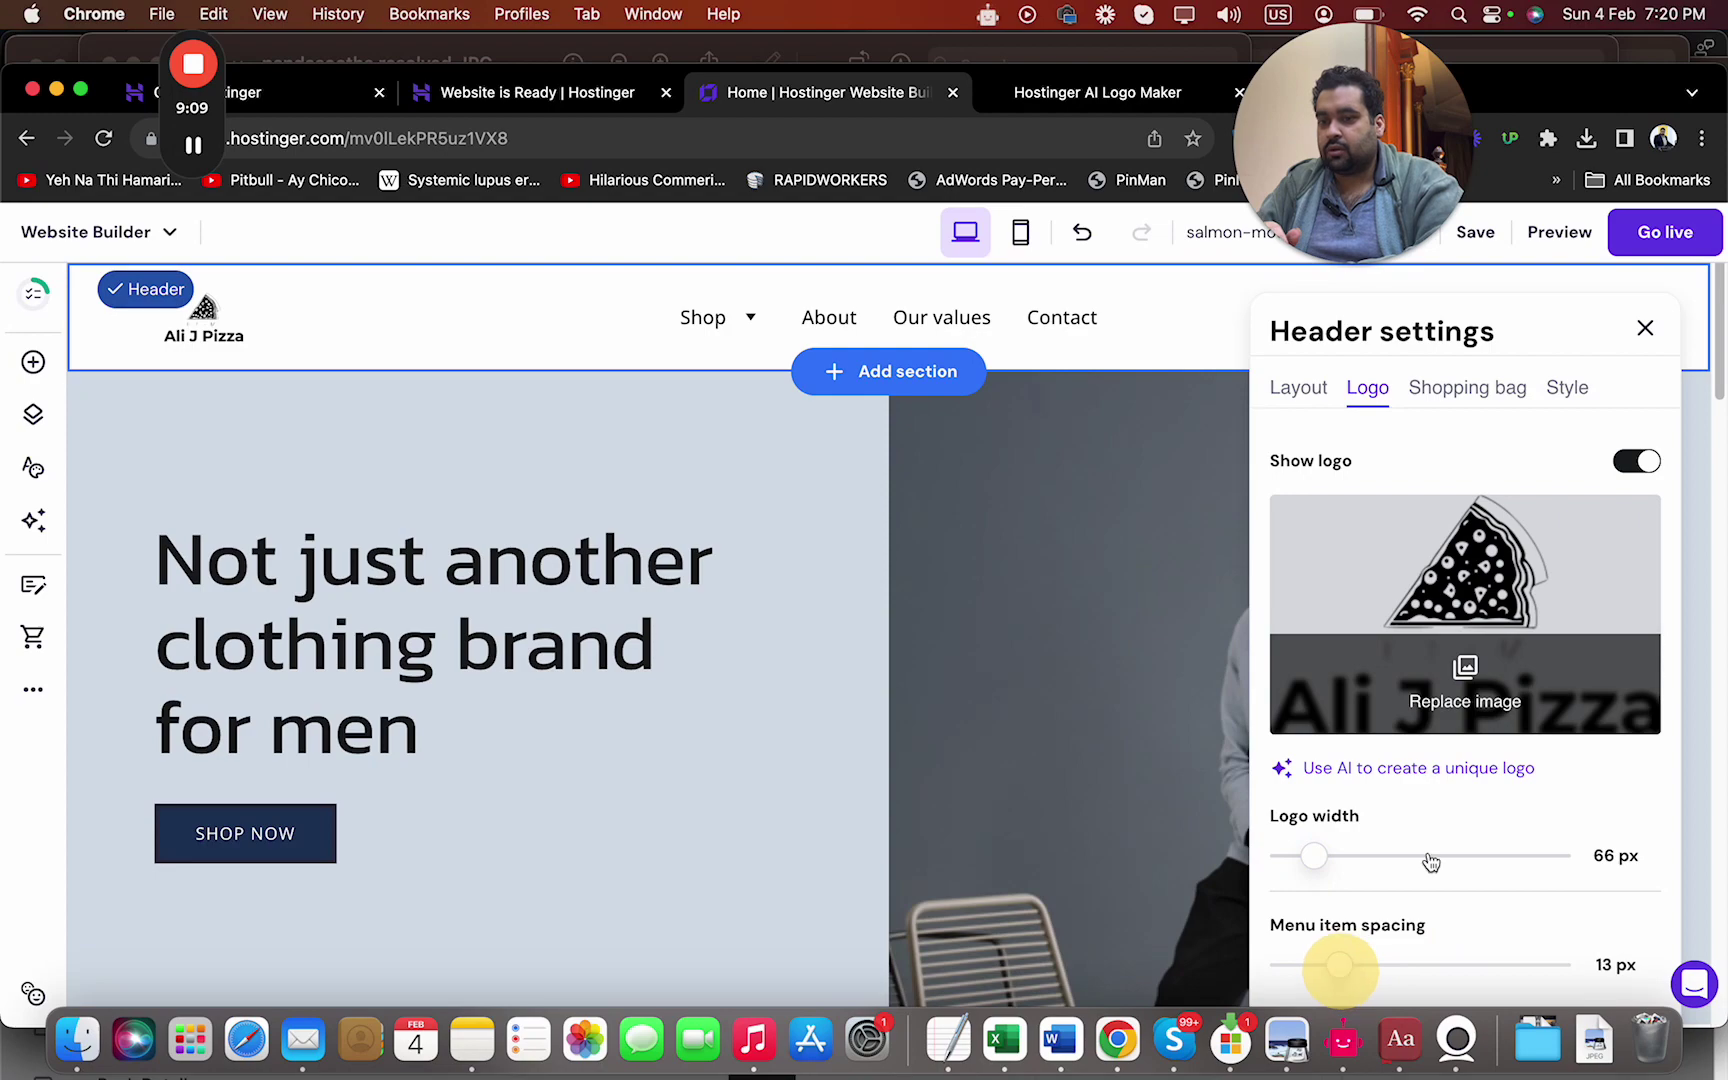
left_click(1645, 329)
Replace the paragraph under About us in the footer with "We are an Ecommerce online clothing store."
left_click_drag(1720, 355, 1712, 958)
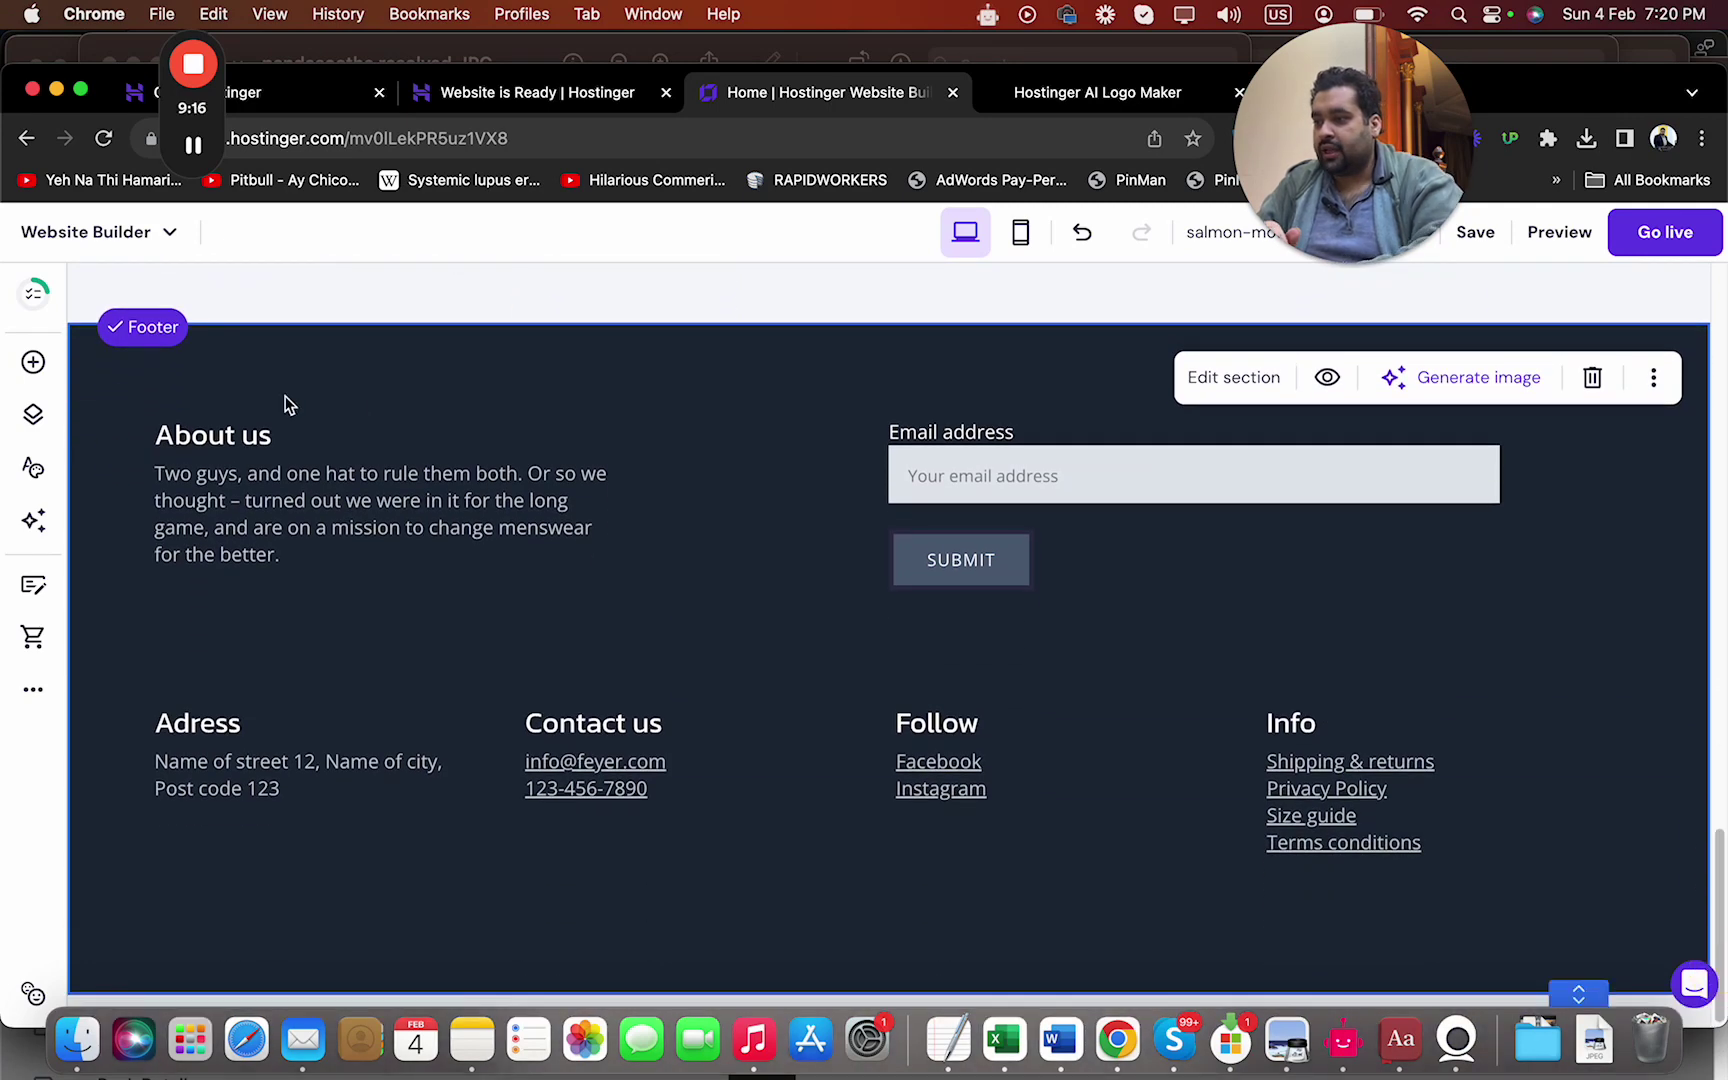
left_click(293, 494)
left_click_drag(321, 555, 150, 488)
type("W")
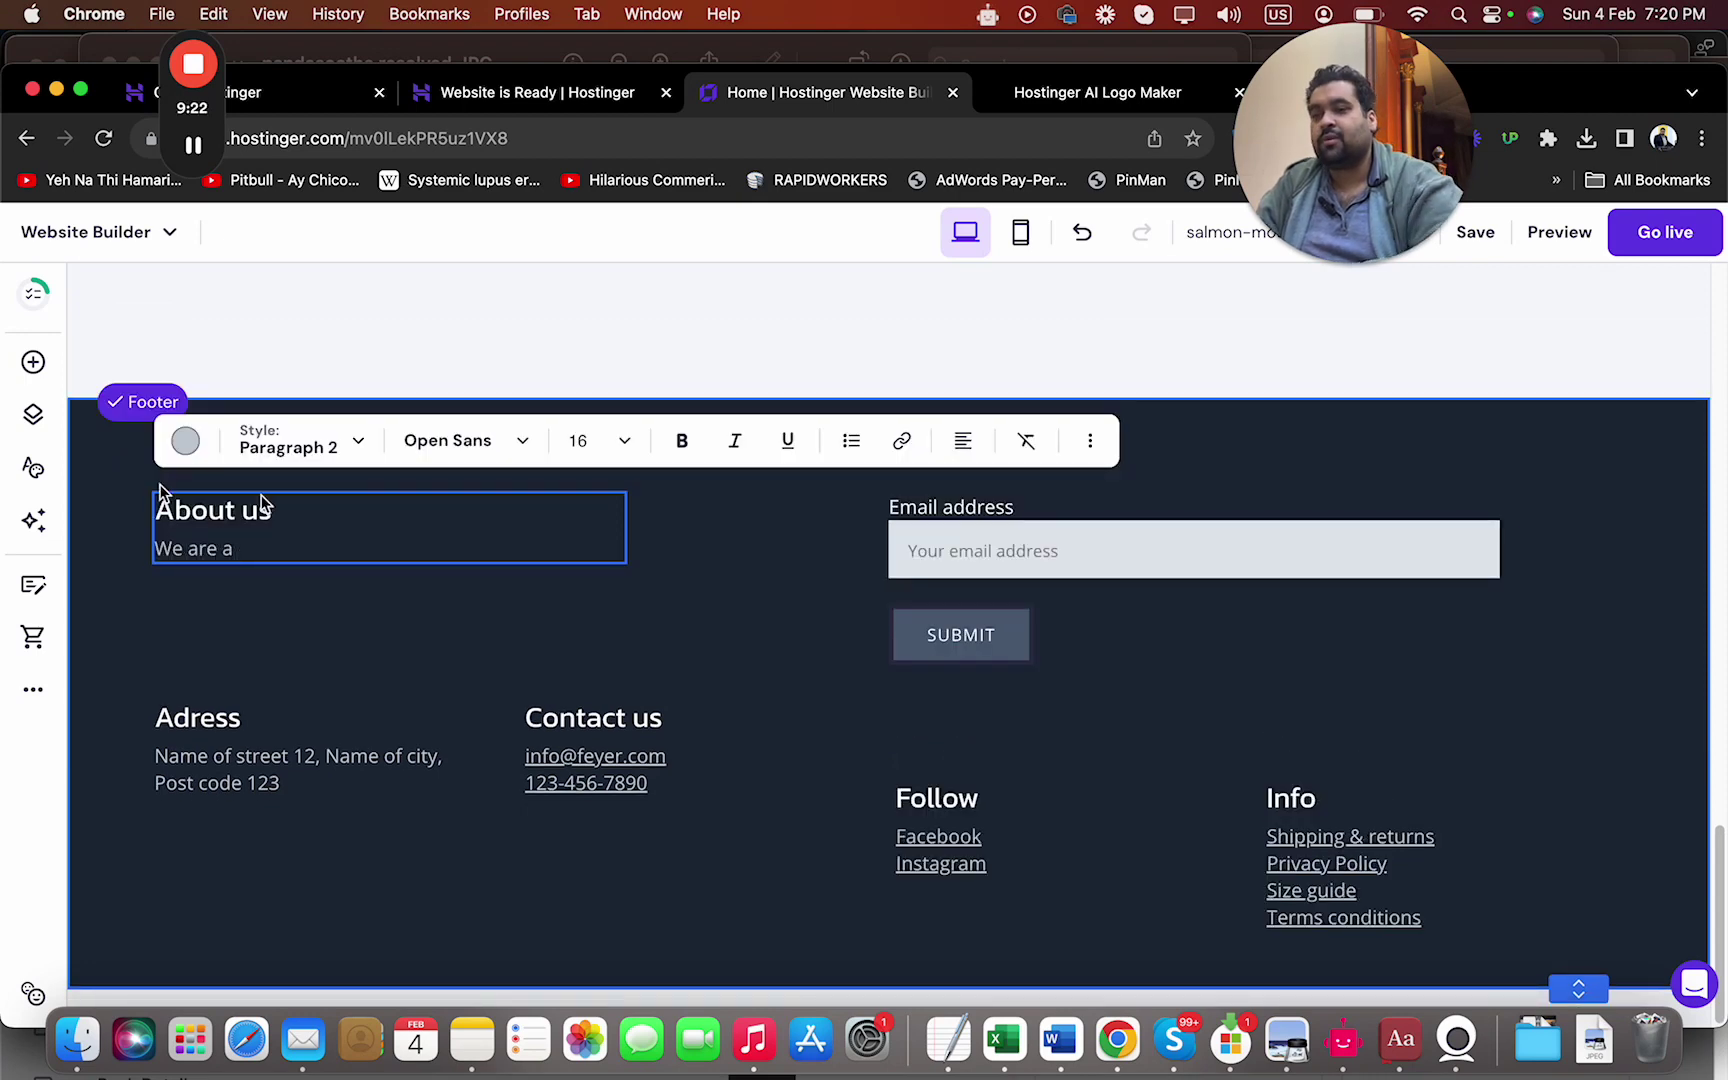
type("e are a")
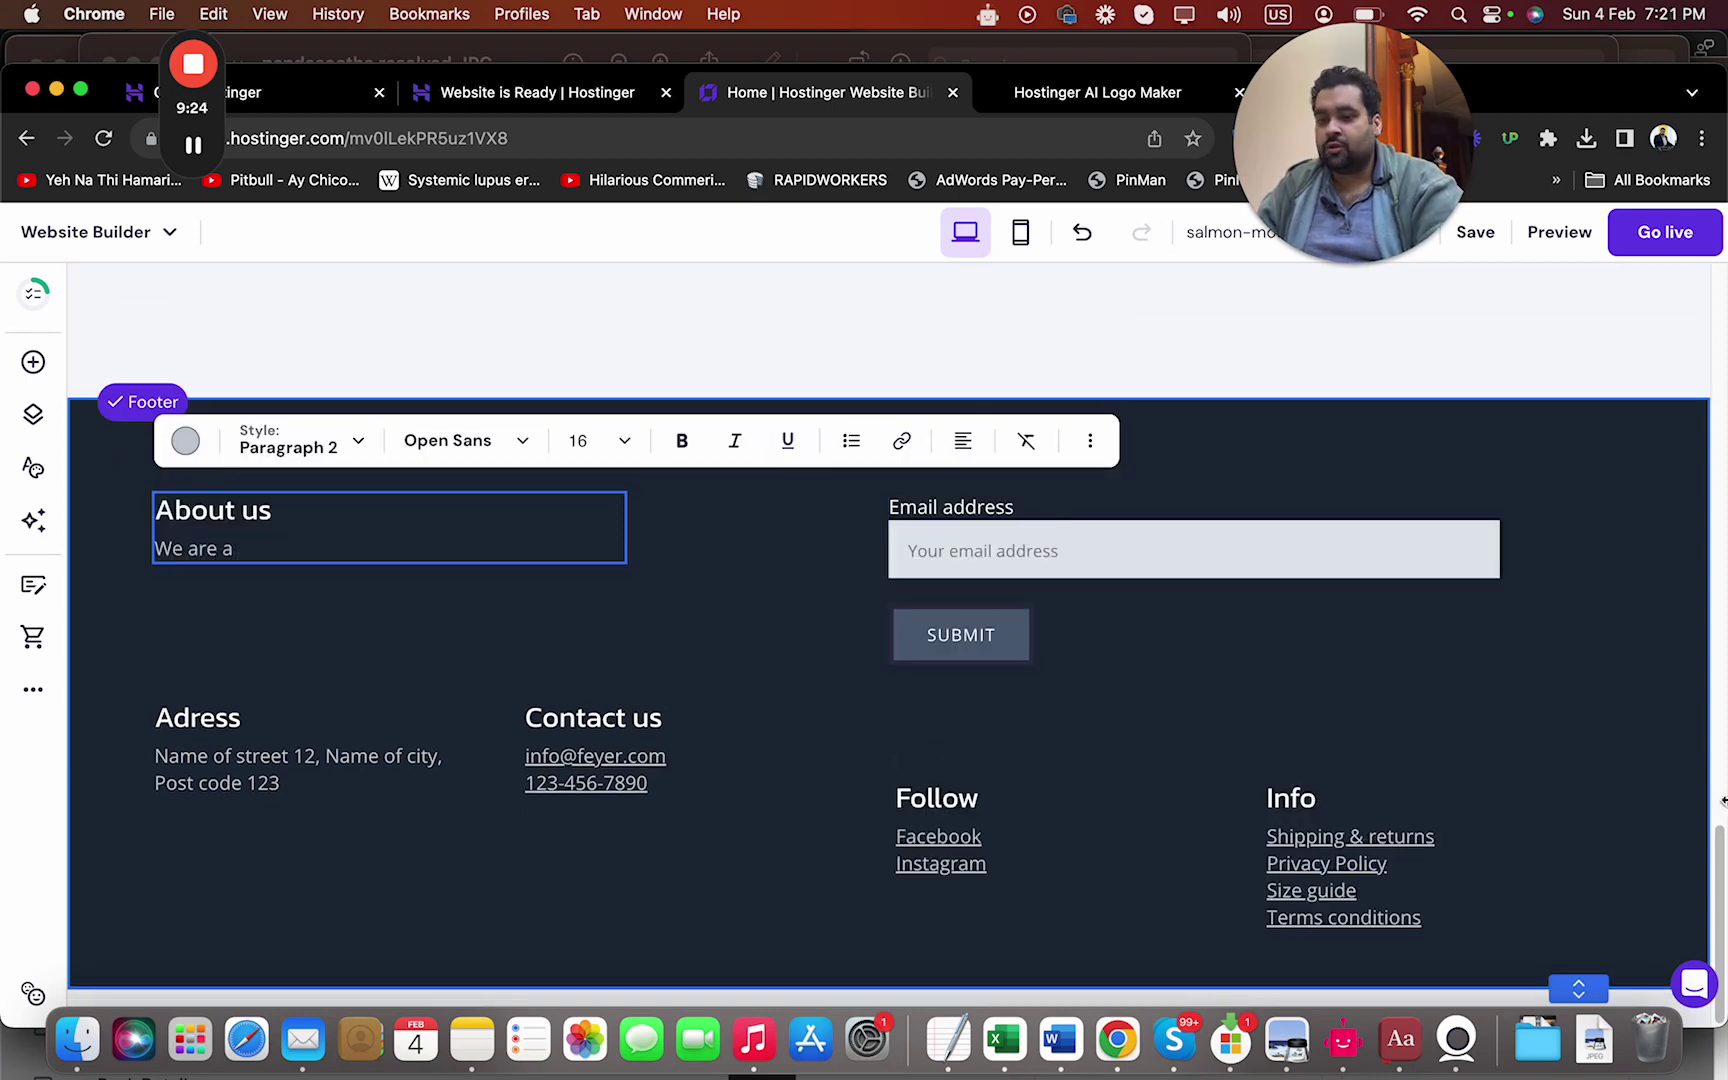
left_click_drag(1718, 848, 650, 798)
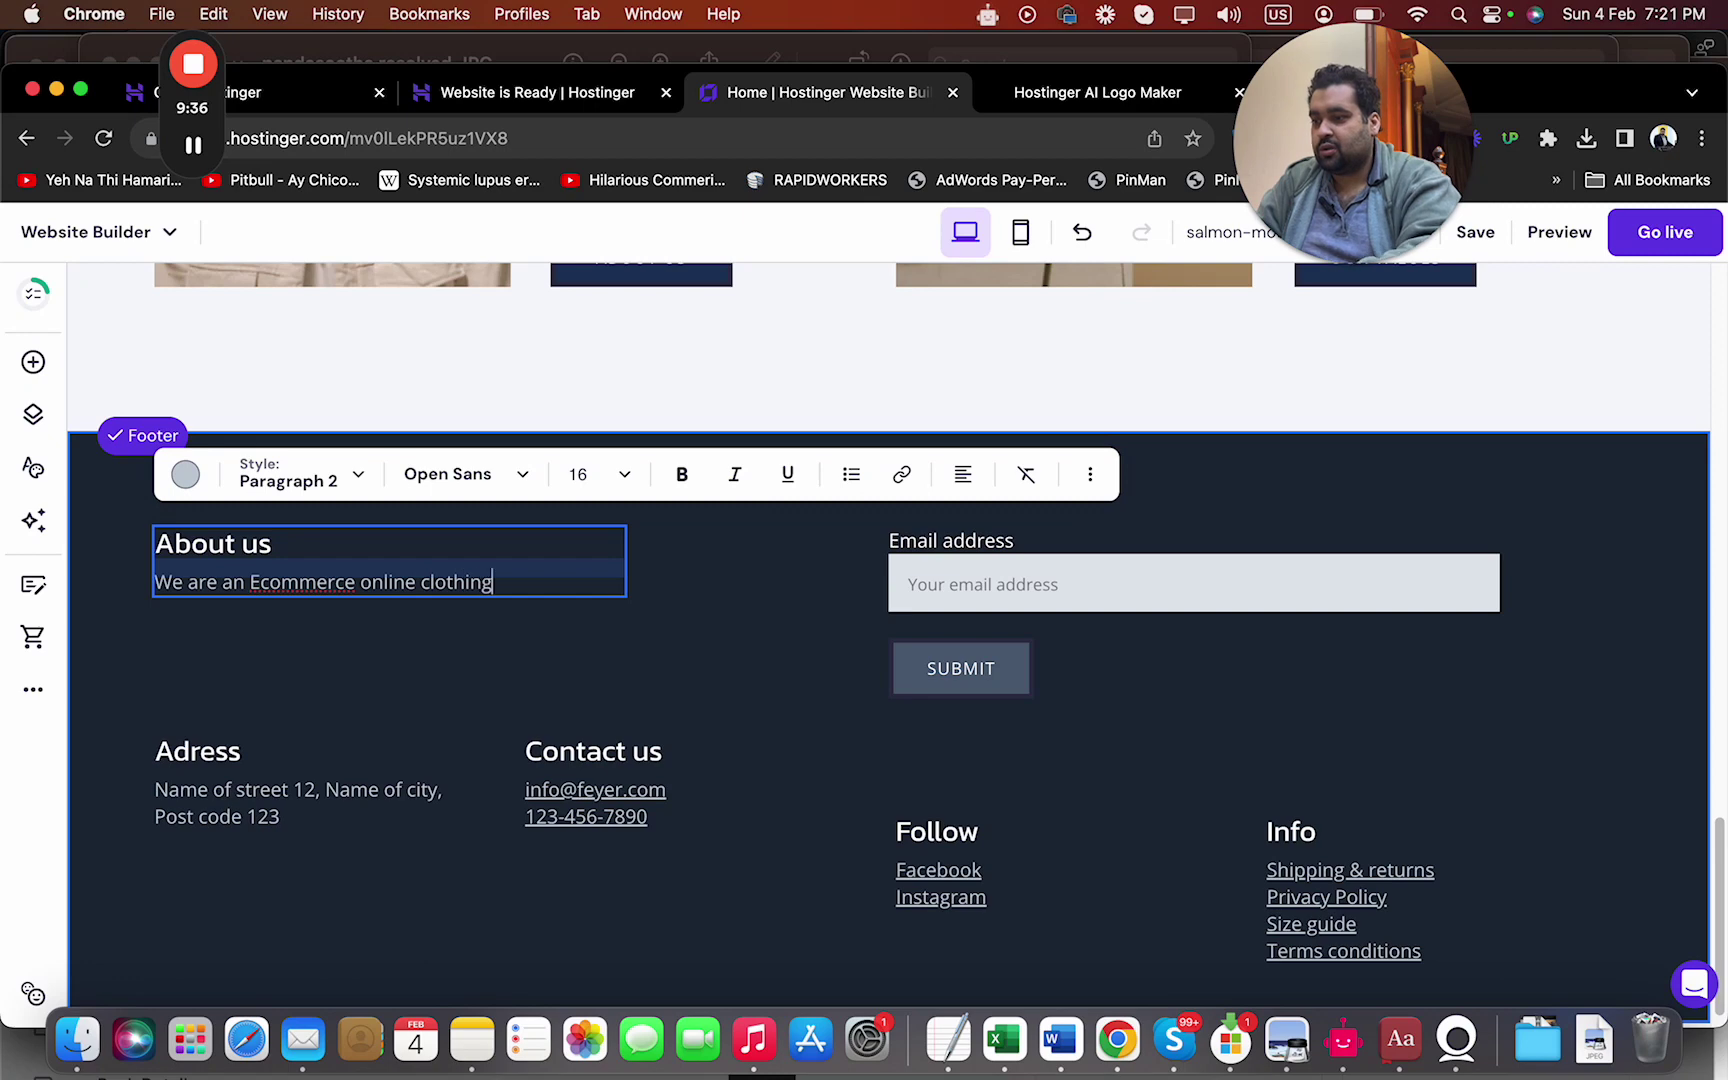
type("store.")
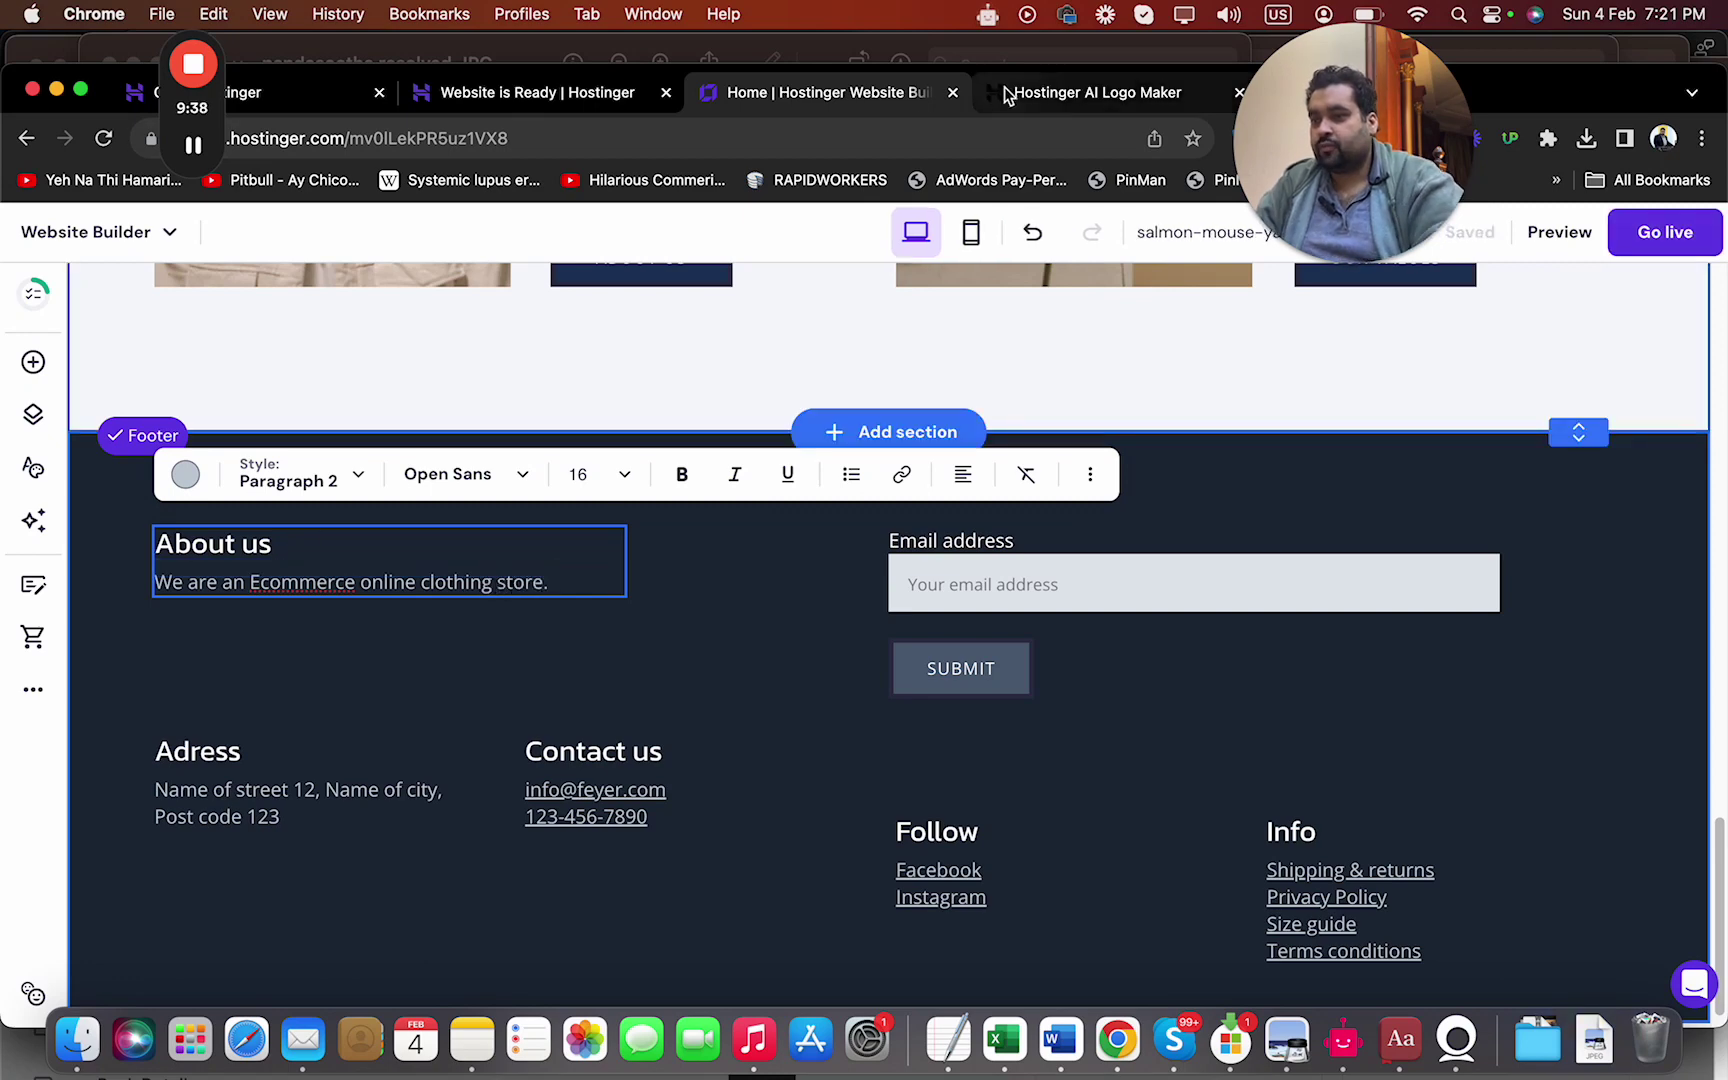
Check the Hostinger AI Logo Maker's Create yourself mode and its text options, and return to the website editor
left_click(1100, 92)
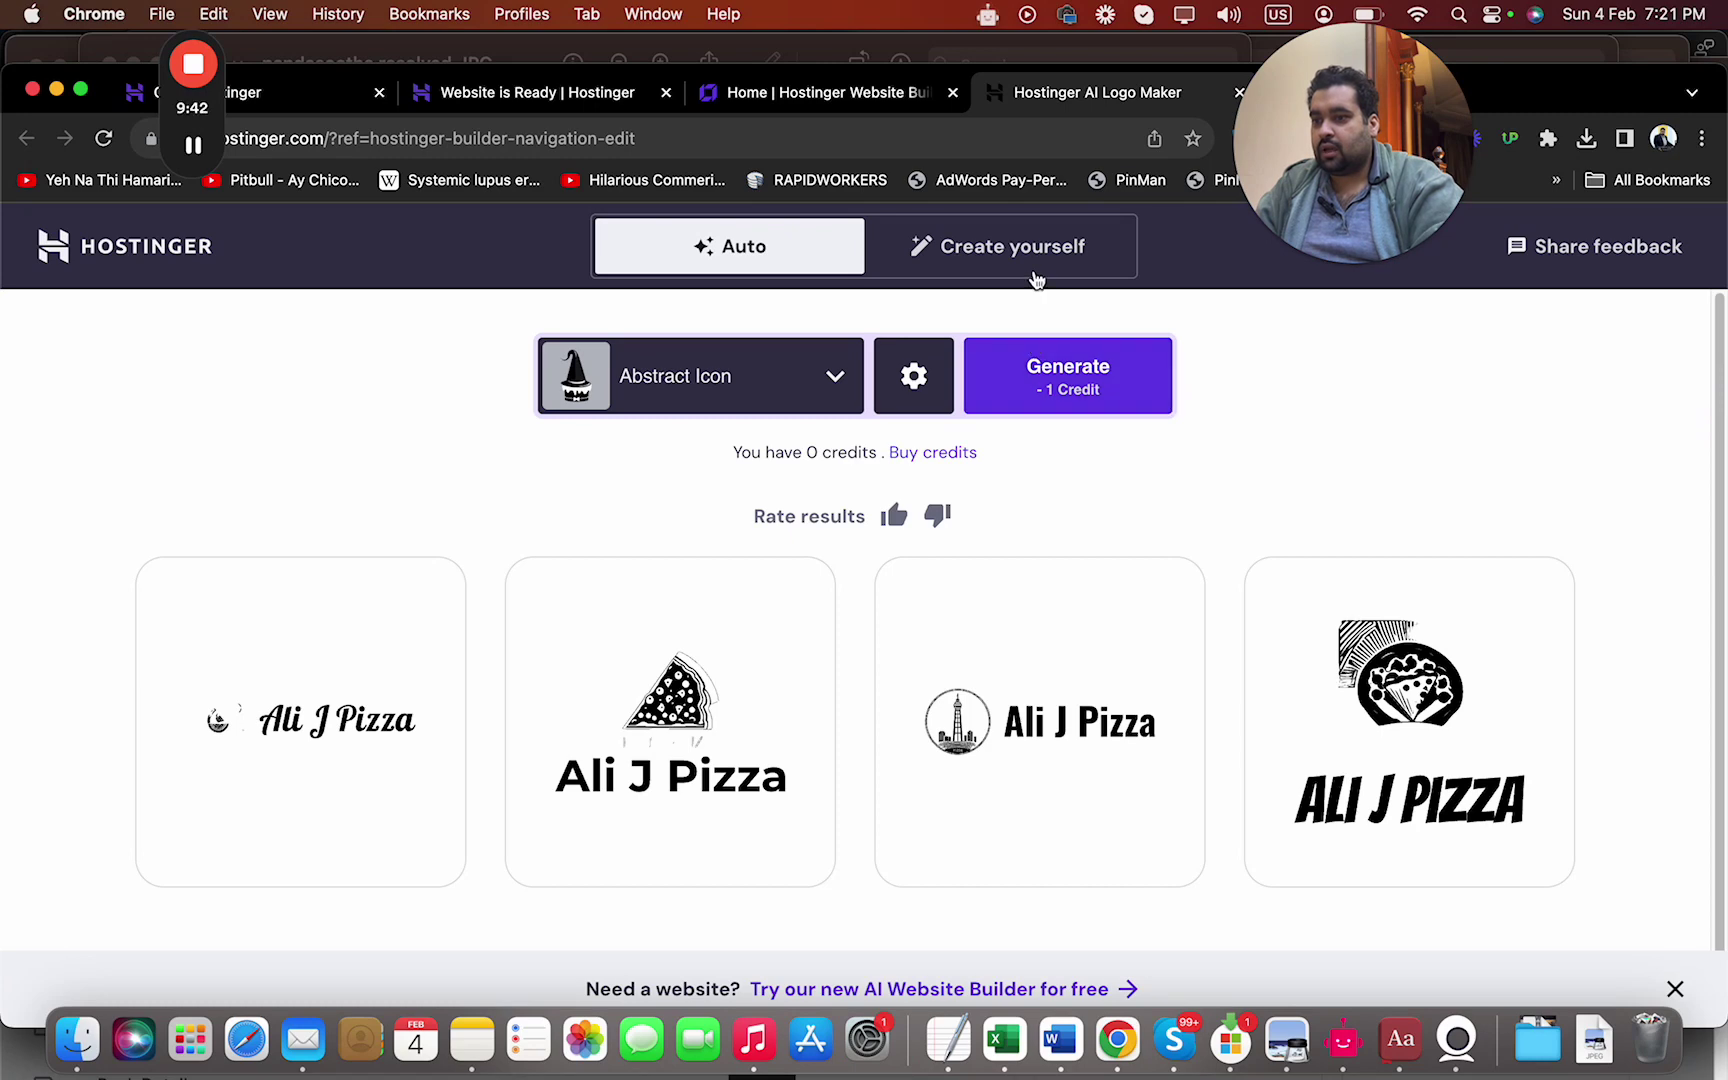
left_click(980, 254)
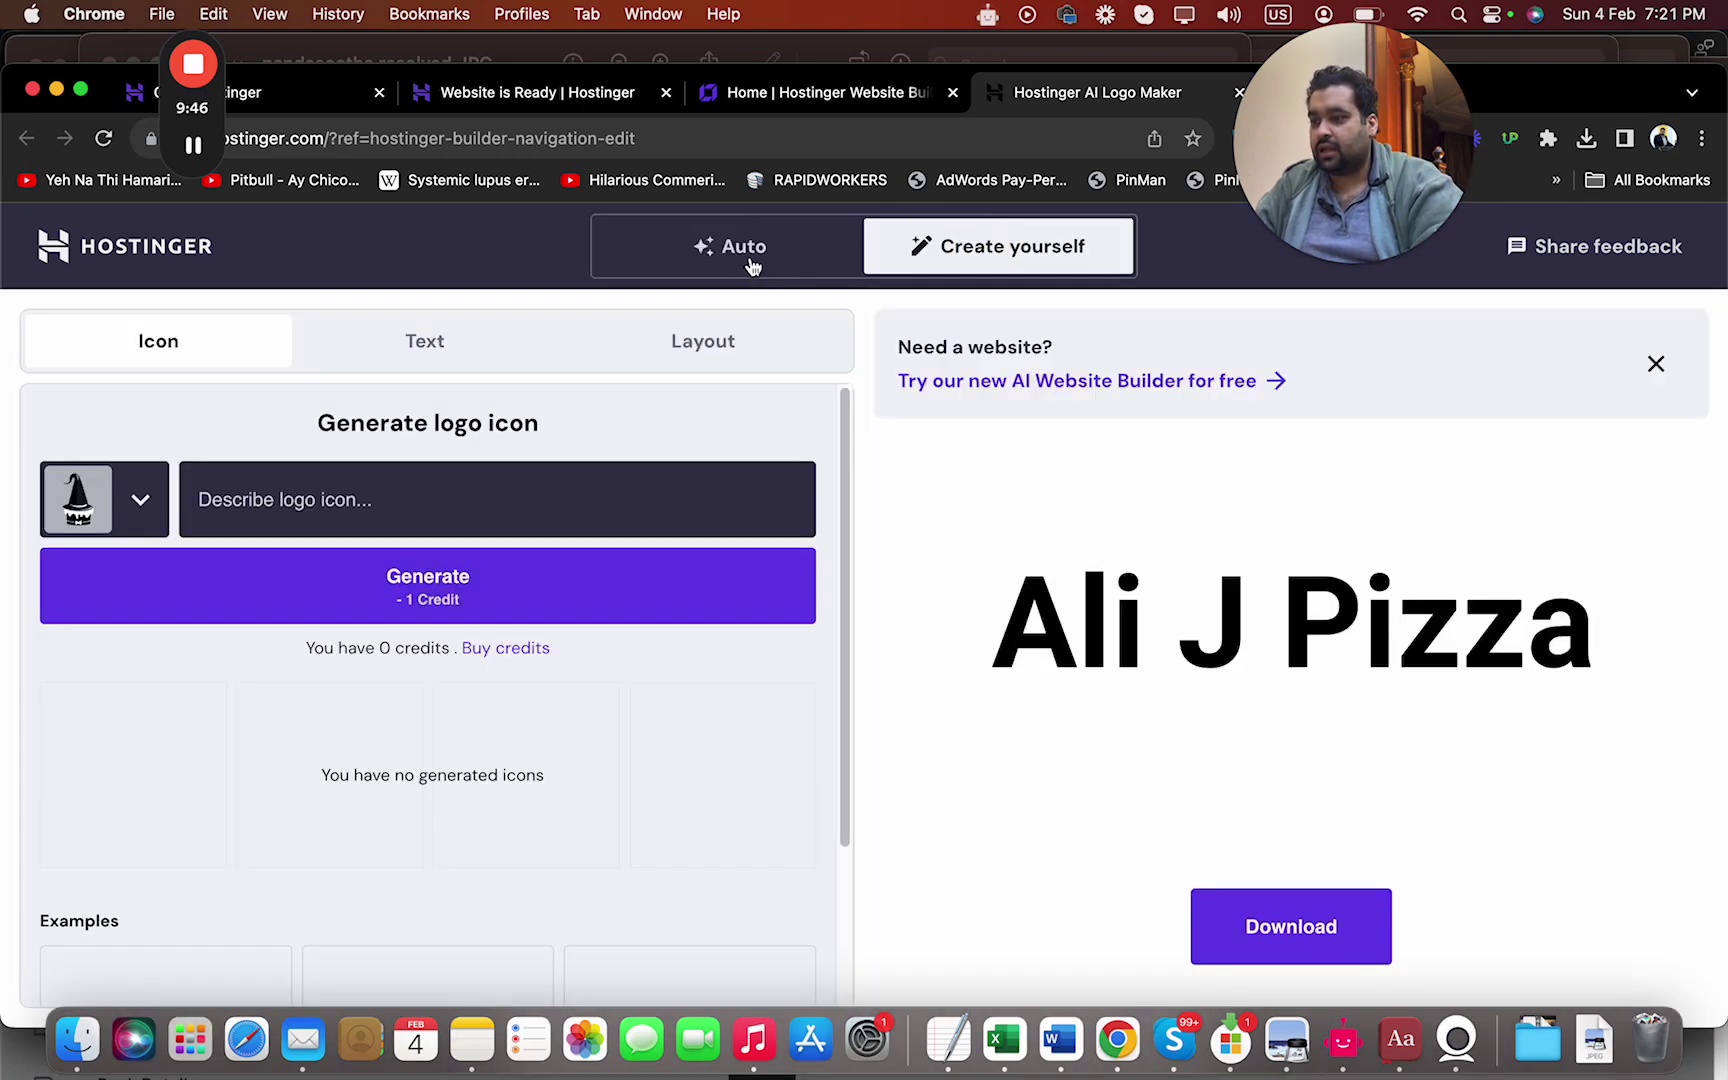
left_click(752, 266)
left_click(928, 261)
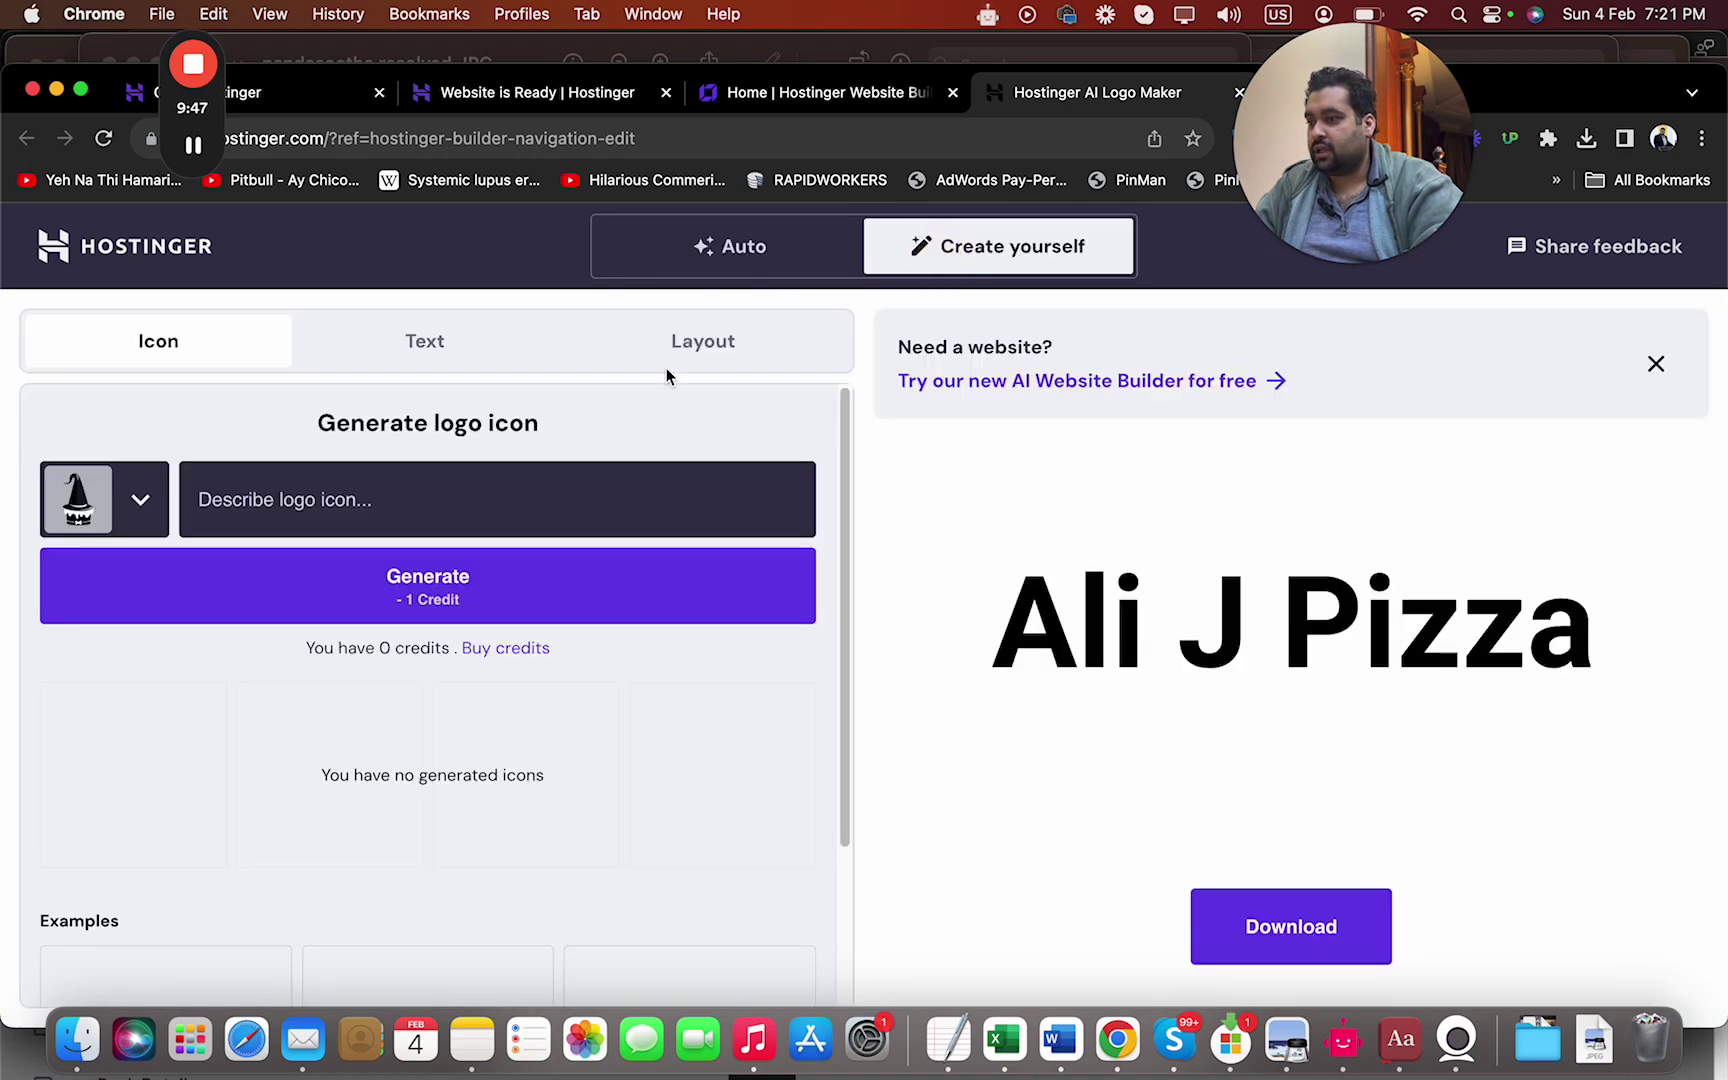
left_click(489, 361)
left_click_drag(373, 481, 52, 450)
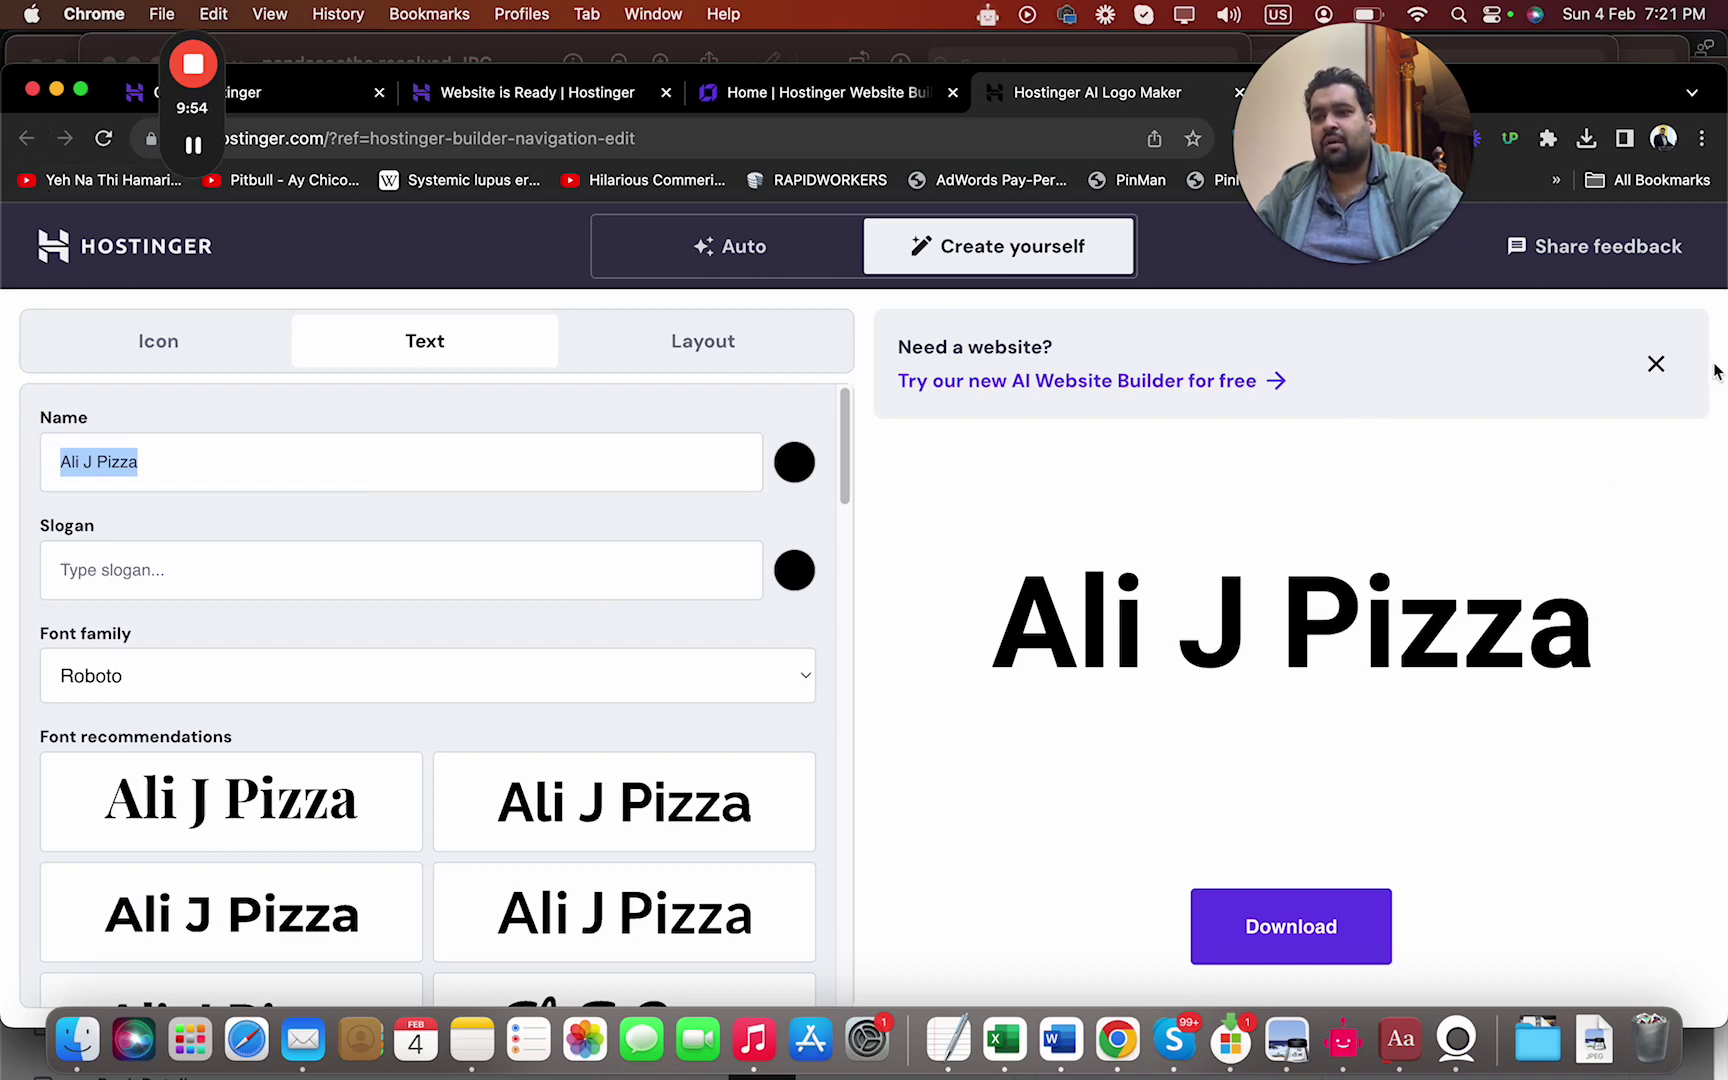
left_click(870, 100)
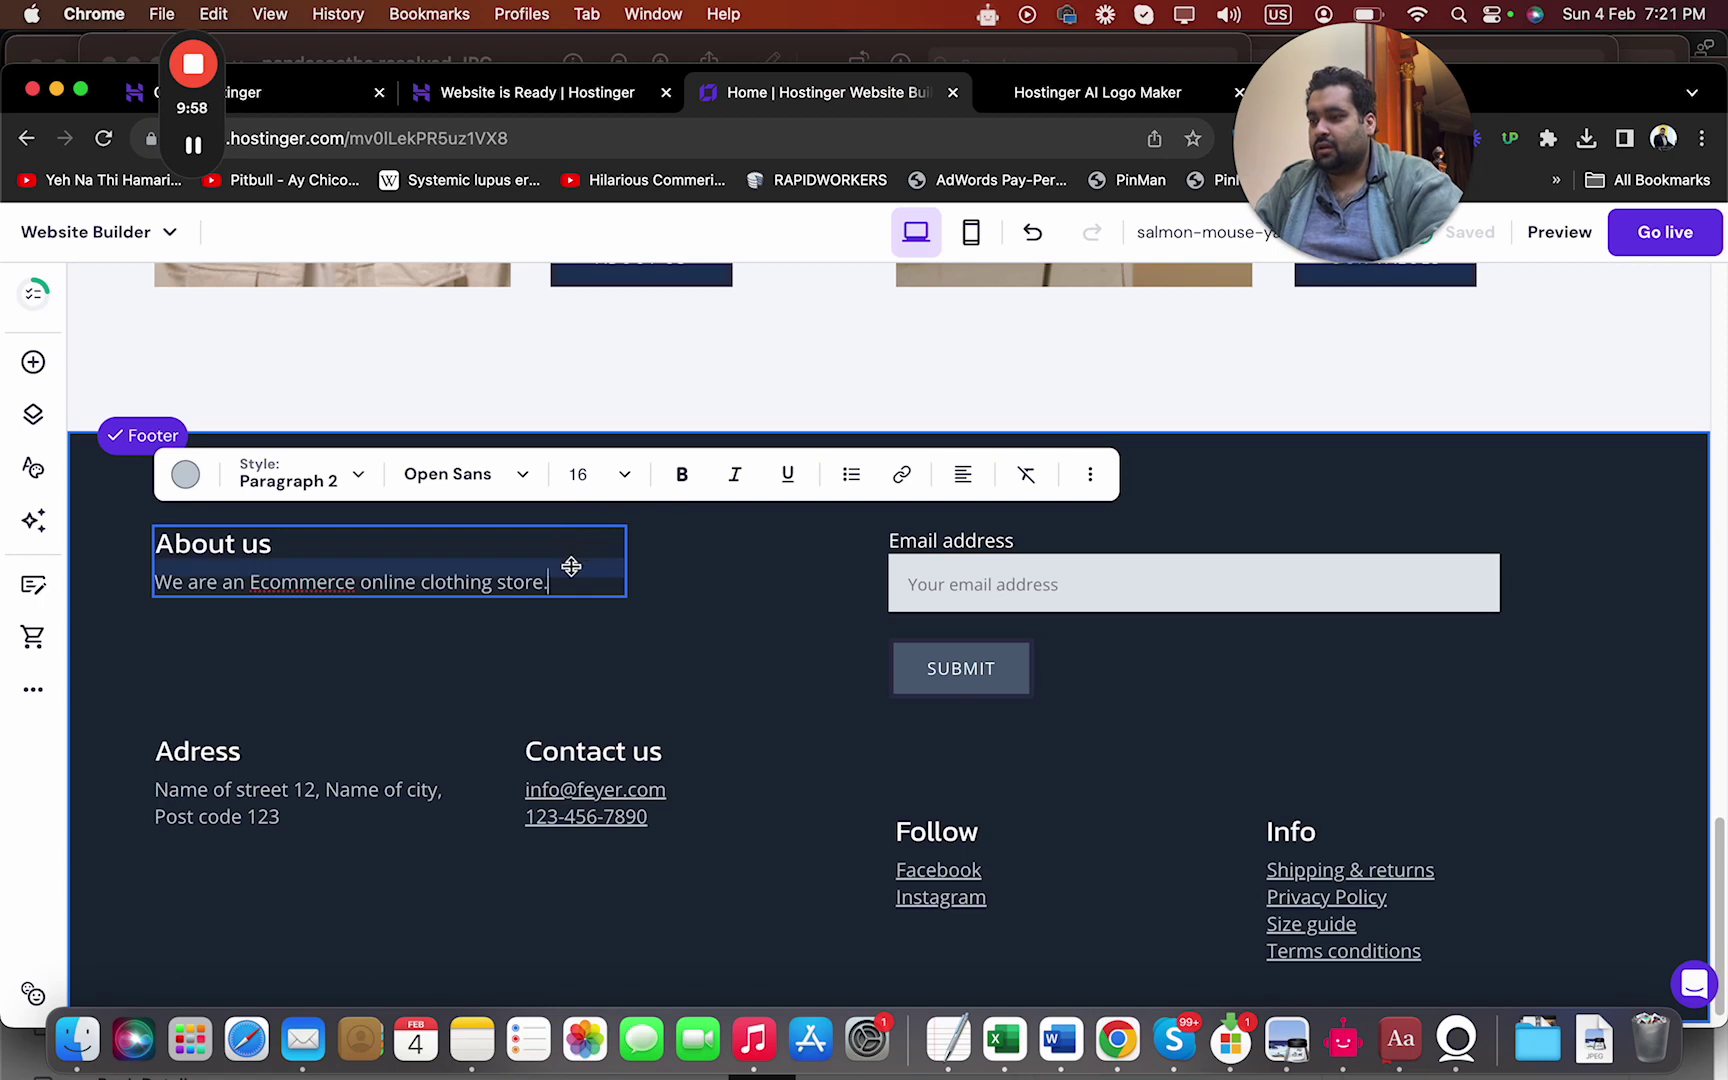
Move the footer's email form below the address block and back up beside the About us text
left_click(902, 588)
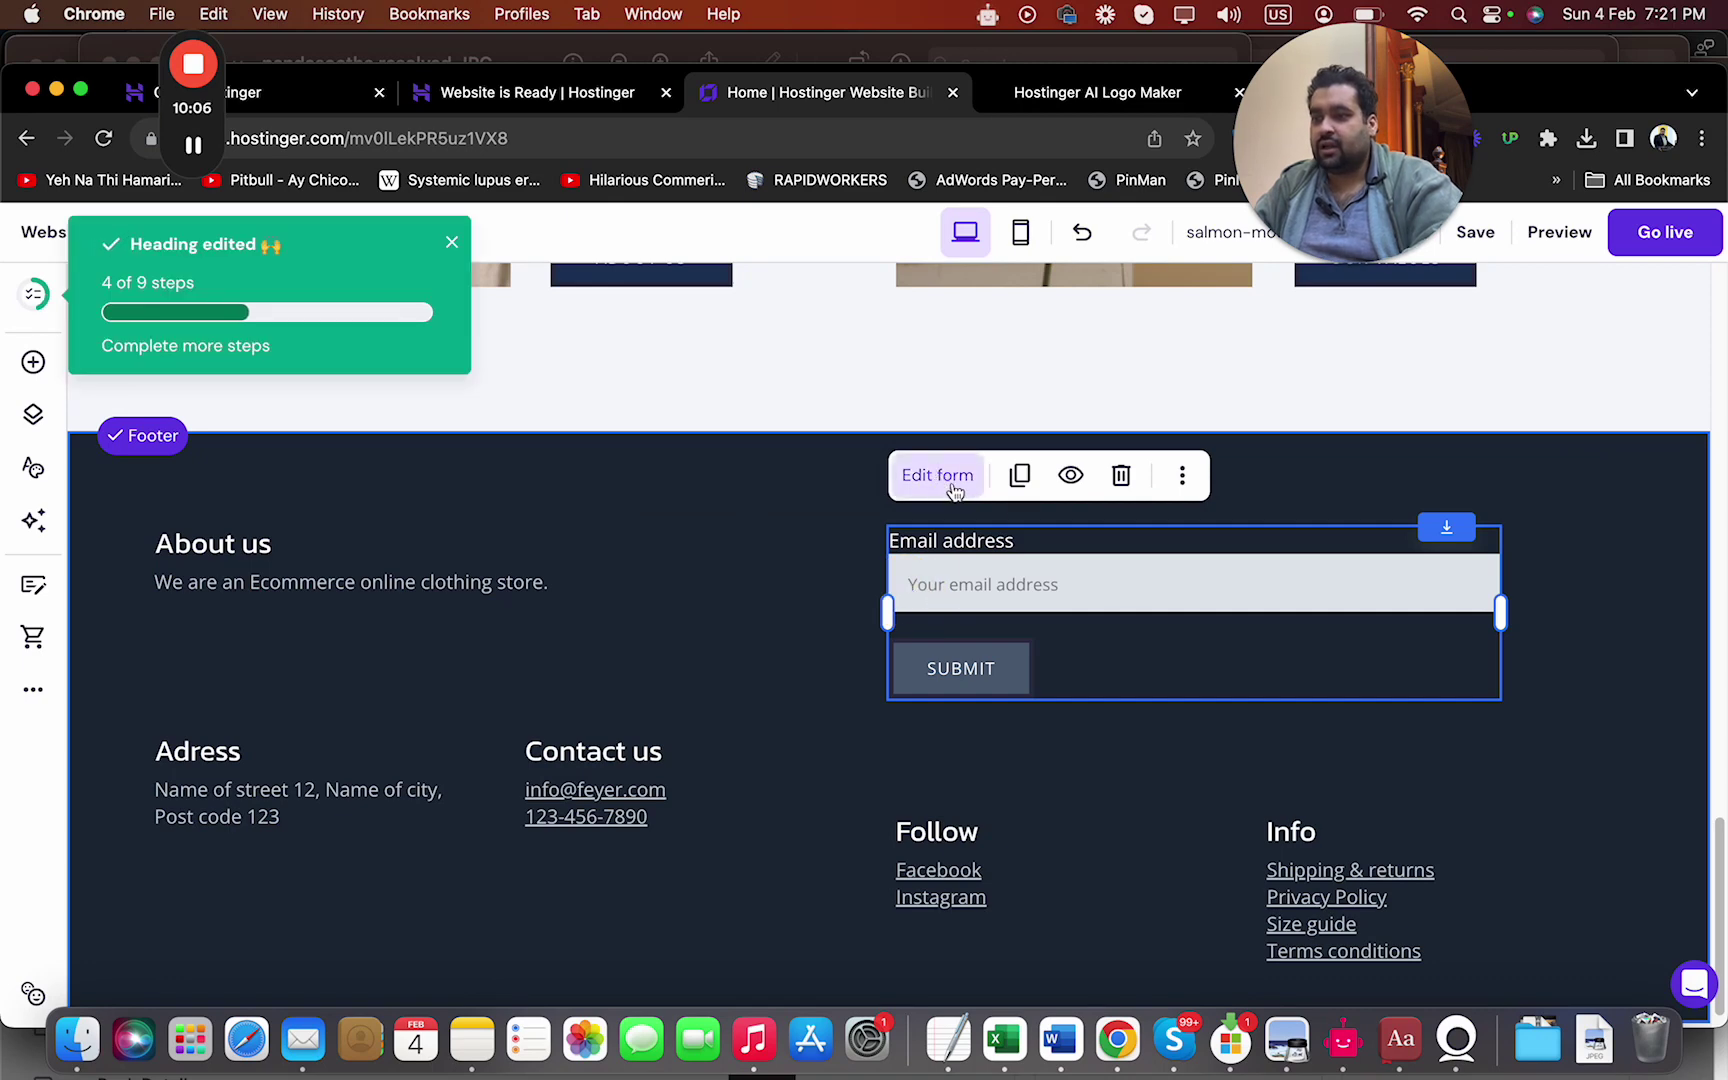
left_click(1178, 488)
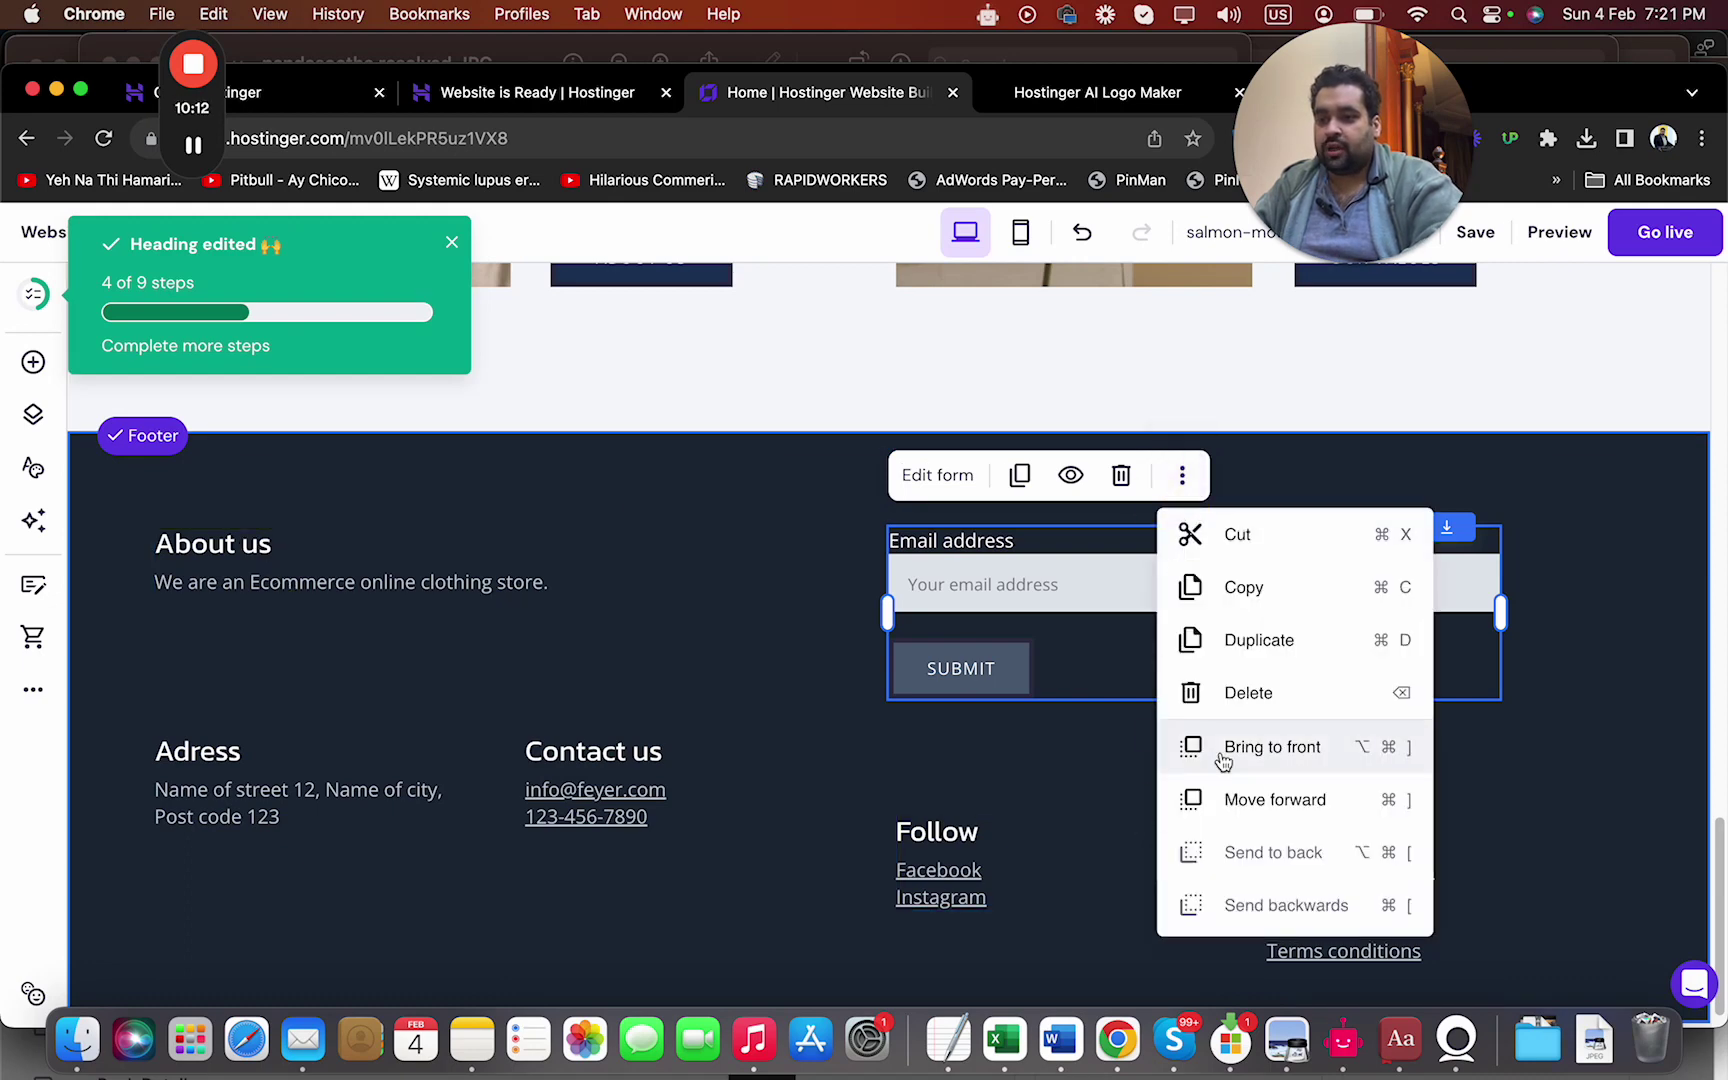
left_click(983, 670)
left_click_drag(952, 712, 278, 962)
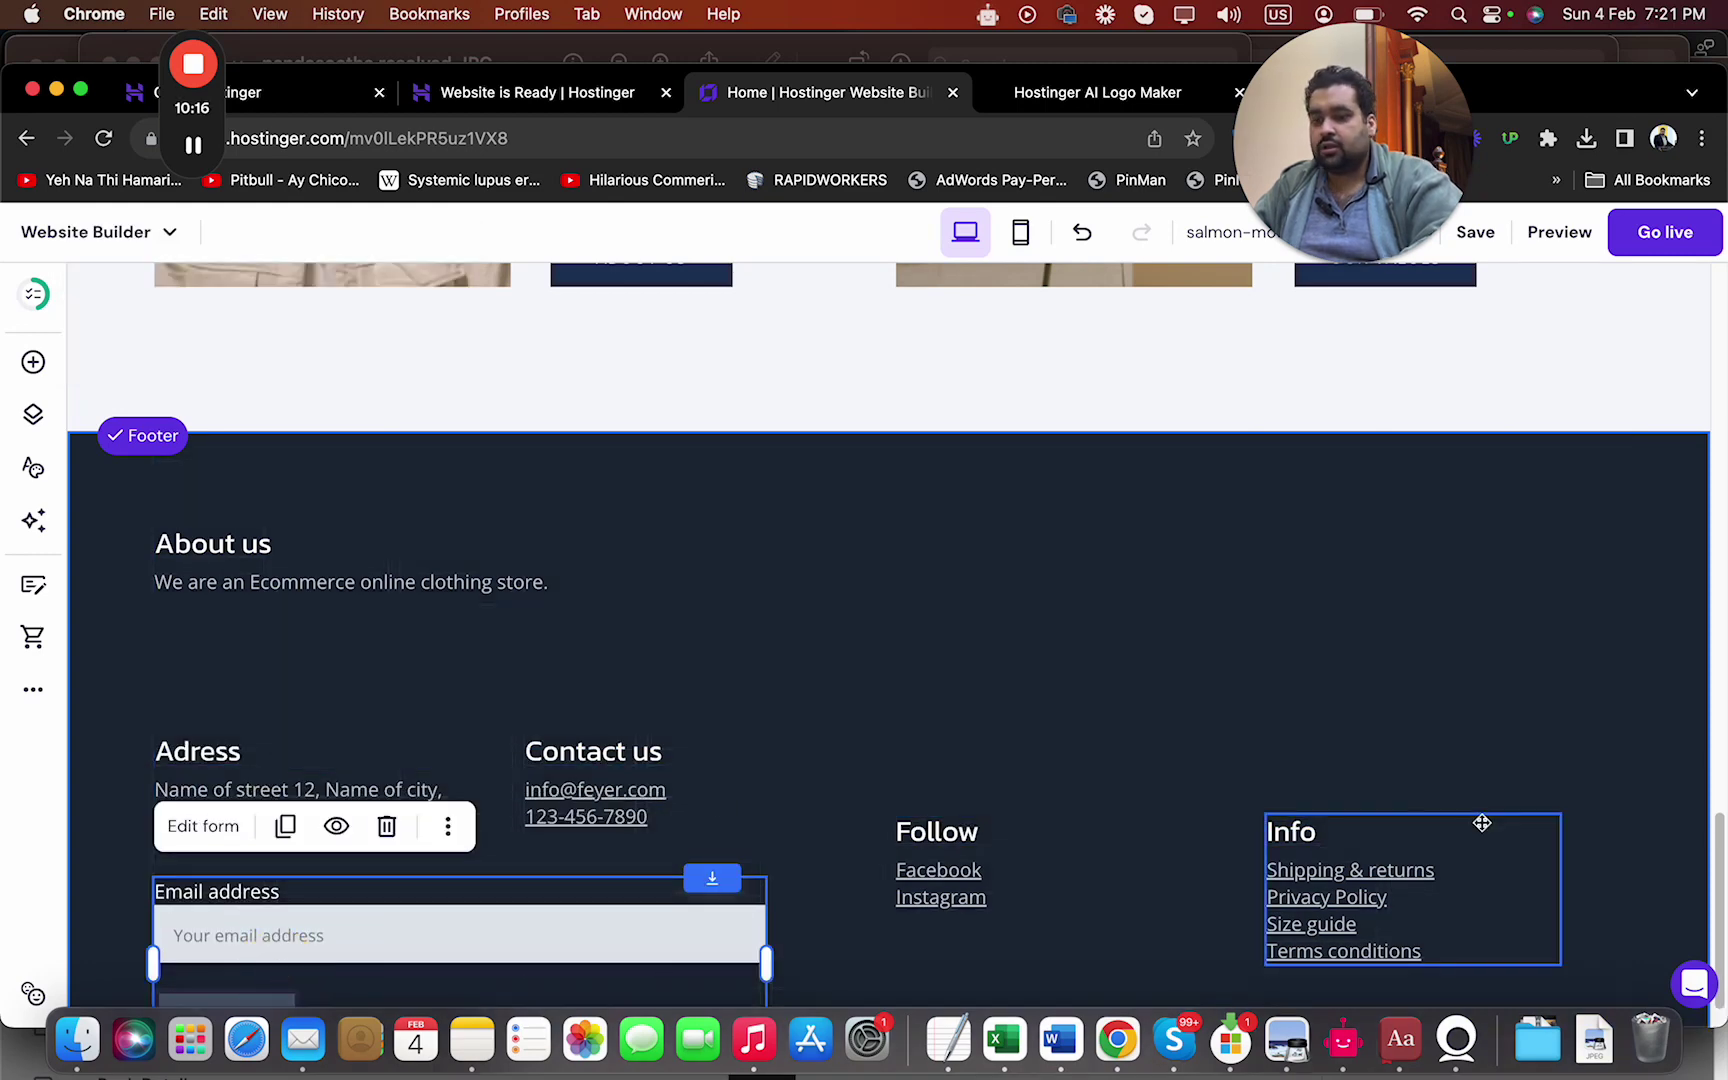
scroll(1718, 905, "down", 1)
left_click_drag(532, 859, 1274, 495)
Move the footer's About us text down and back to its place above the address block, and nudge the address block
left_click_drag(364, 497, 360, 894)
left_click(281, 702)
mouse_move(281, 702)
left_mouse_down()
mouse_move(278, 451)
mouse_move(274, 726)
left_mouse_up()
left_click_drag(262, 895, 267, 455)
Replace the phone number in the footer's Contact us block with "Call Me."
left_click(700, 727)
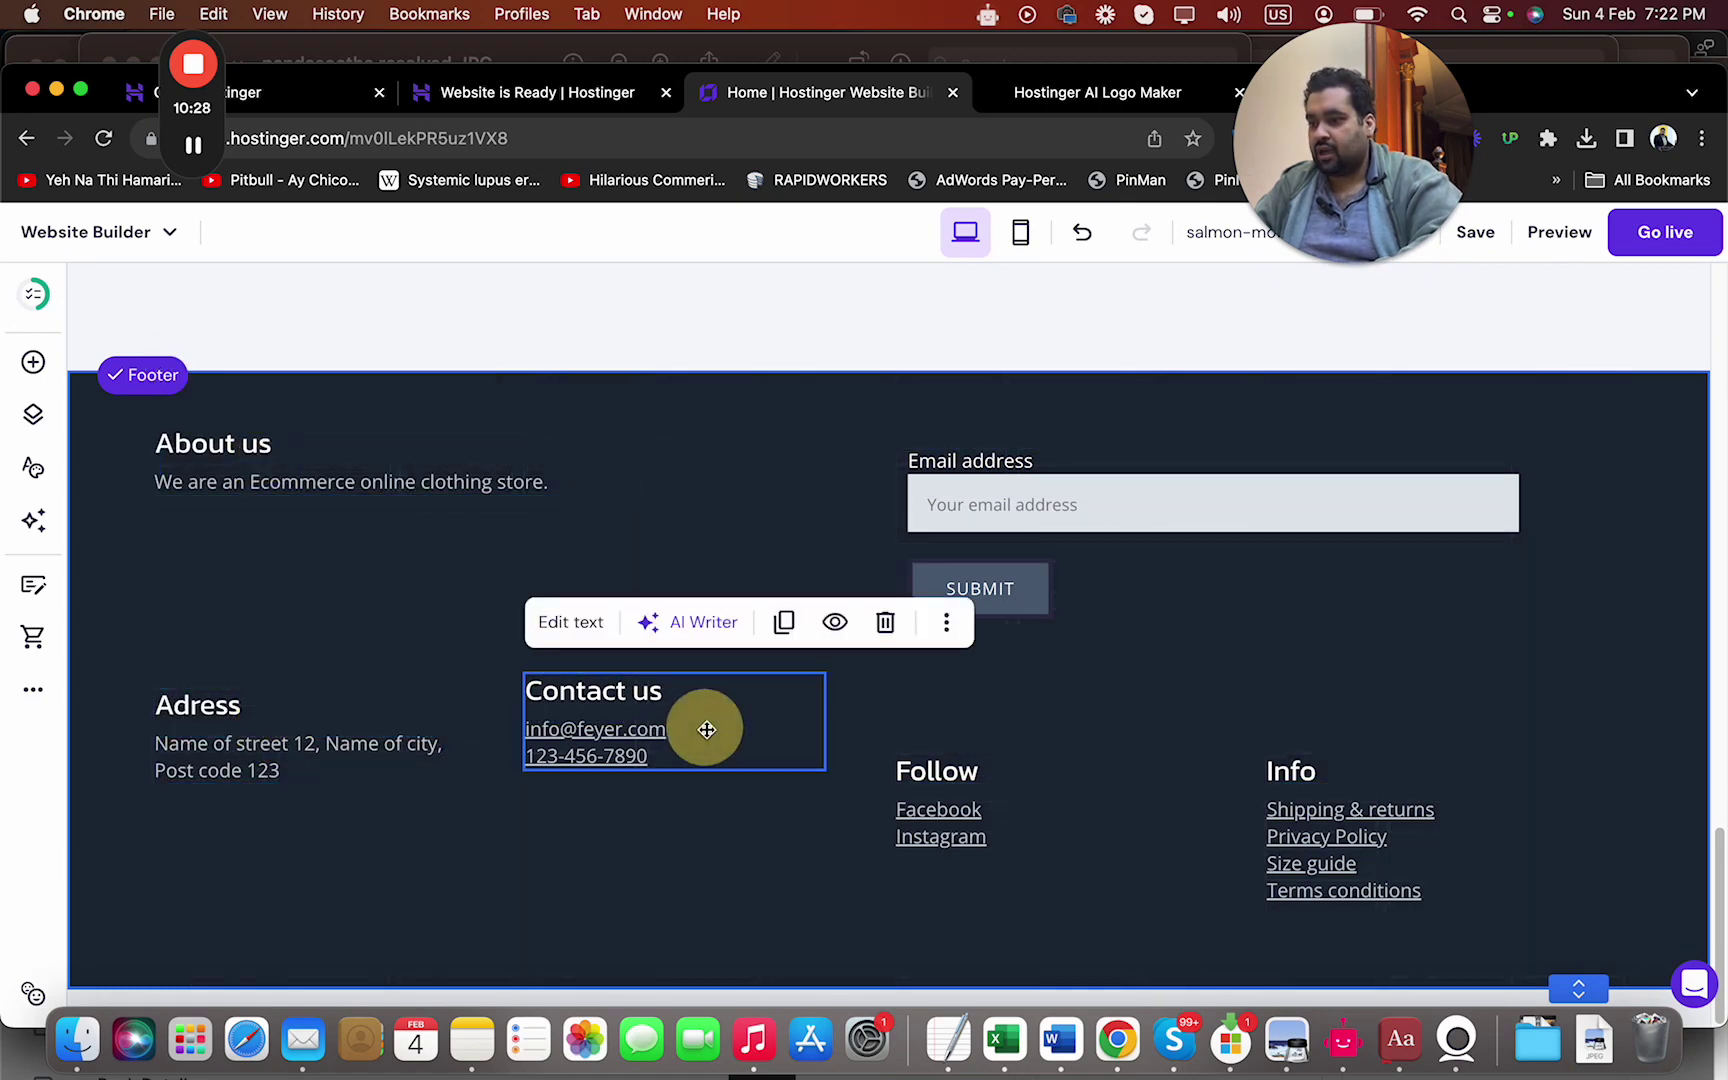
left_click(690, 744)
left_click_drag(649, 756, 524, 751)
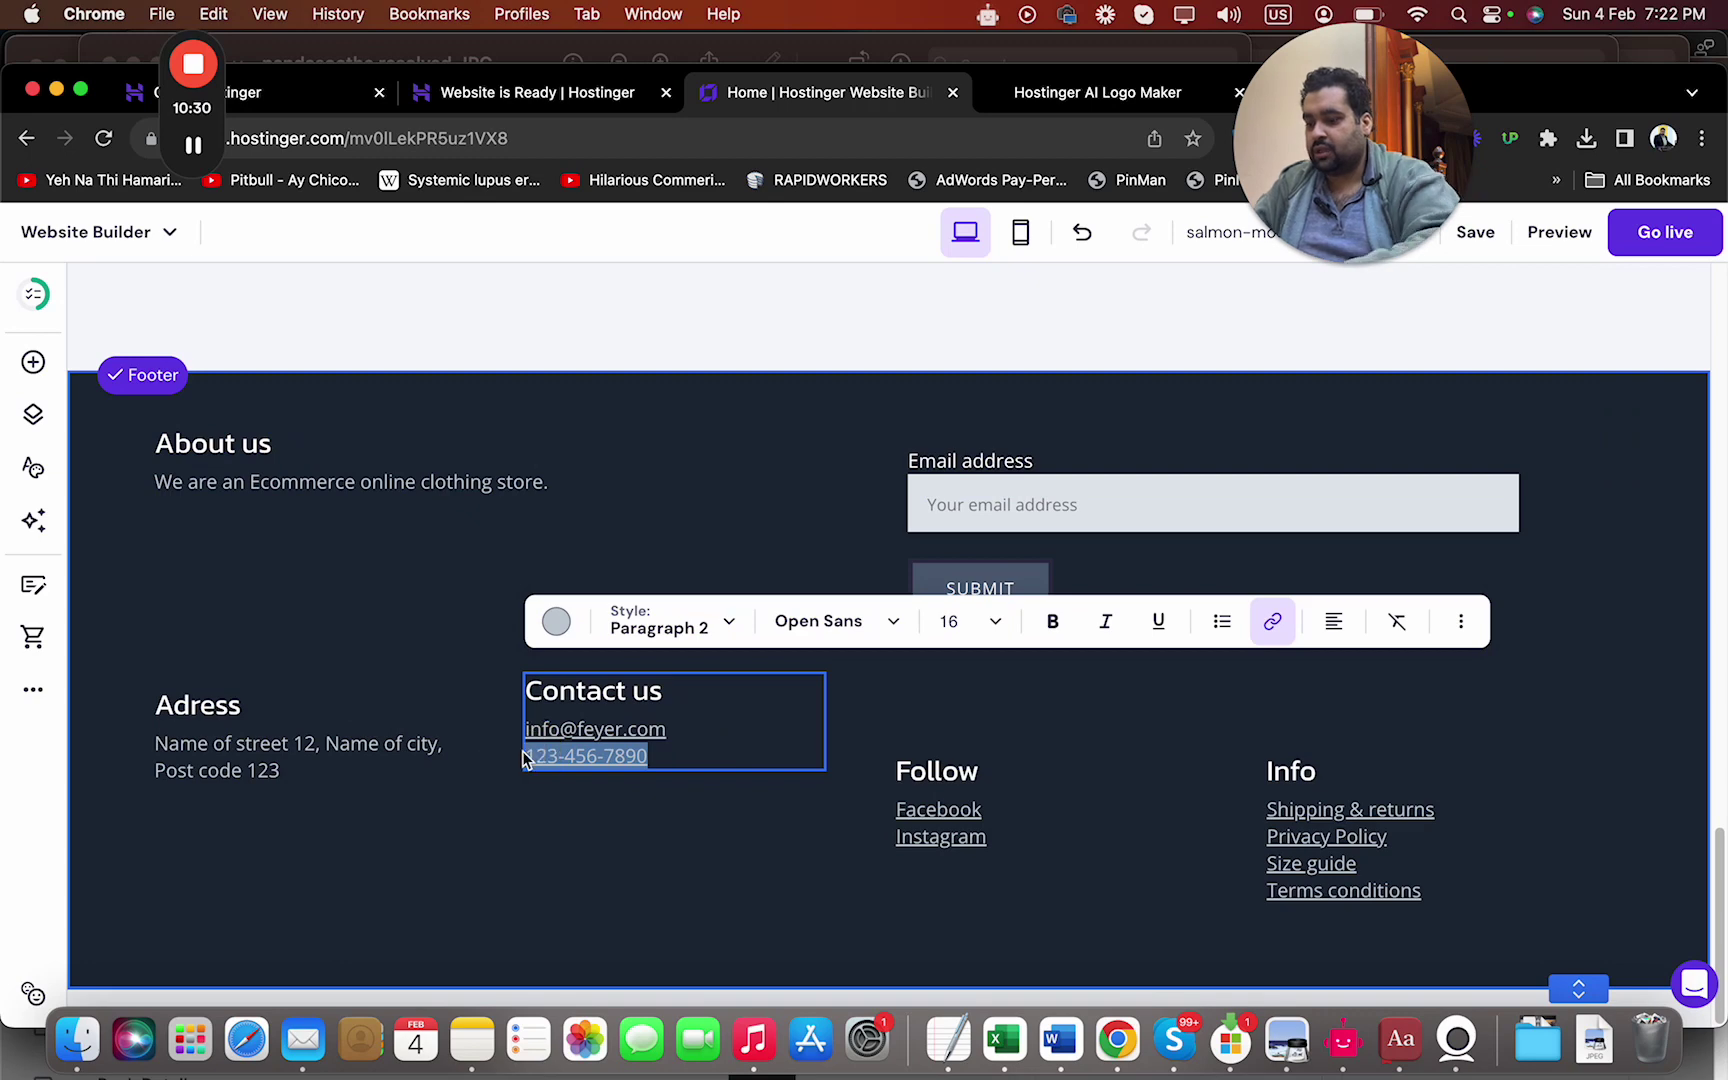
type("Call Me.")
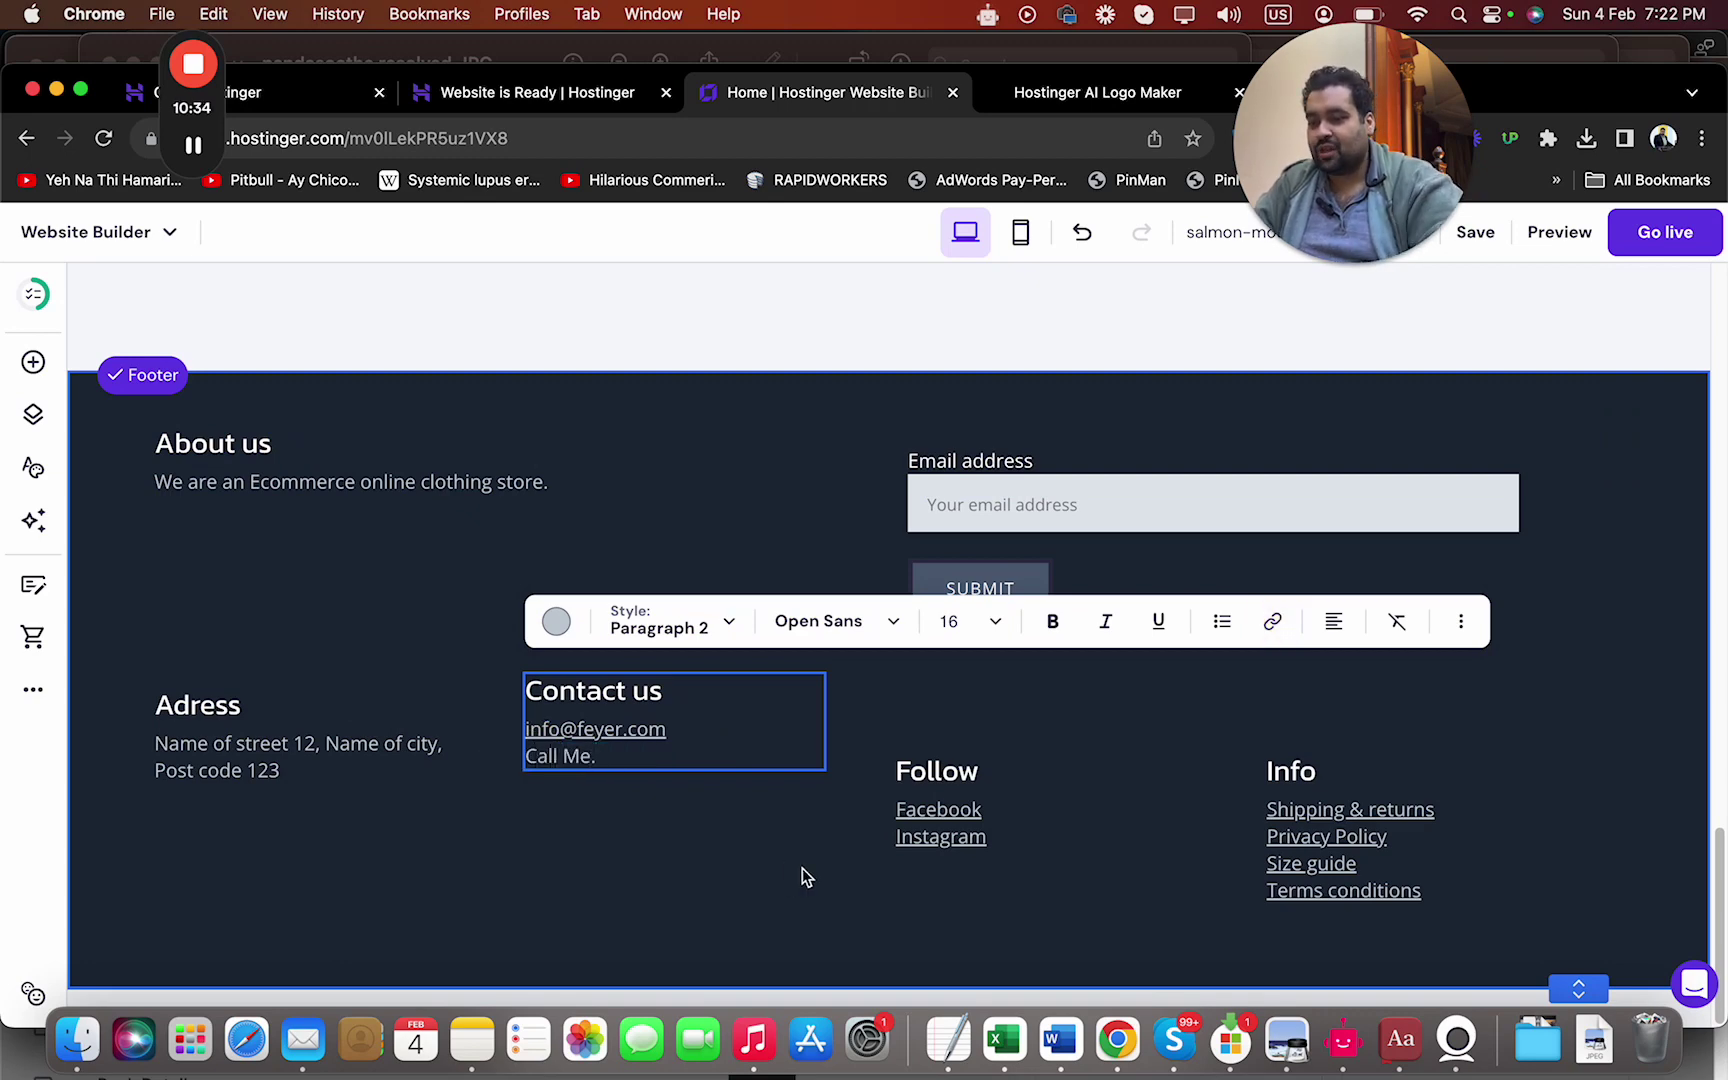
left_click(779, 837)
Add a "Social Media" line below Instagram in the footer's Follow block, leaving a blank line between them
left_click(955, 816)
left_click(962, 827)
left_click(1009, 834)
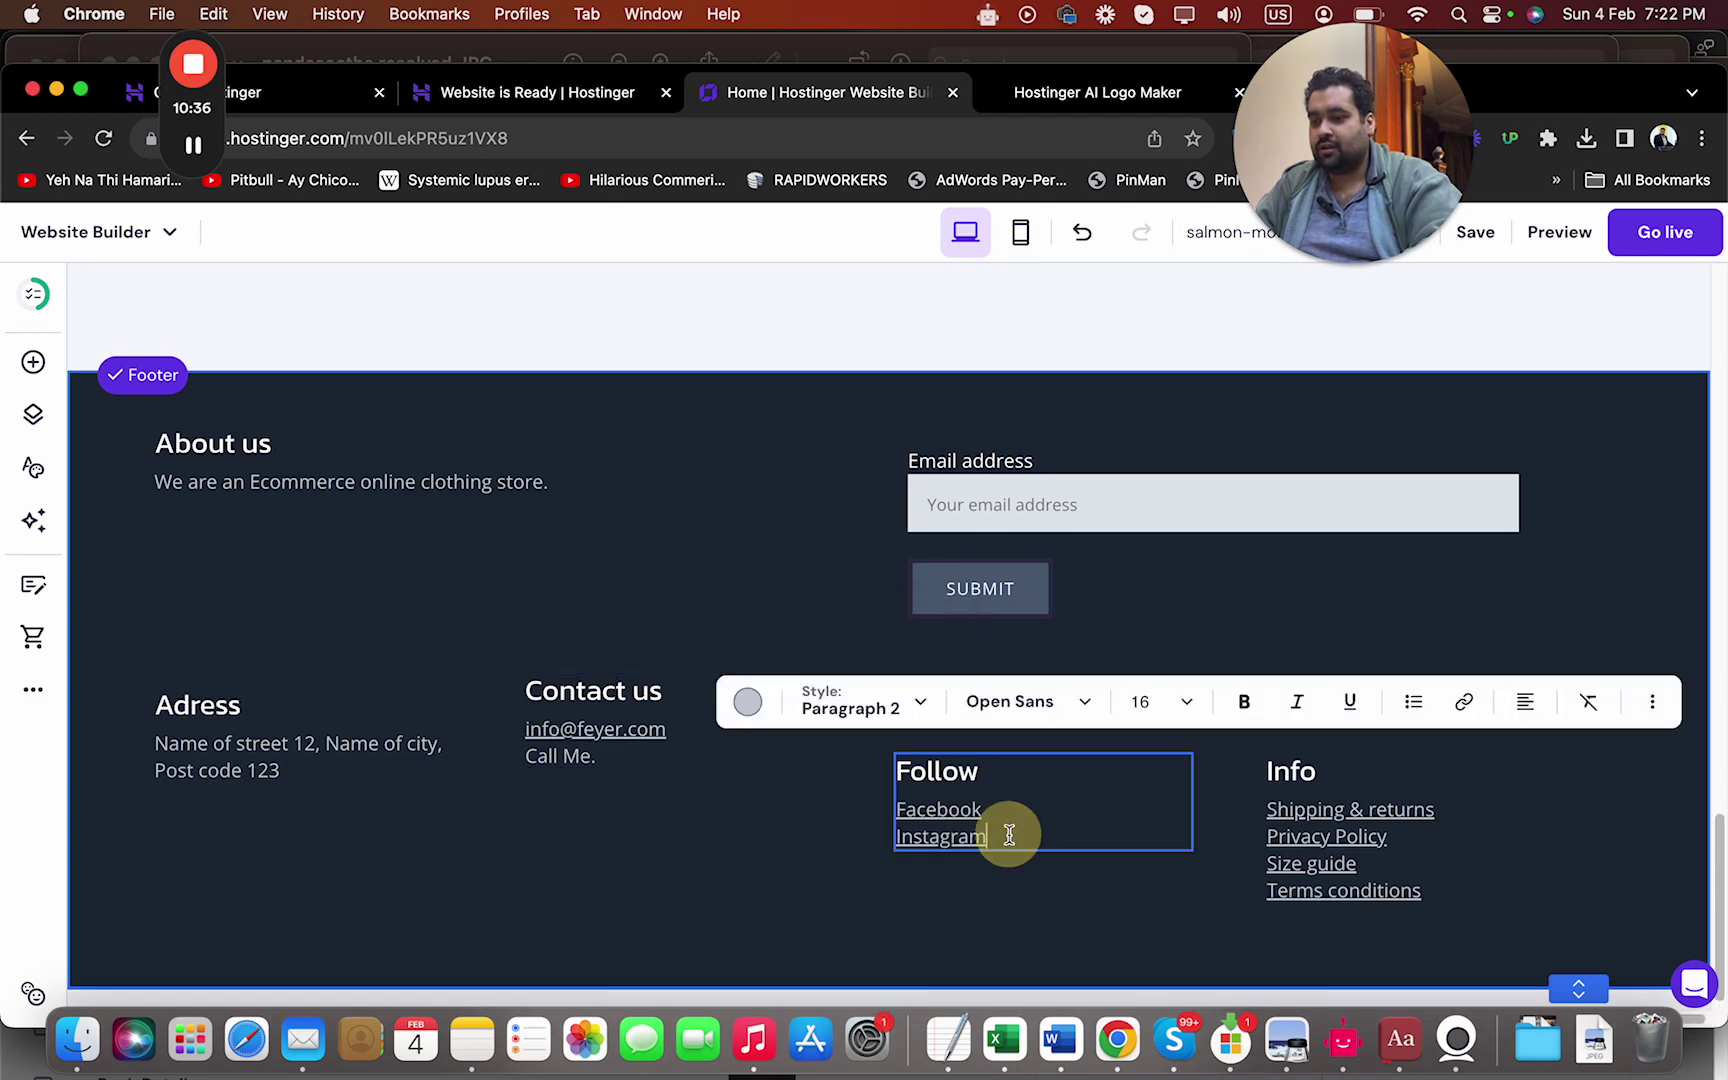
key("Return")
key("Return")
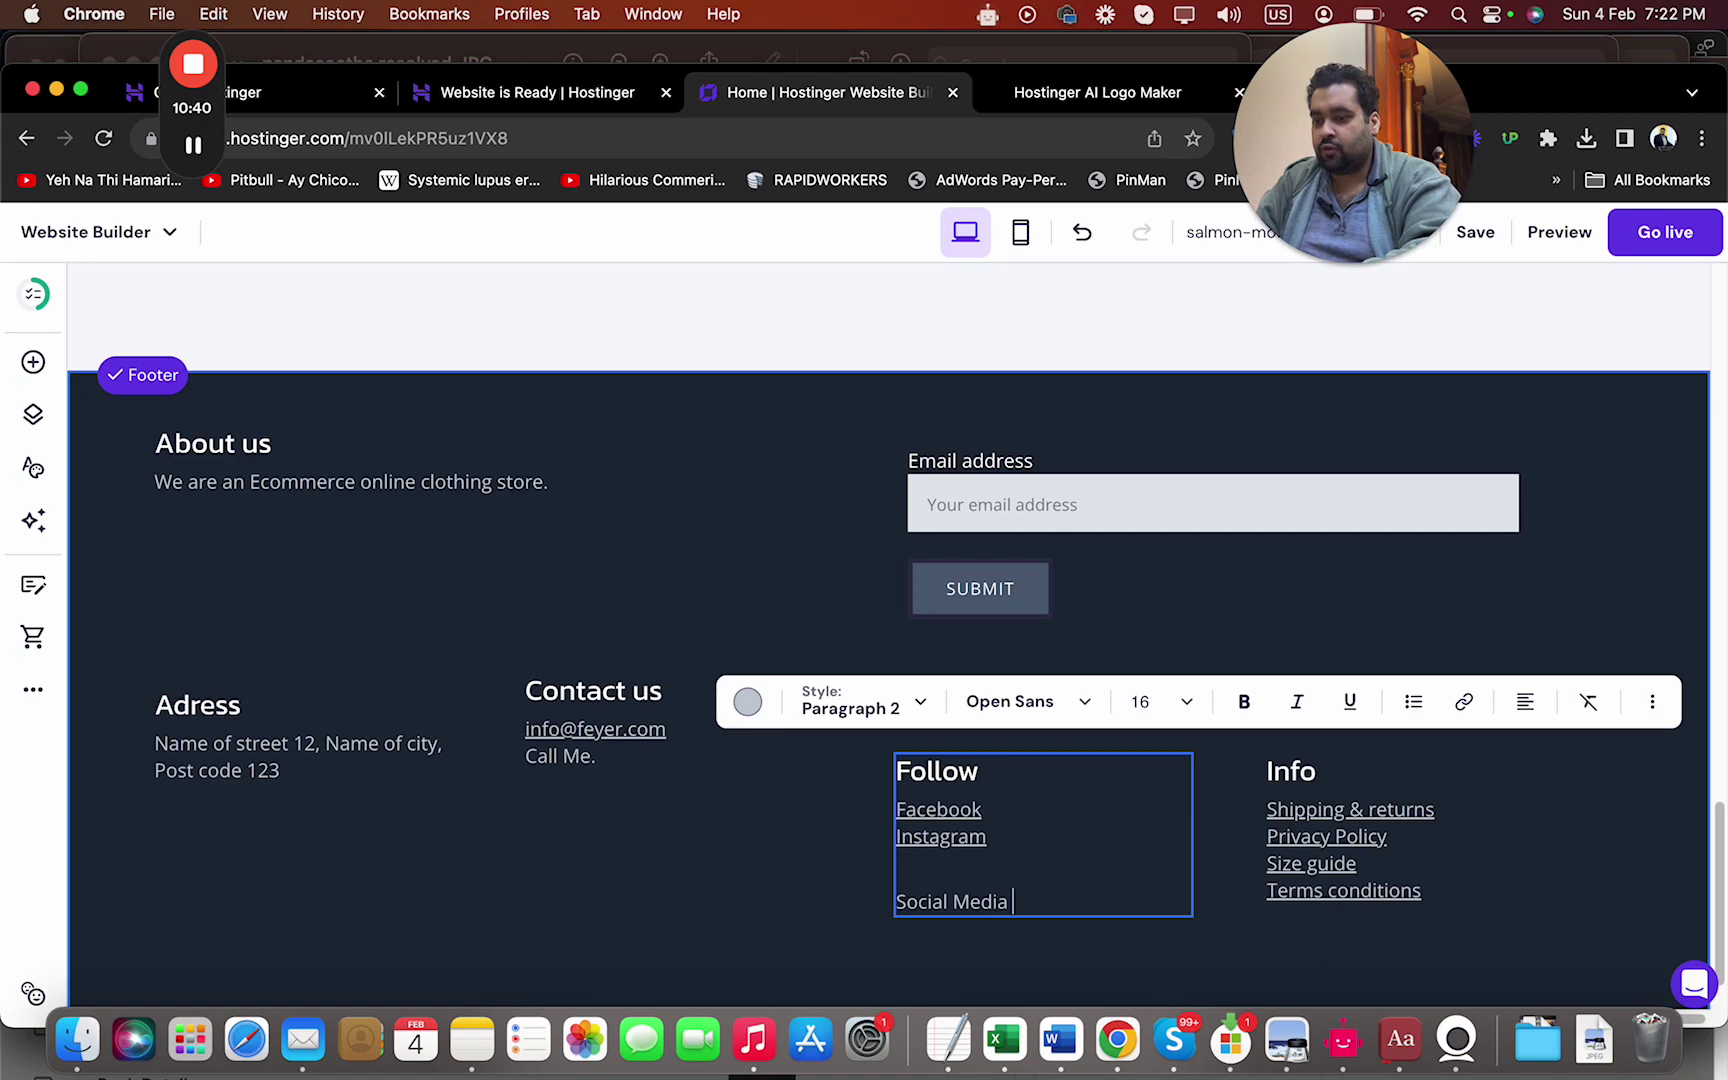
Enter facebook.com/alijpizza in the browser's address field, copy it, and clear the field
left_click(873, 138)
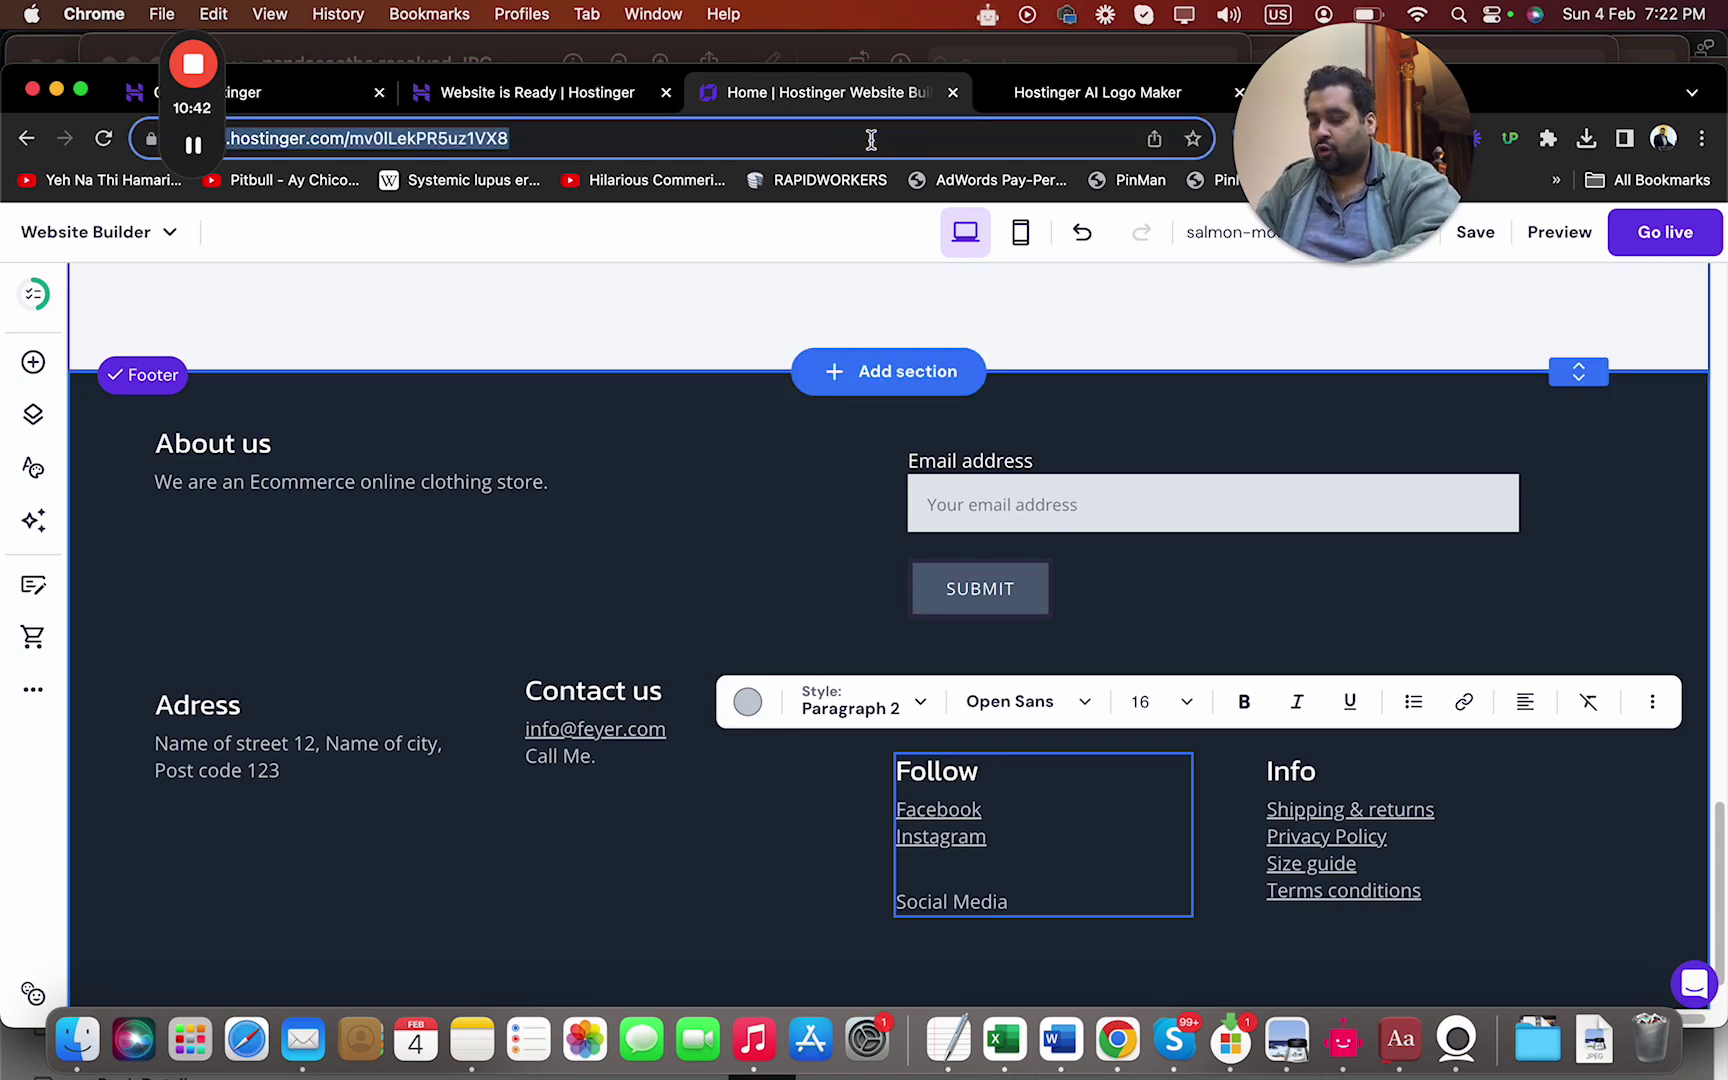
type("facebook.com/")
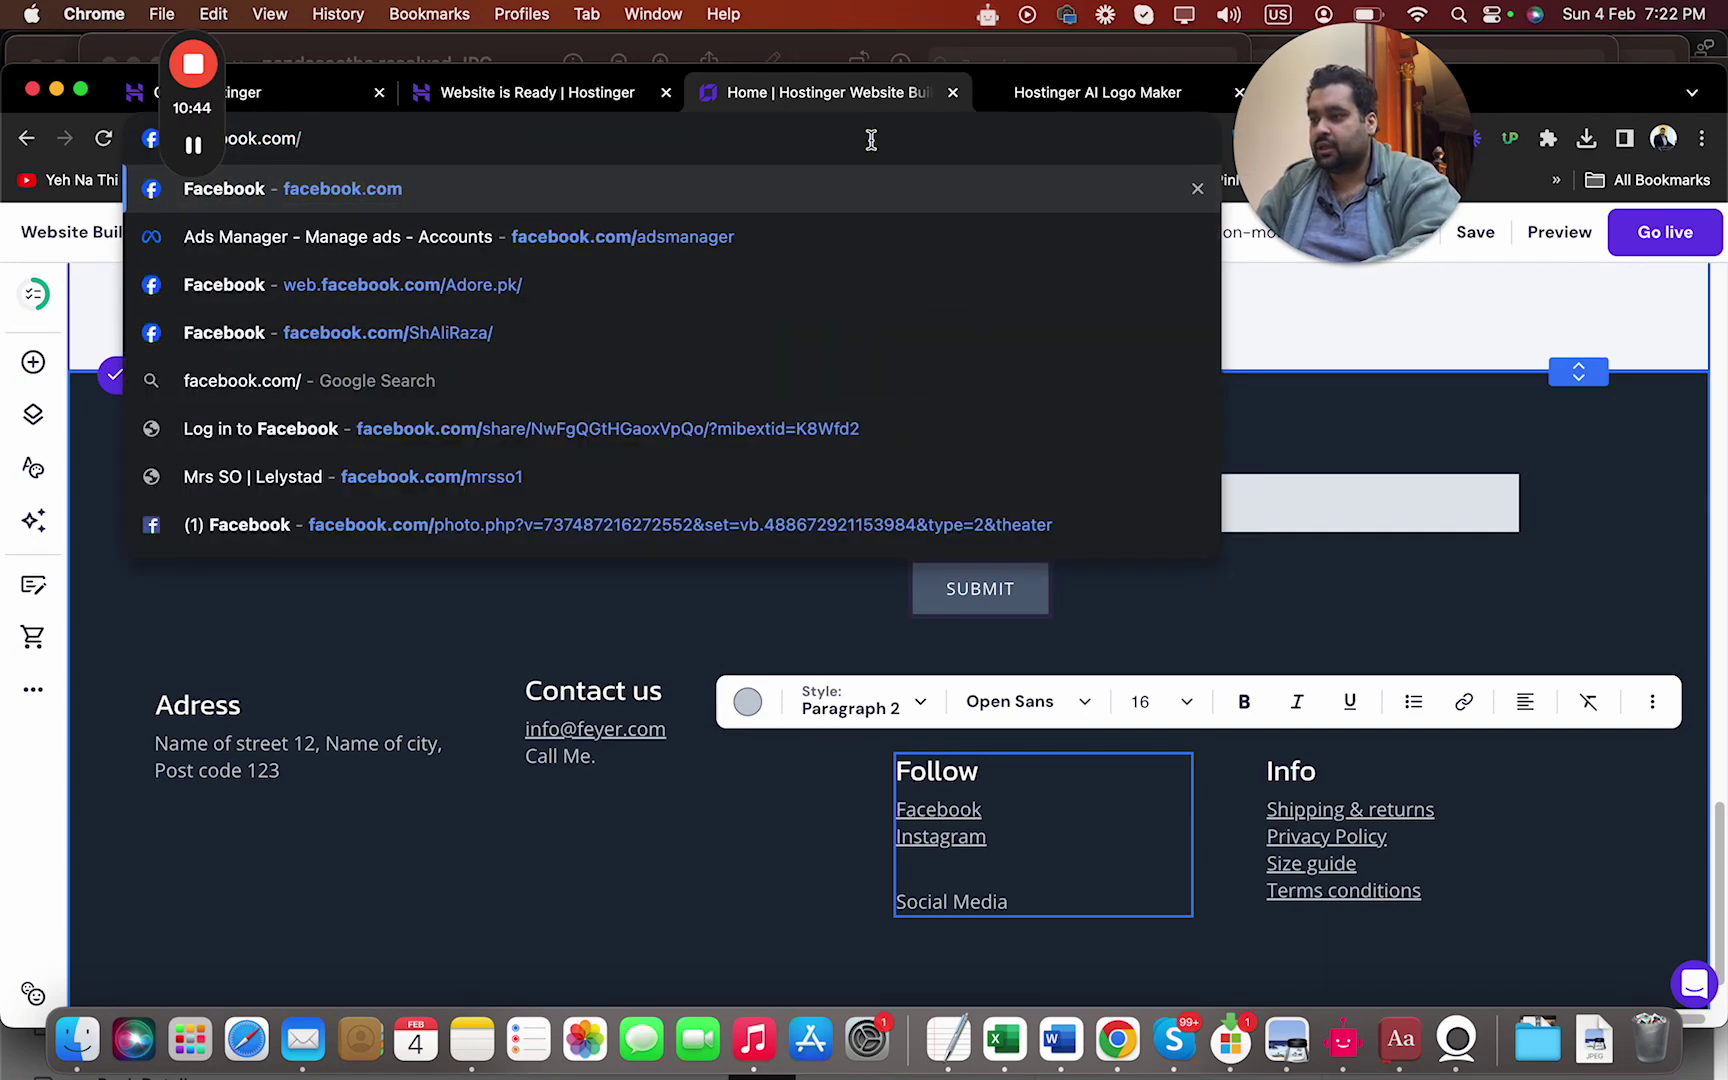
type("alijpizza")
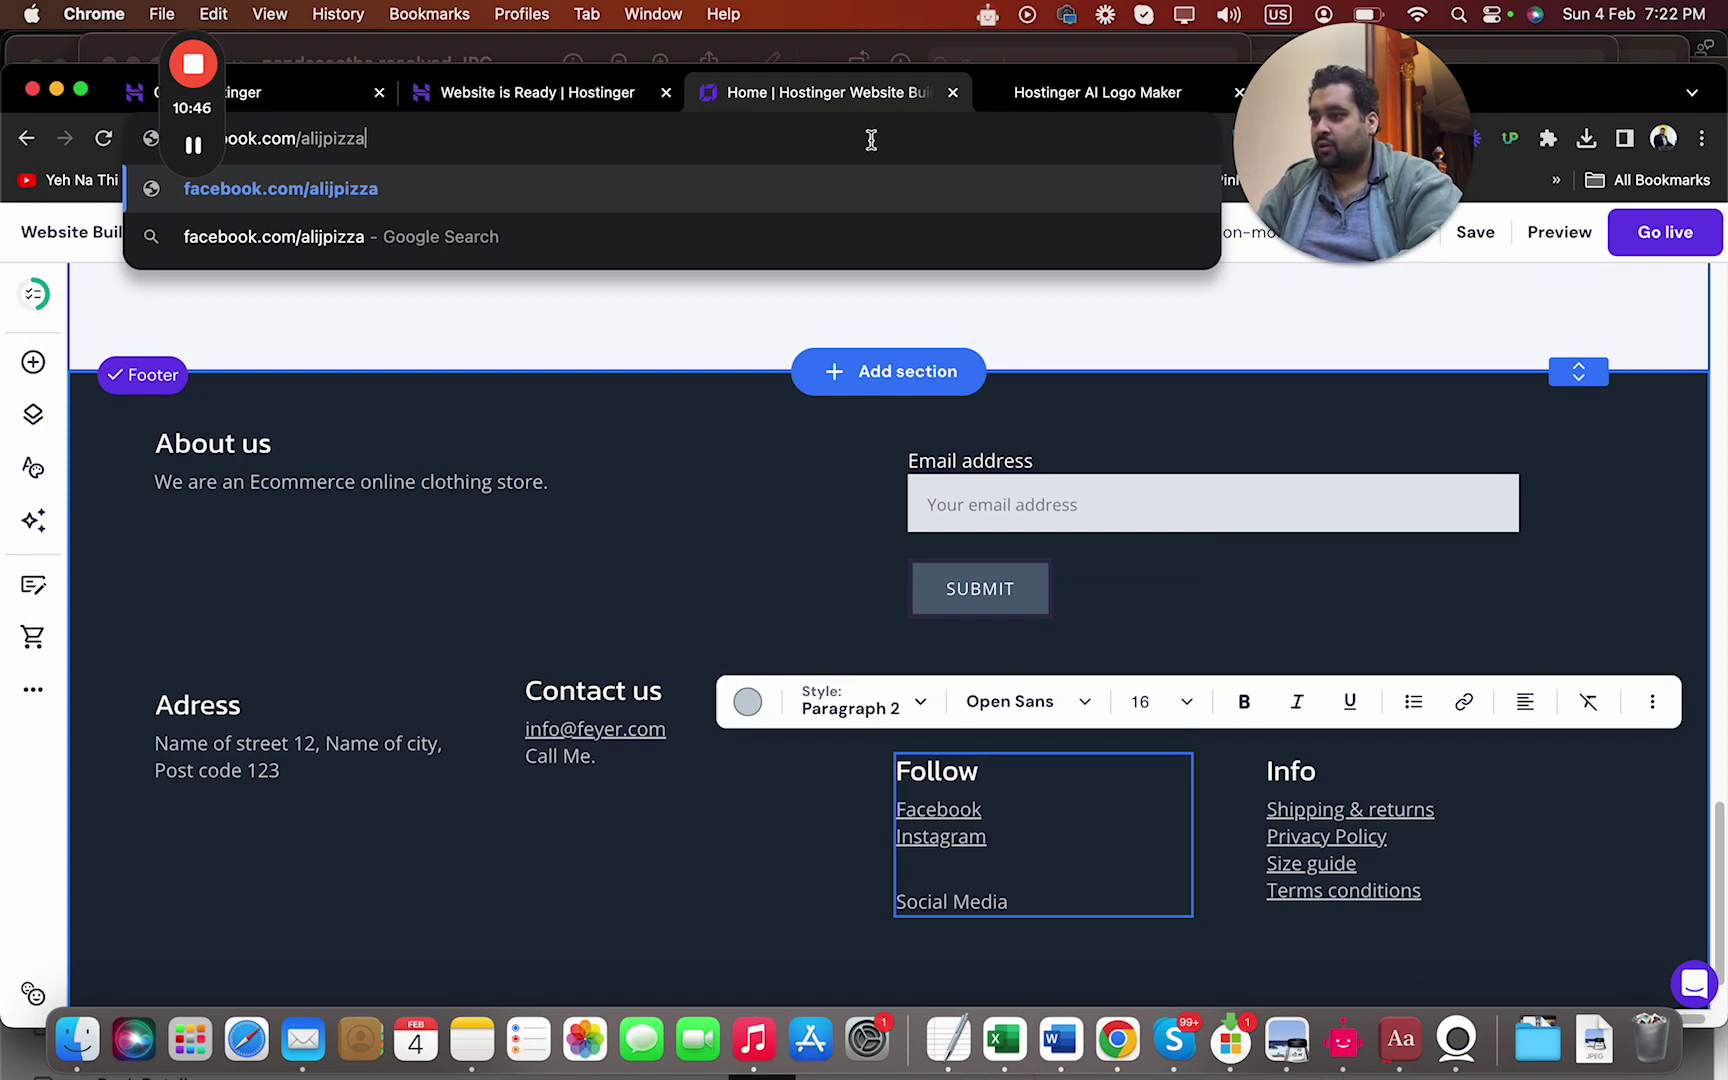
key("super+a")
key("super+c")
key("BackSpace")
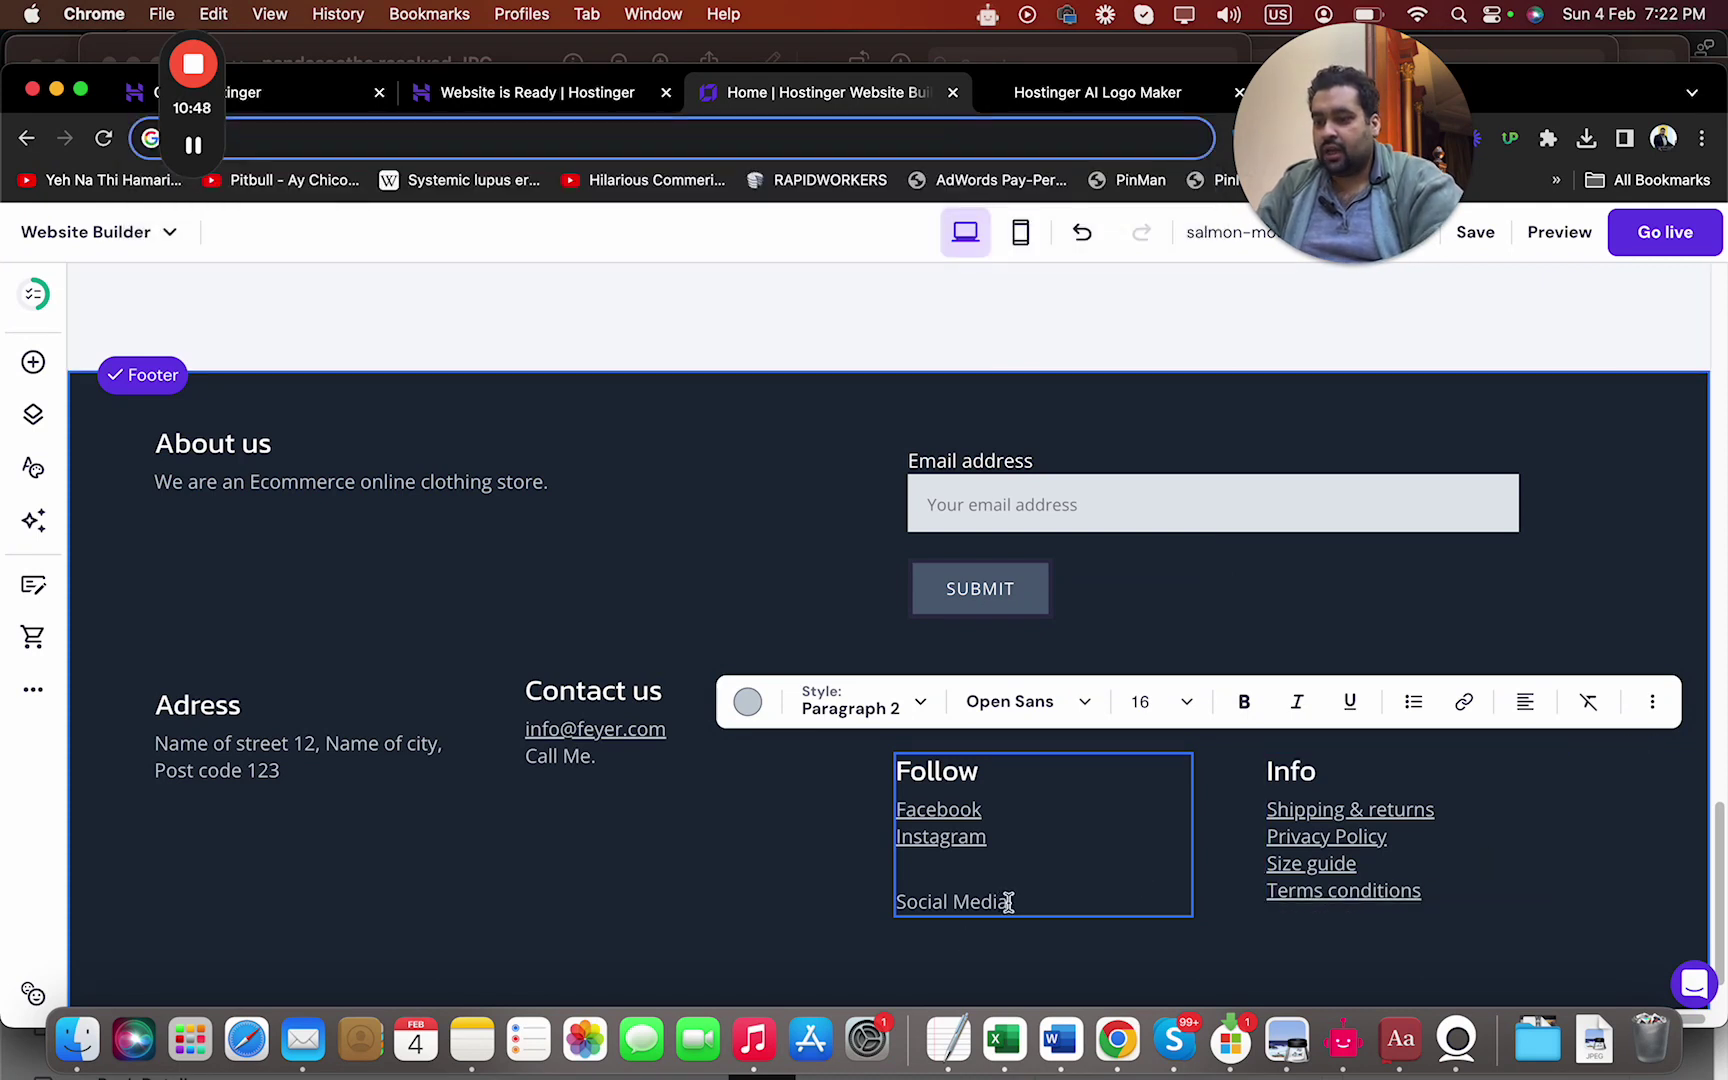
Link the Social Media text in the footer's Follow block to the copied facebook.com/alijpizza address
left_click_drag(1008, 902, 897, 902)
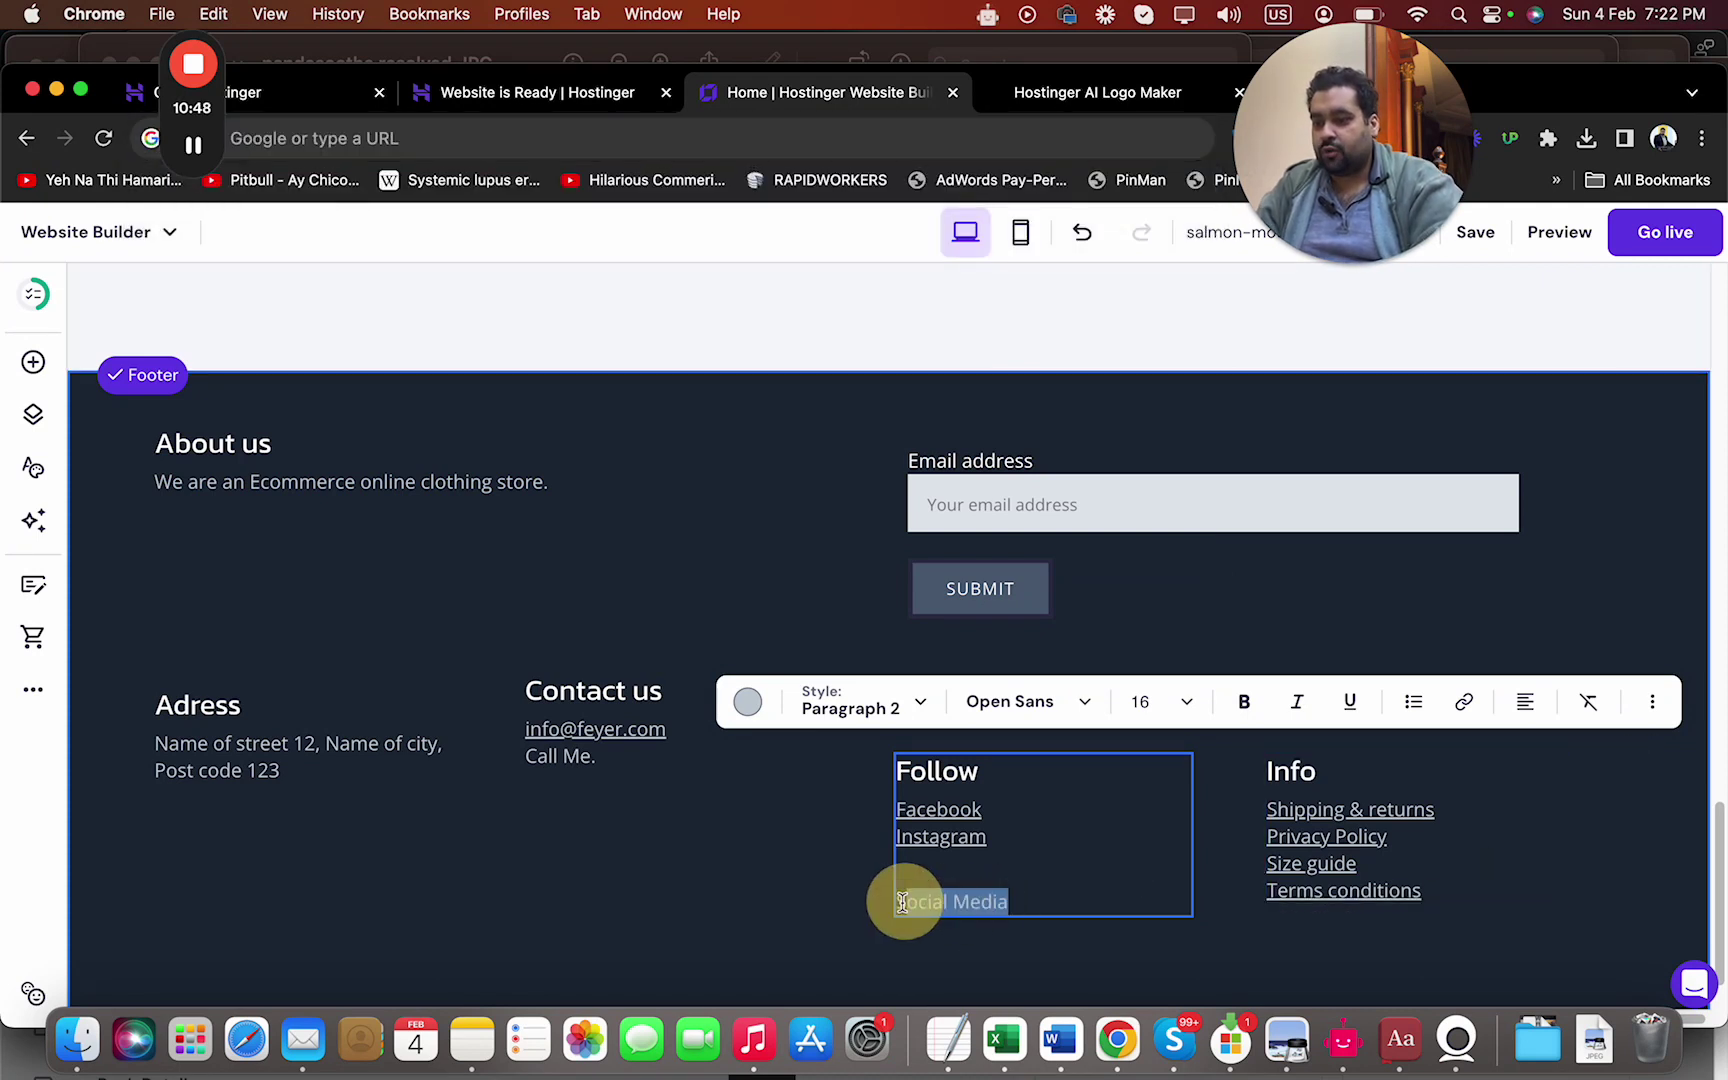
left_click(1464, 702)
left_click(1211, 505)
key("super+v")
left_click(1405, 817)
left_click(982, 910)
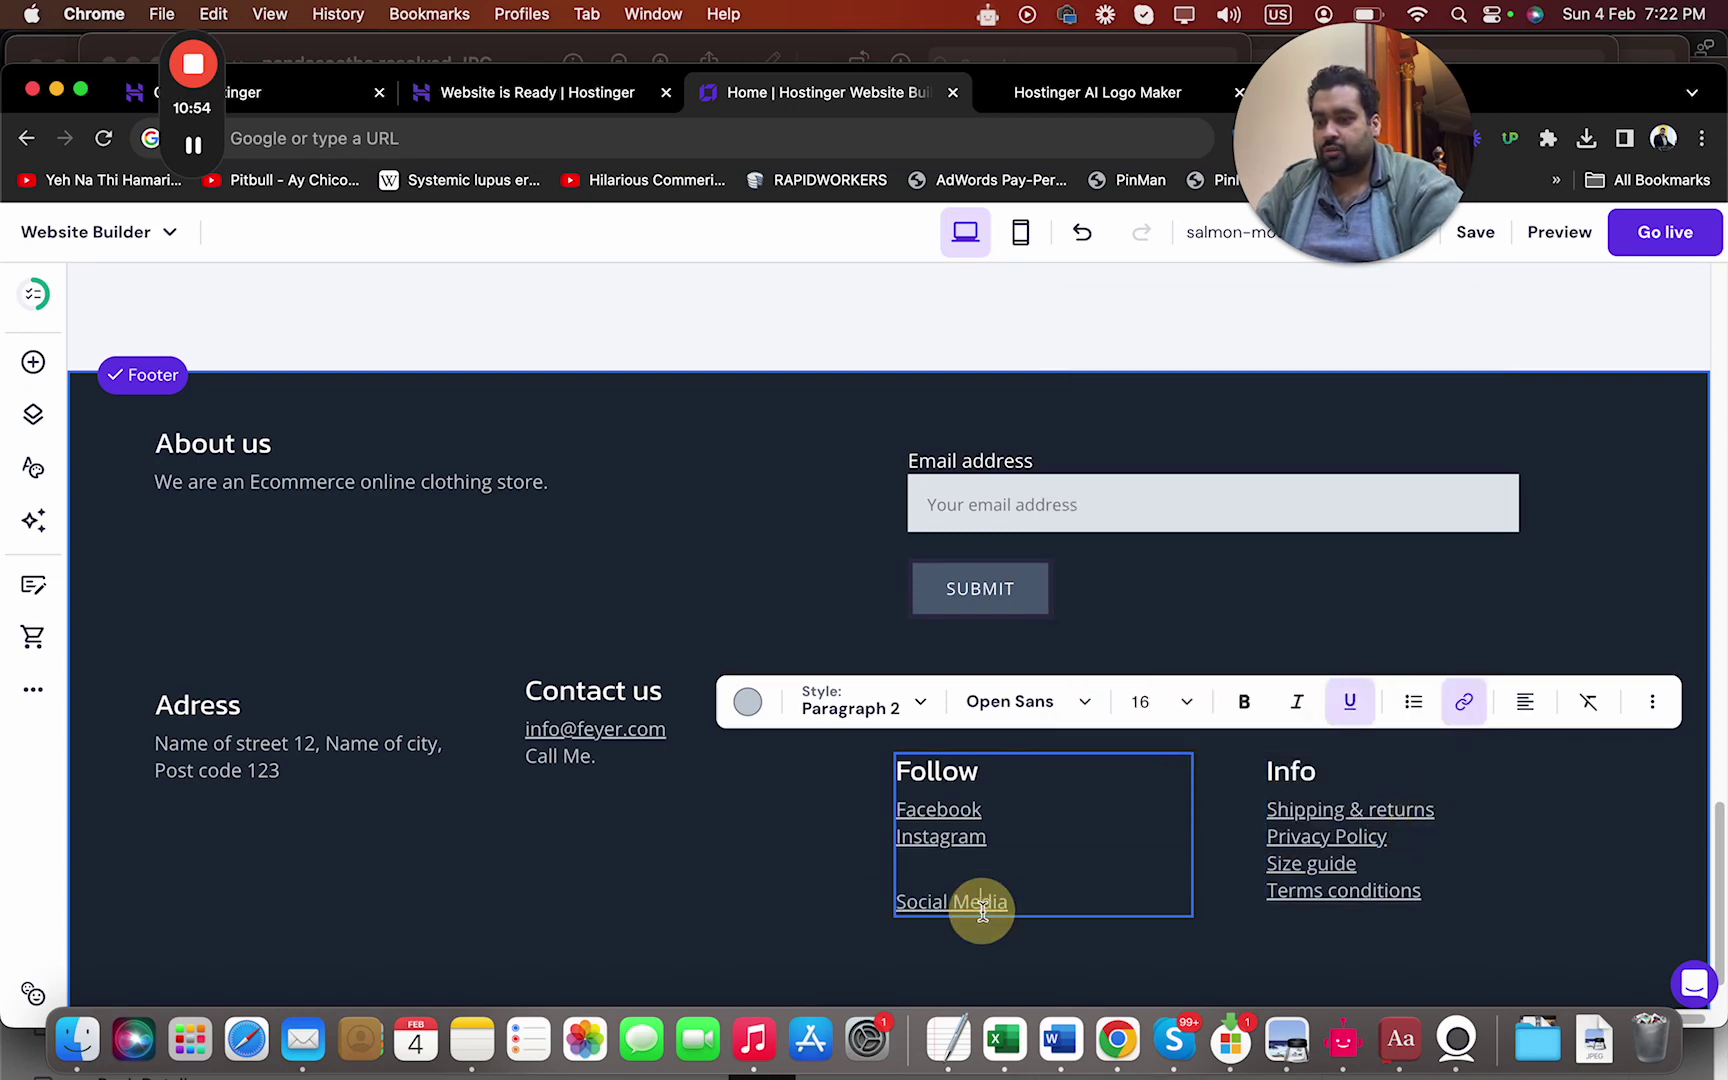
Browse the section templates and categories offered for the spot below the product grid, and close without adding one
left_click(1712, 890)
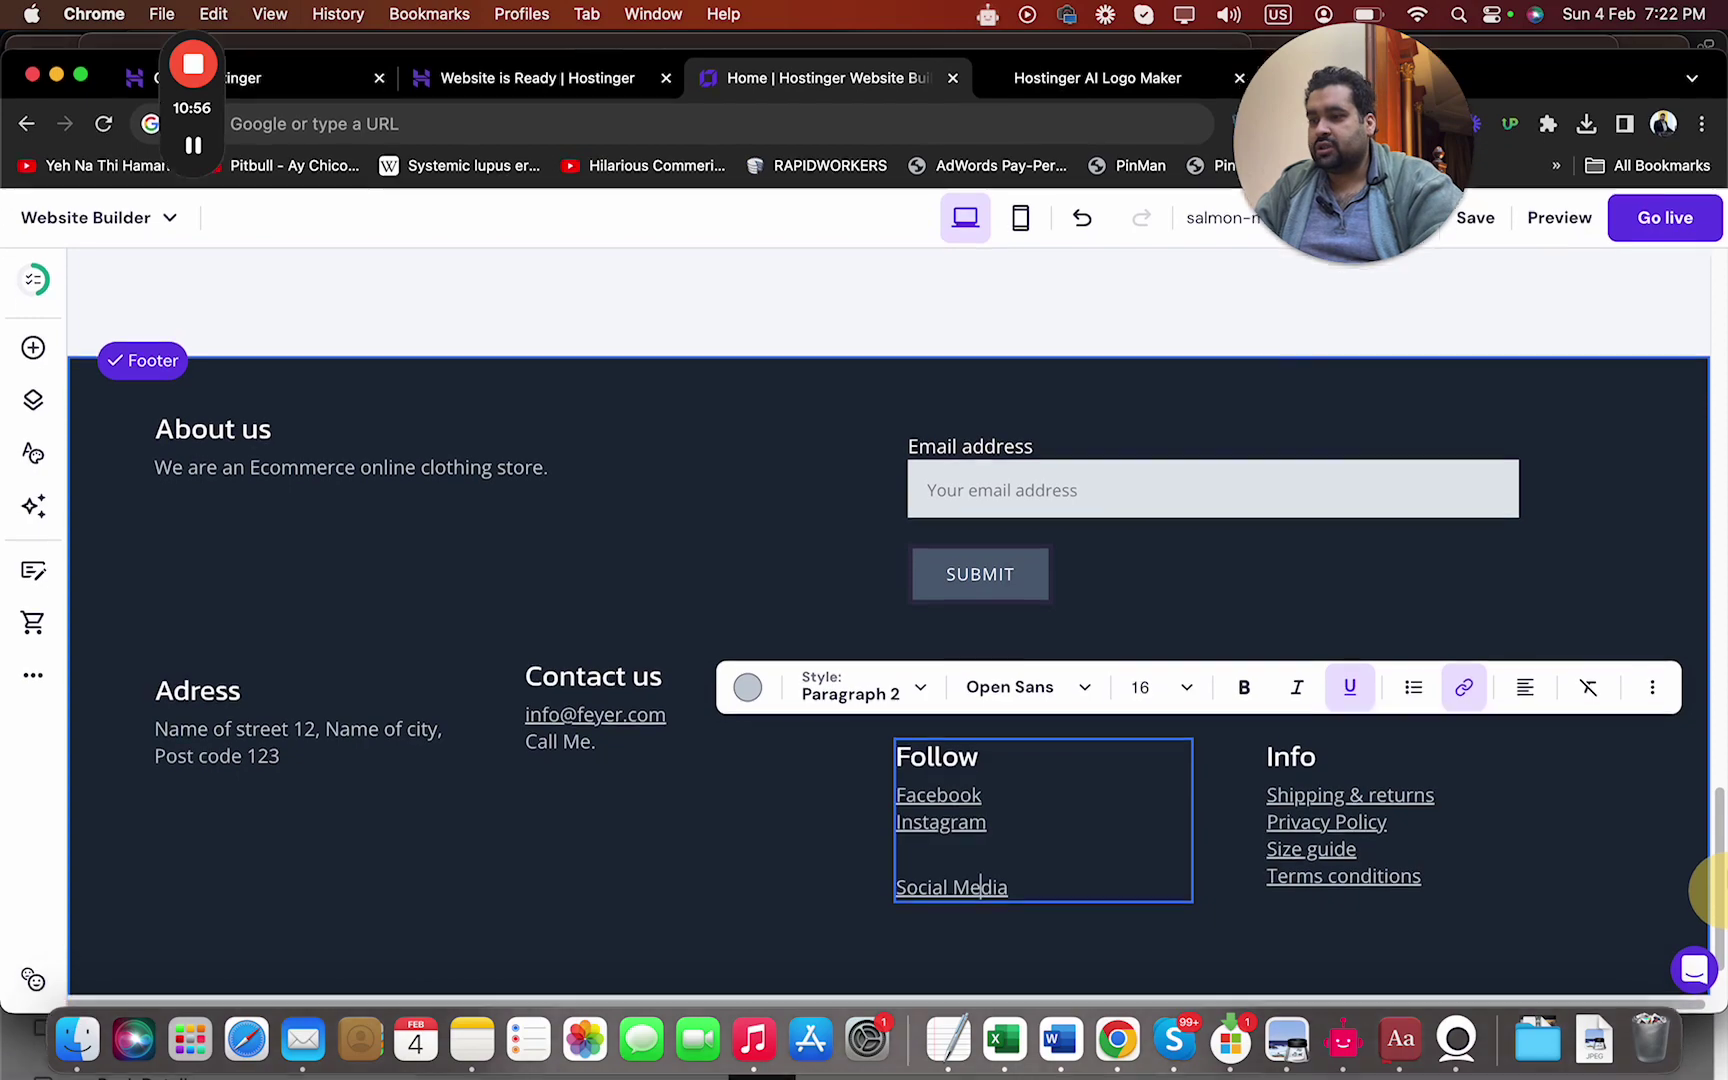
left_click_drag(1715, 868, 1719, 540)
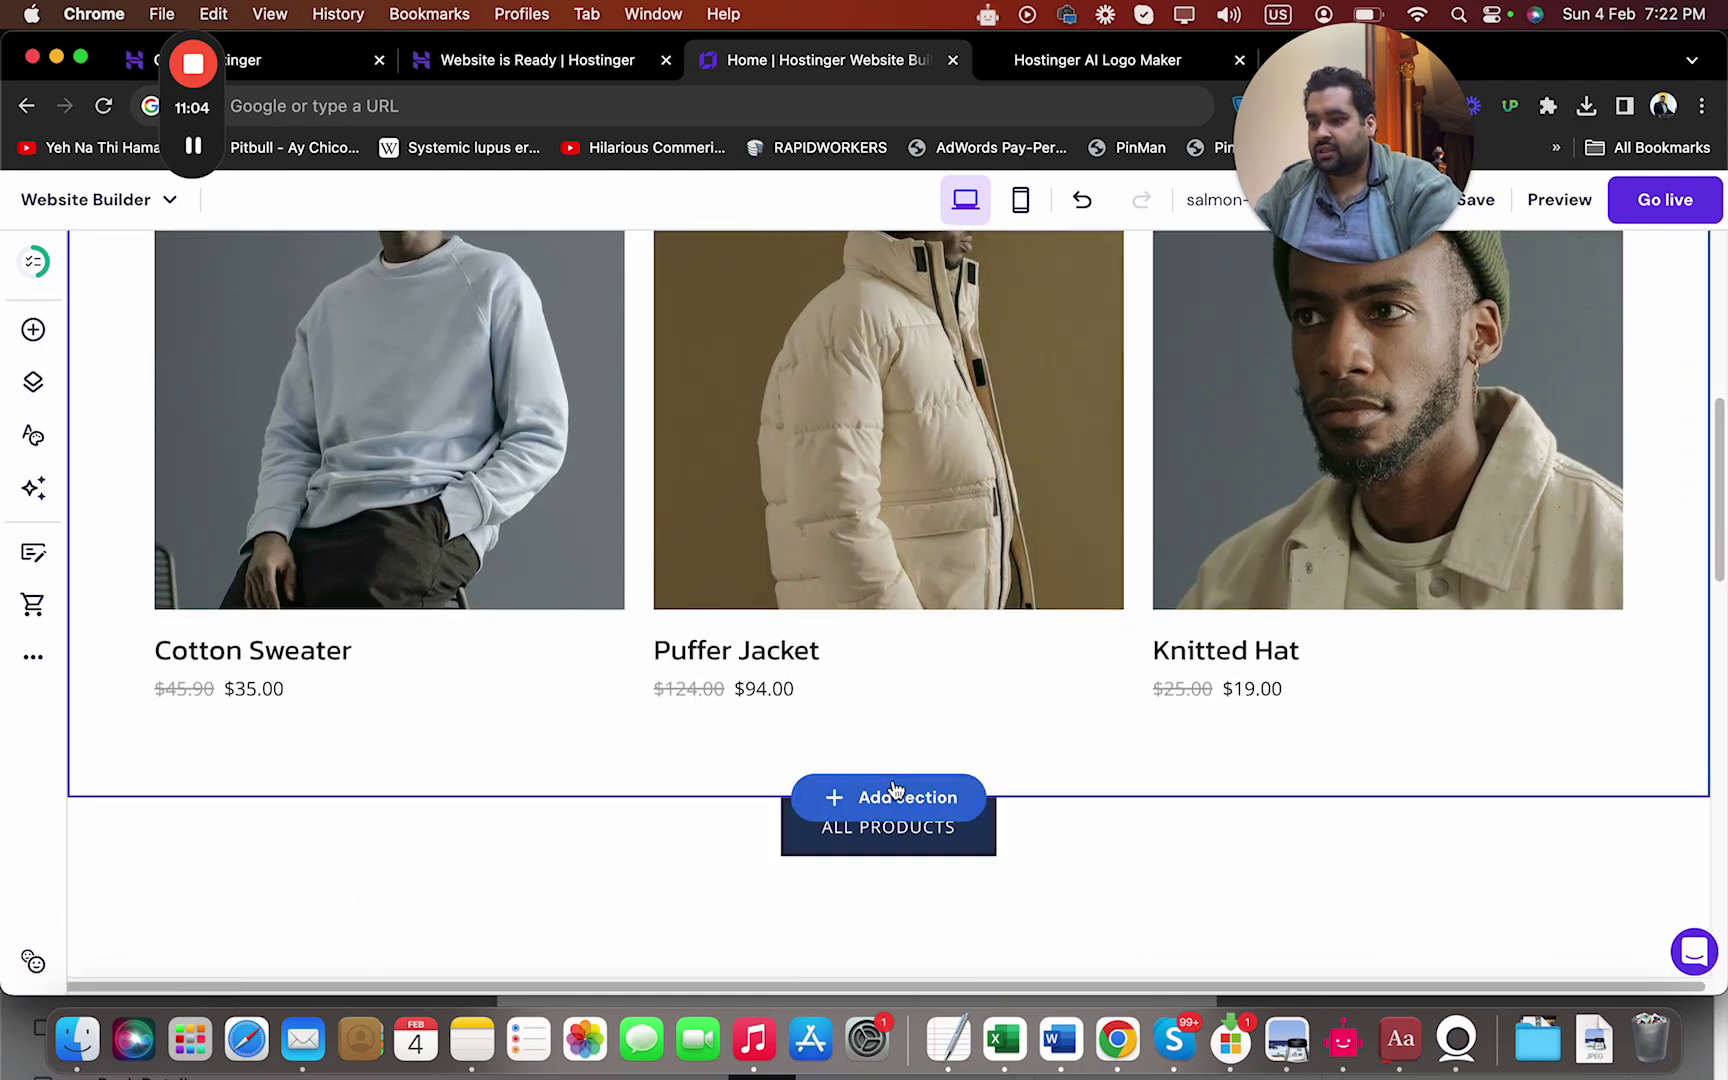
left_click(895, 795)
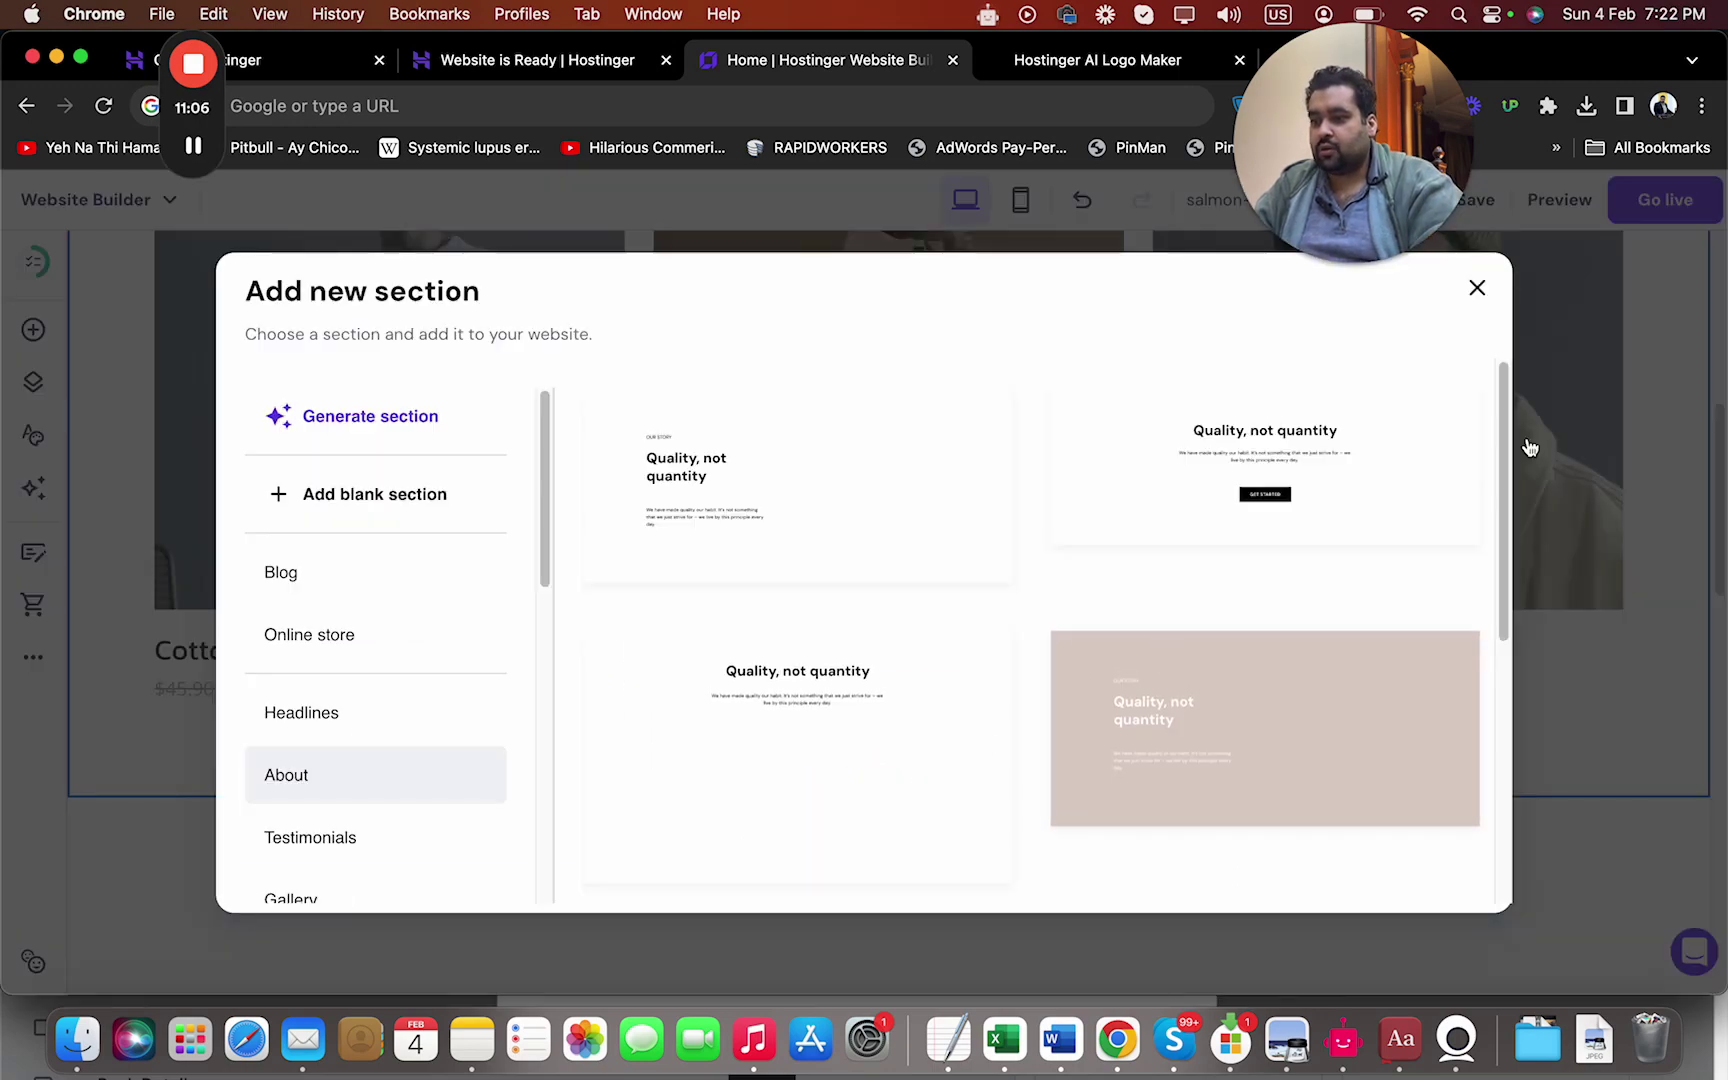
left_click_drag(1507, 452, 1485, 814)
left_click_drag(539, 581, 571, 820)
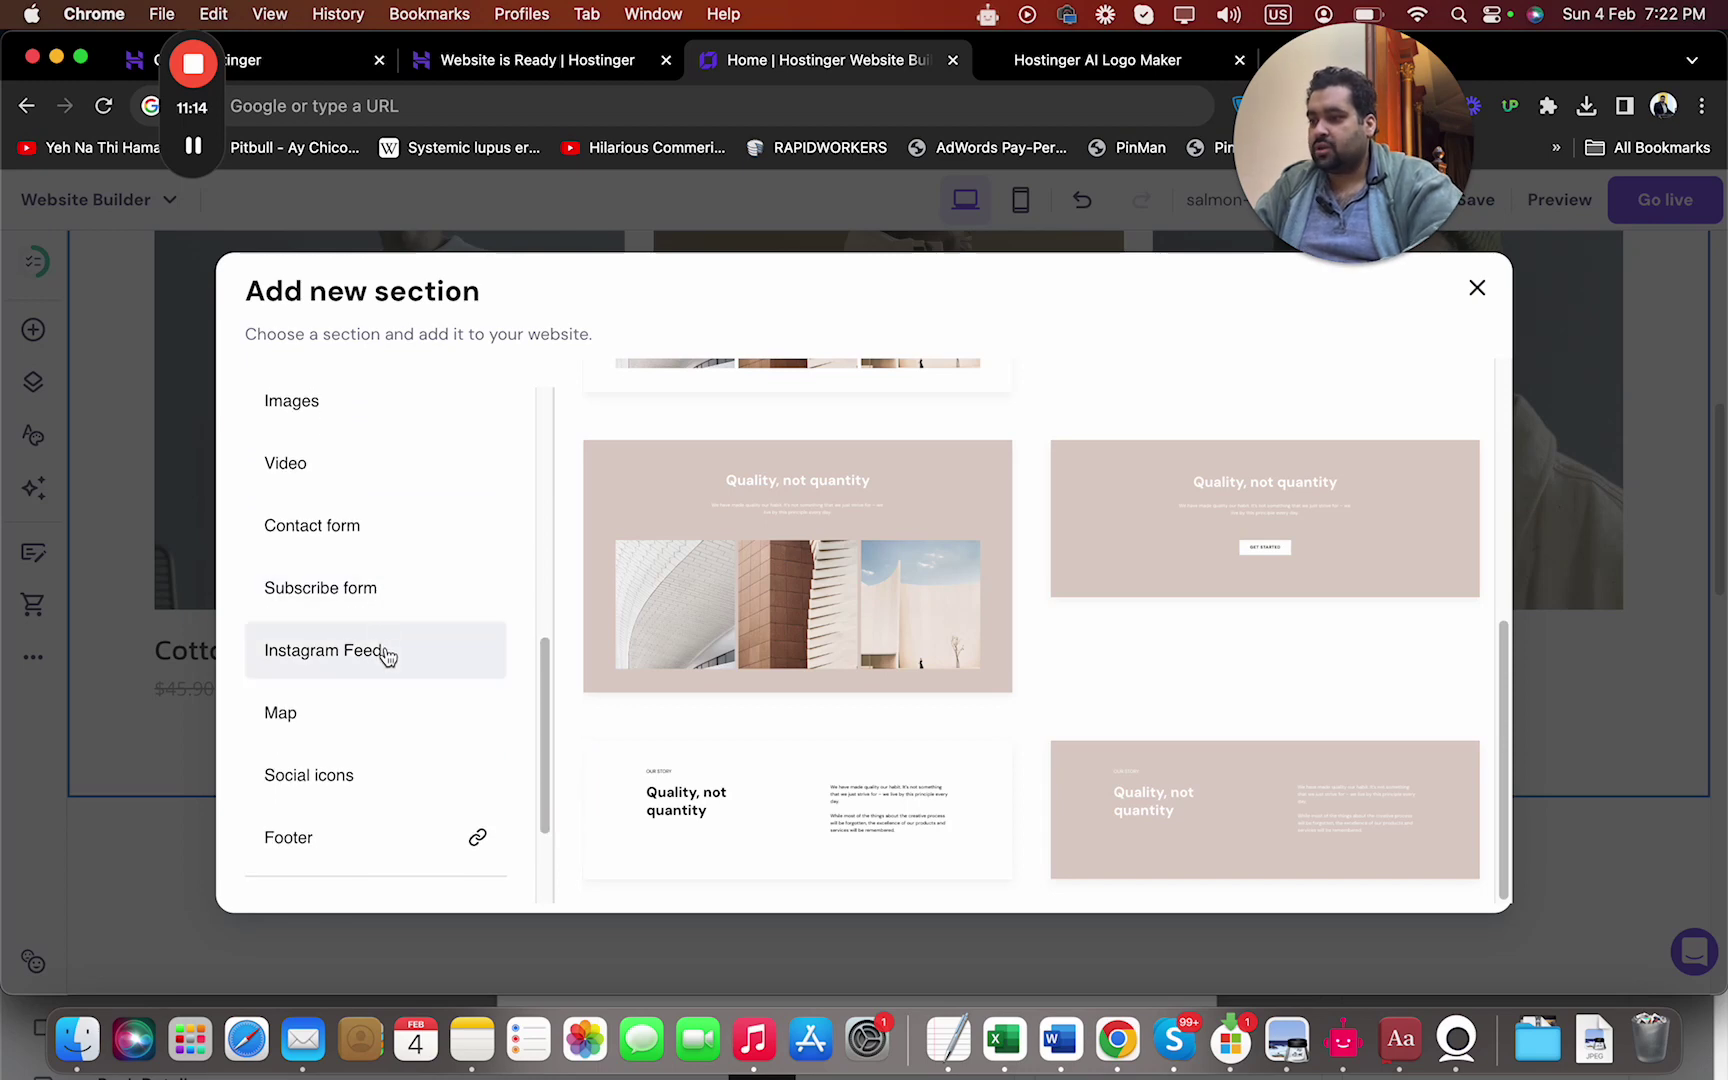
left_click_drag(545, 785, 562, 517)
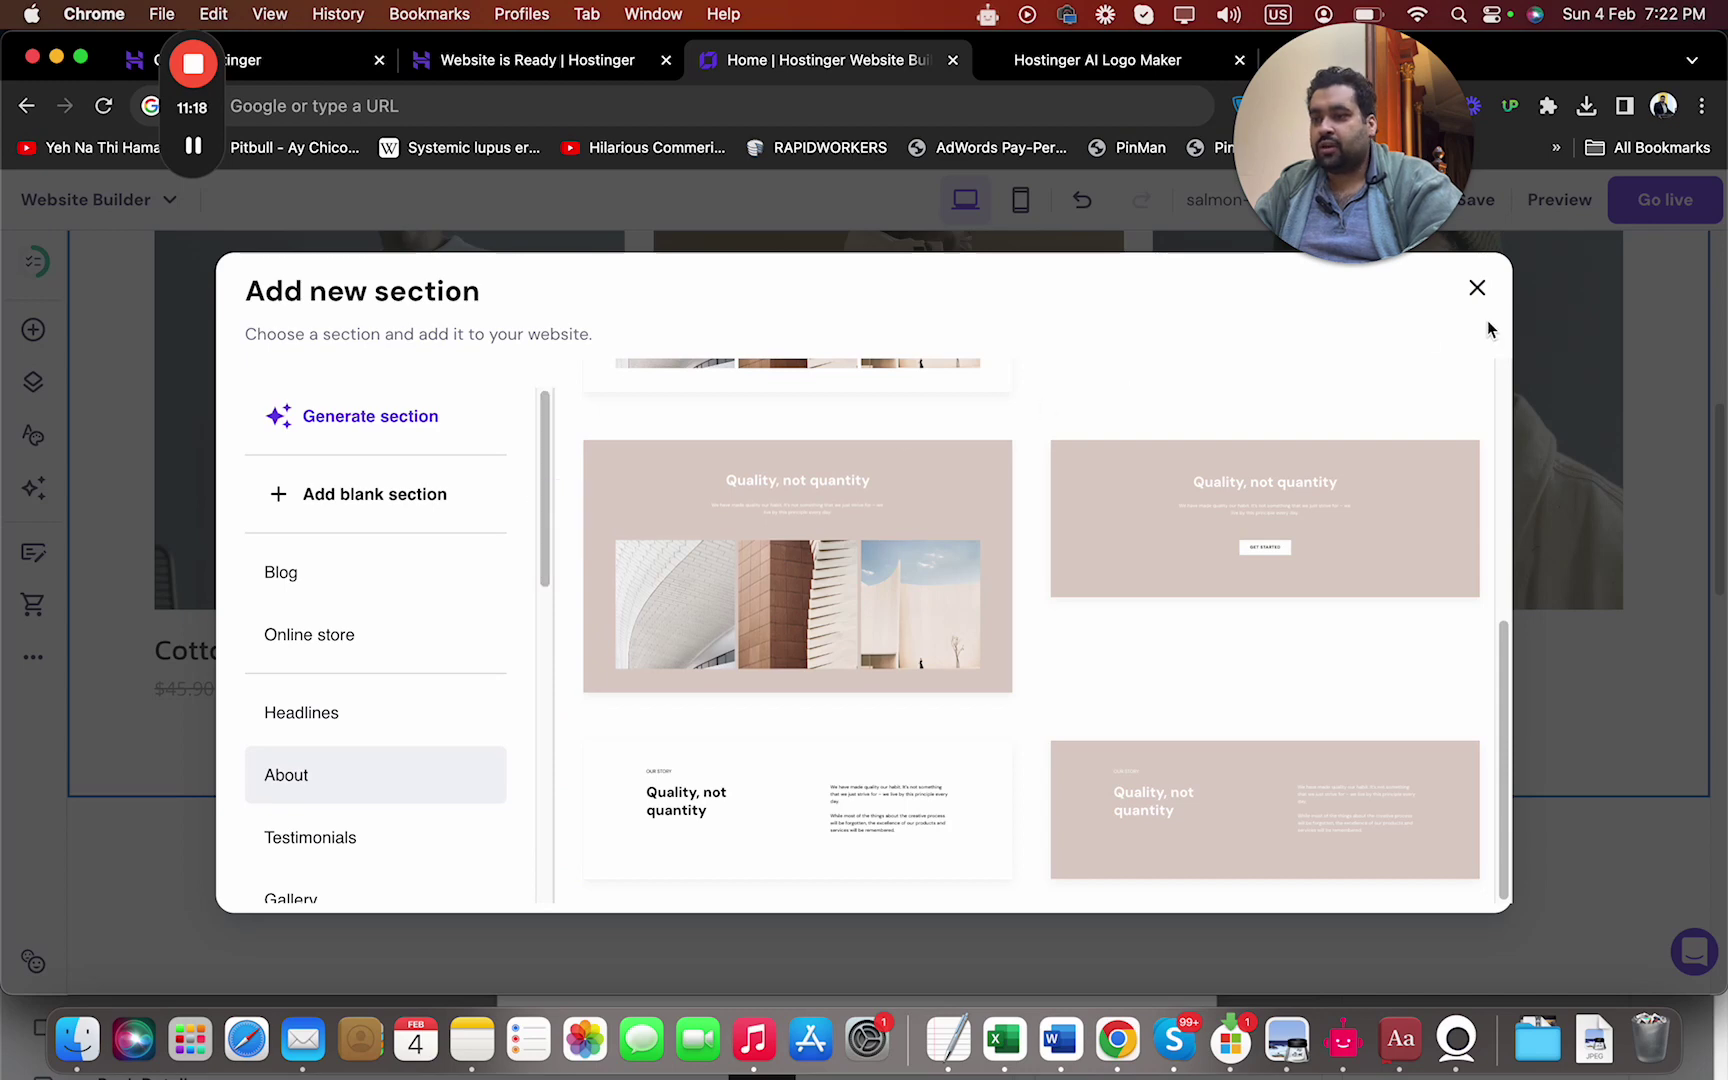
left_click(1476, 288)
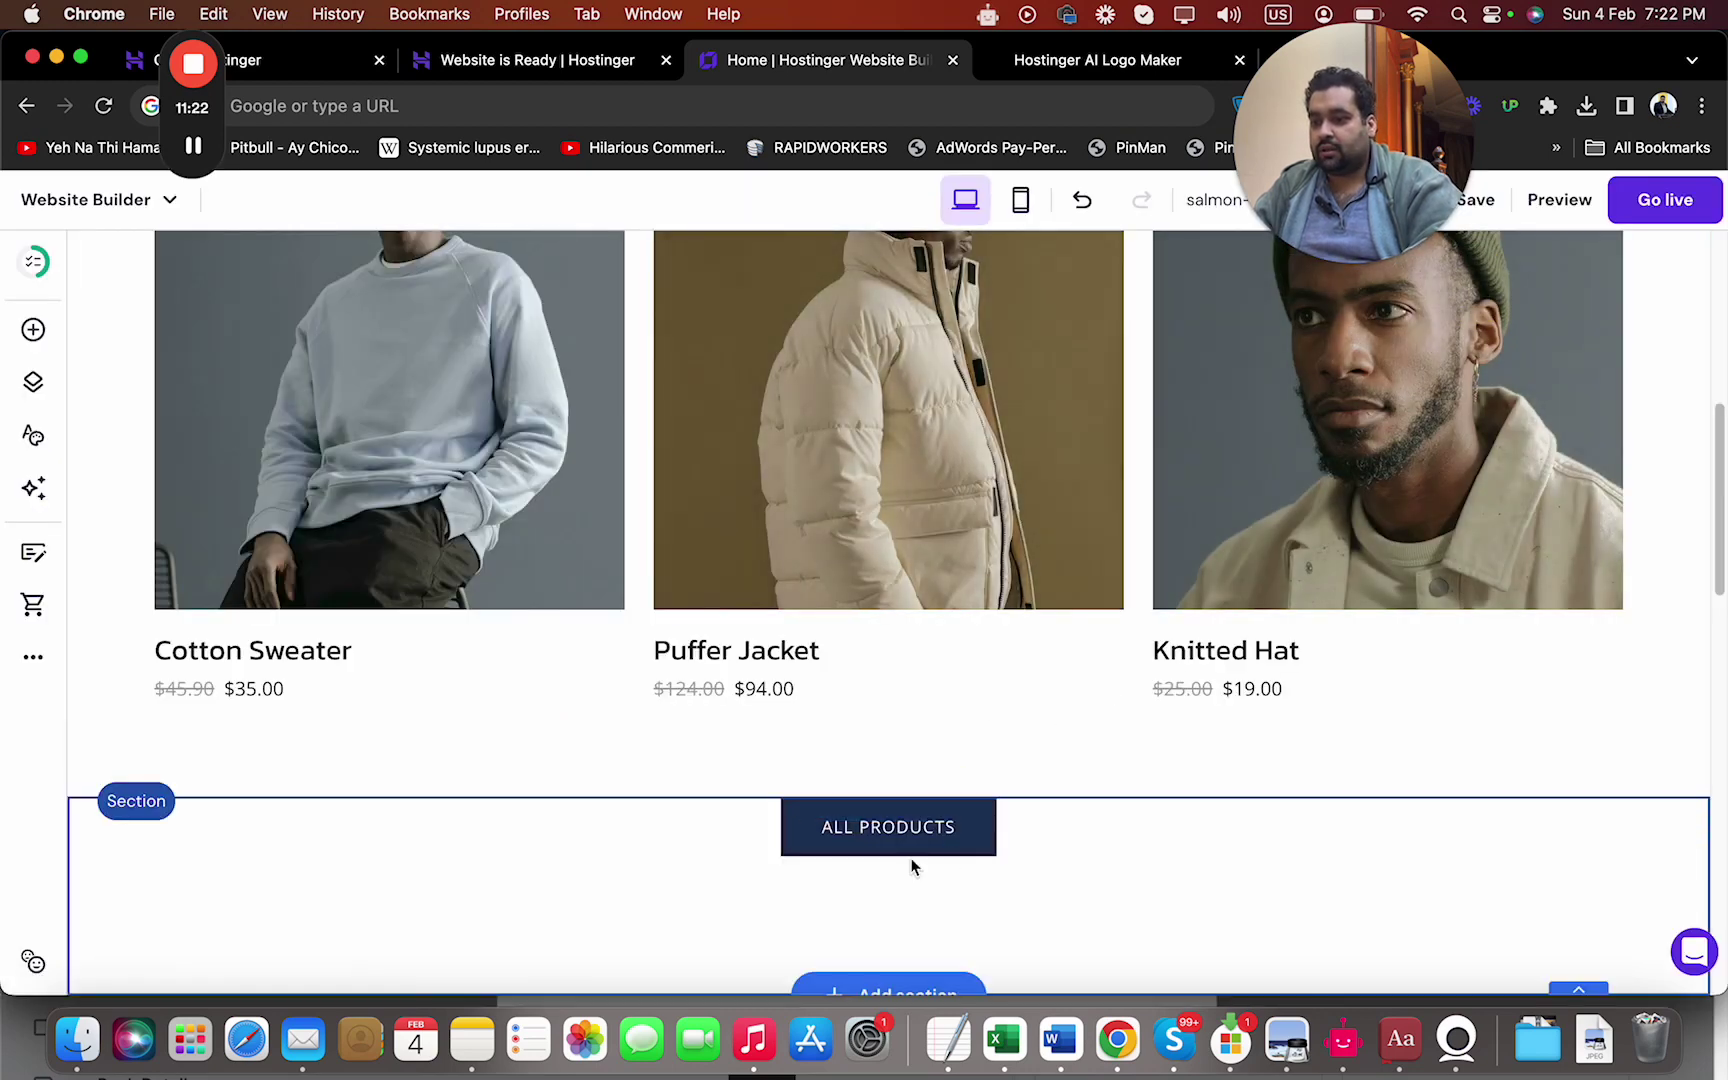
Review the home page sections, and view the All products and Jackets pages from the site's page list
left_click_drag(1722, 594, 1720, 685)
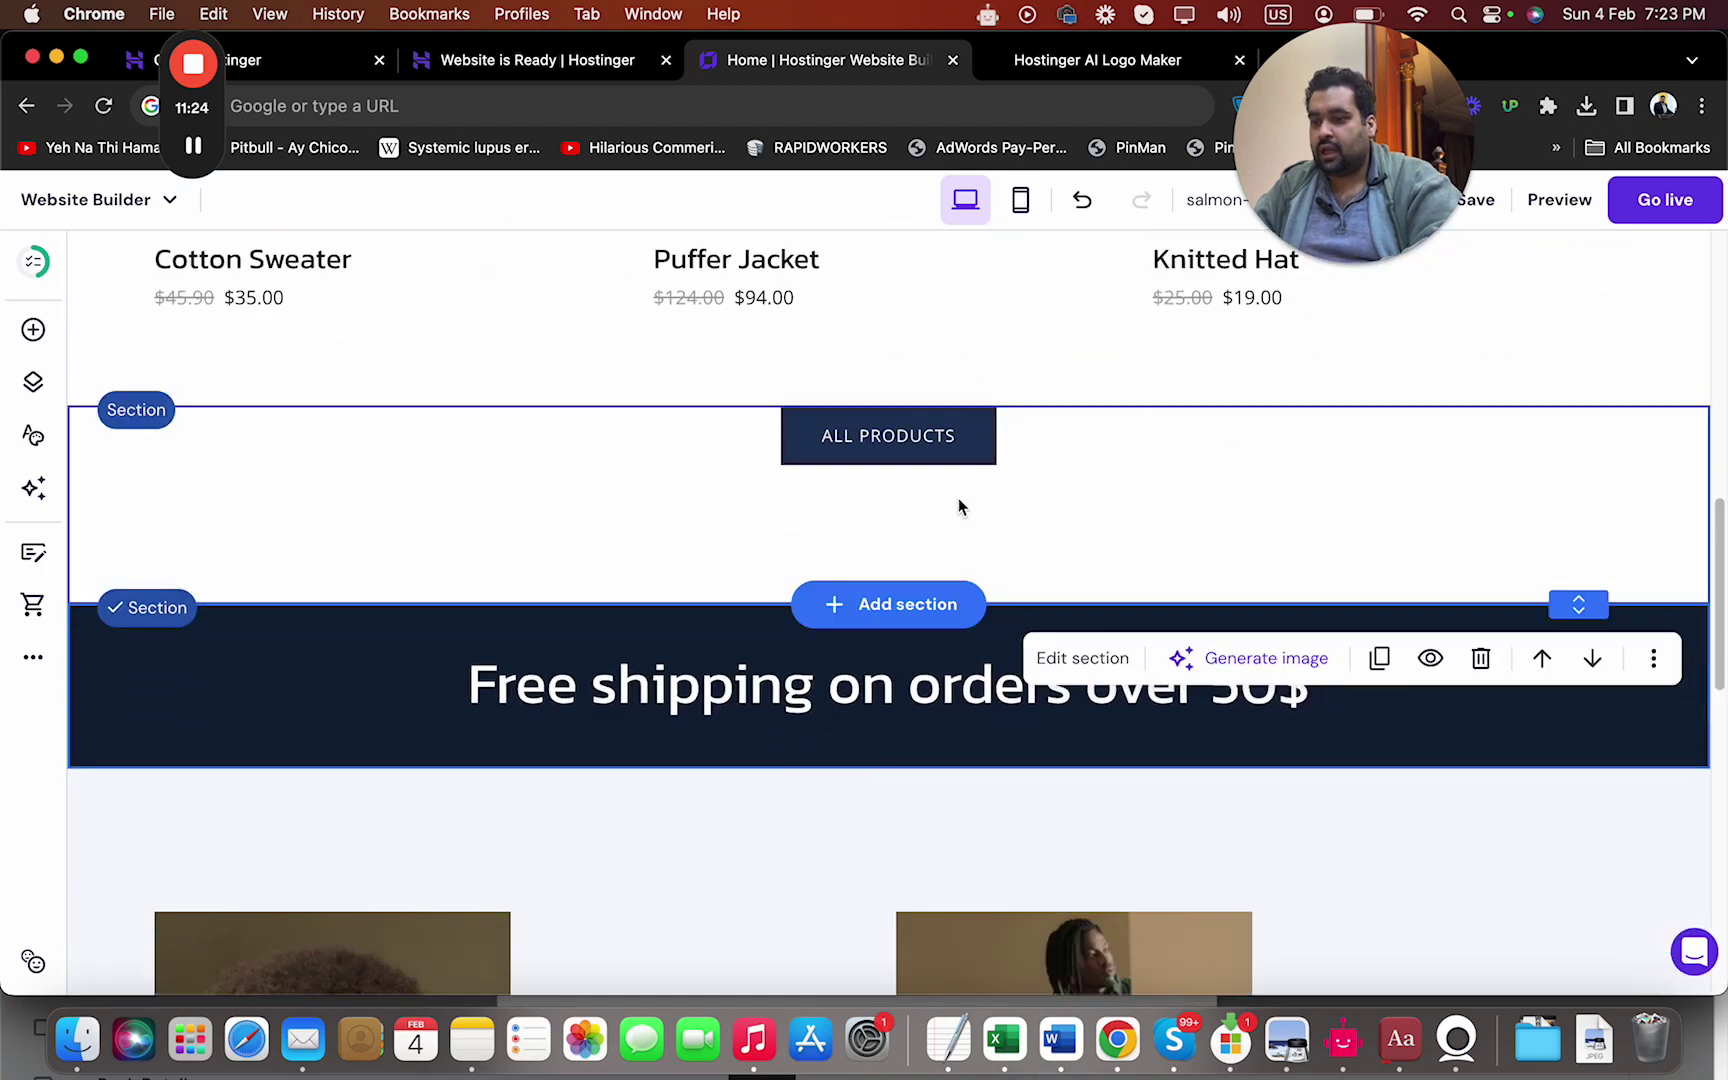
left_click_drag(1722, 518, 1712, 328)
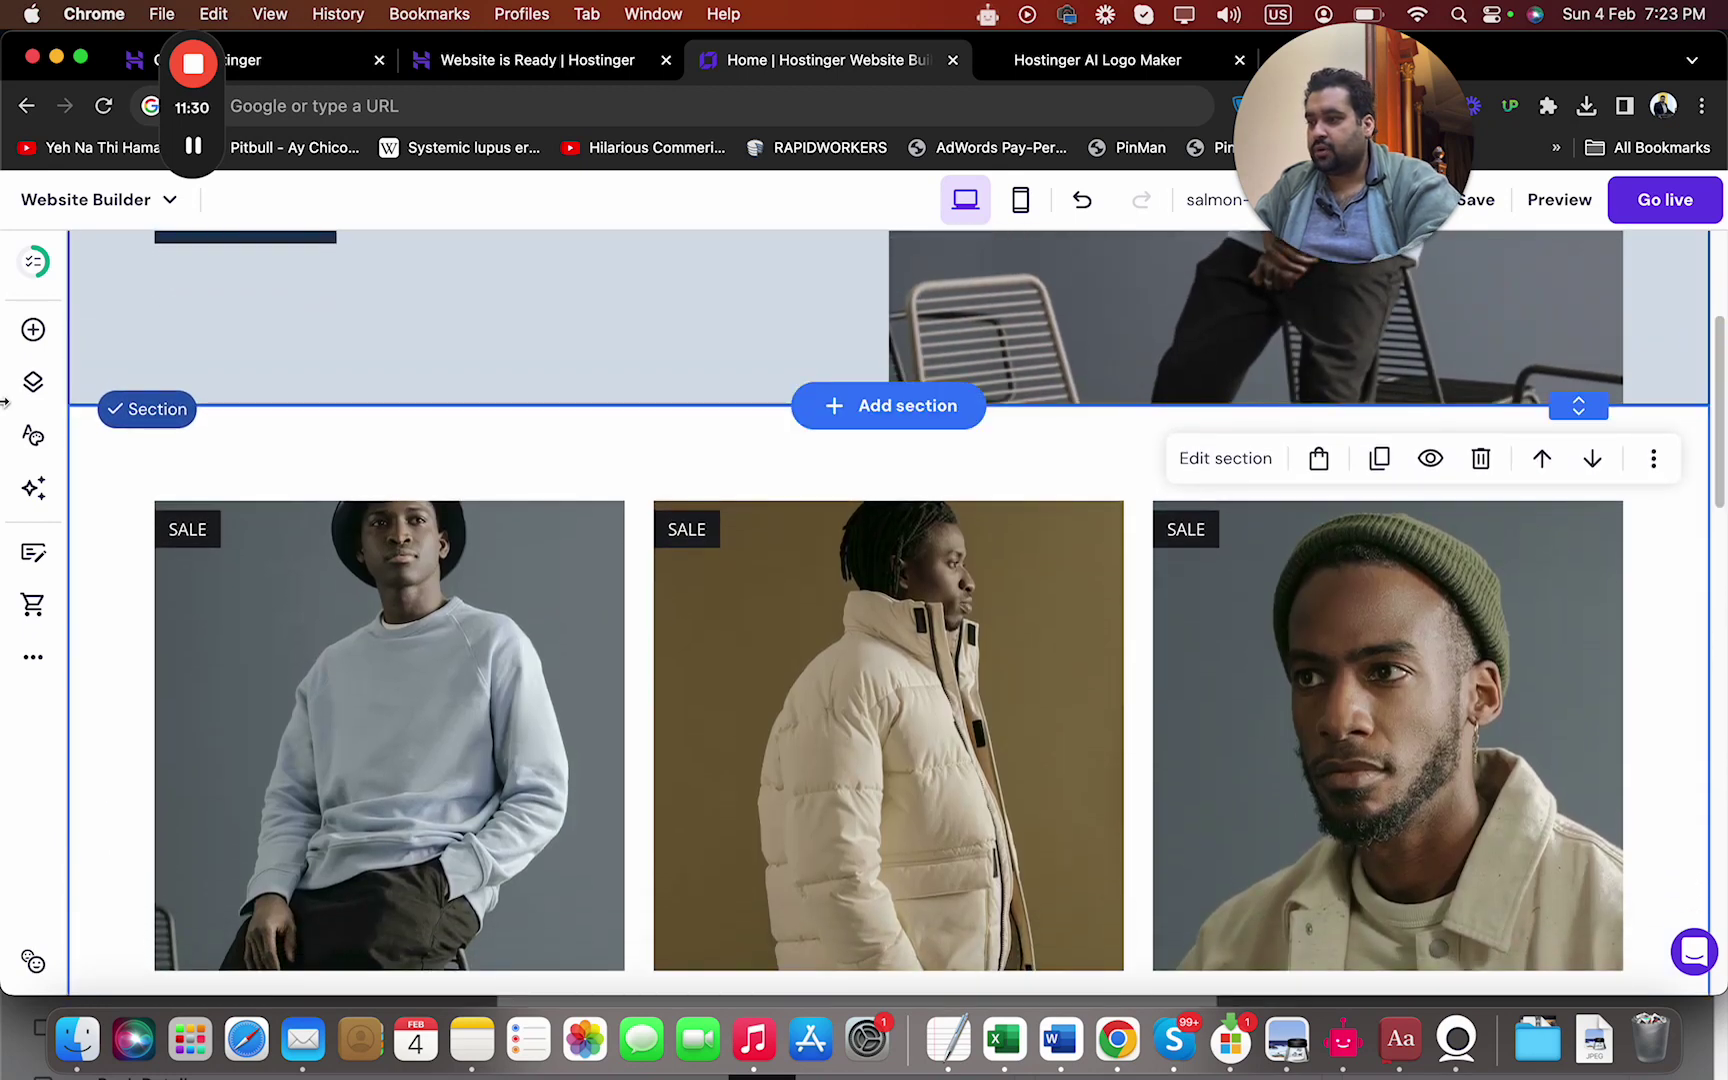
left_click(33, 381)
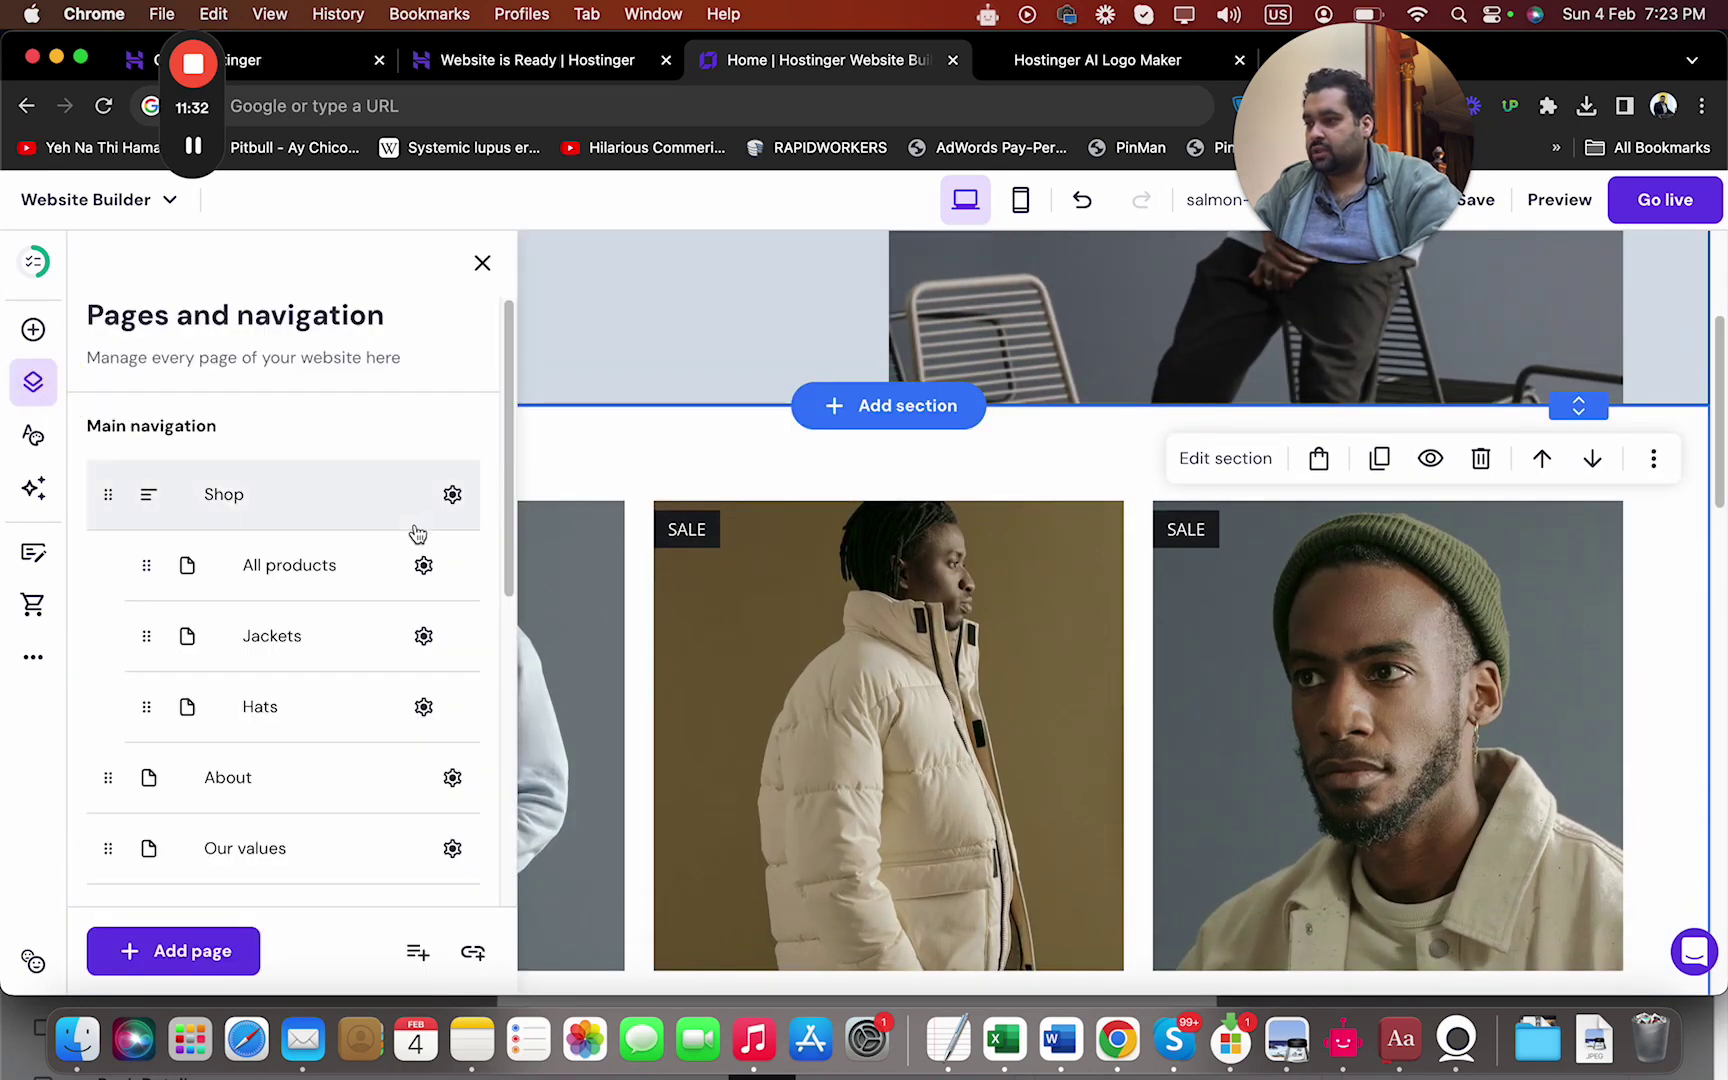
left_click(278, 580)
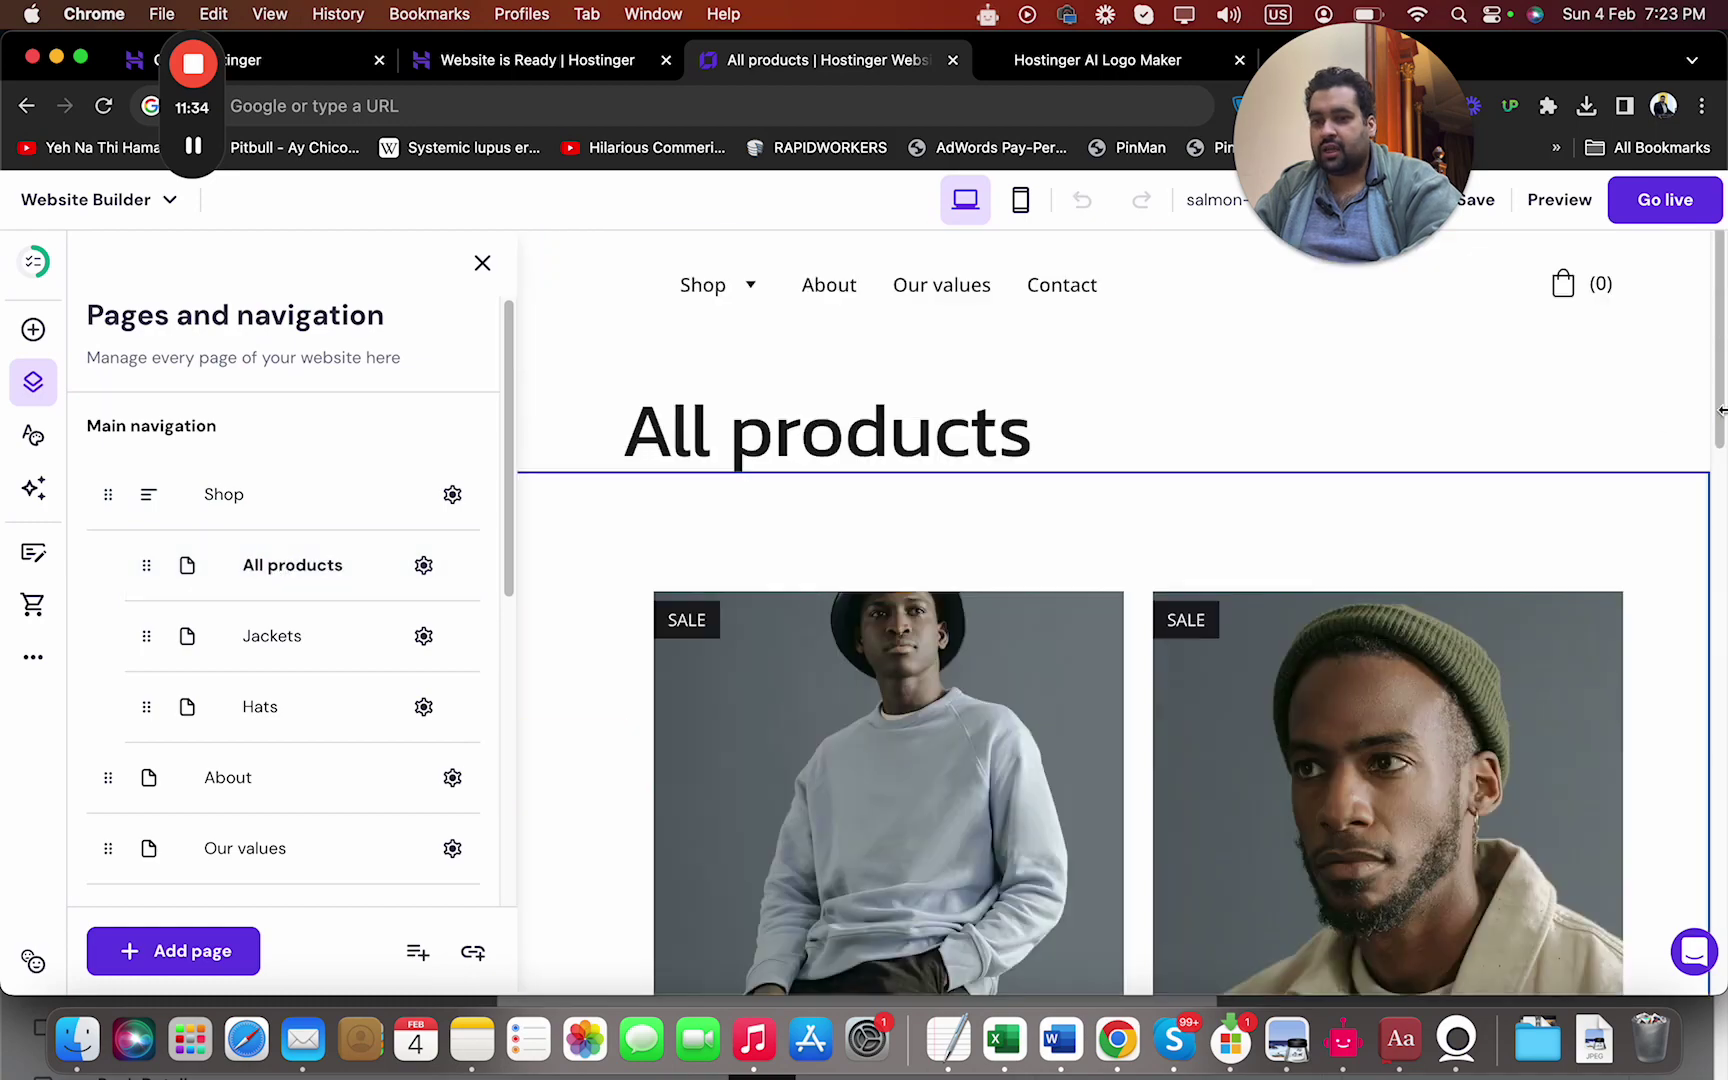
left_click(1718, 412)
left_click_drag(1718, 412, 1712, 690)
left_click(266, 640)
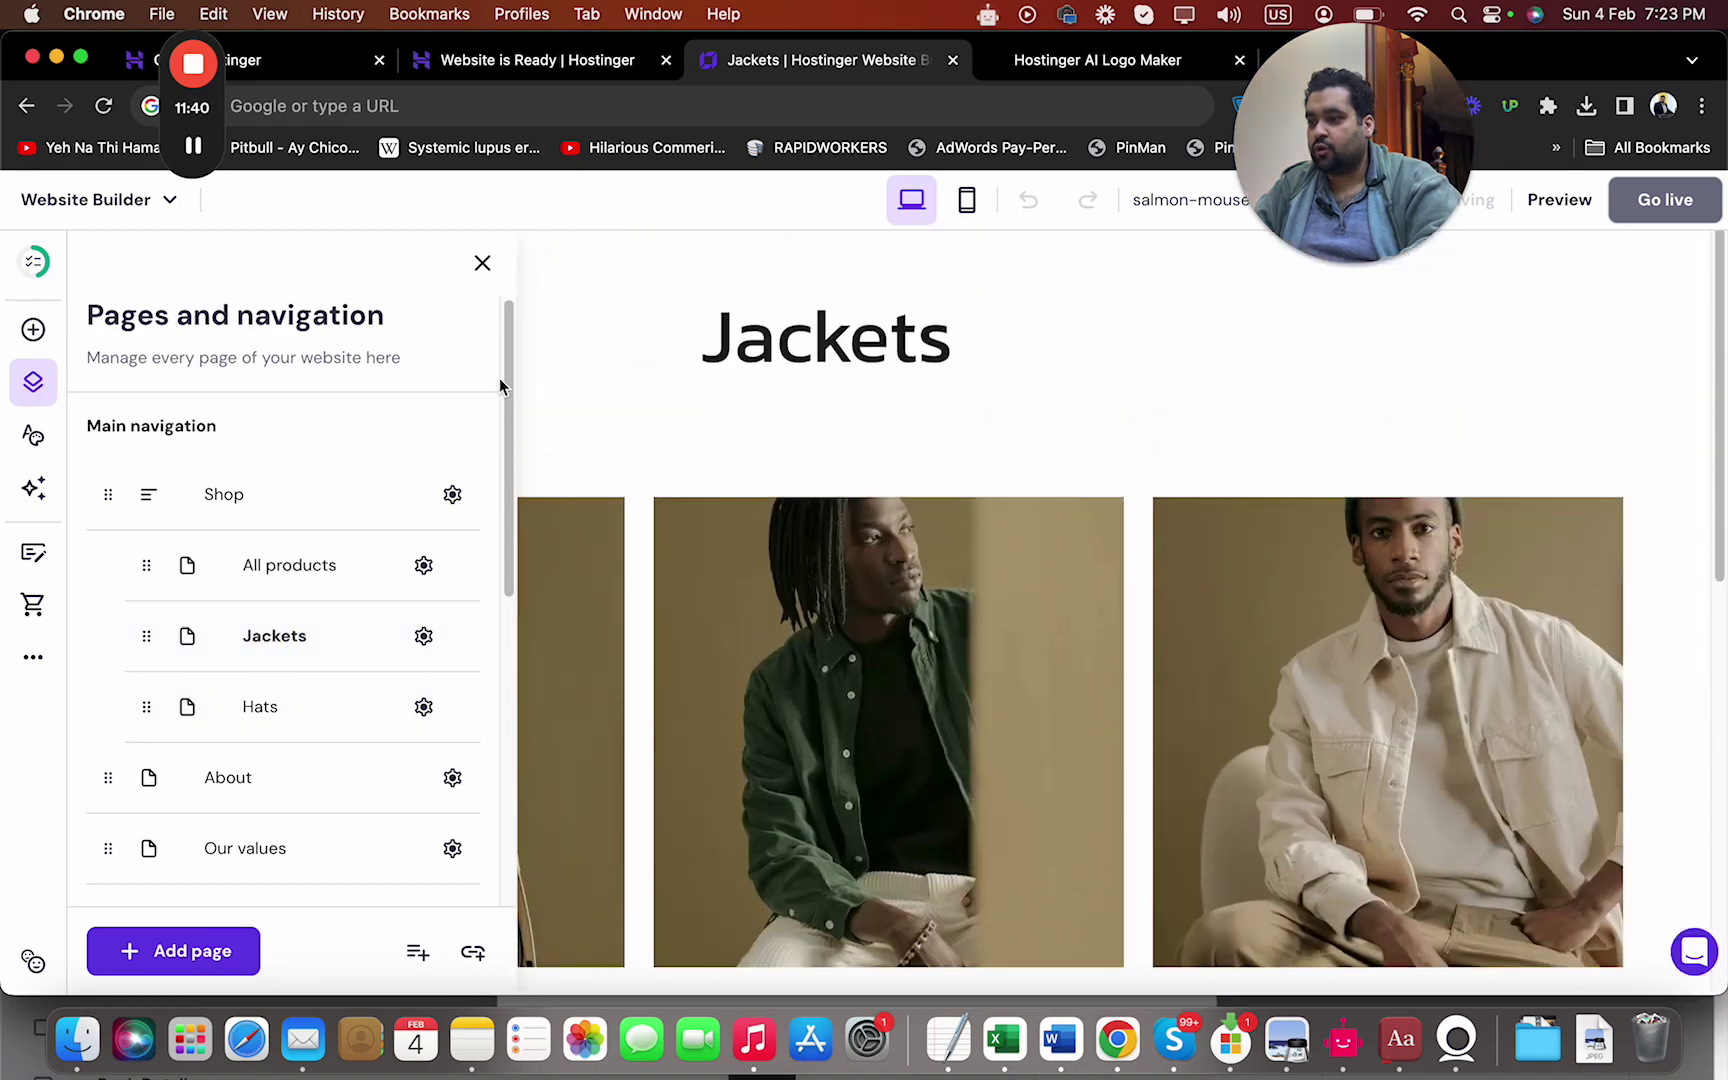
Close the page list and change the Jackets page heading to "Jackets ABC"
left_click(483, 264)
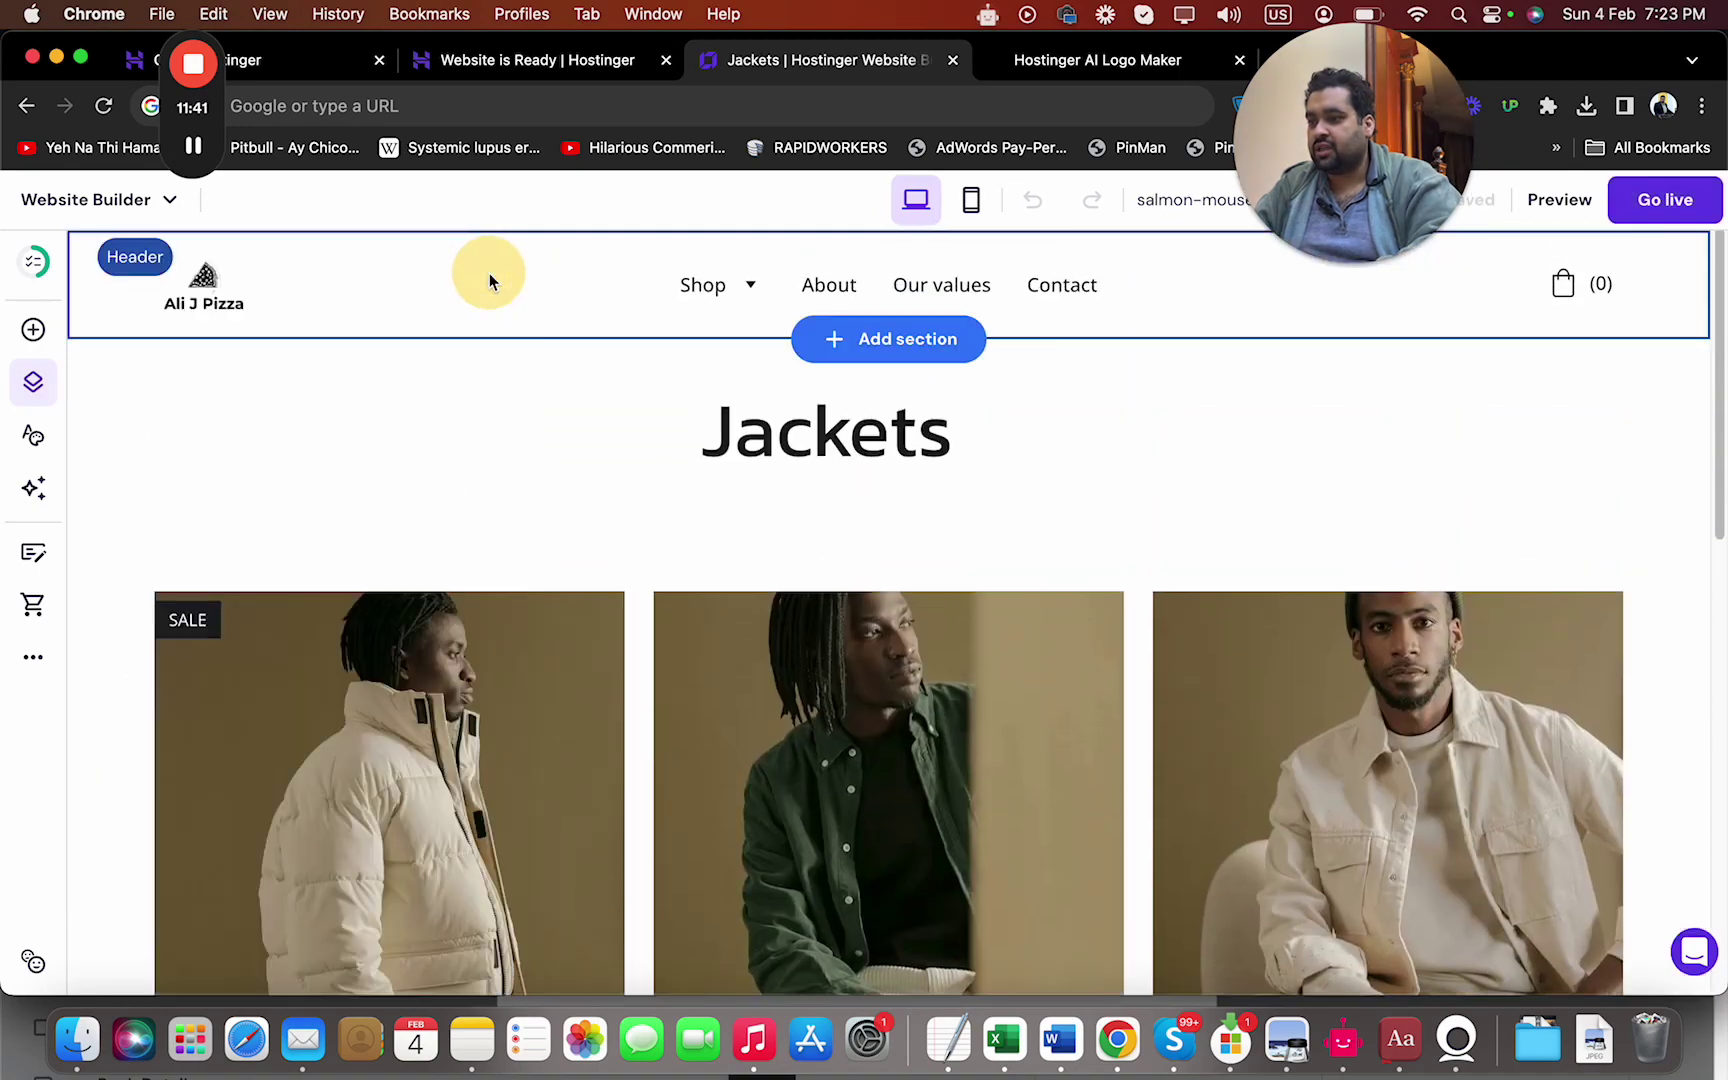
left_click(894, 414)
type("ABC")
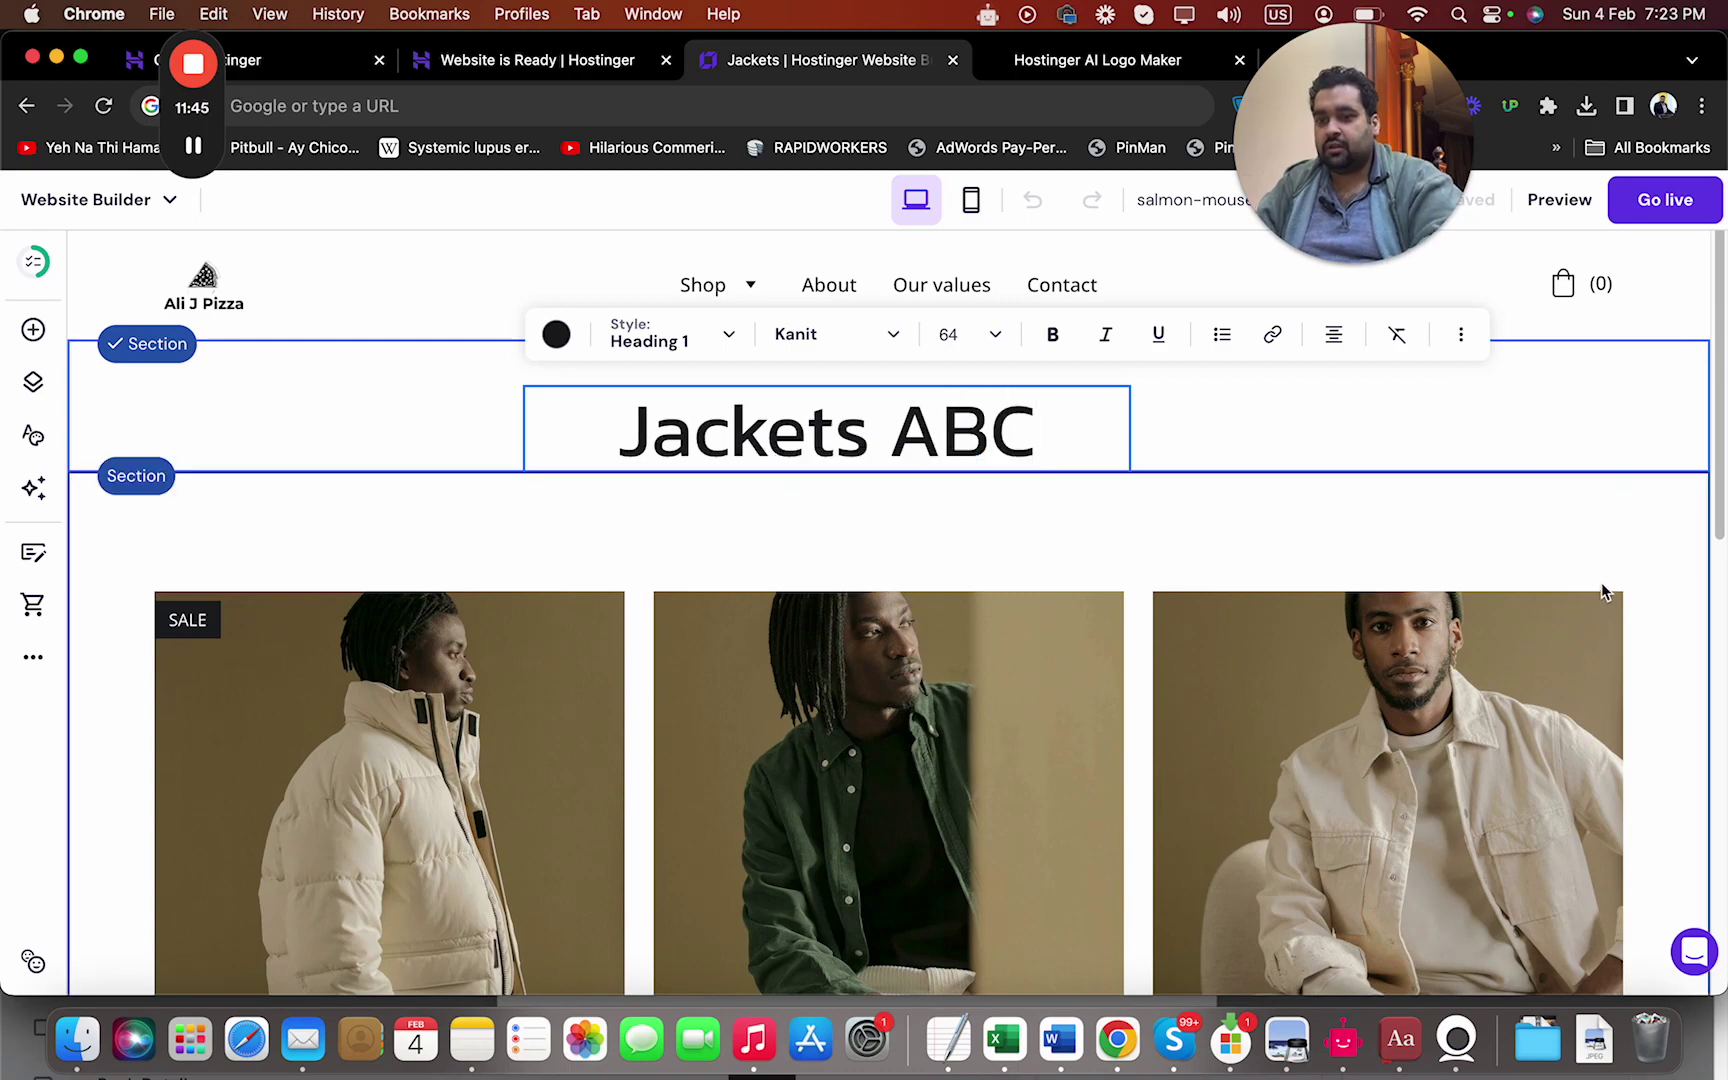
key("Escape")
Open the green Shirt Jacket's product page and start editing that product from its section settings
left_click_drag(1722, 472, 1716, 625)
left_click(756, 510)
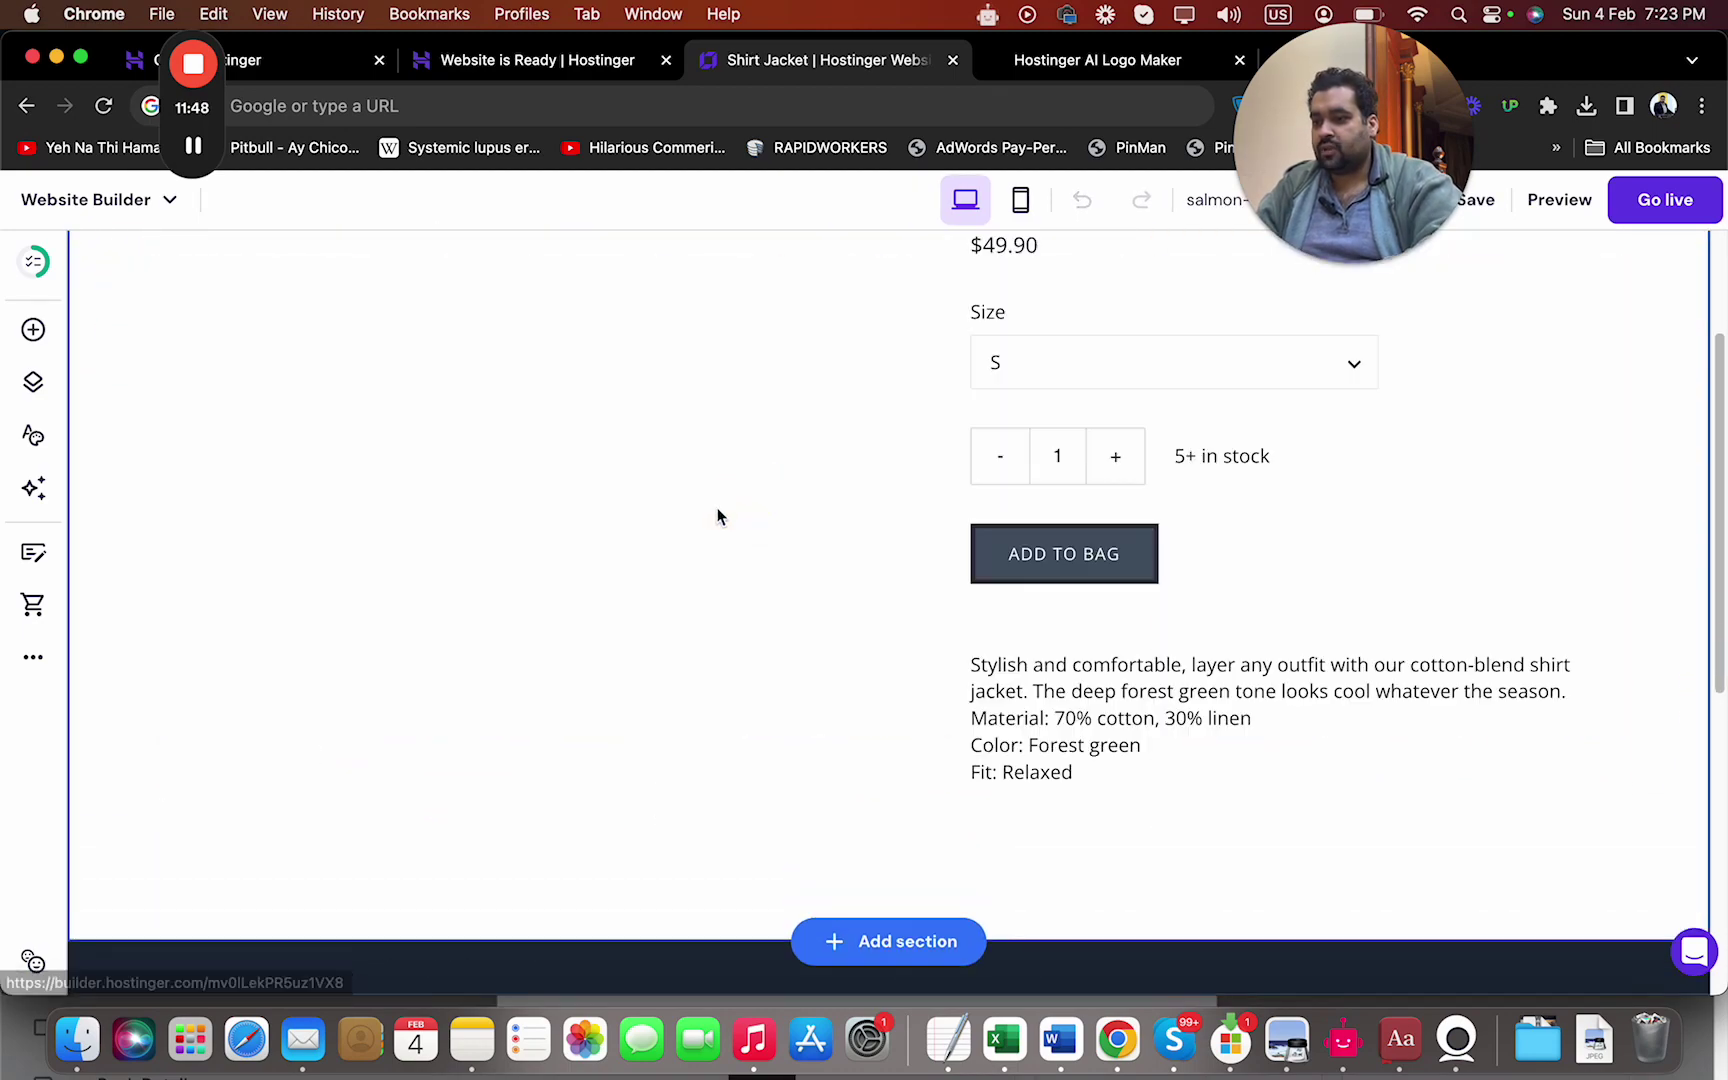
left_click_drag(1716, 540, 1708, 316)
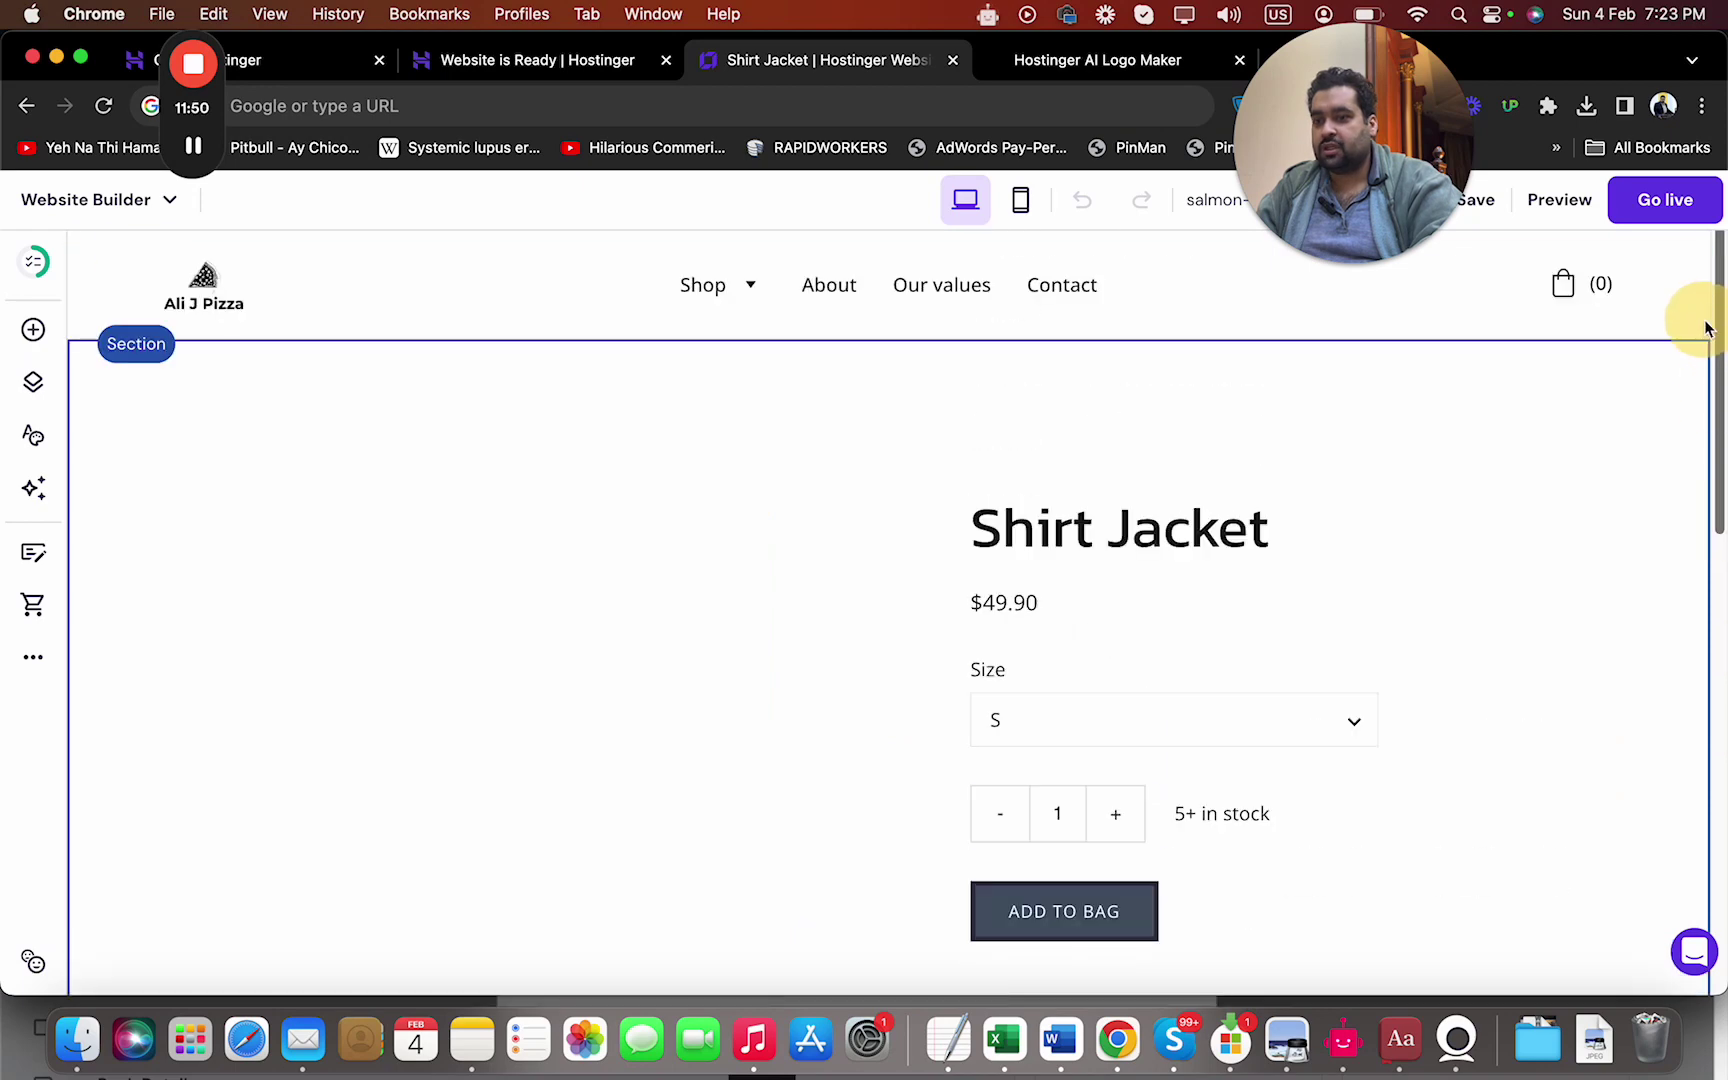
left_click(811, 656)
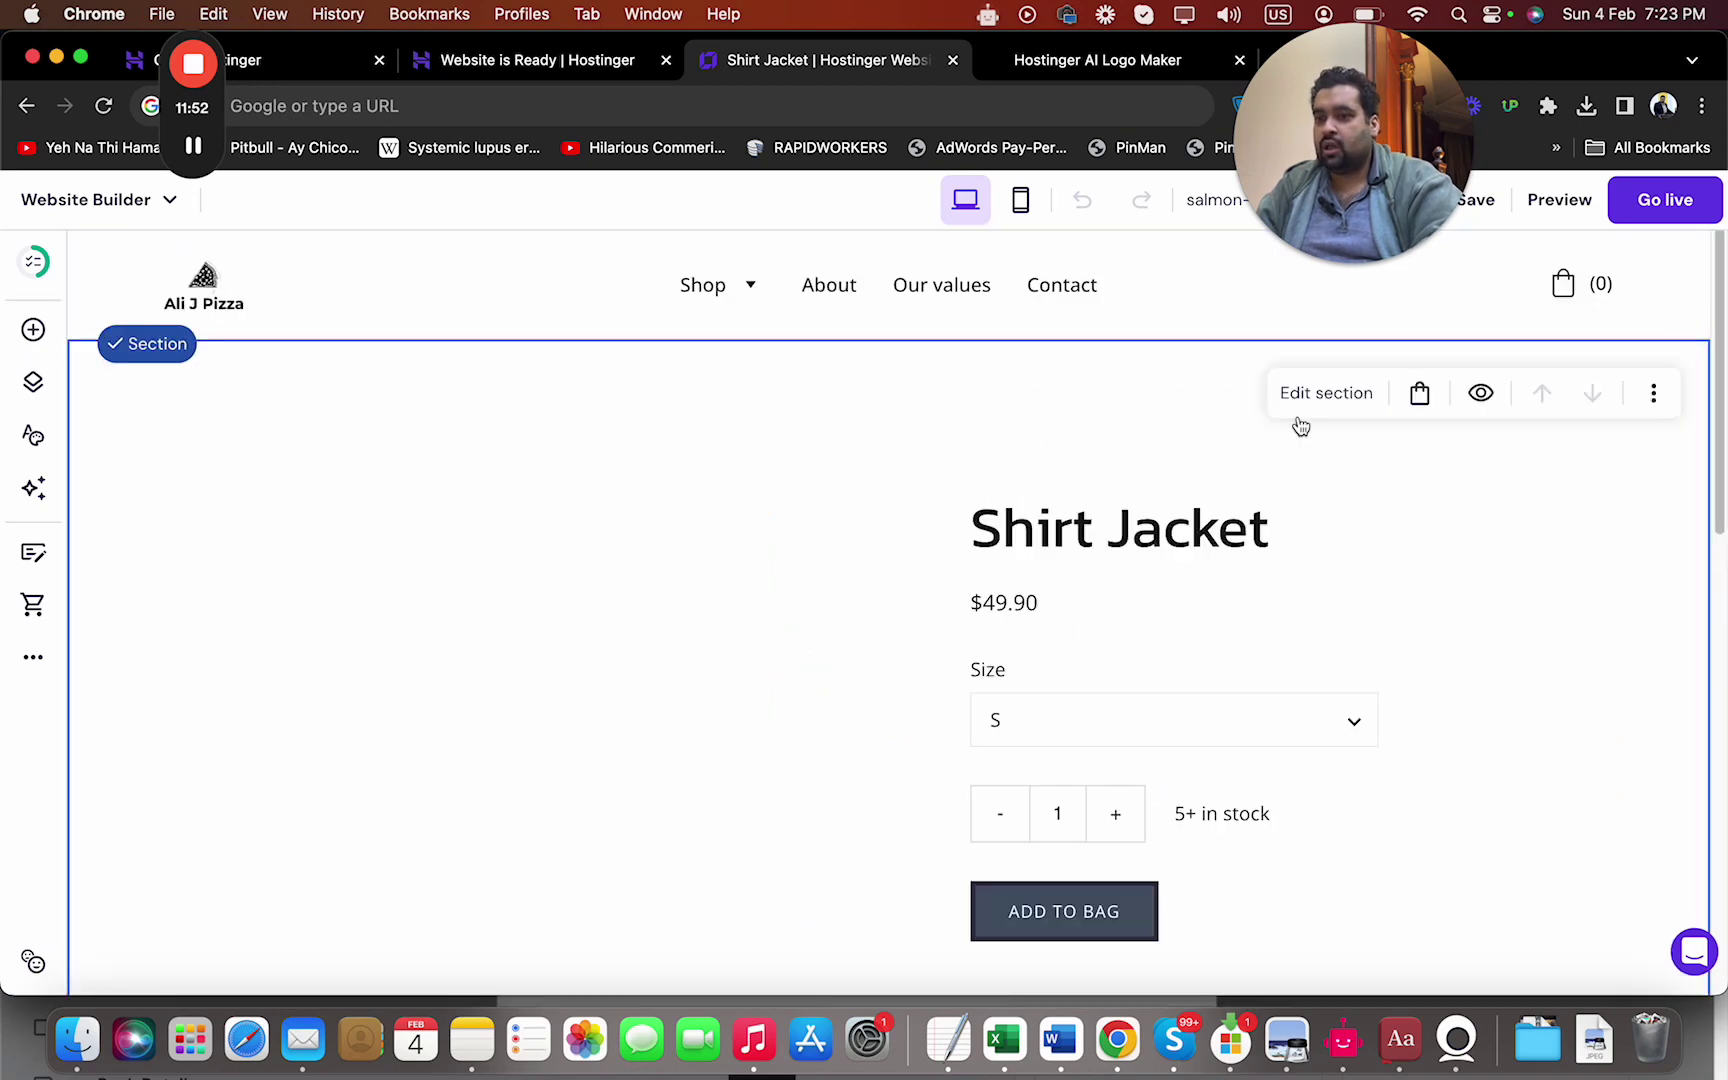
left_click(1321, 397)
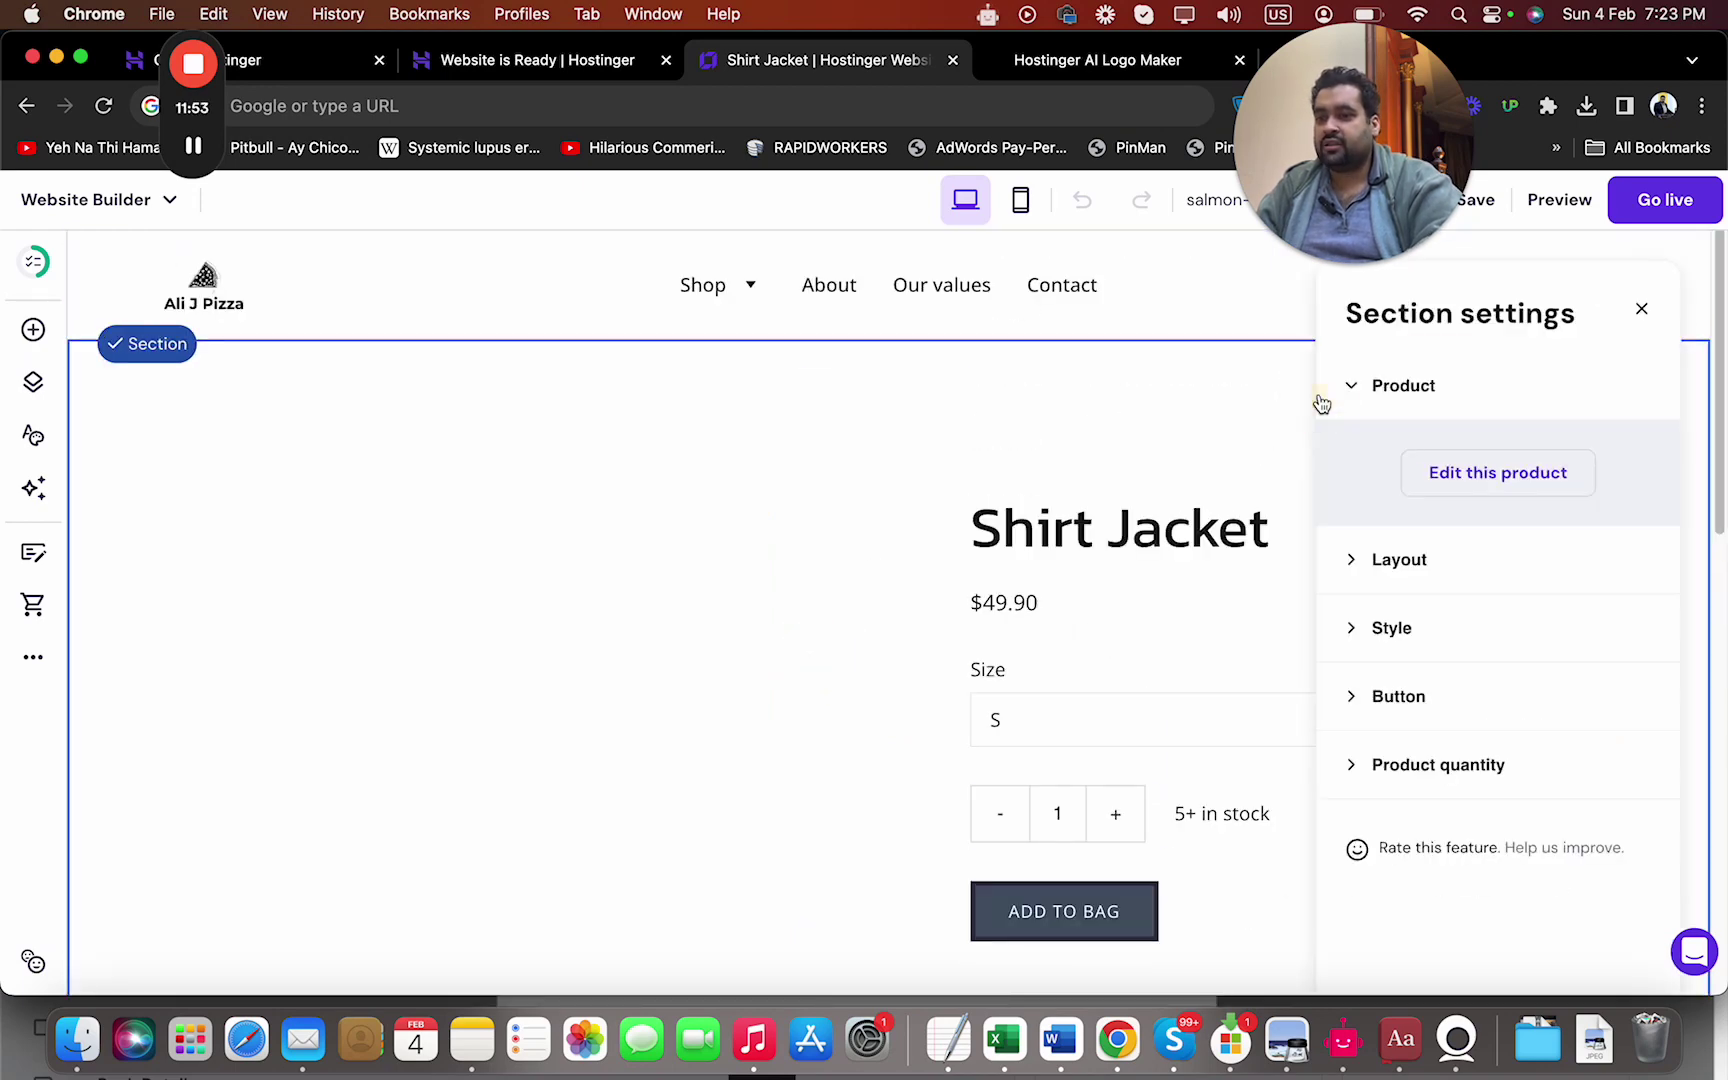
left_click(1496, 480)
left_click(1437, 475)
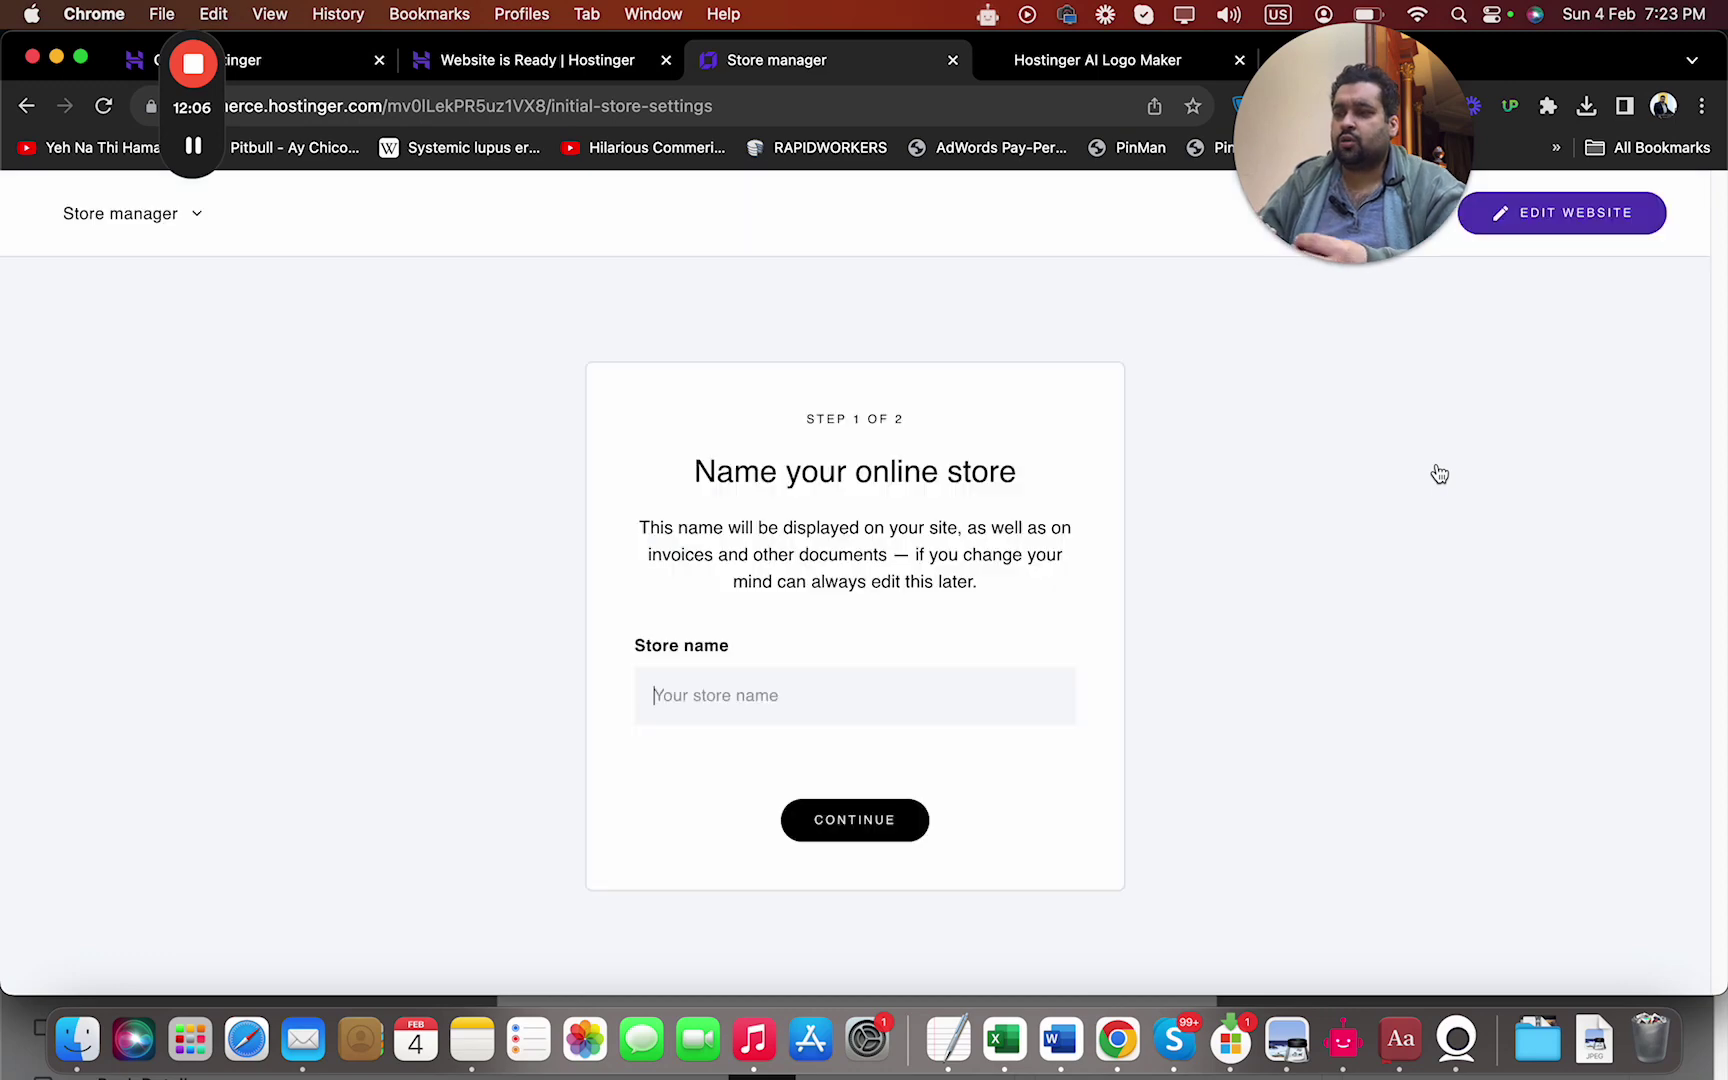
Name the online store, starting with "ALI J Pizza Online Ecommerce Clothing", and continue to the account setup
left_click(1024, 712)
type("A")
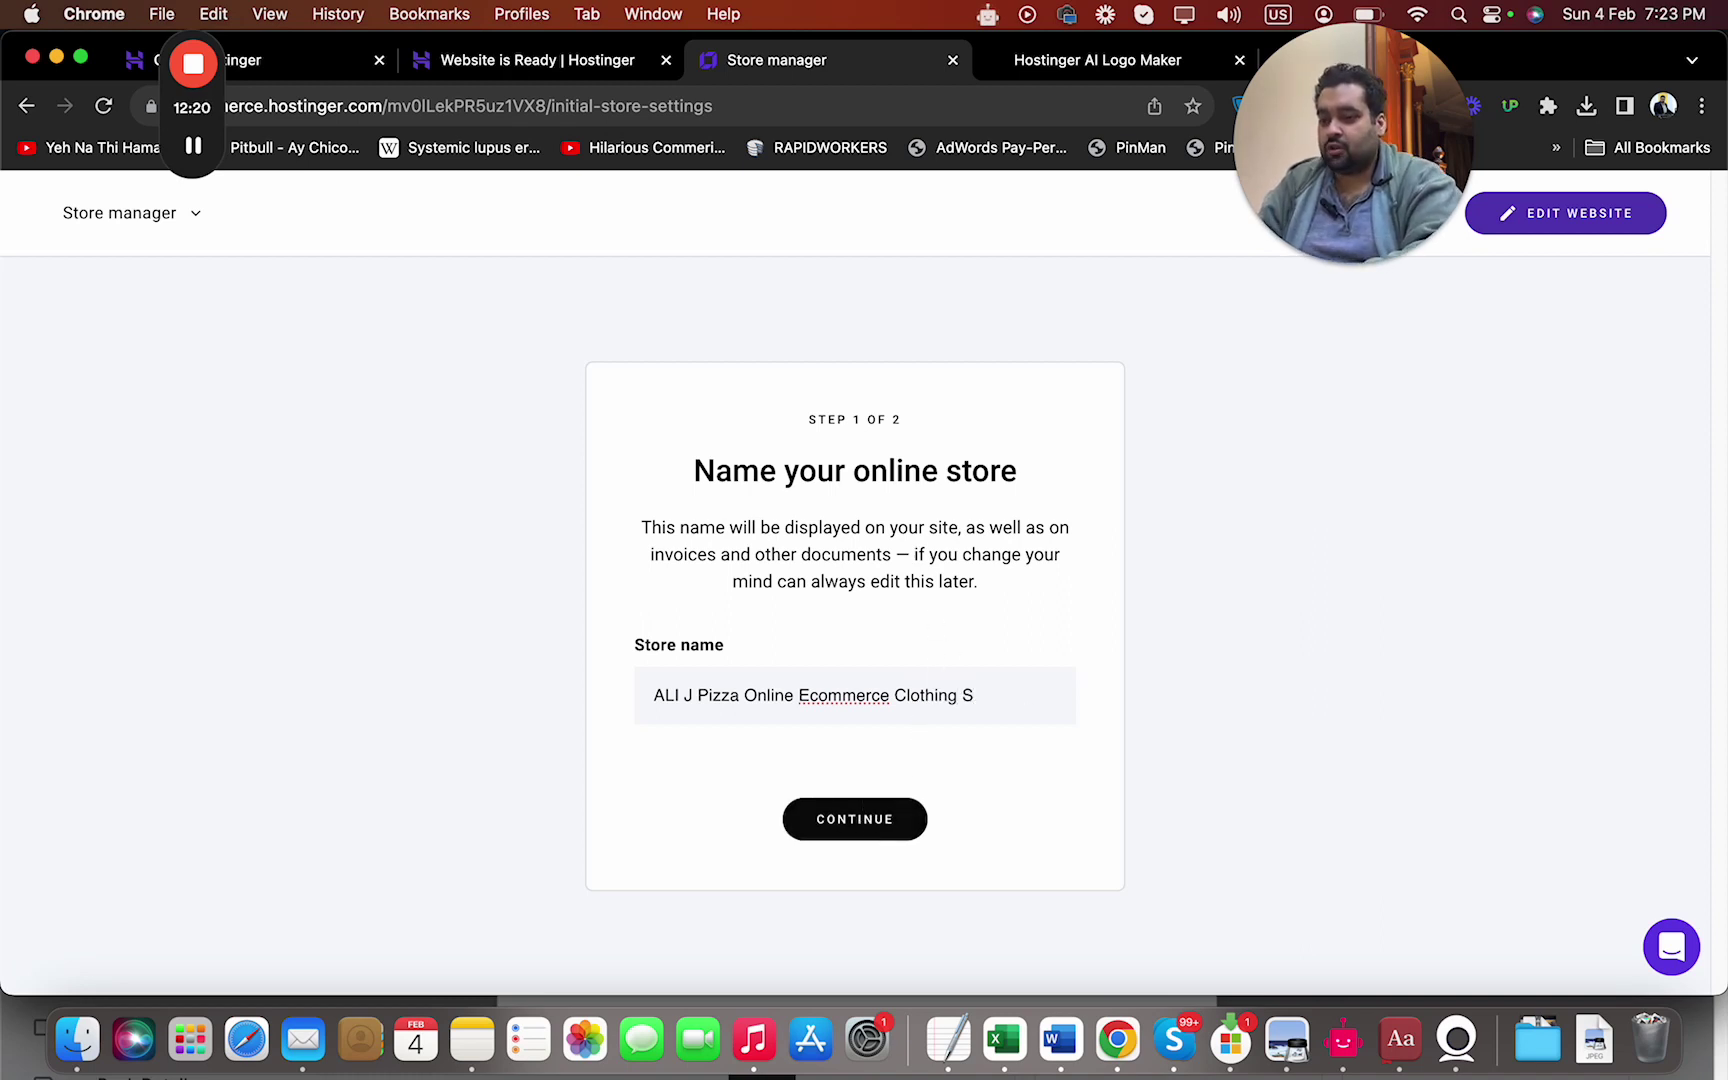
left_click(856, 822)
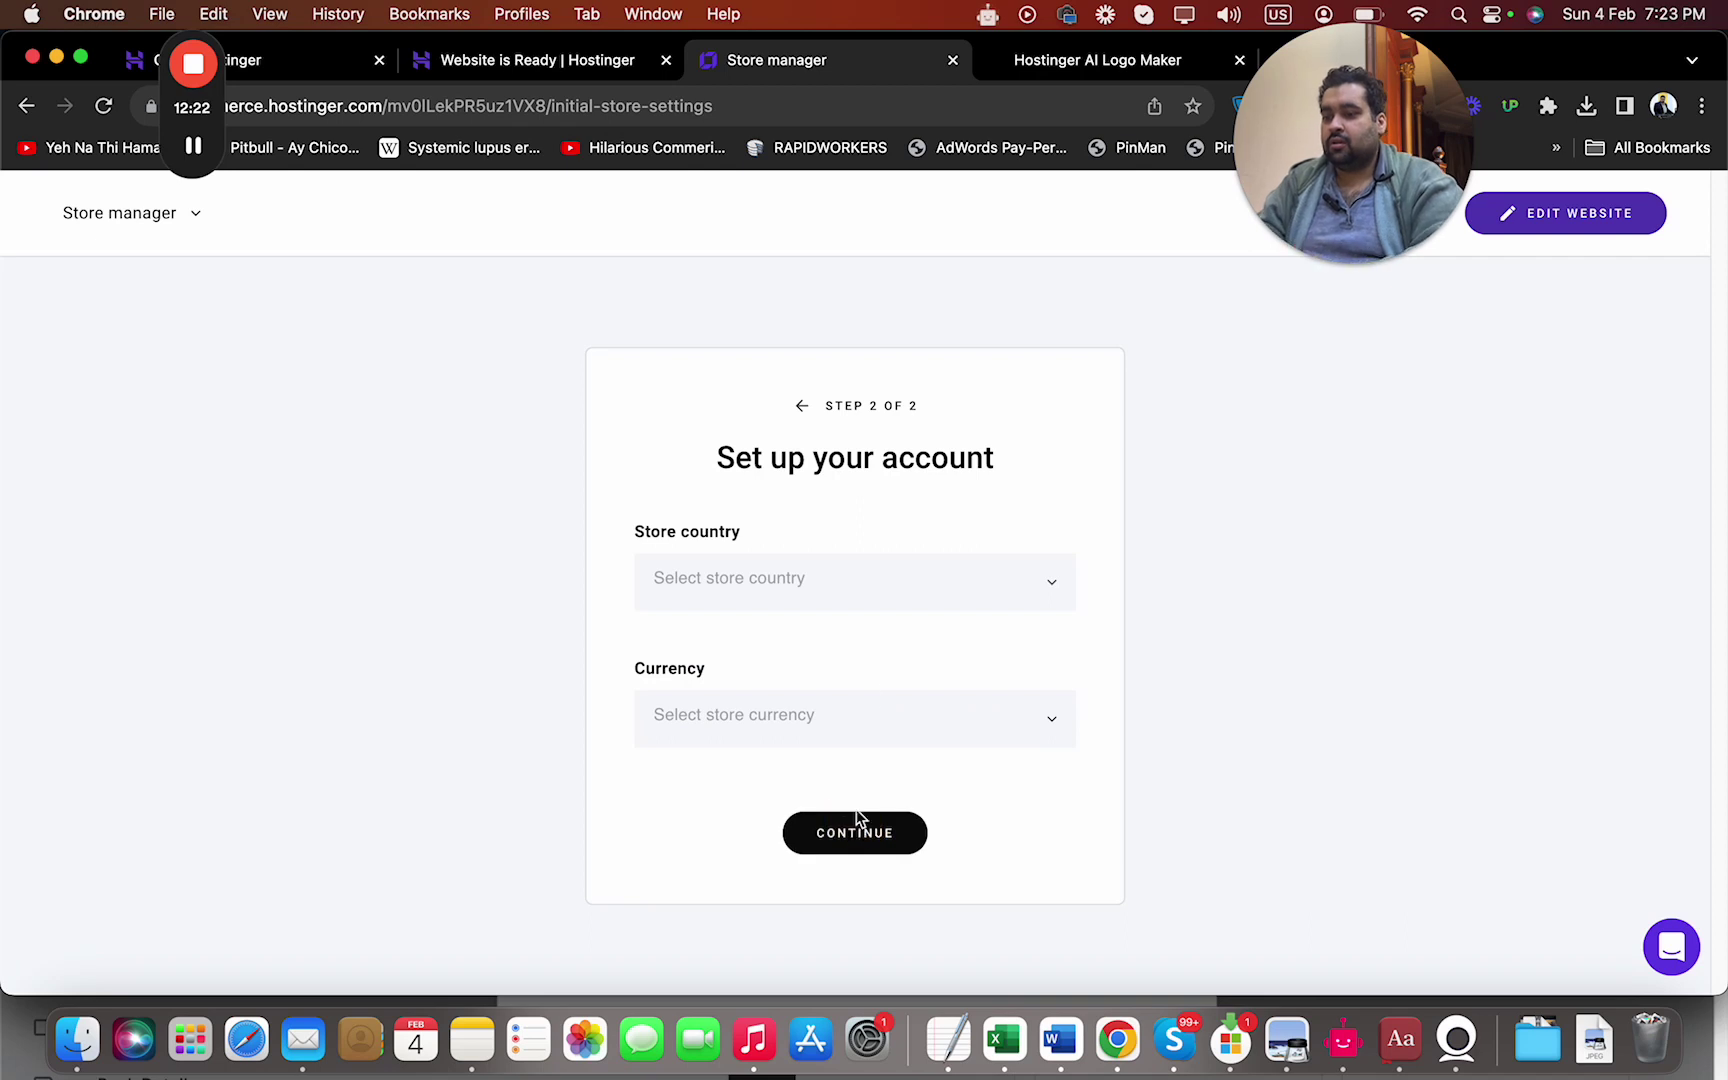
Set the store country to United States with USD ($) as the currency, and finish the store setup
left_click(864, 579)
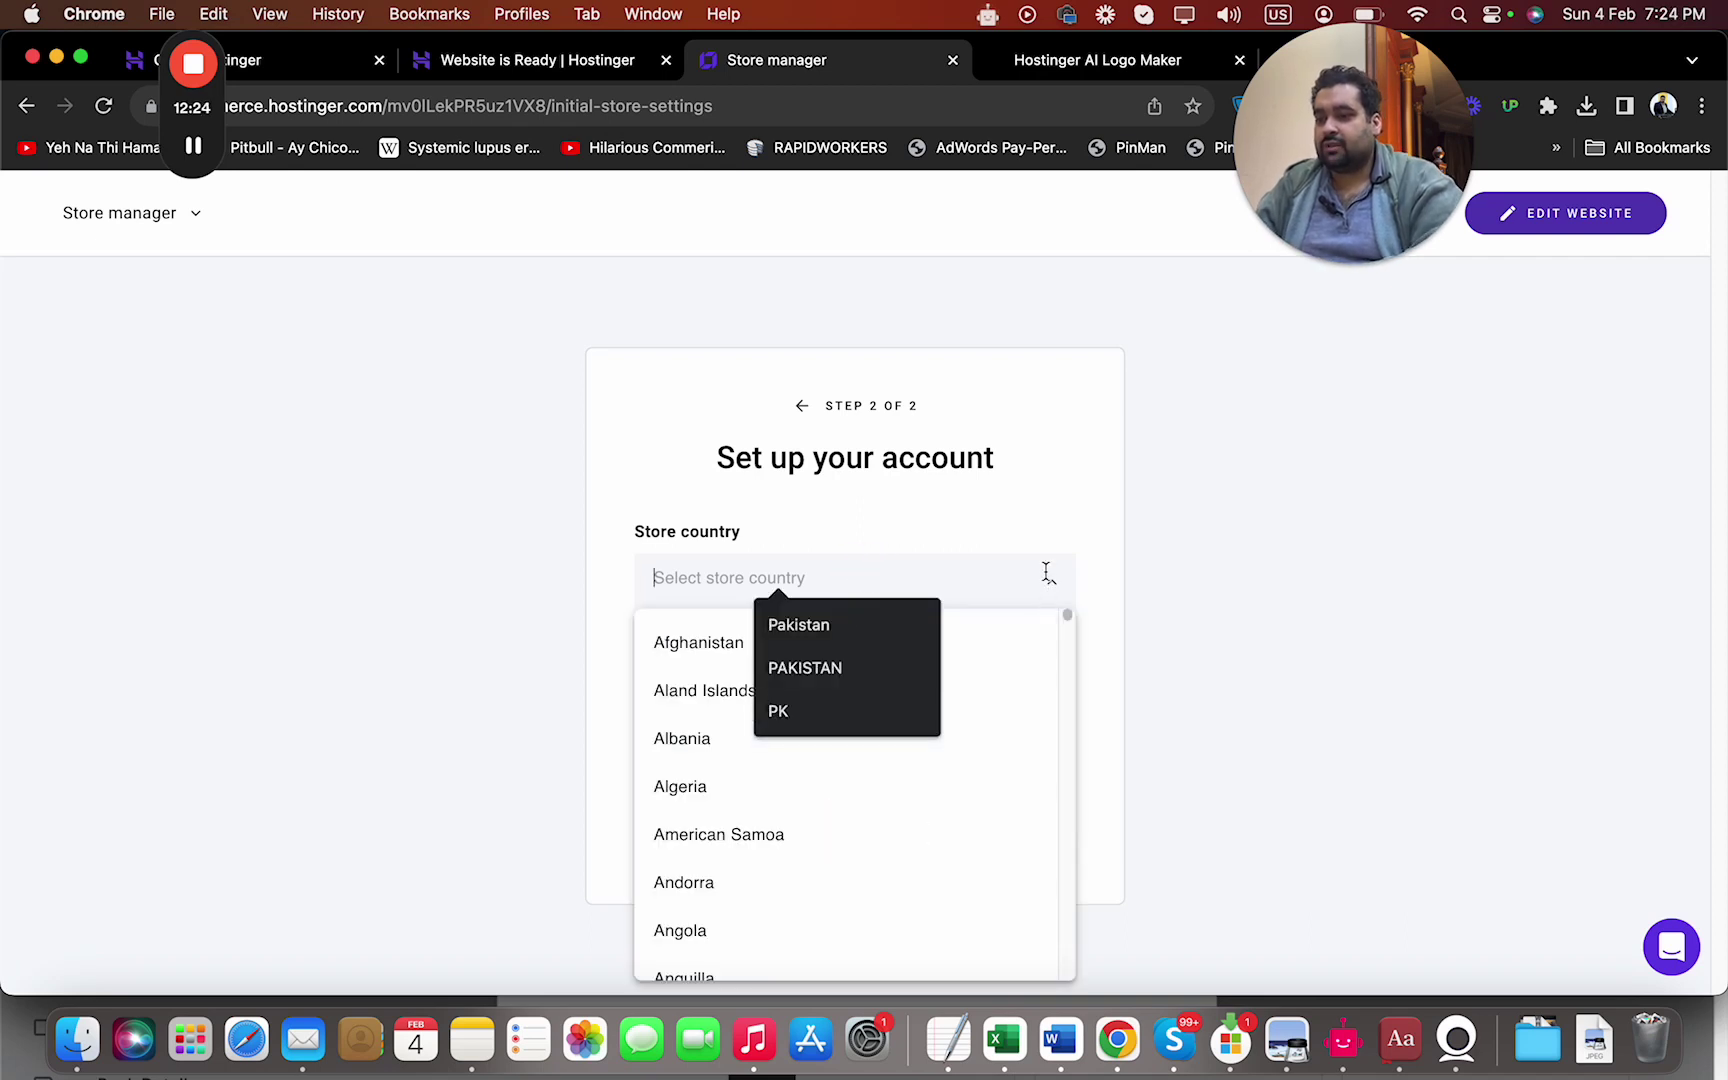
left_click(1049, 505)
left_click(967, 587)
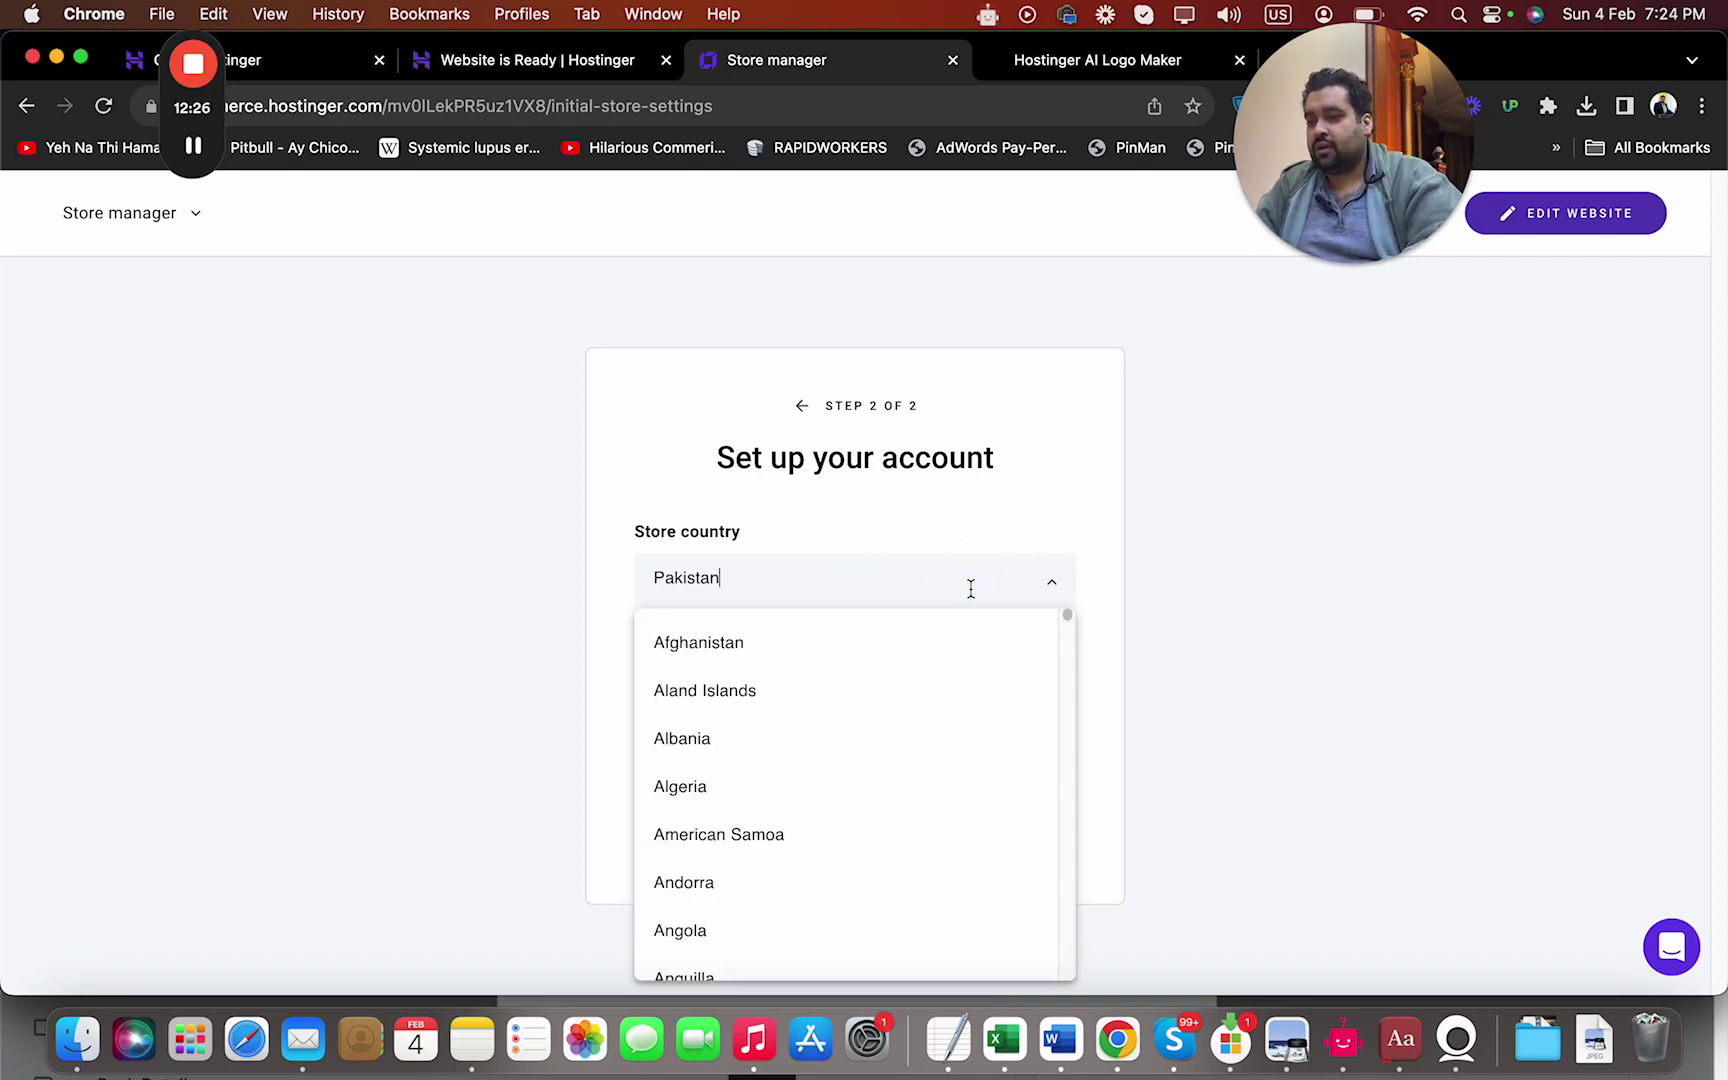
key("super+a")
type("Unit")
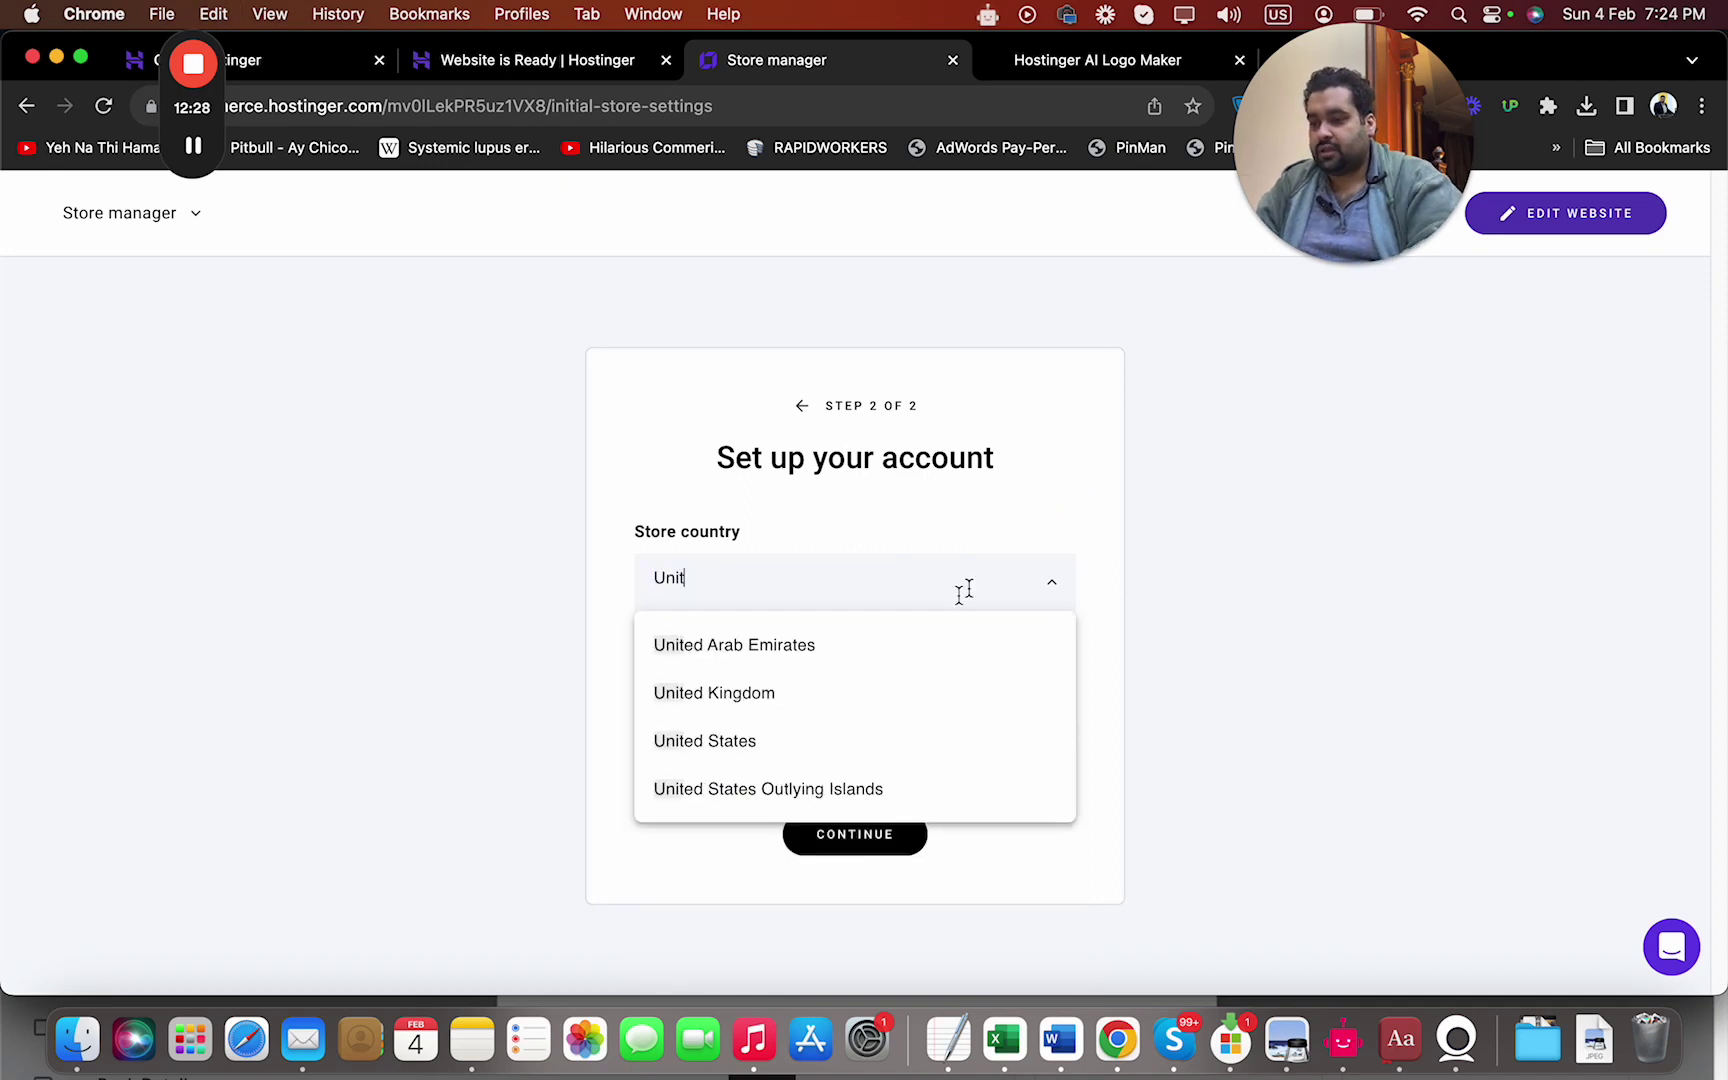
left_click(869, 740)
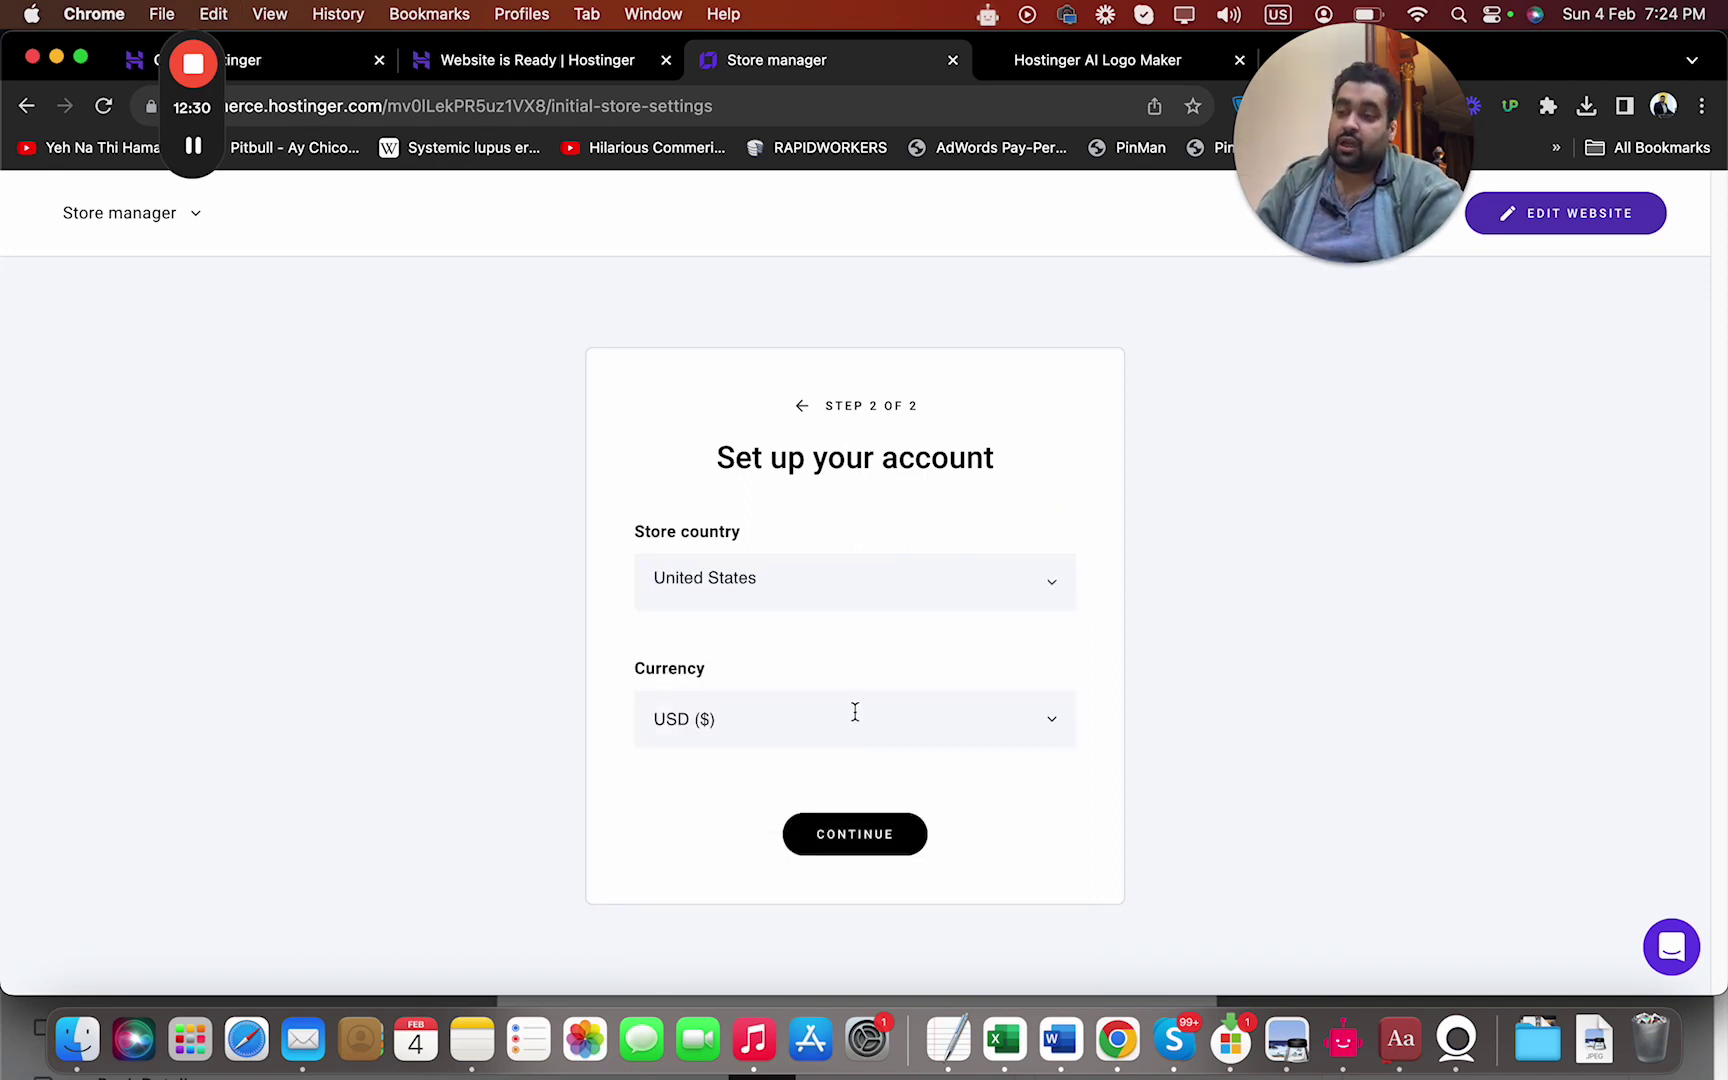
left_click(845, 833)
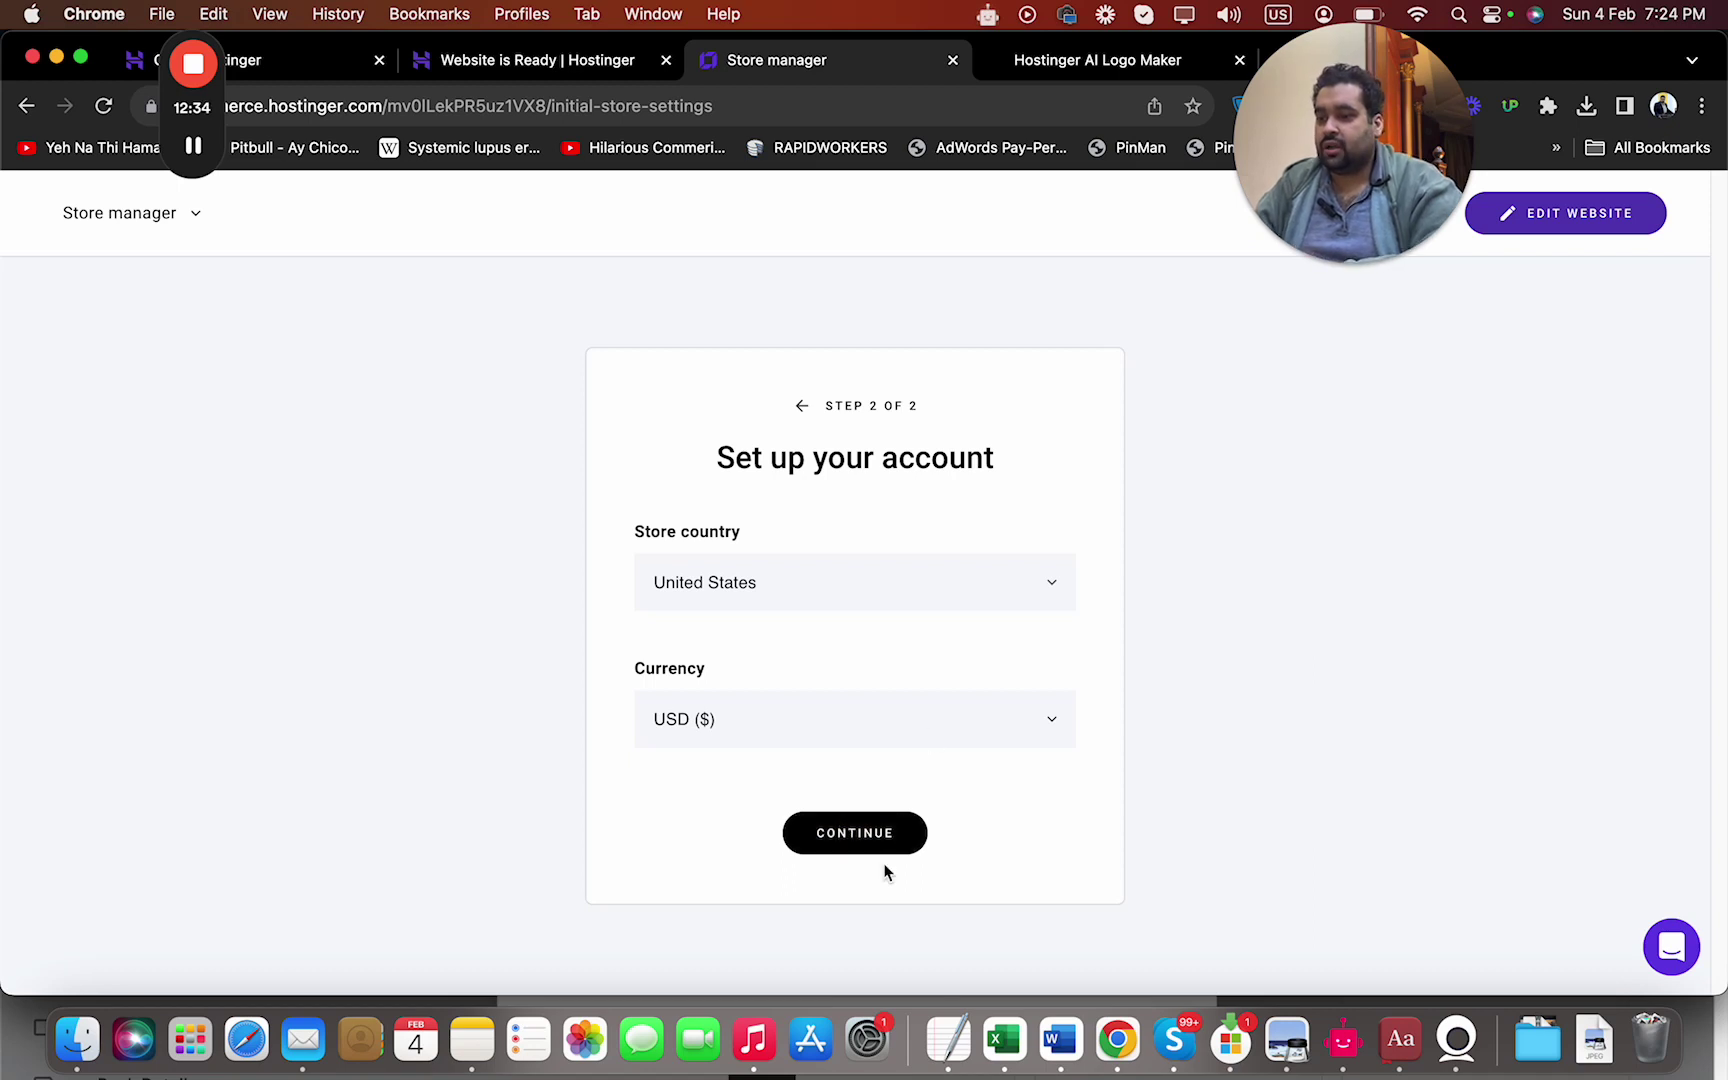
left_click(884, 842)
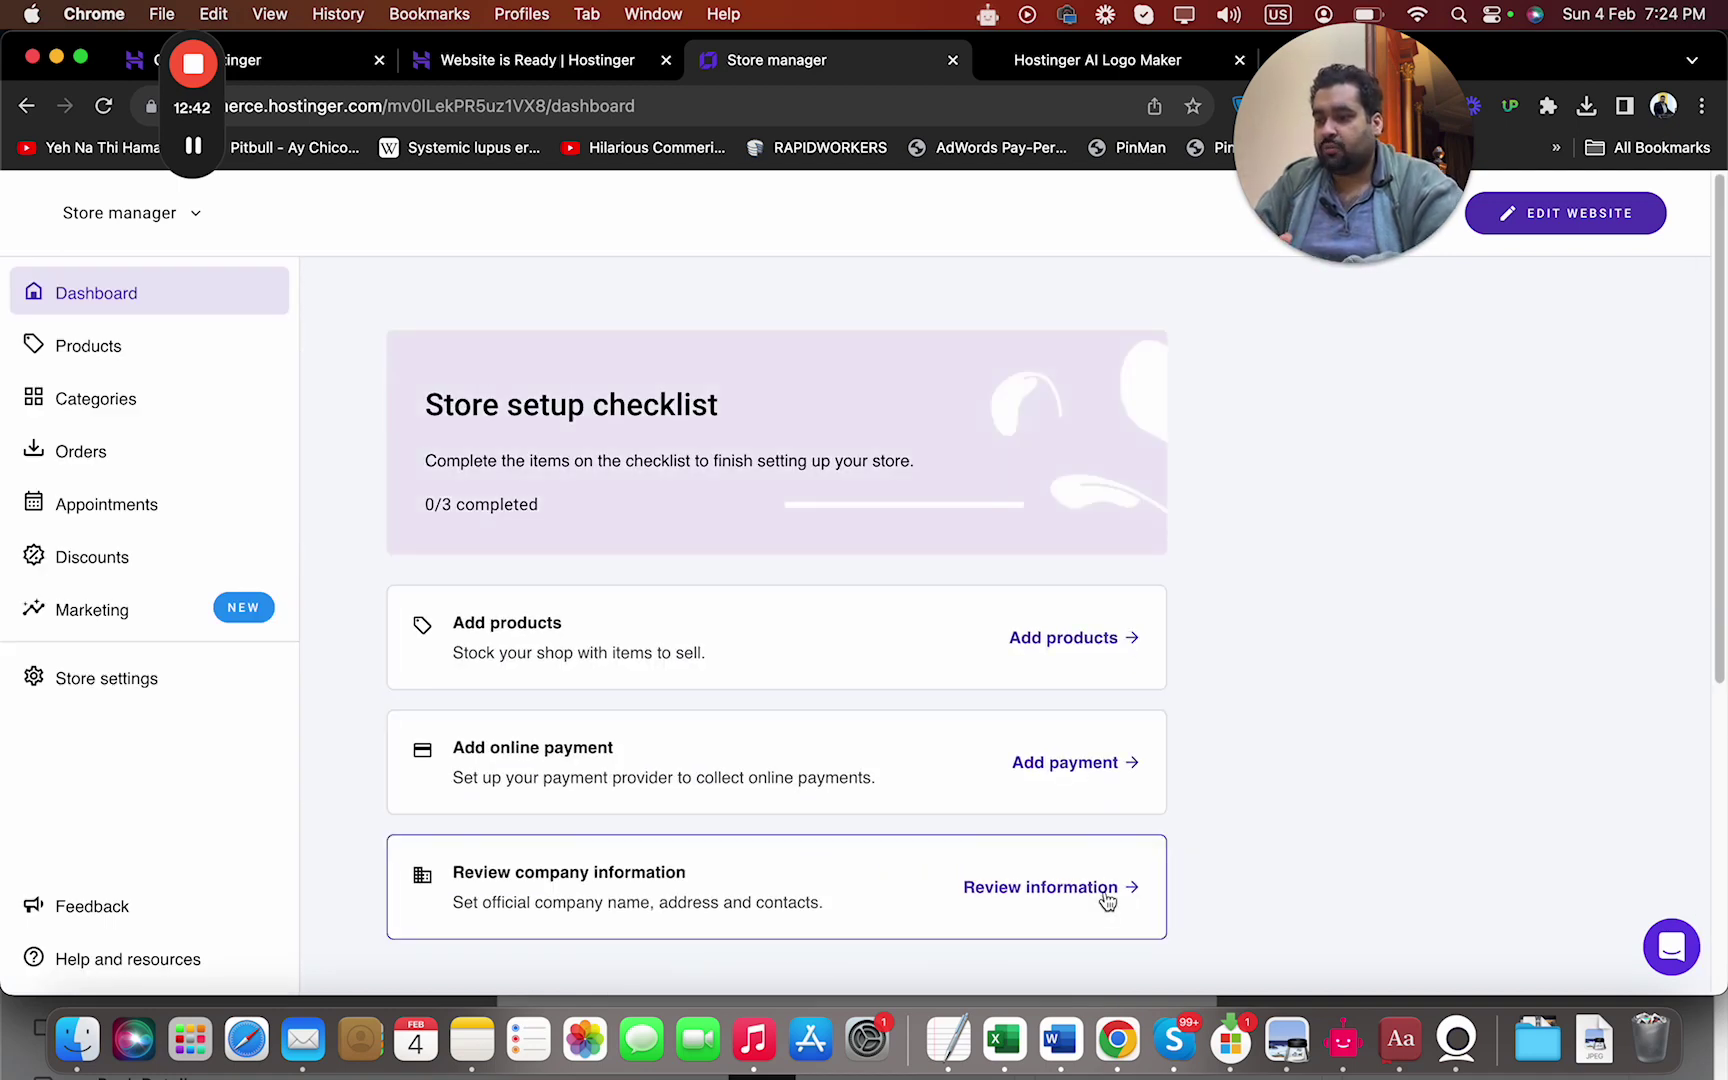
Start adding a physical product and enter a price of $10 and a discount price of $8
left_click(1092, 648)
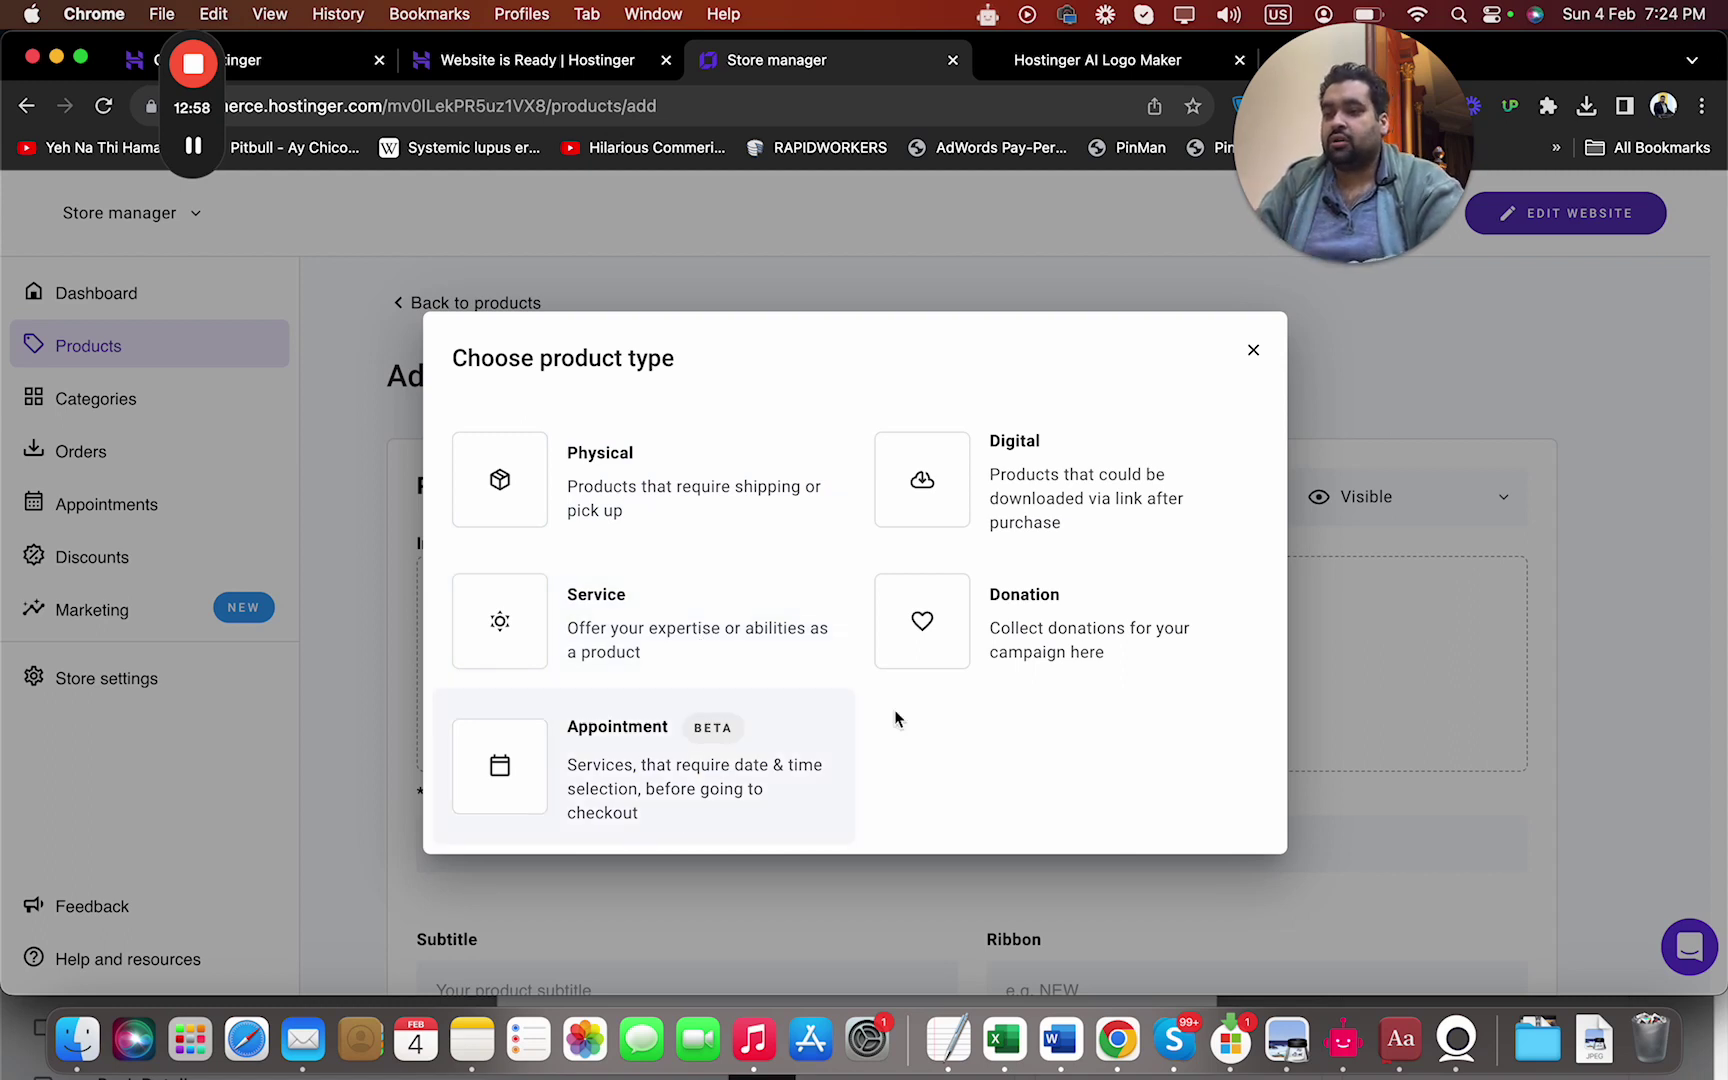
left_click(744, 491)
scroll(940, 470, "down", 4)
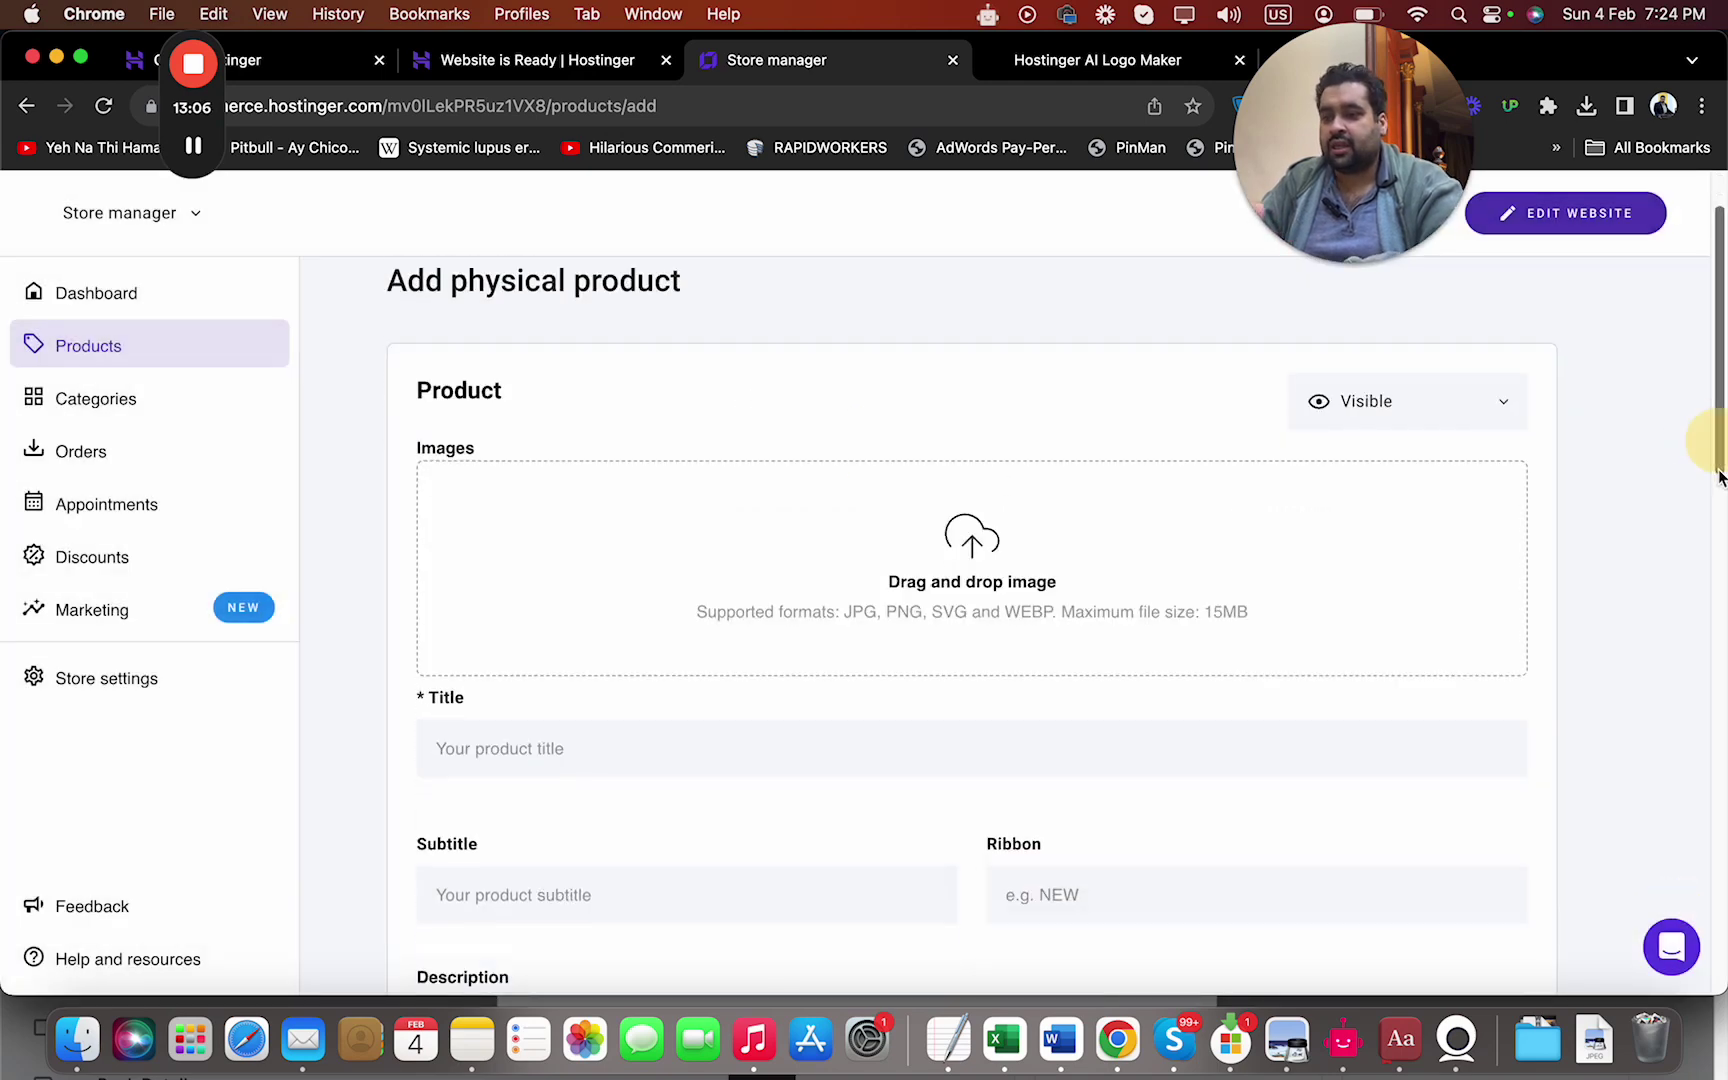
left_click(868, 665)
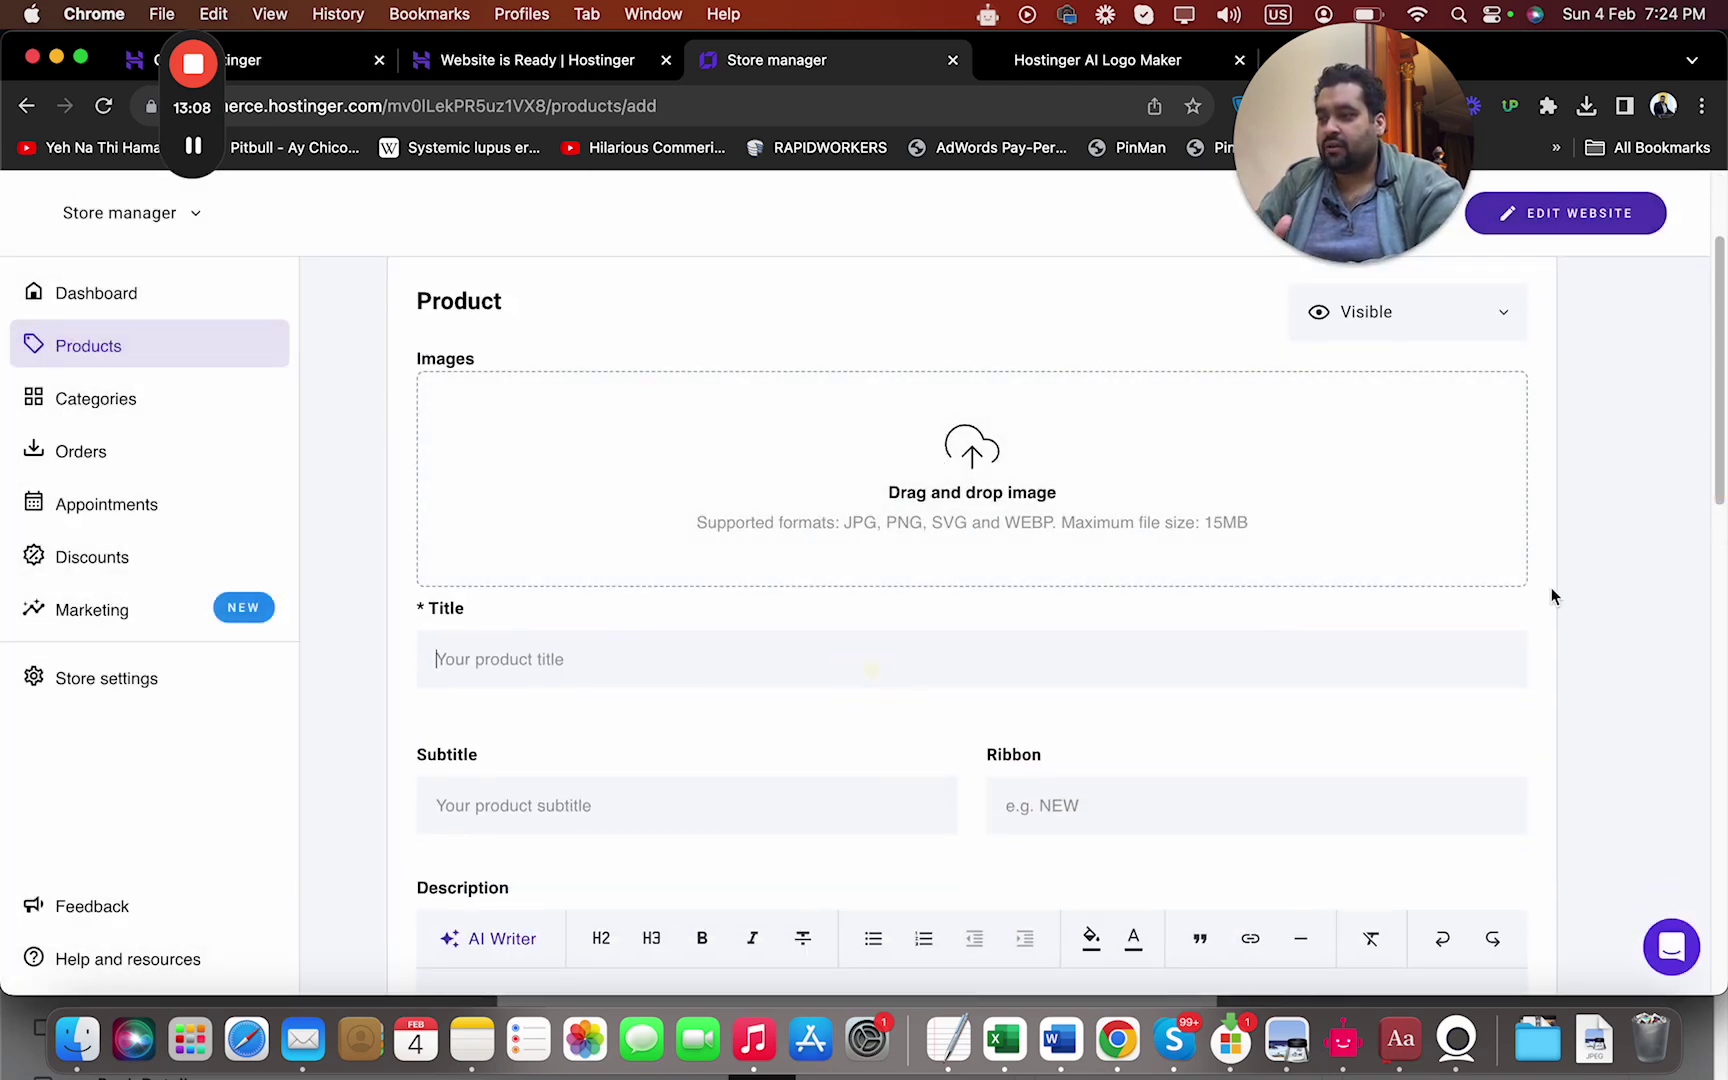
left_click_drag(1722, 500, 1722, 830)
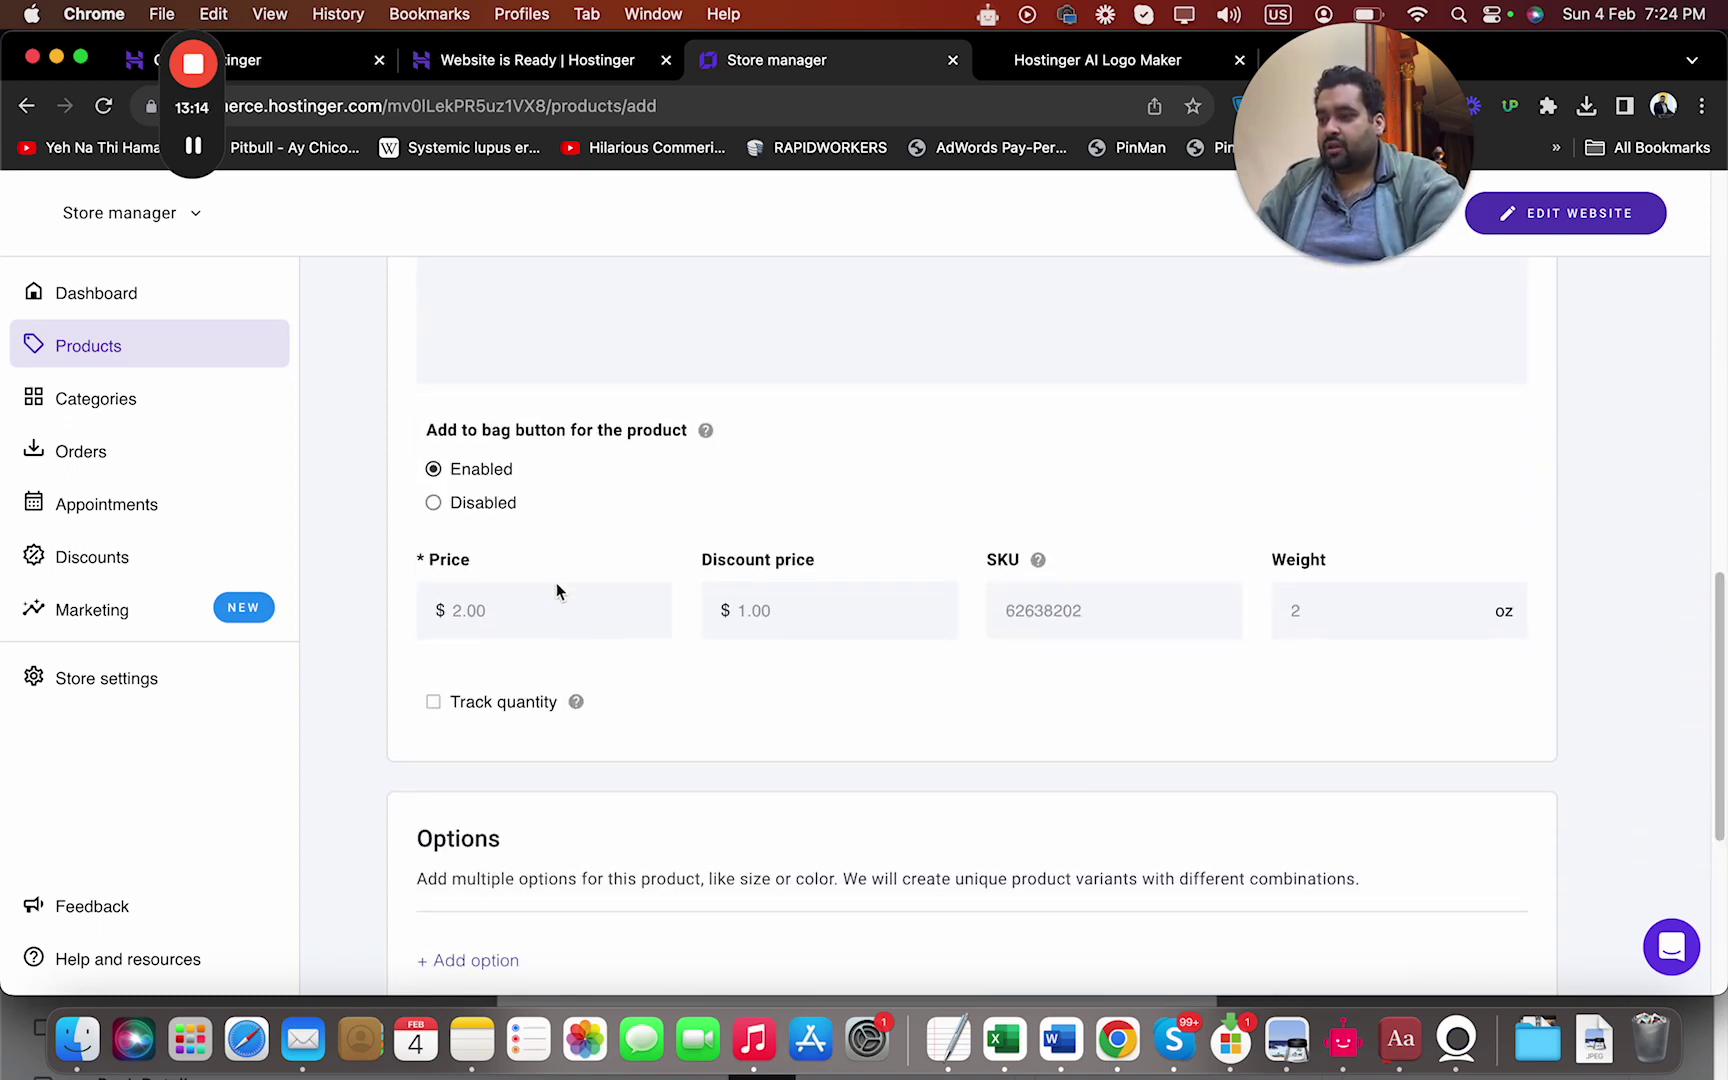
left_click(568, 612)
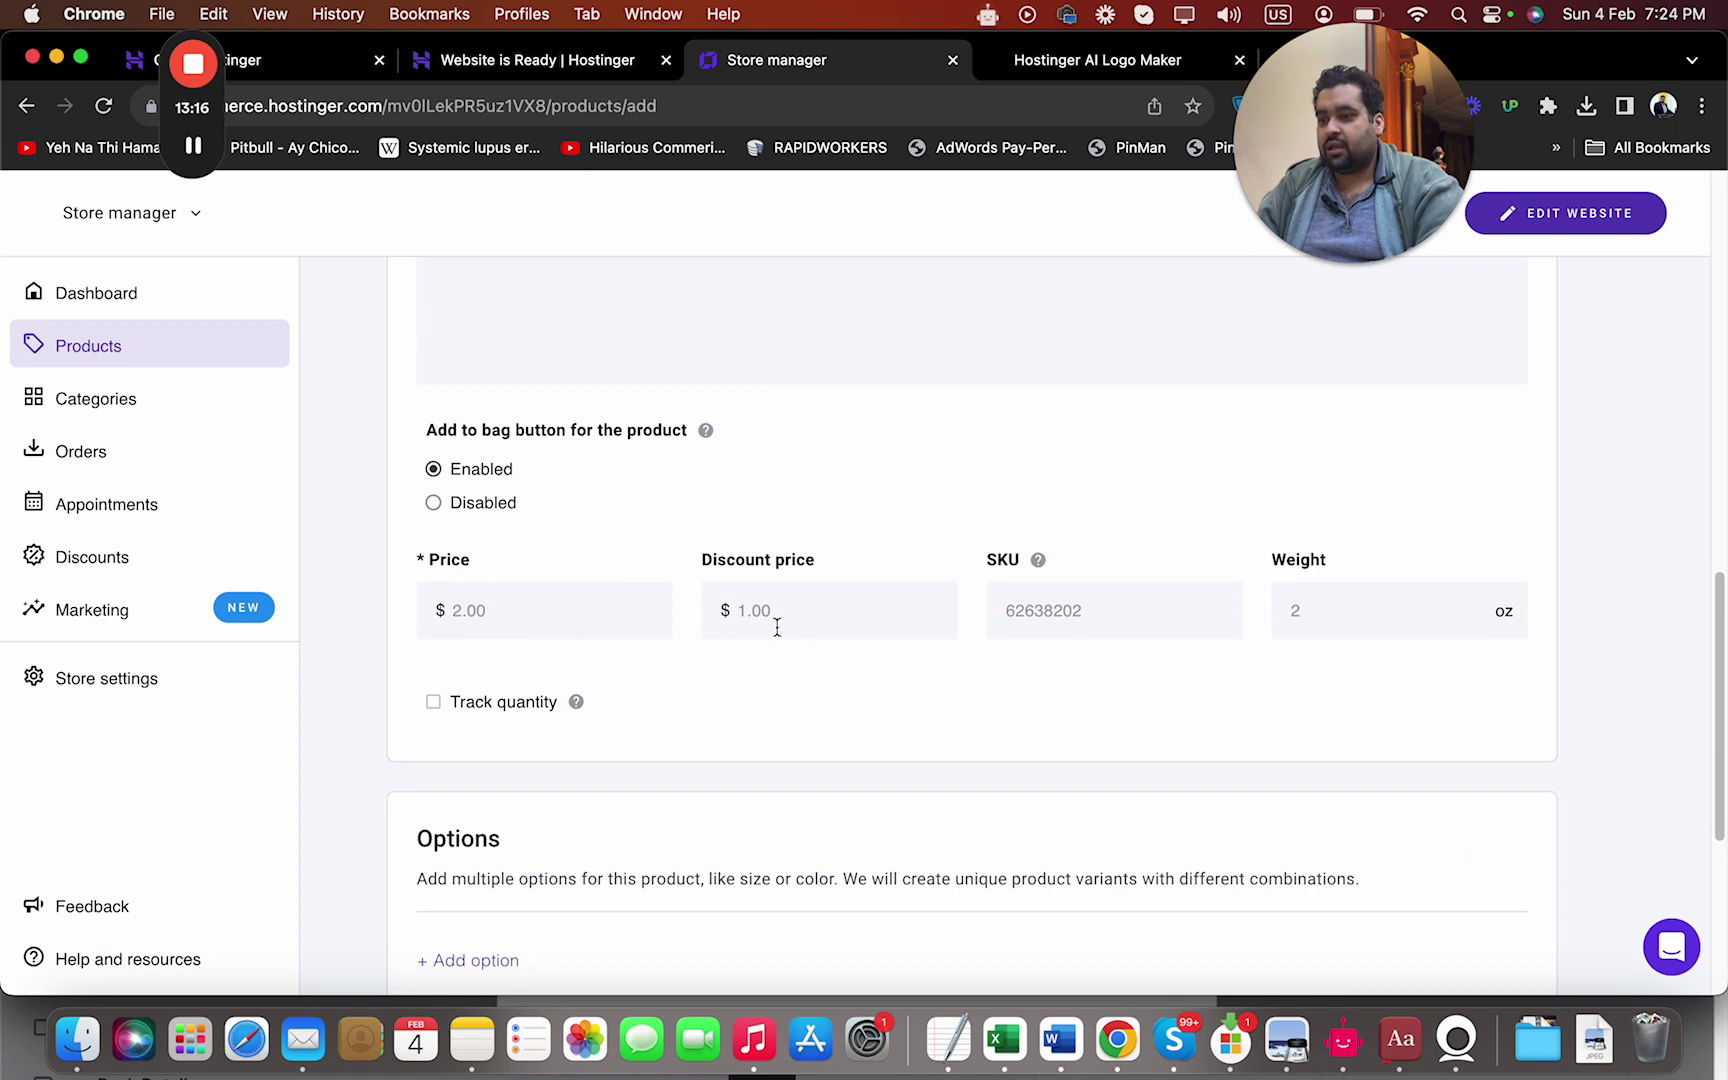
type("10")
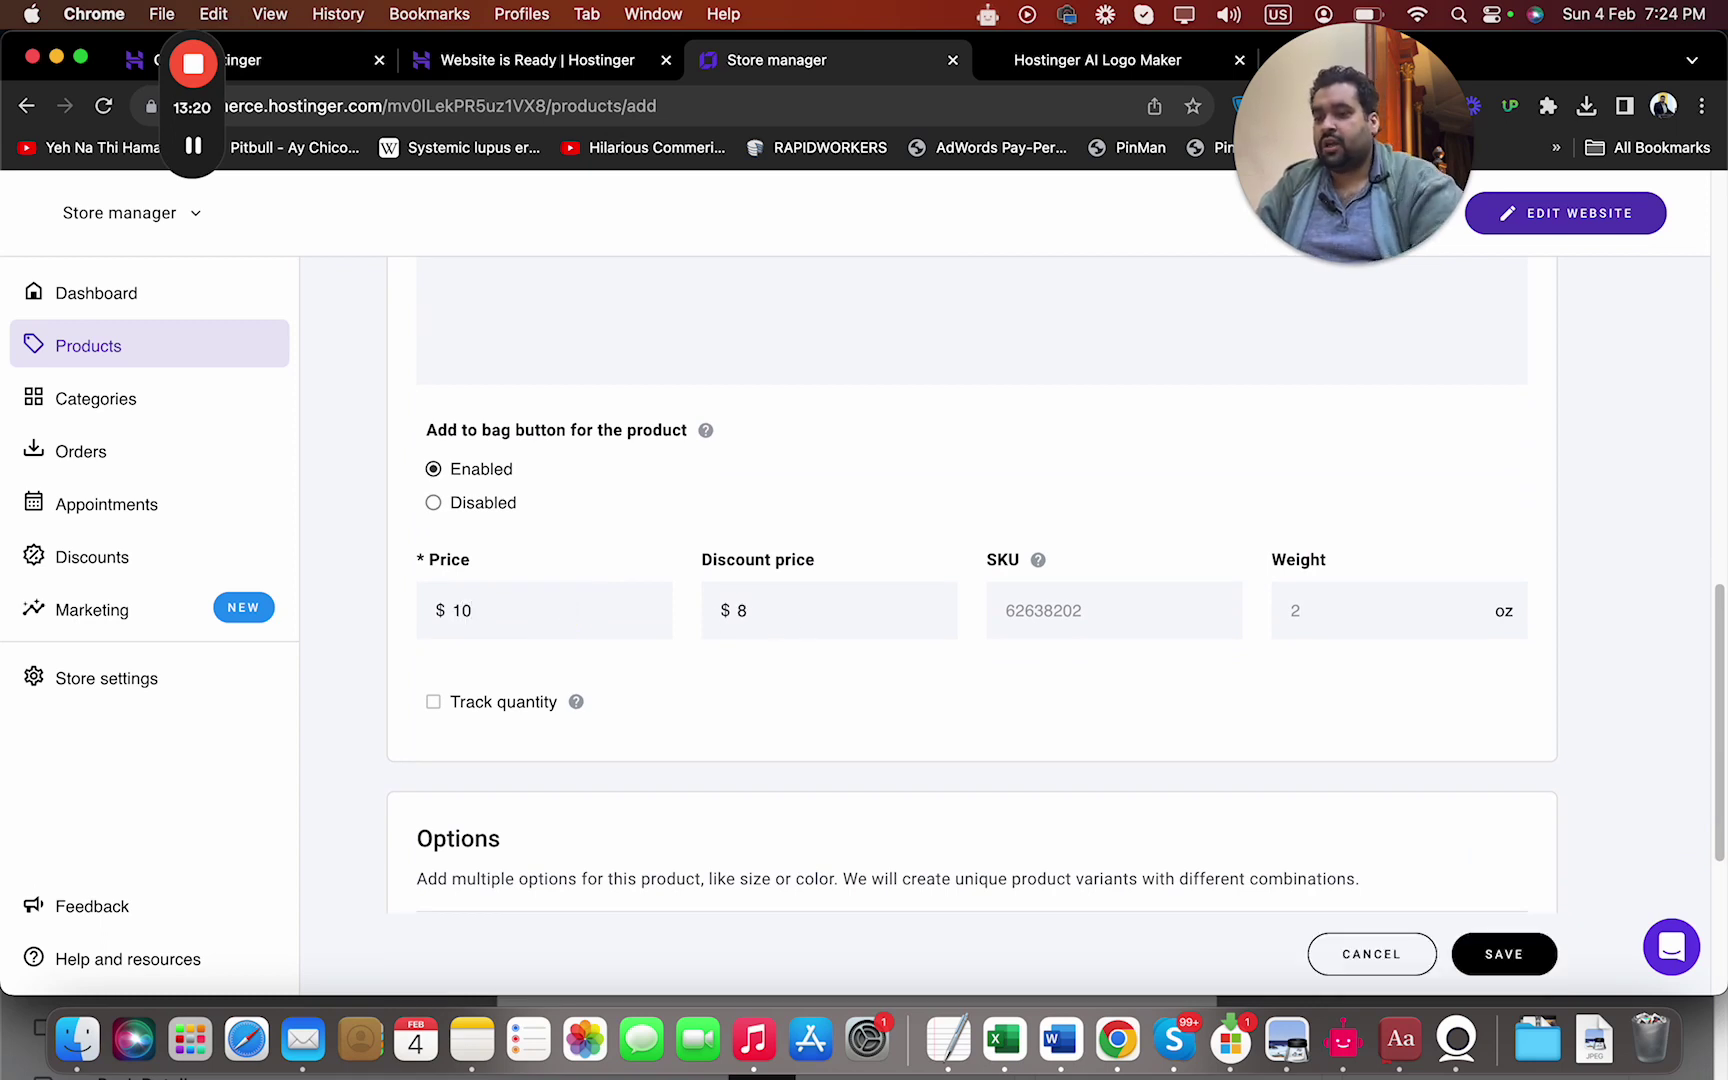
left_click(1111, 621)
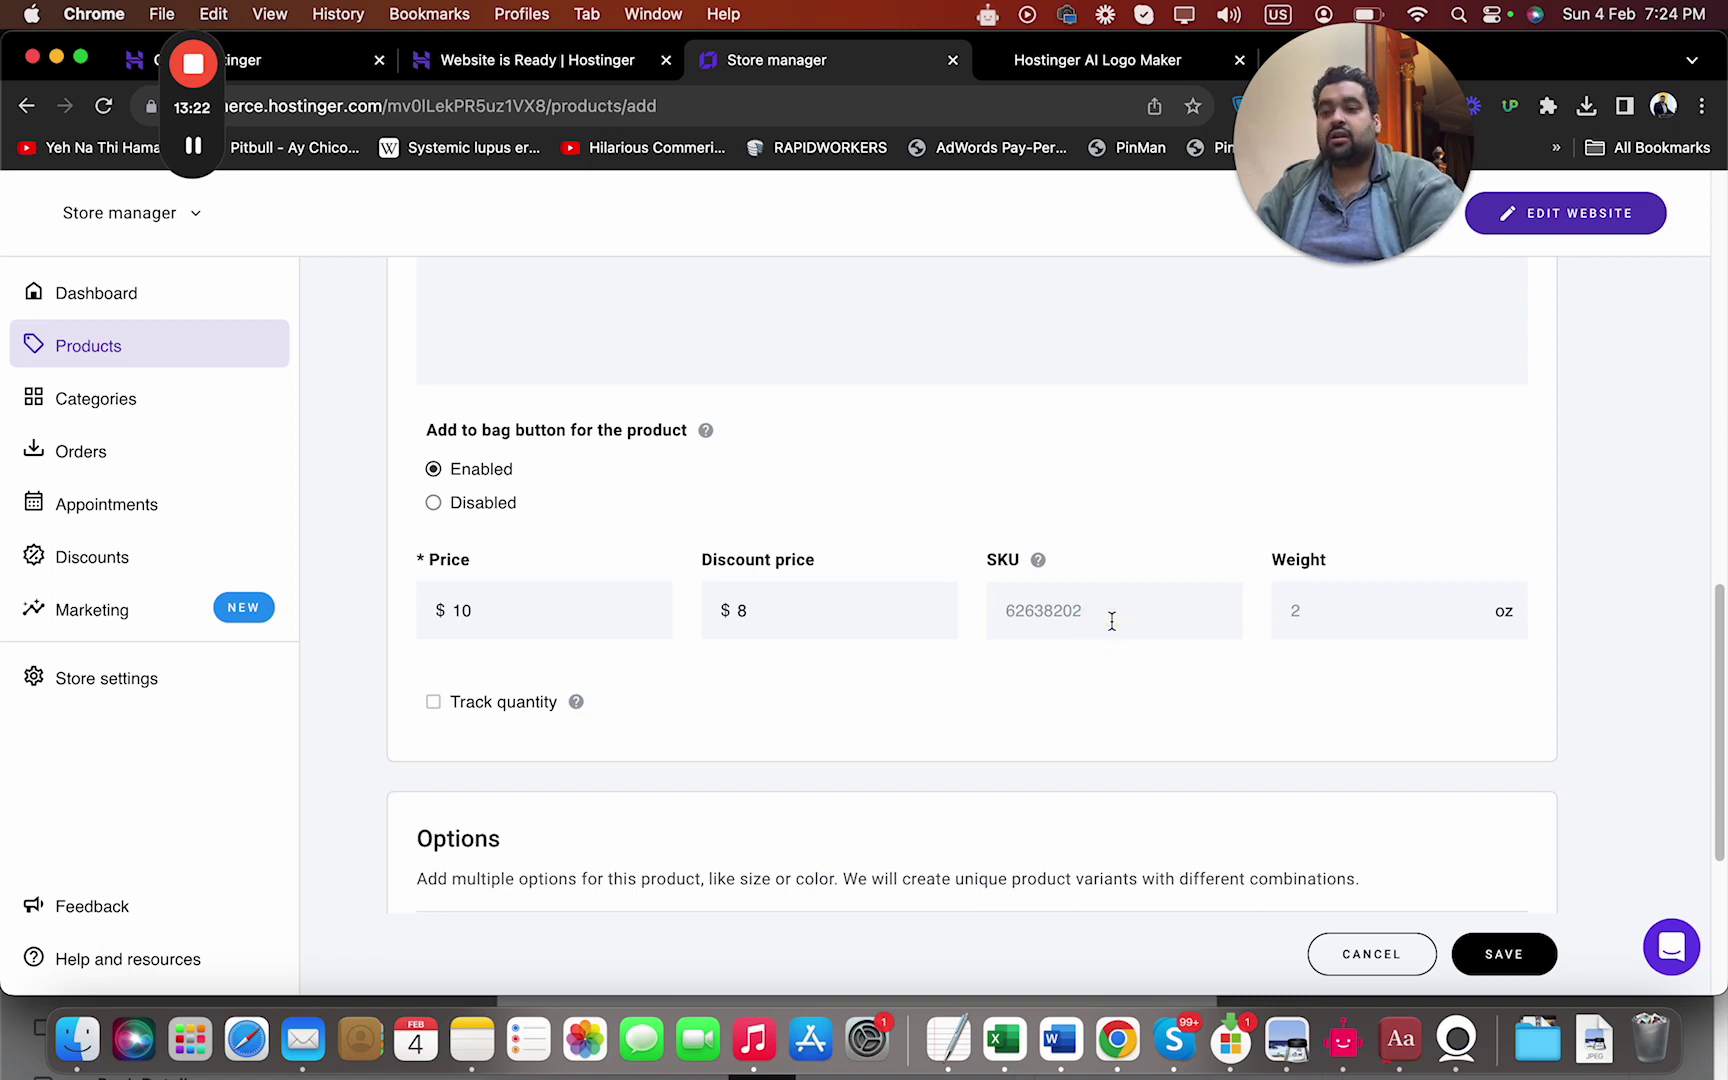
View the form for adding a product option and cancel it without adding one
scroll(1313, 680, "down", 8)
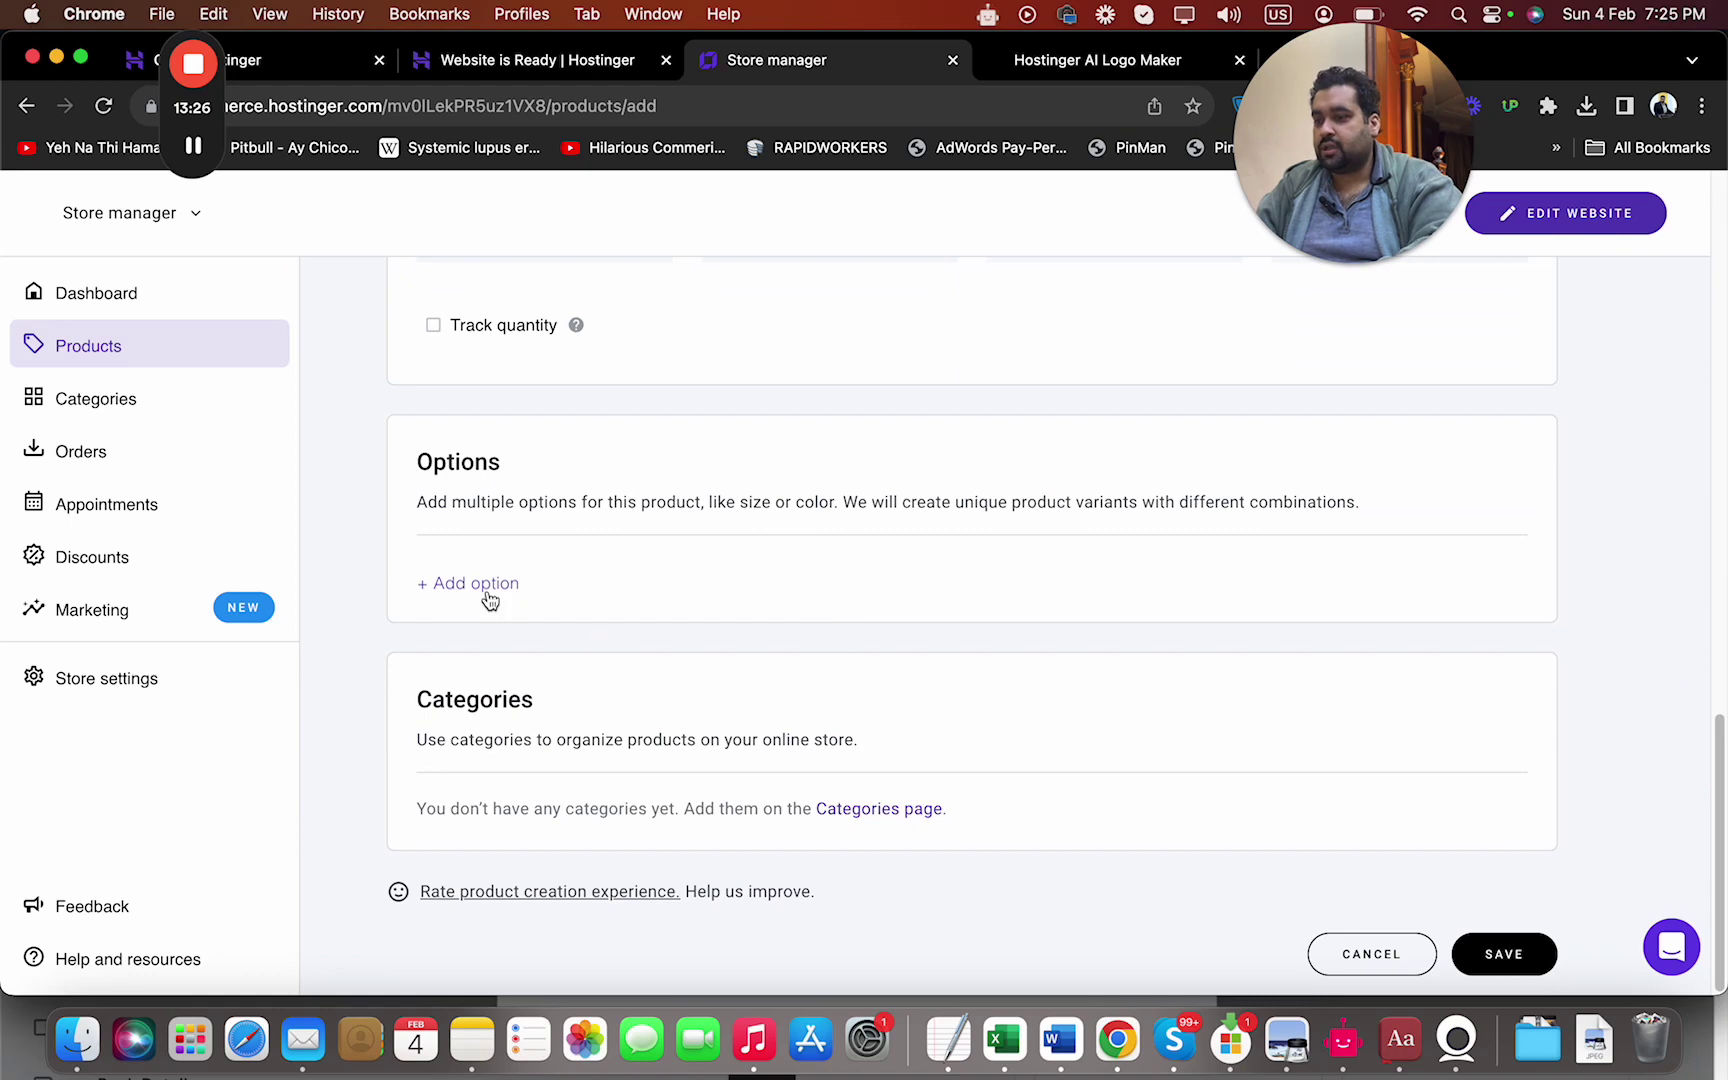
left_click(476, 584)
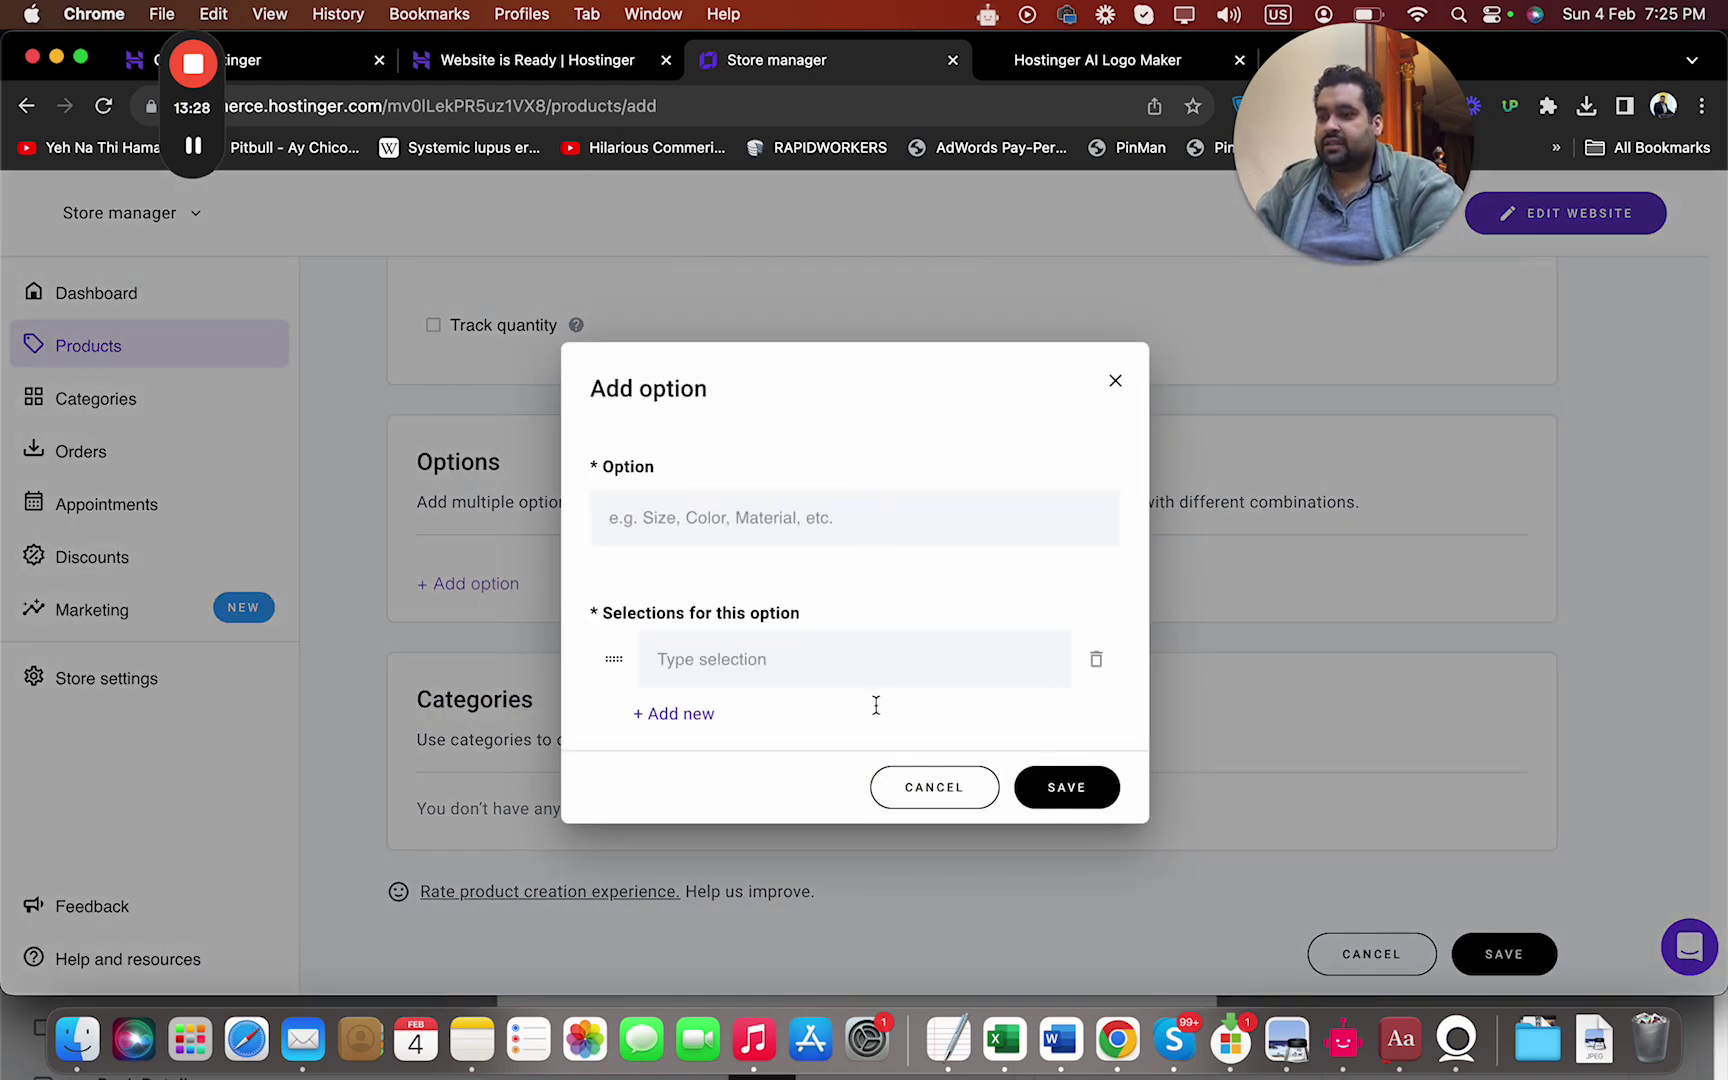
left_click(894, 797)
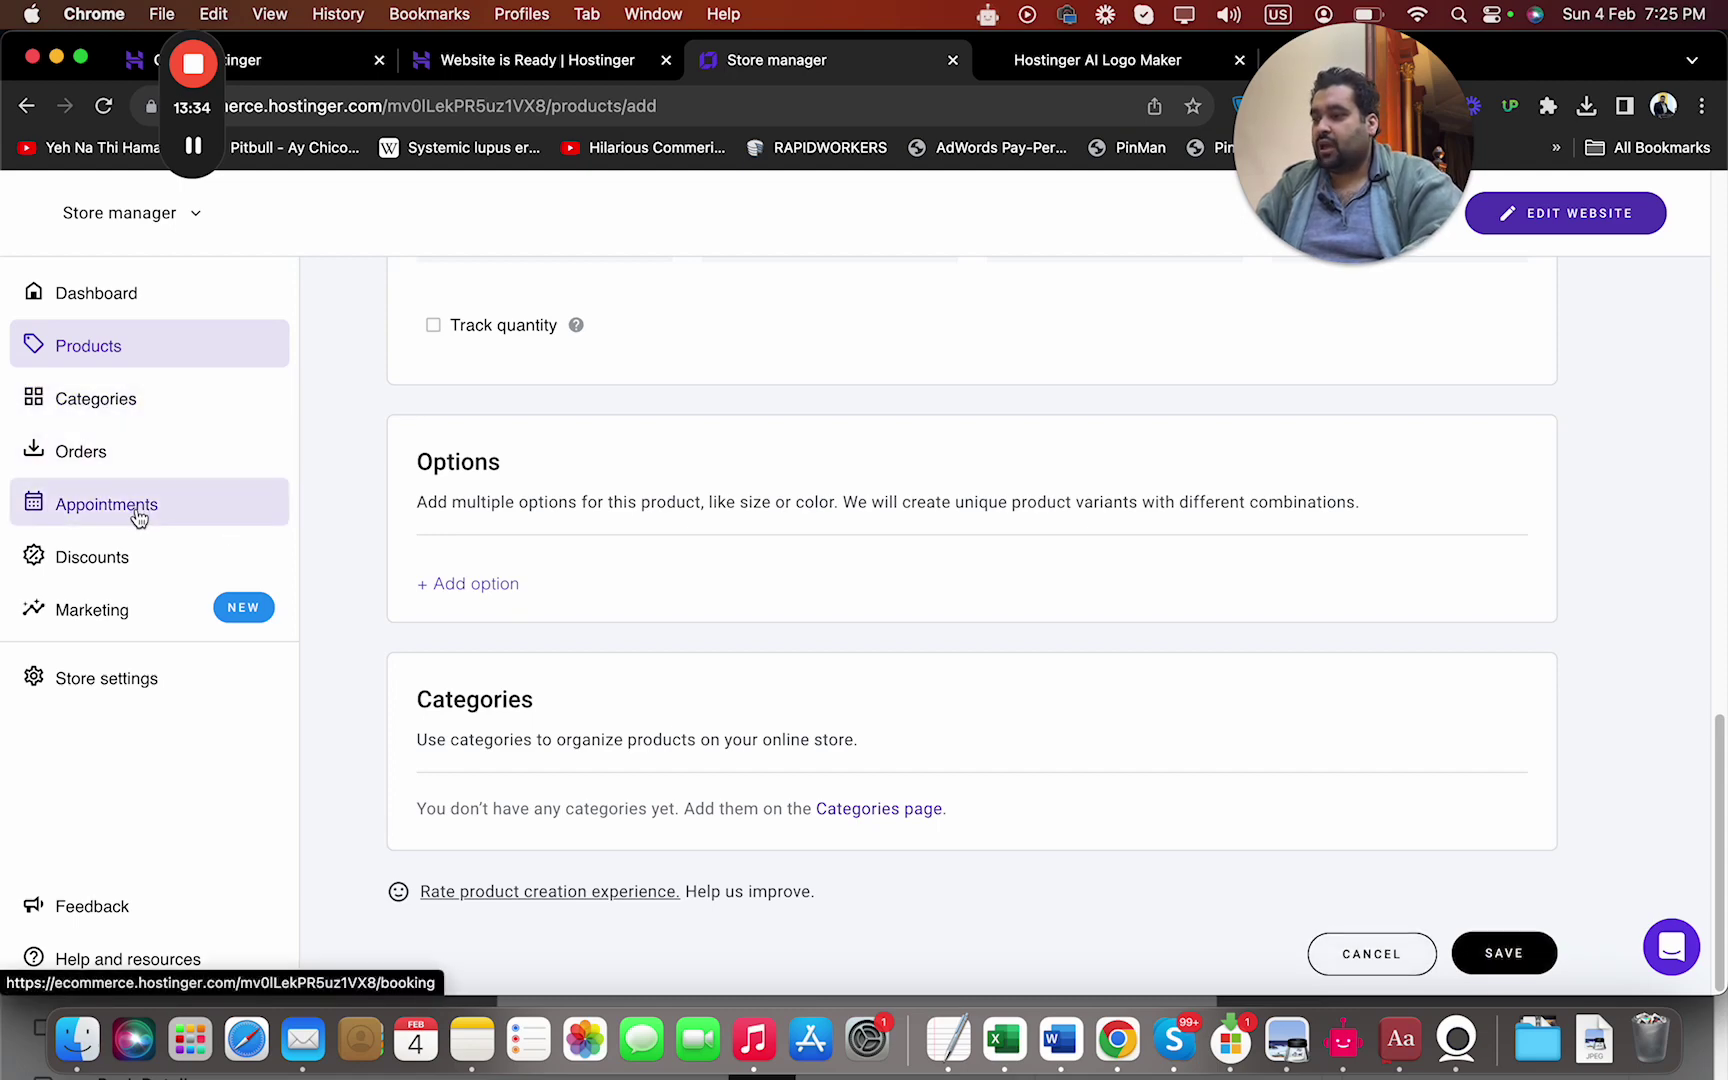
Leave the product form without saving, and view the store's Discounts page and the advertising suggestions under Marketing
left_click(128, 556)
left_click(1068, 652)
left_click(100, 560)
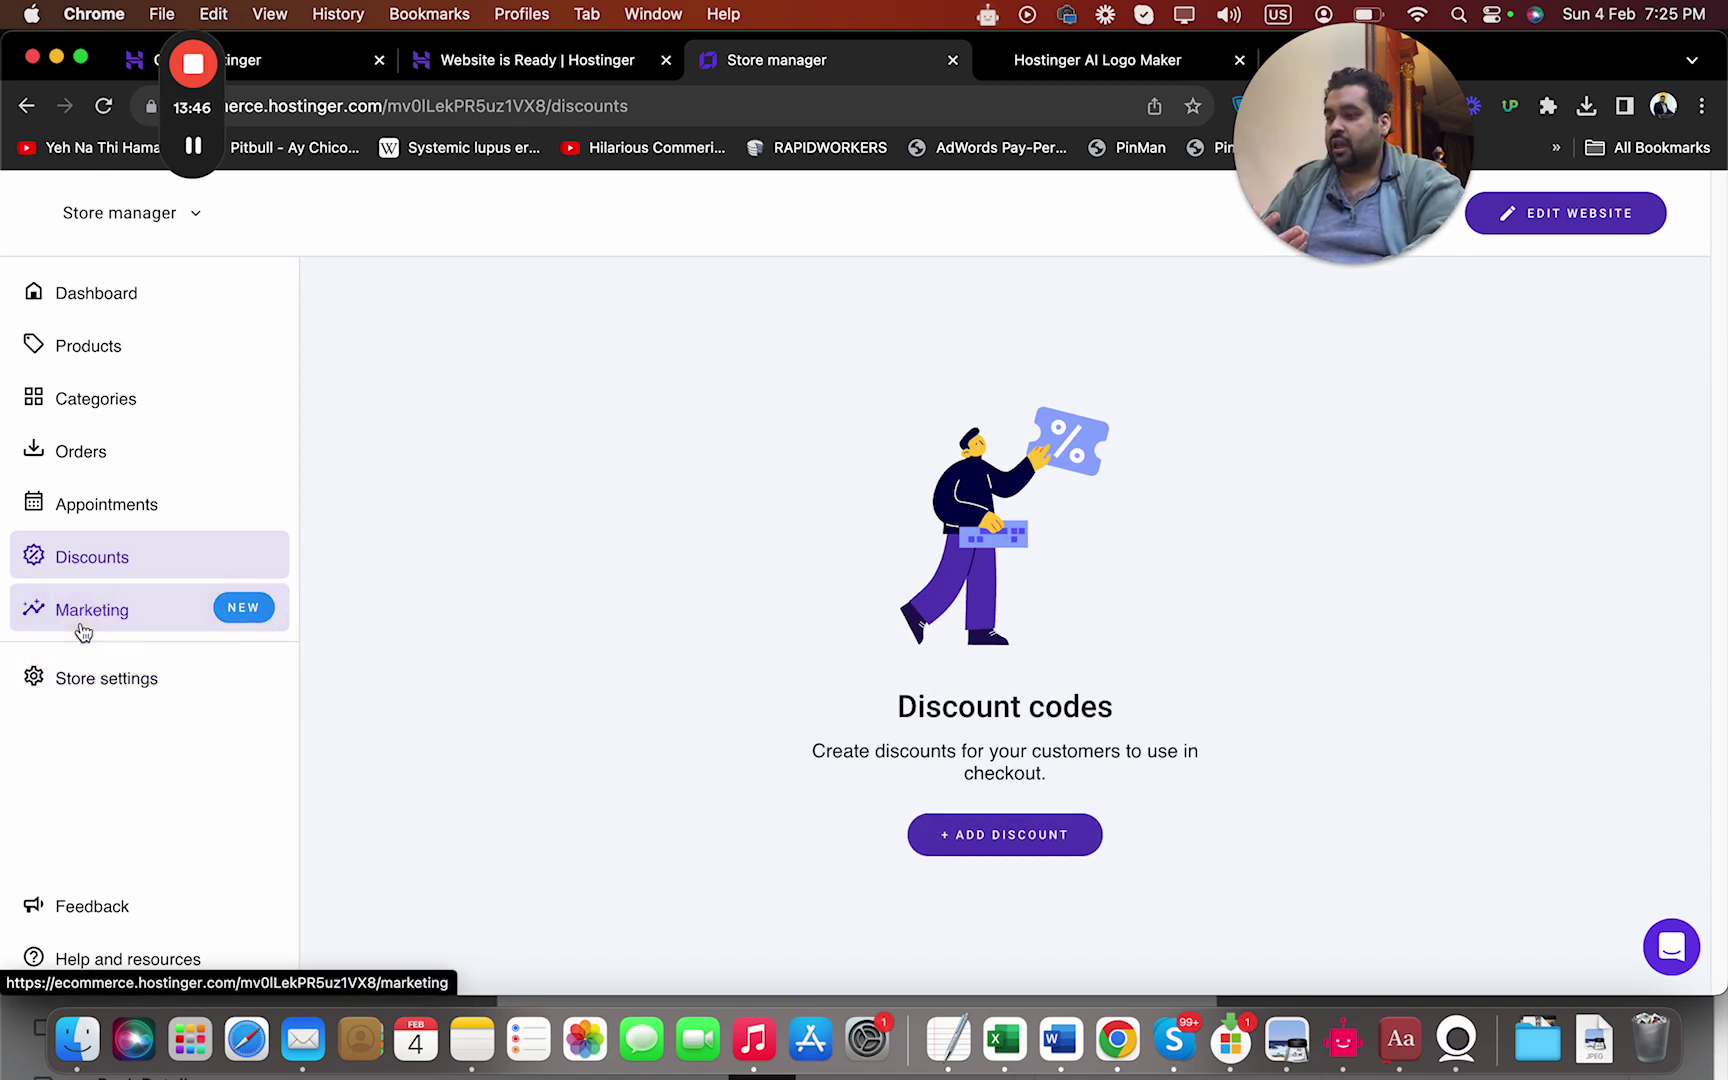
left_click(28, 622)
left_click_drag(1716, 445, 1720, 490)
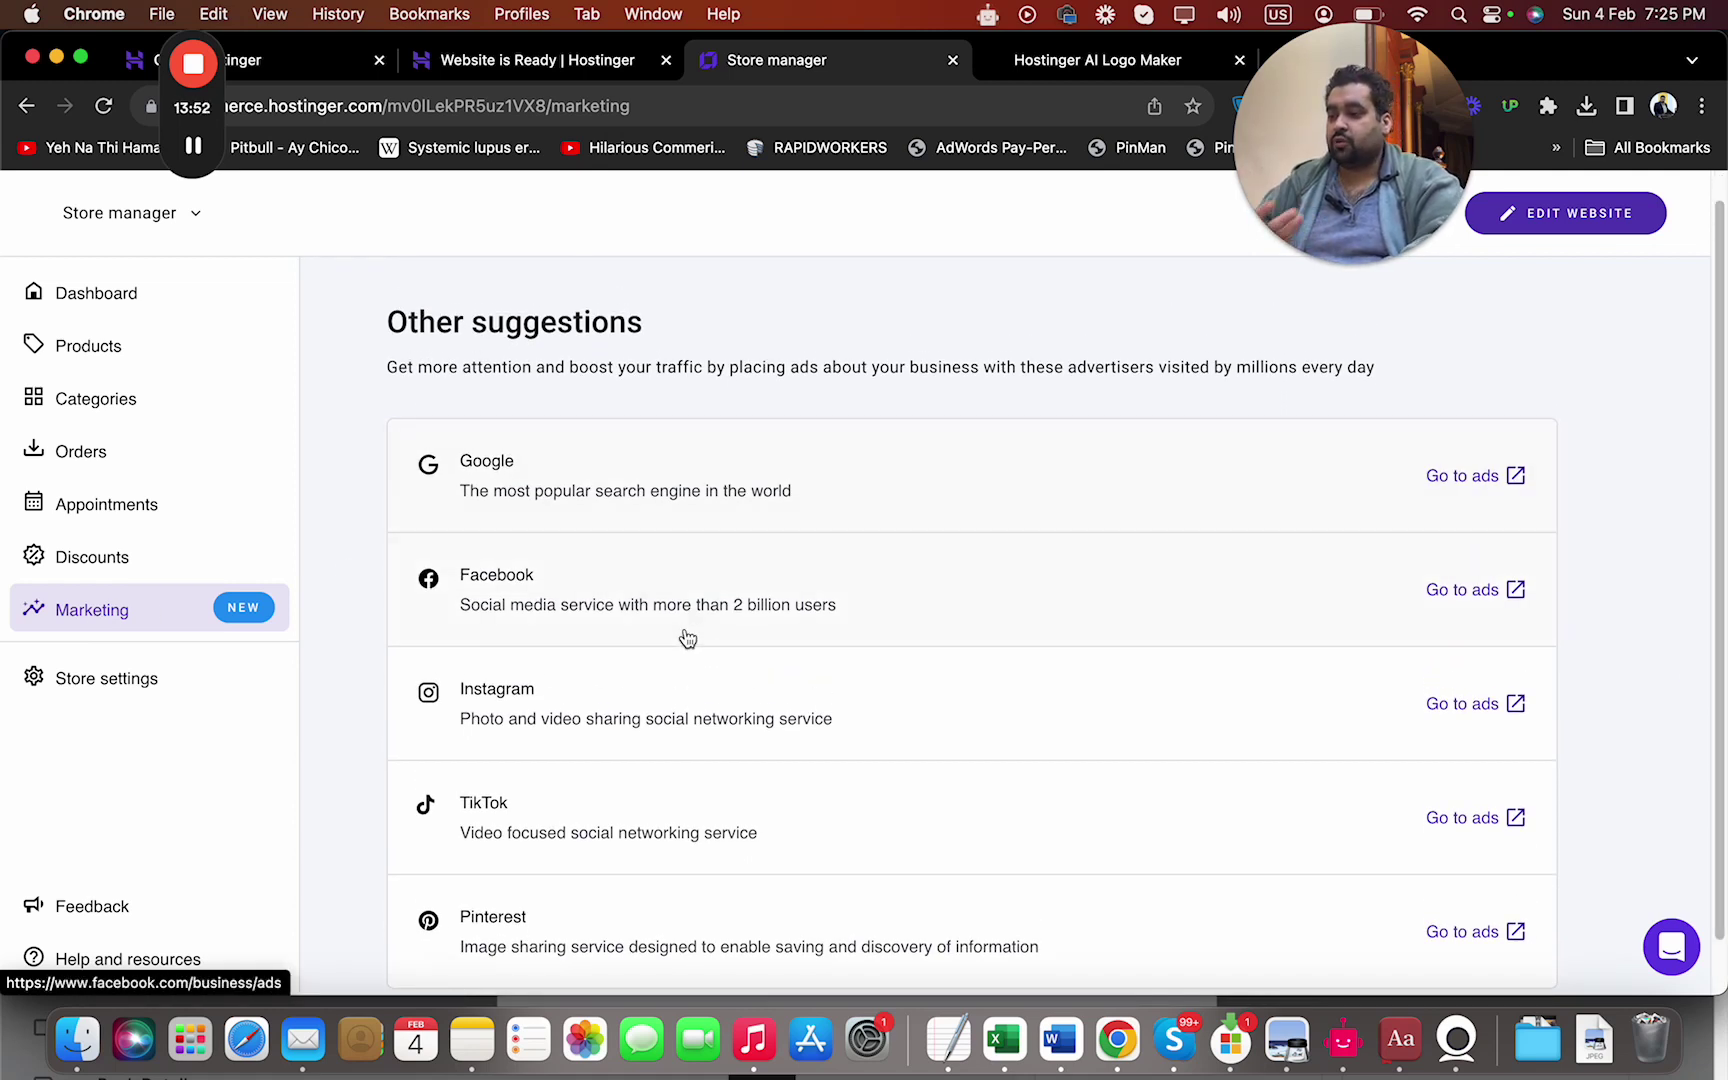
Review the store settings categories and the name, logo, contact and address fields of the company information
left_click(197, 697)
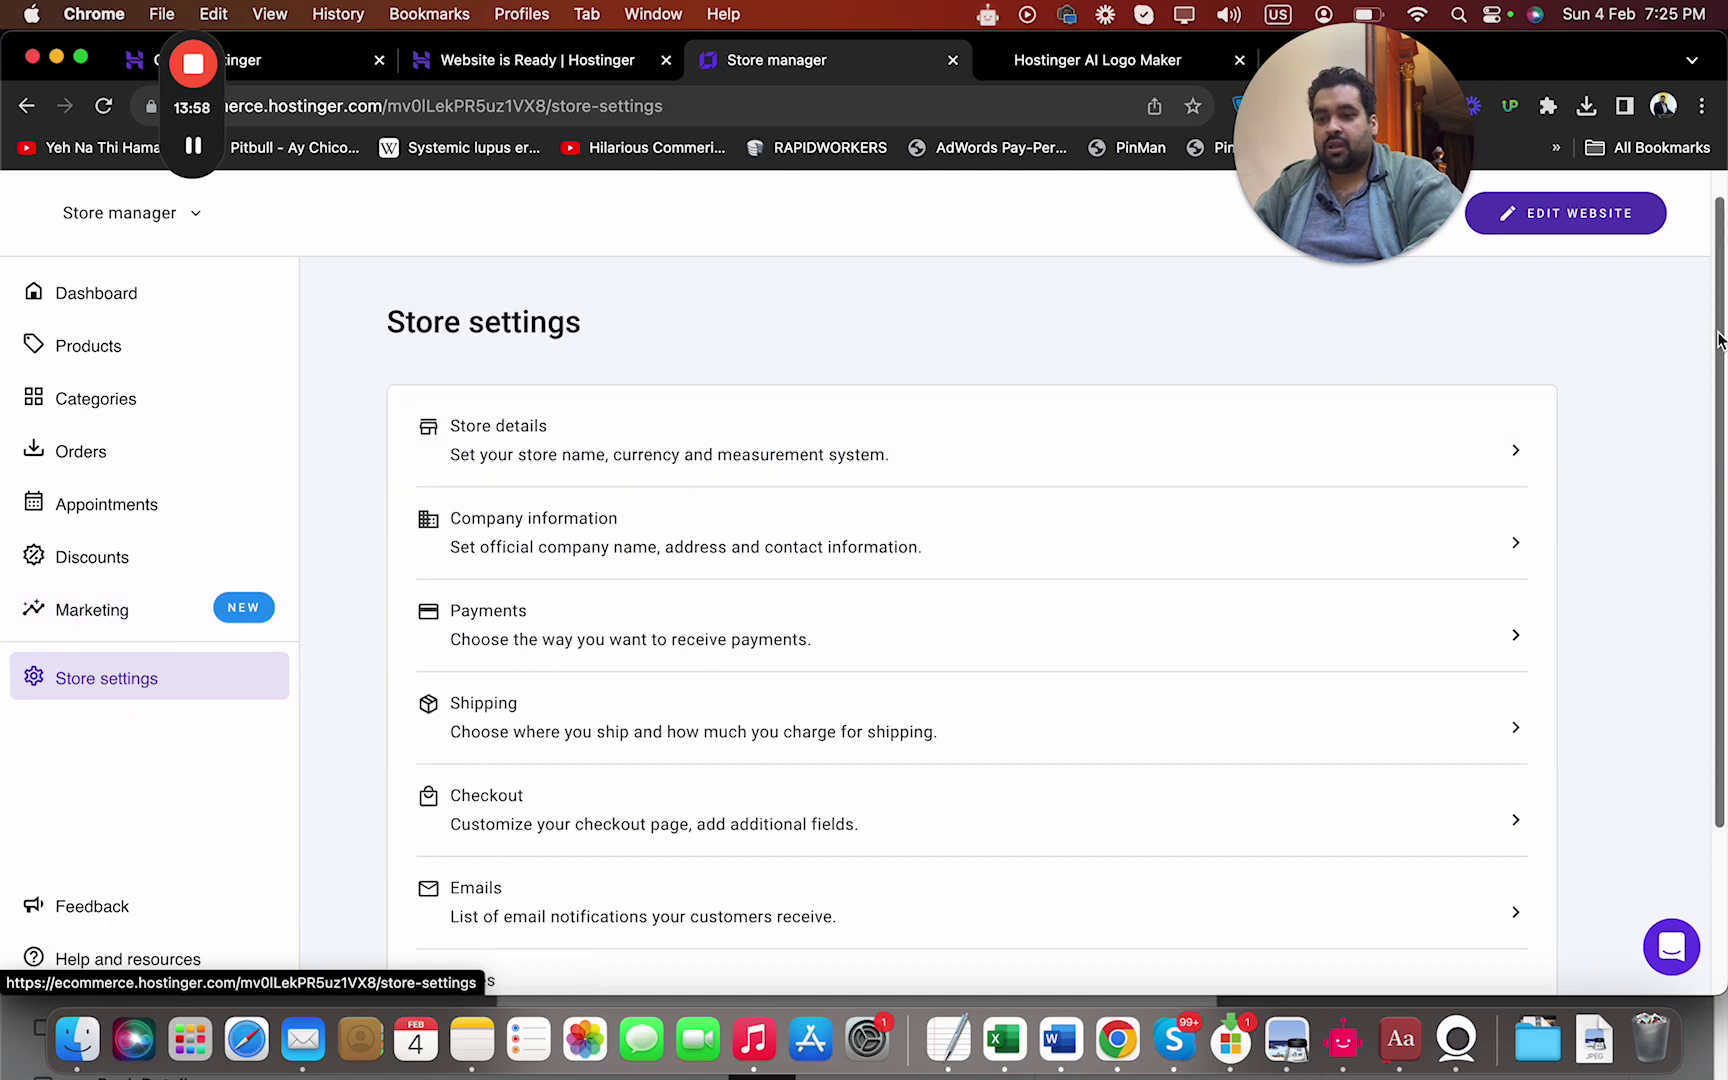
left_click_drag(1718, 330, 852, 372)
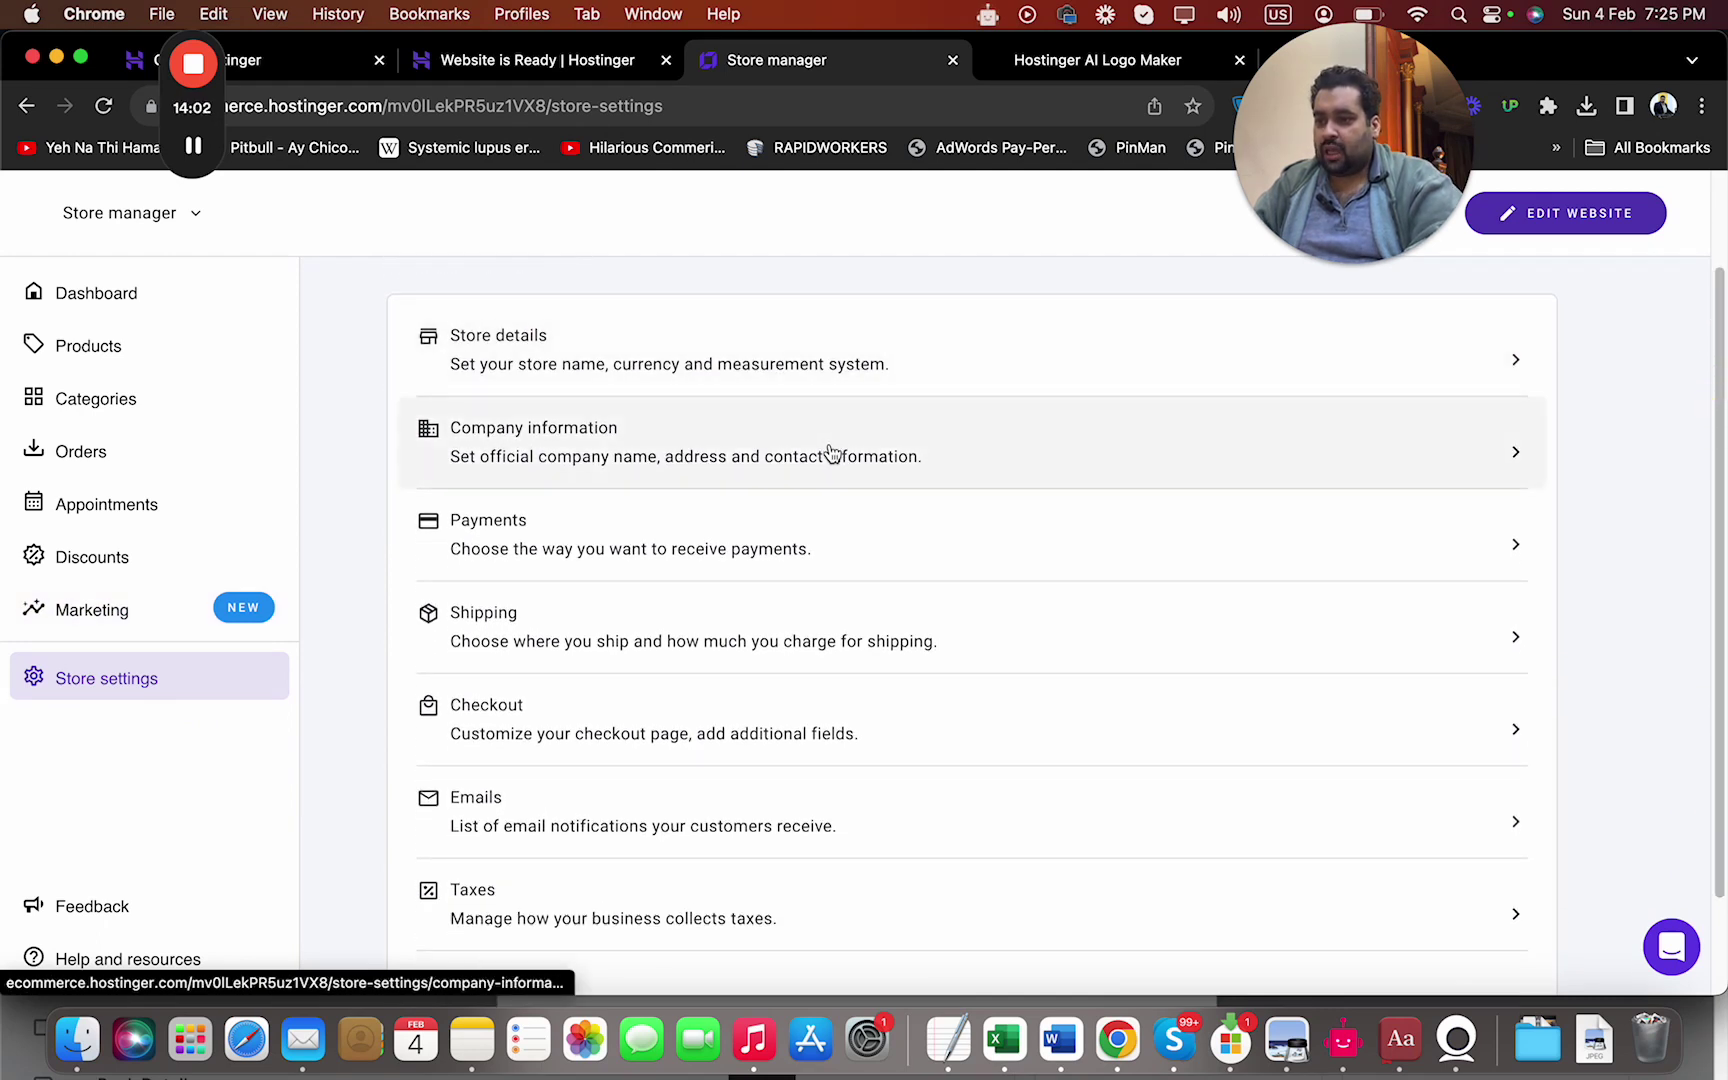
left_click(829, 453)
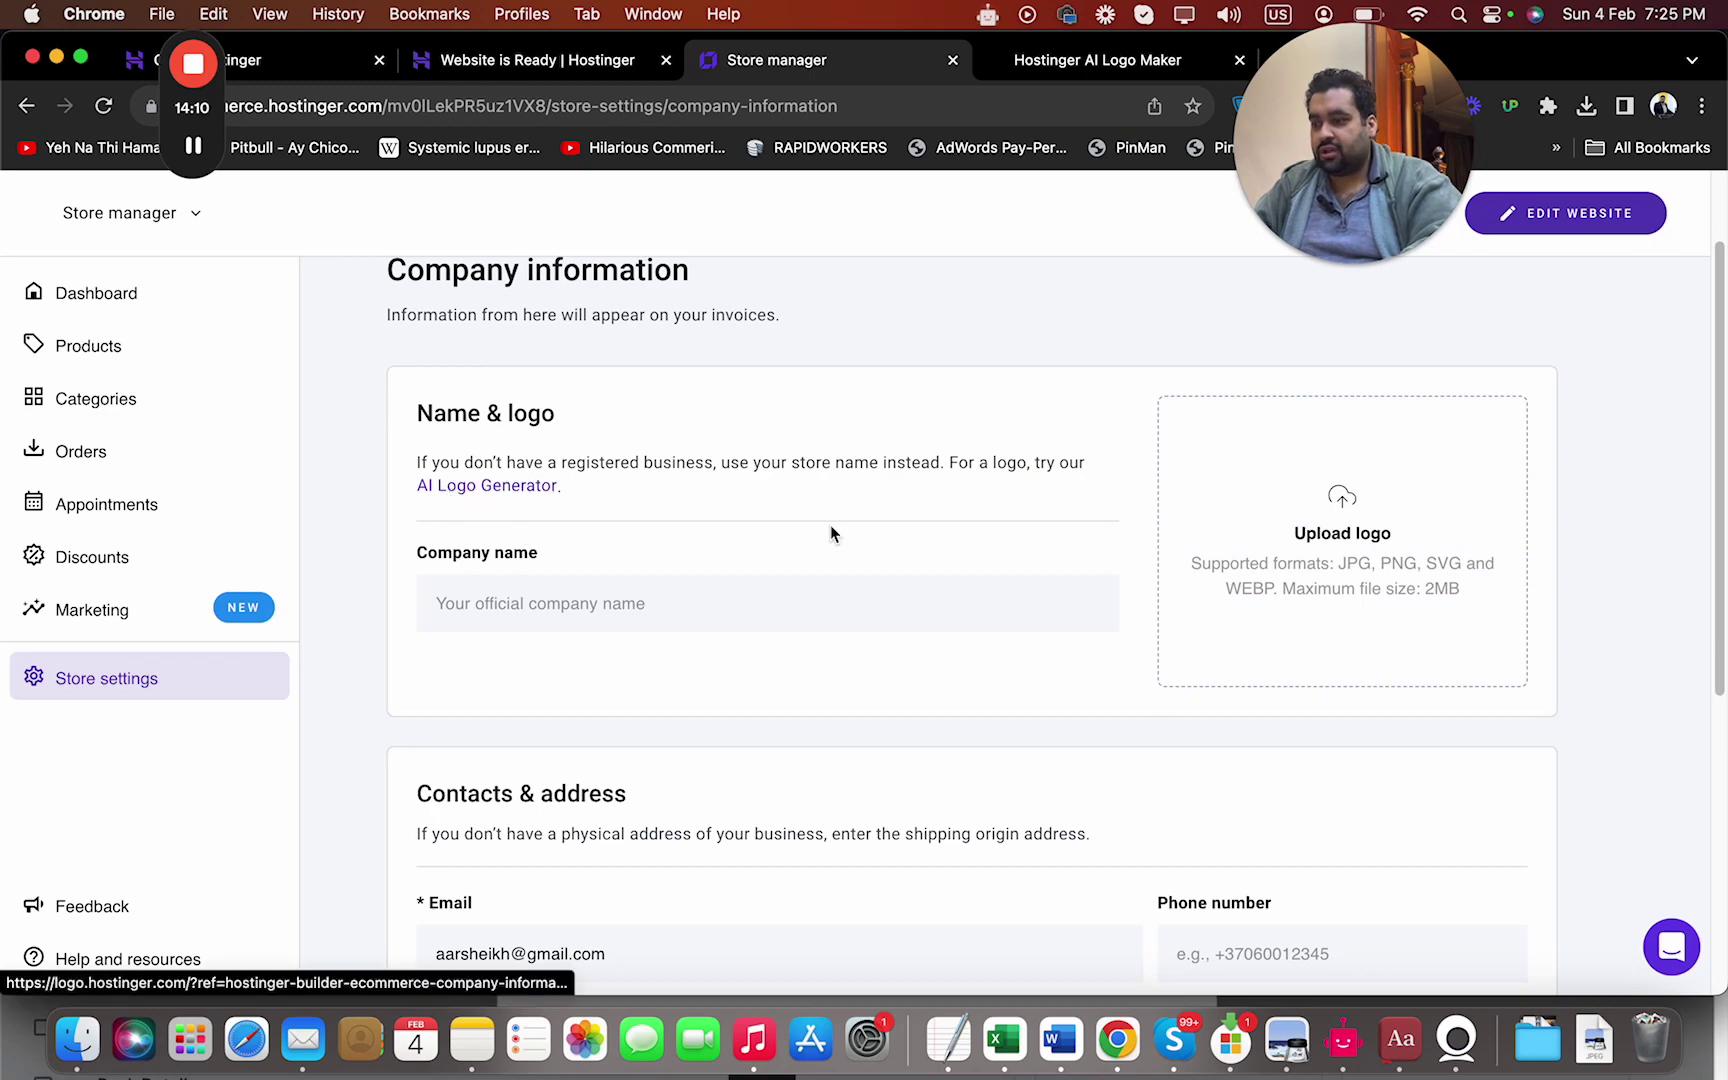
left_click_drag(1720, 495, 1722, 815)
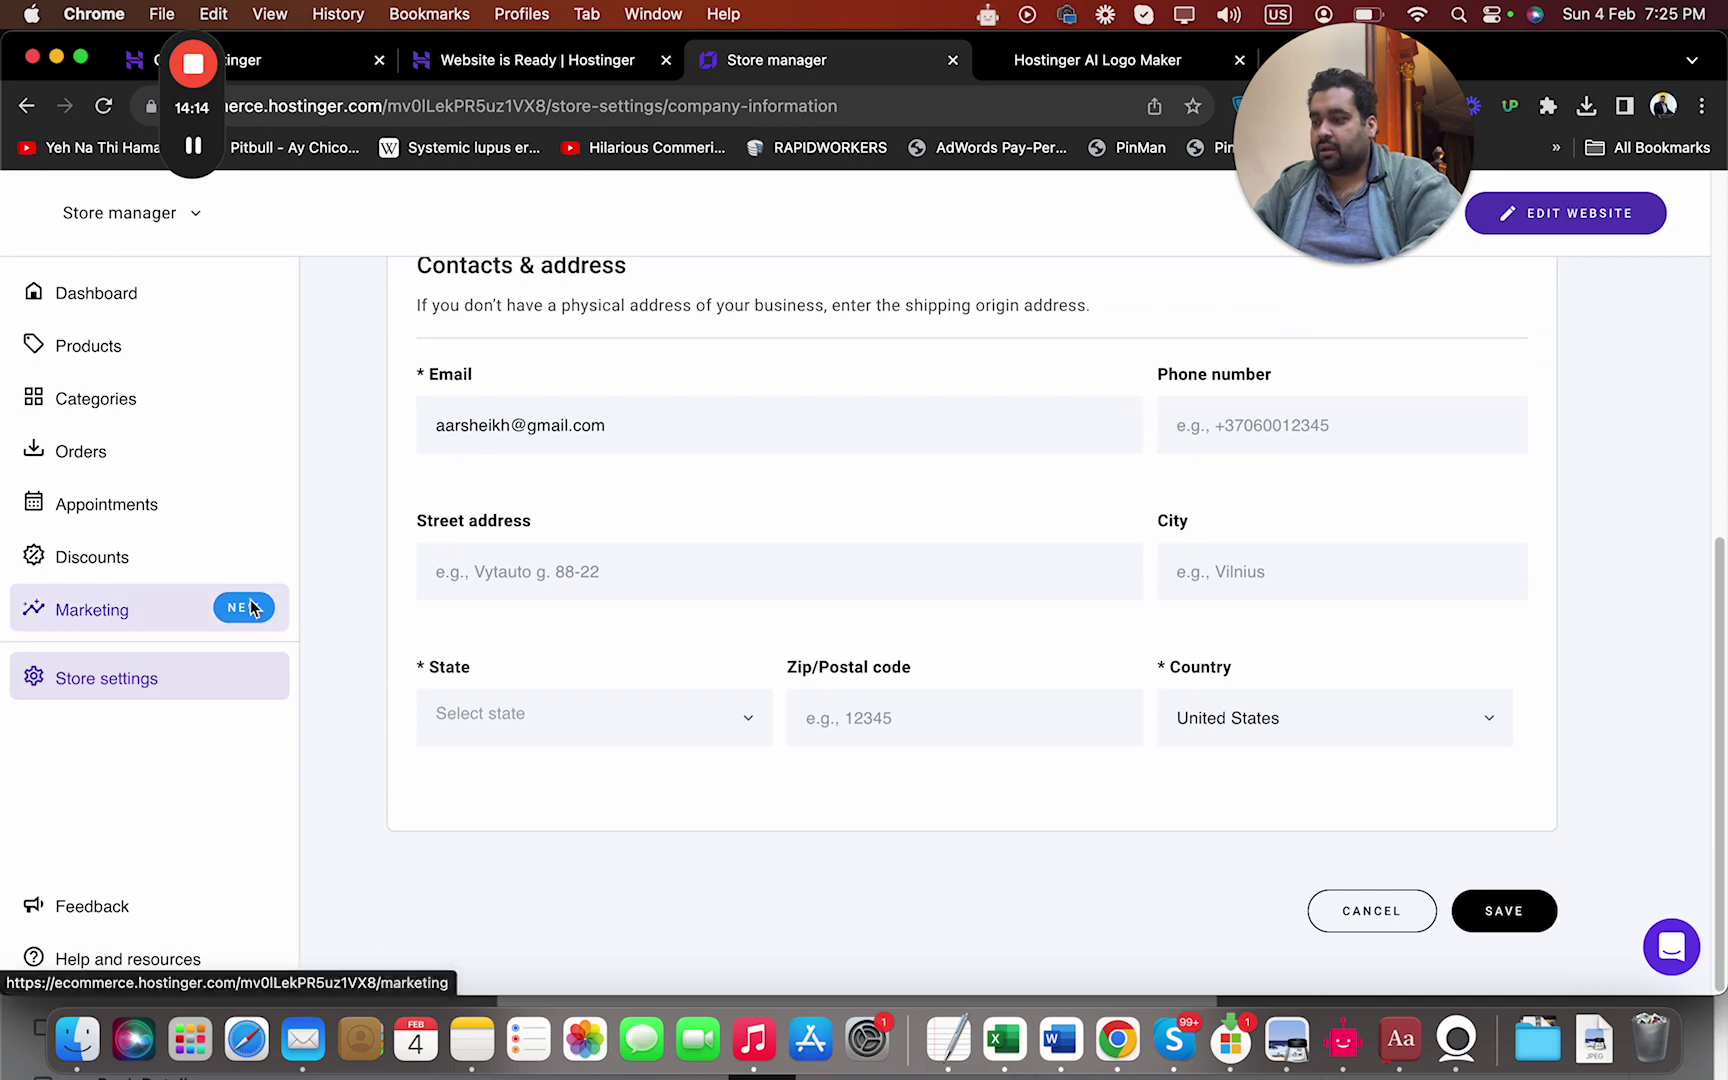
Review the store dashboard's setup checklist and guidance articles, and switch to the website manager
left_click(106, 312)
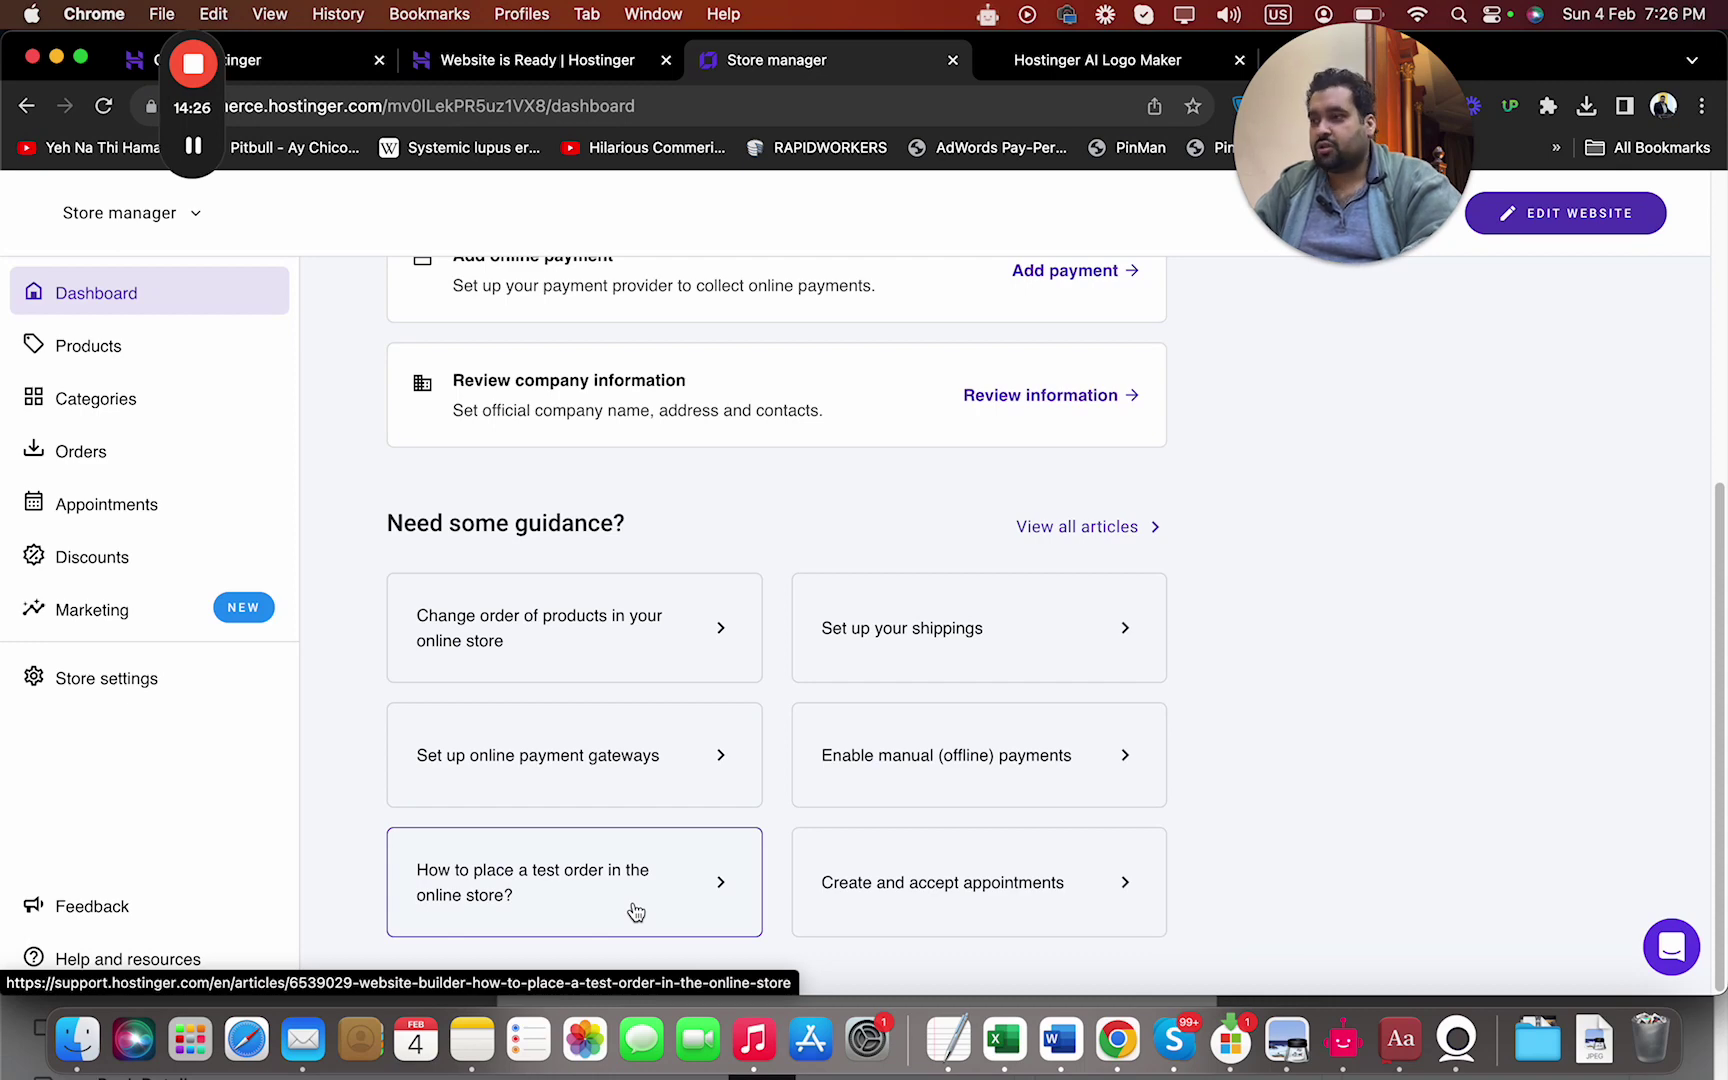
left_click_drag(1720, 708, 1722, 220)
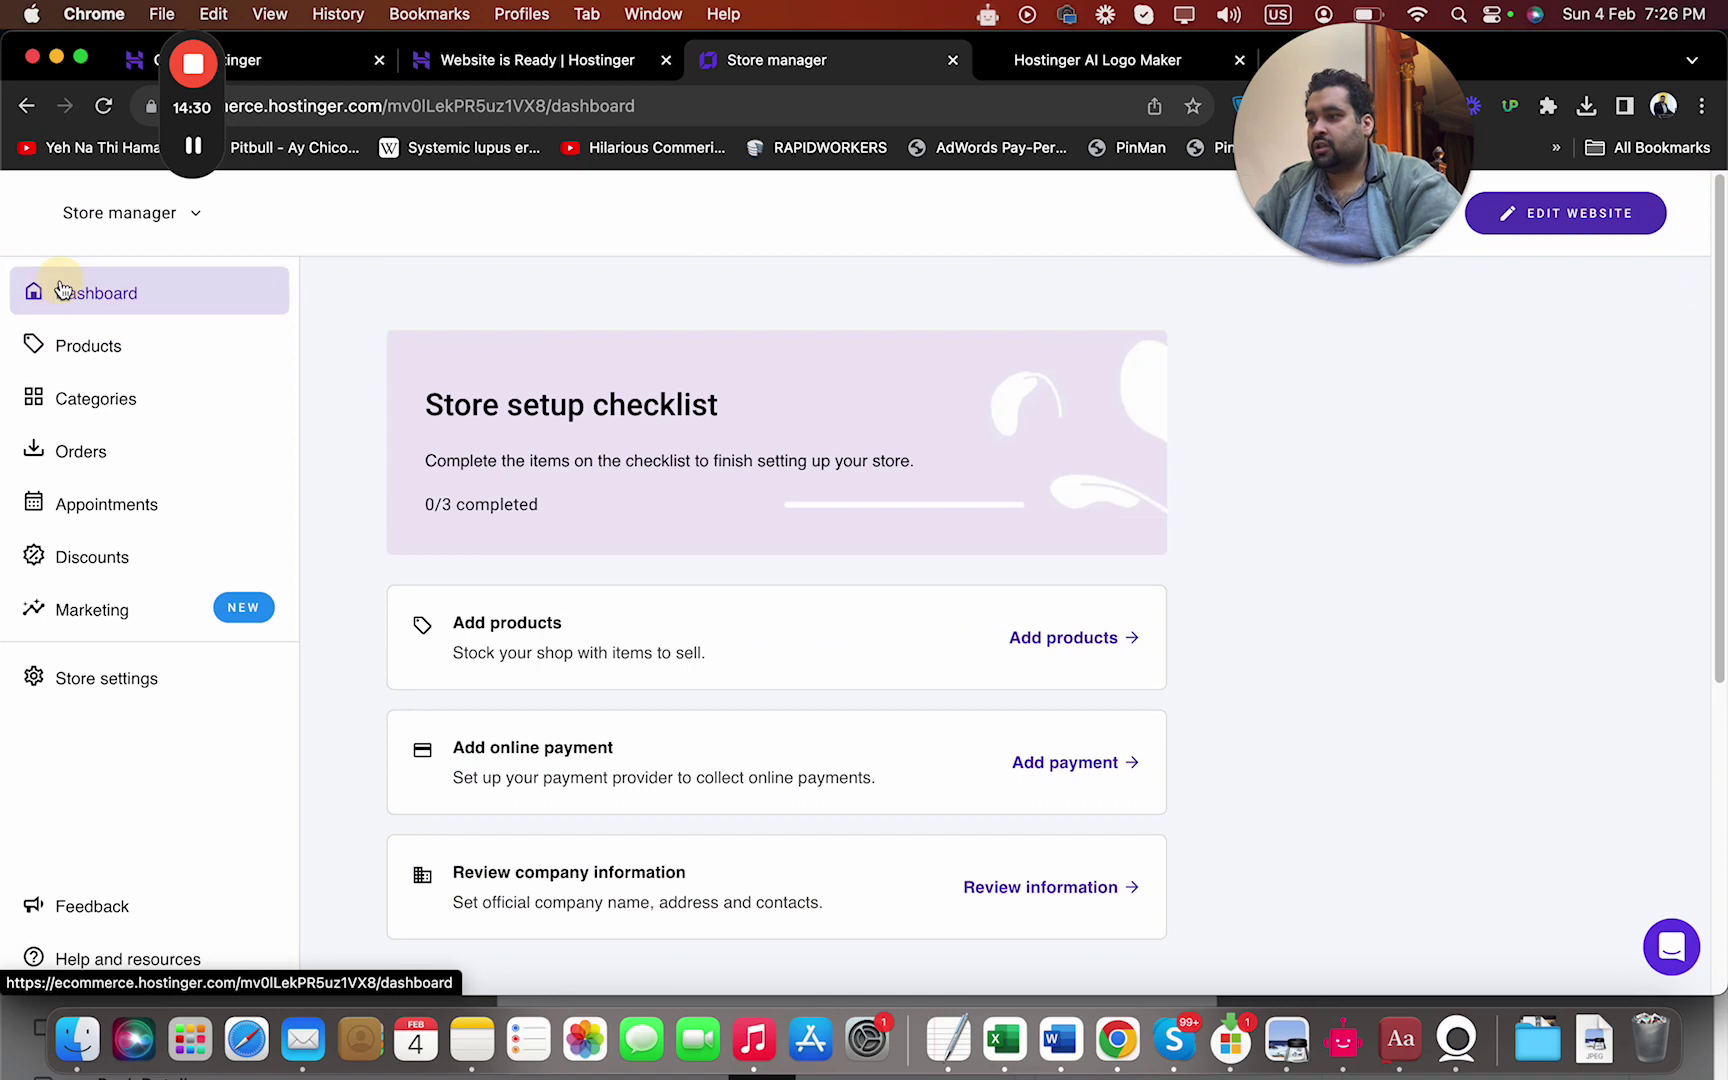
left_click(85, 215)
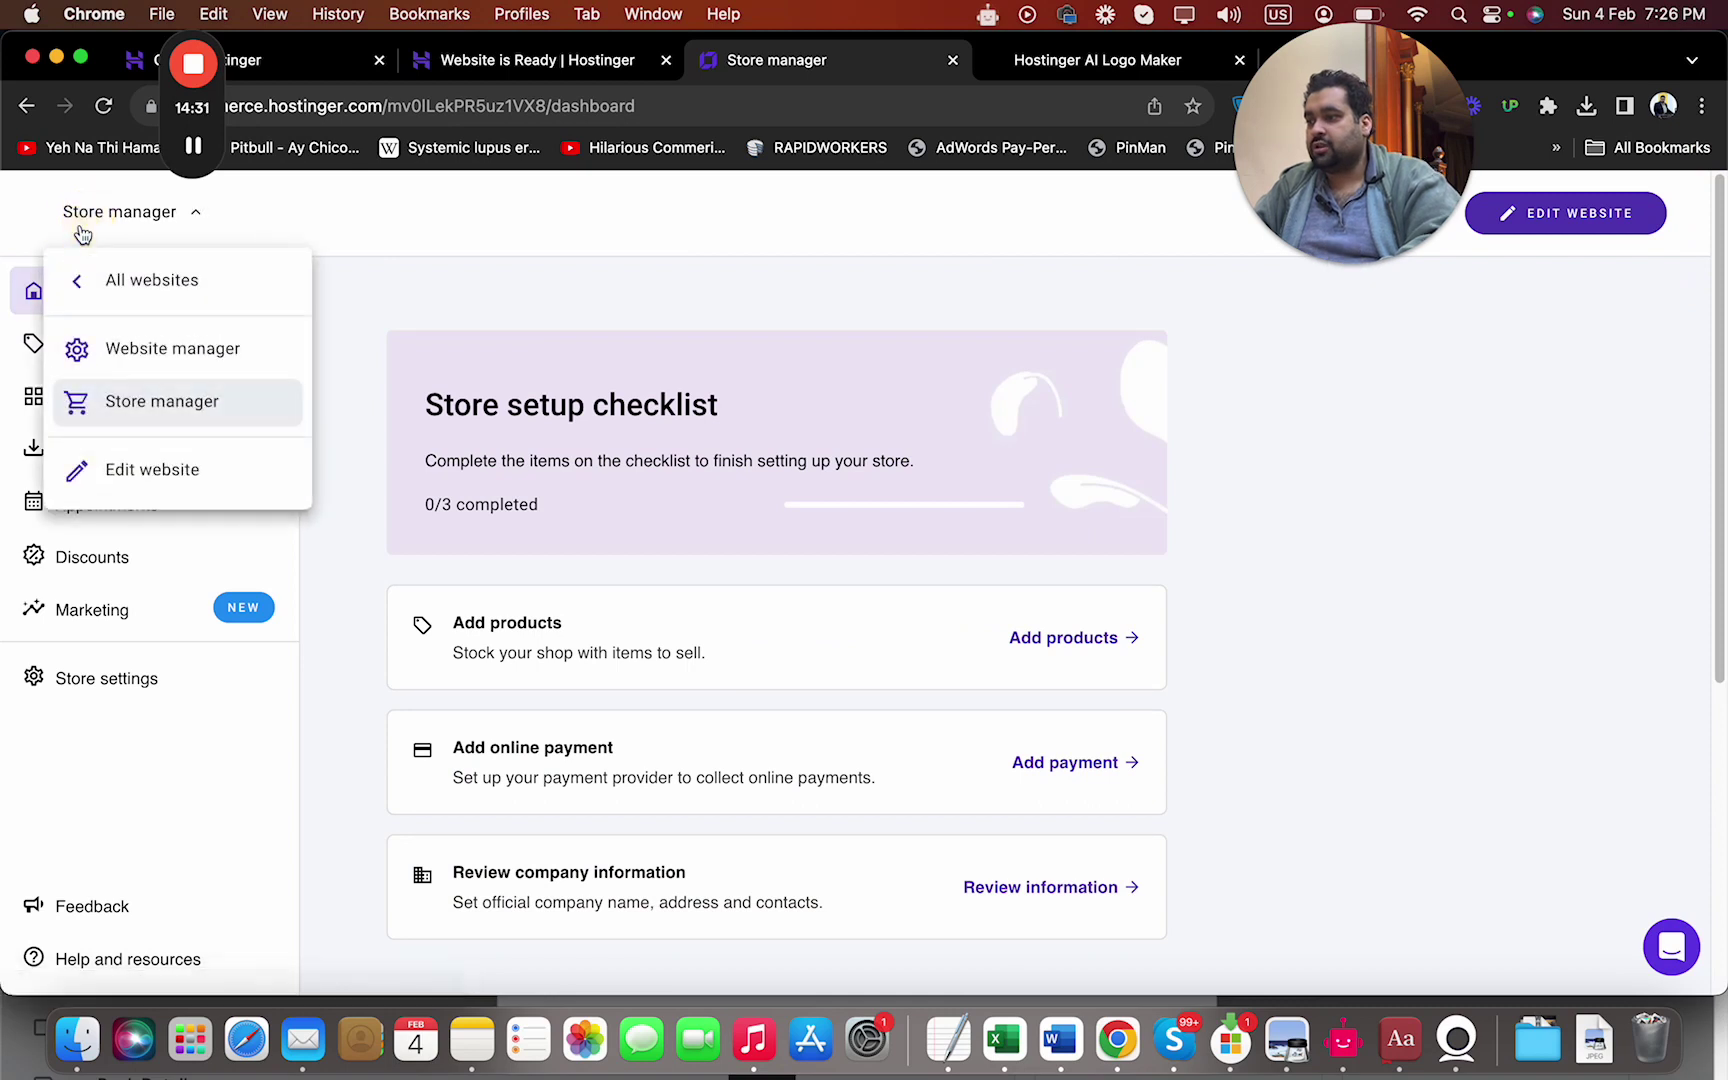
left_click(118, 355)
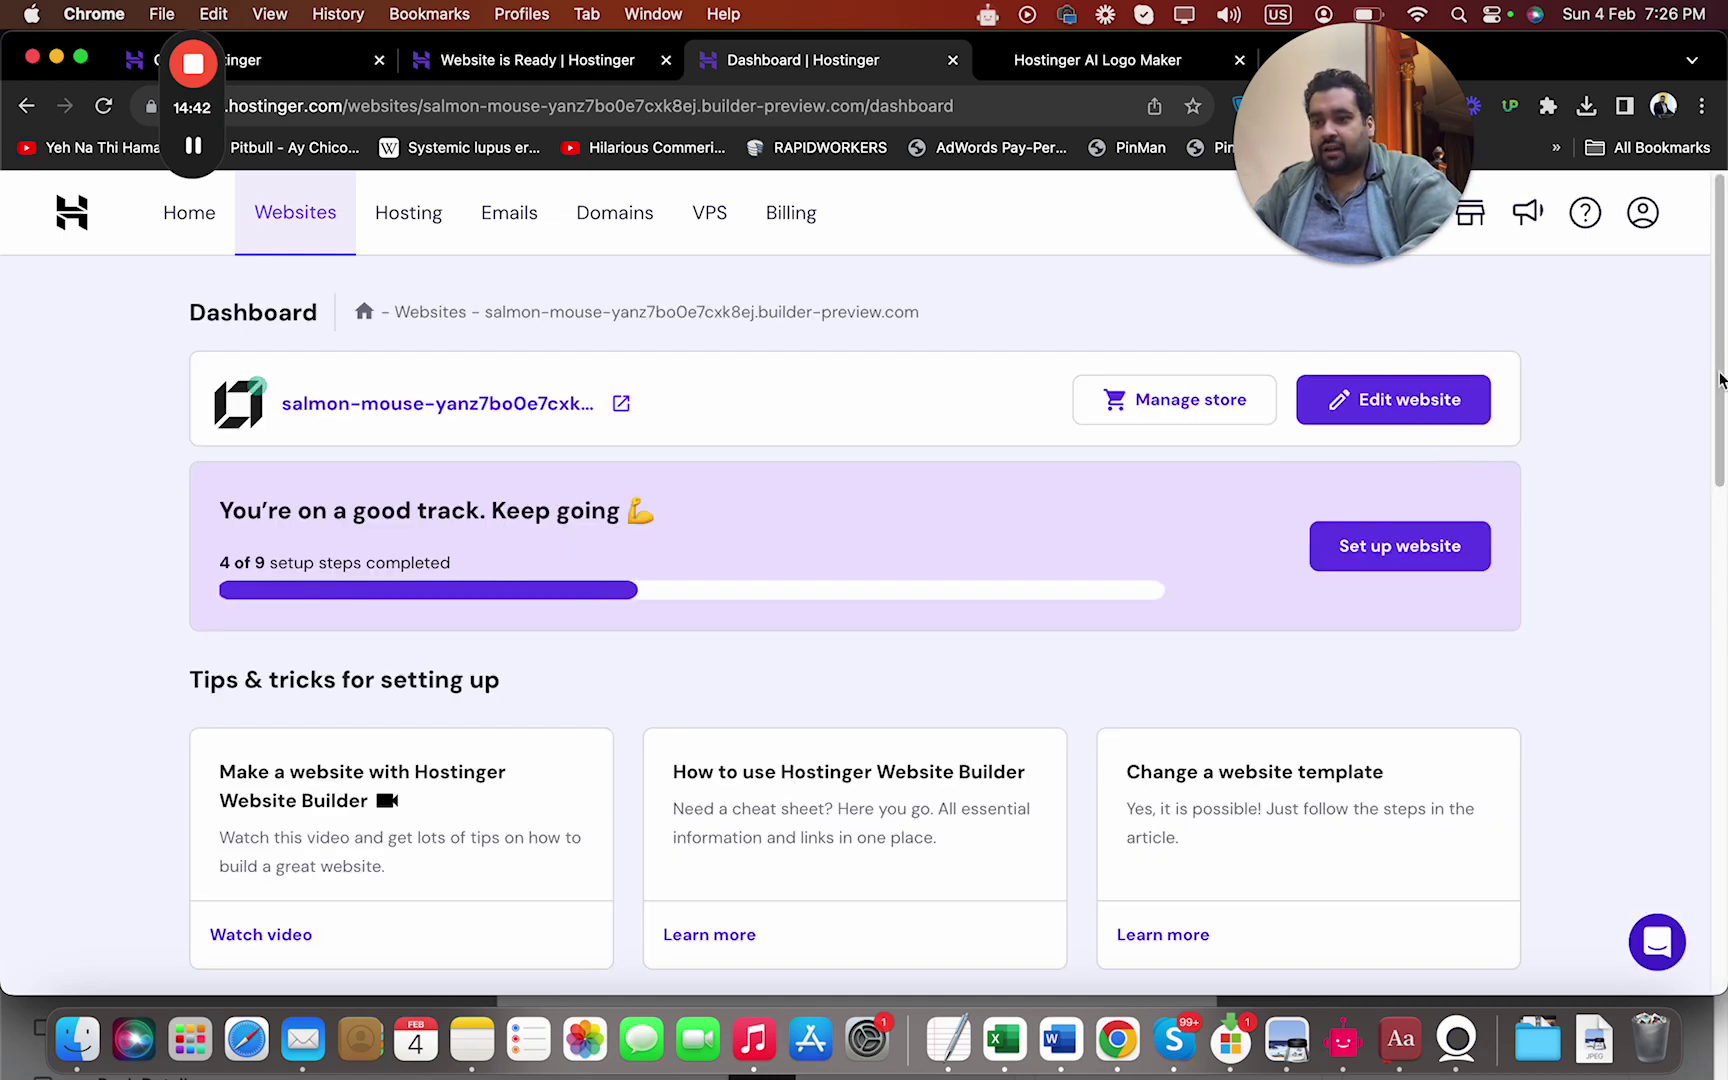
Return to the list of websites and open the management dashboard of the WordPress website
left_click_drag(1719, 403, 1707, 460)
left_click(545, 66)
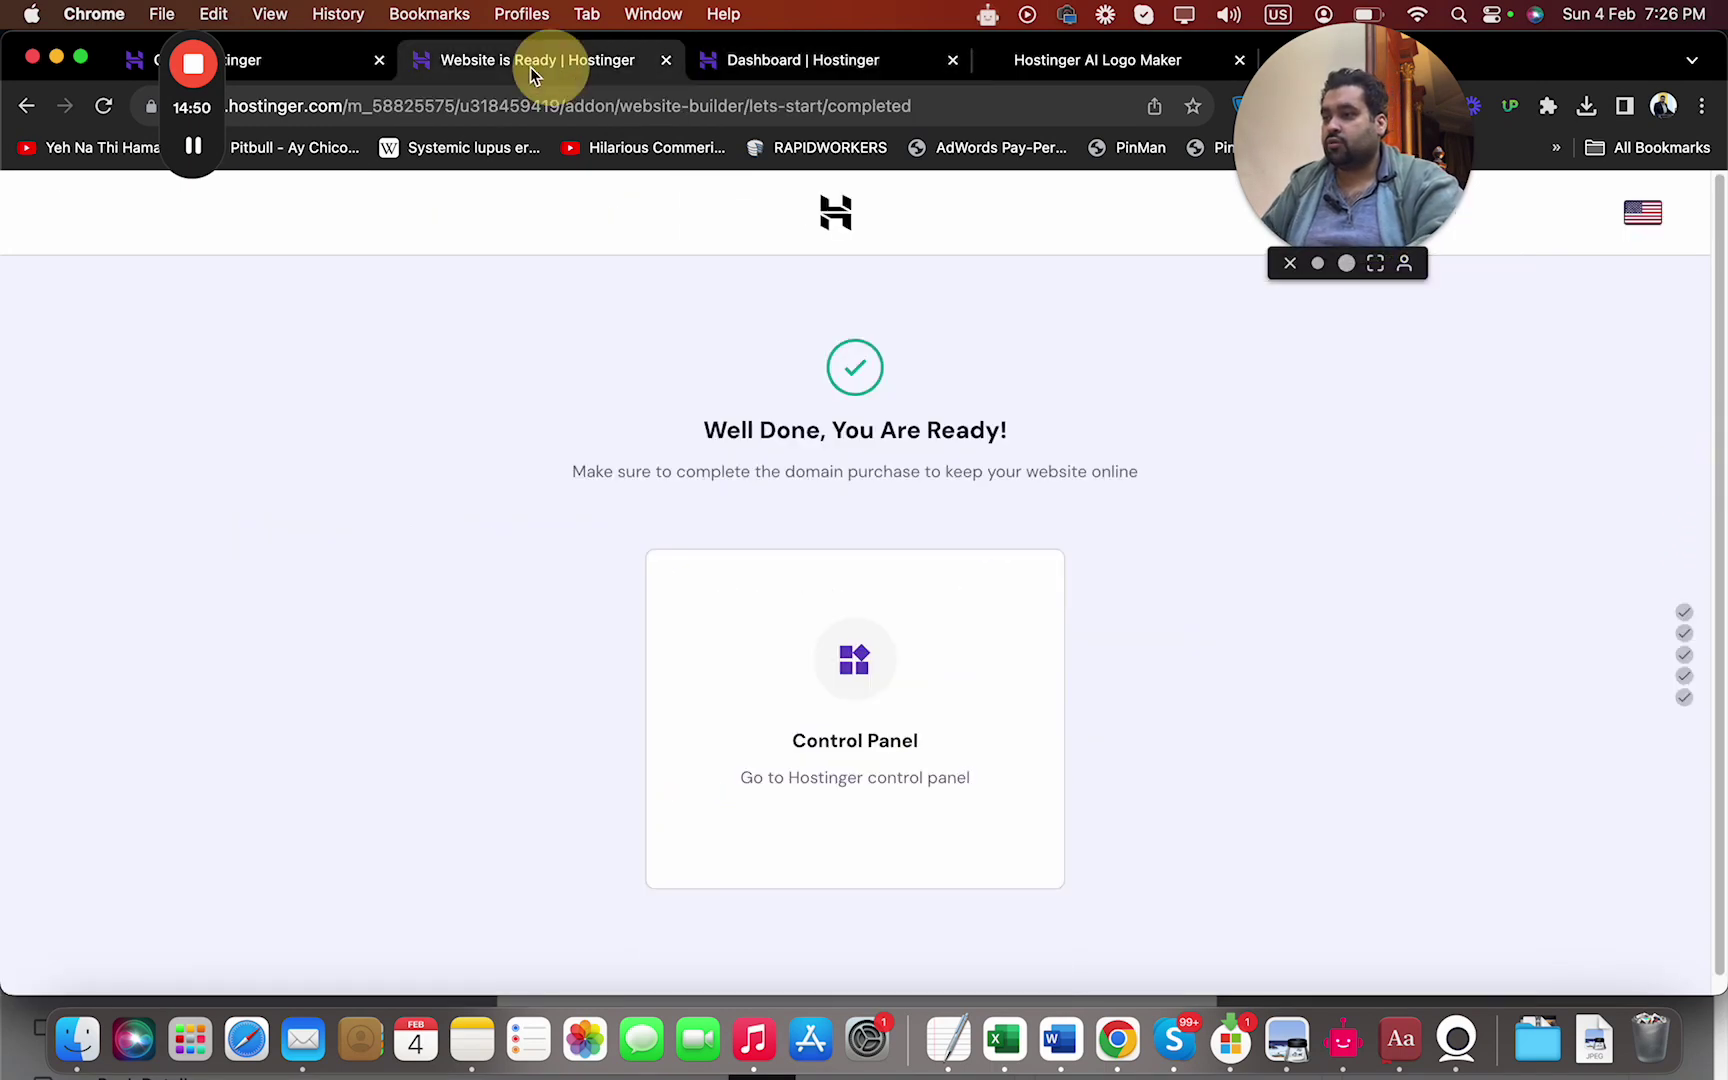
left_click(333, 74)
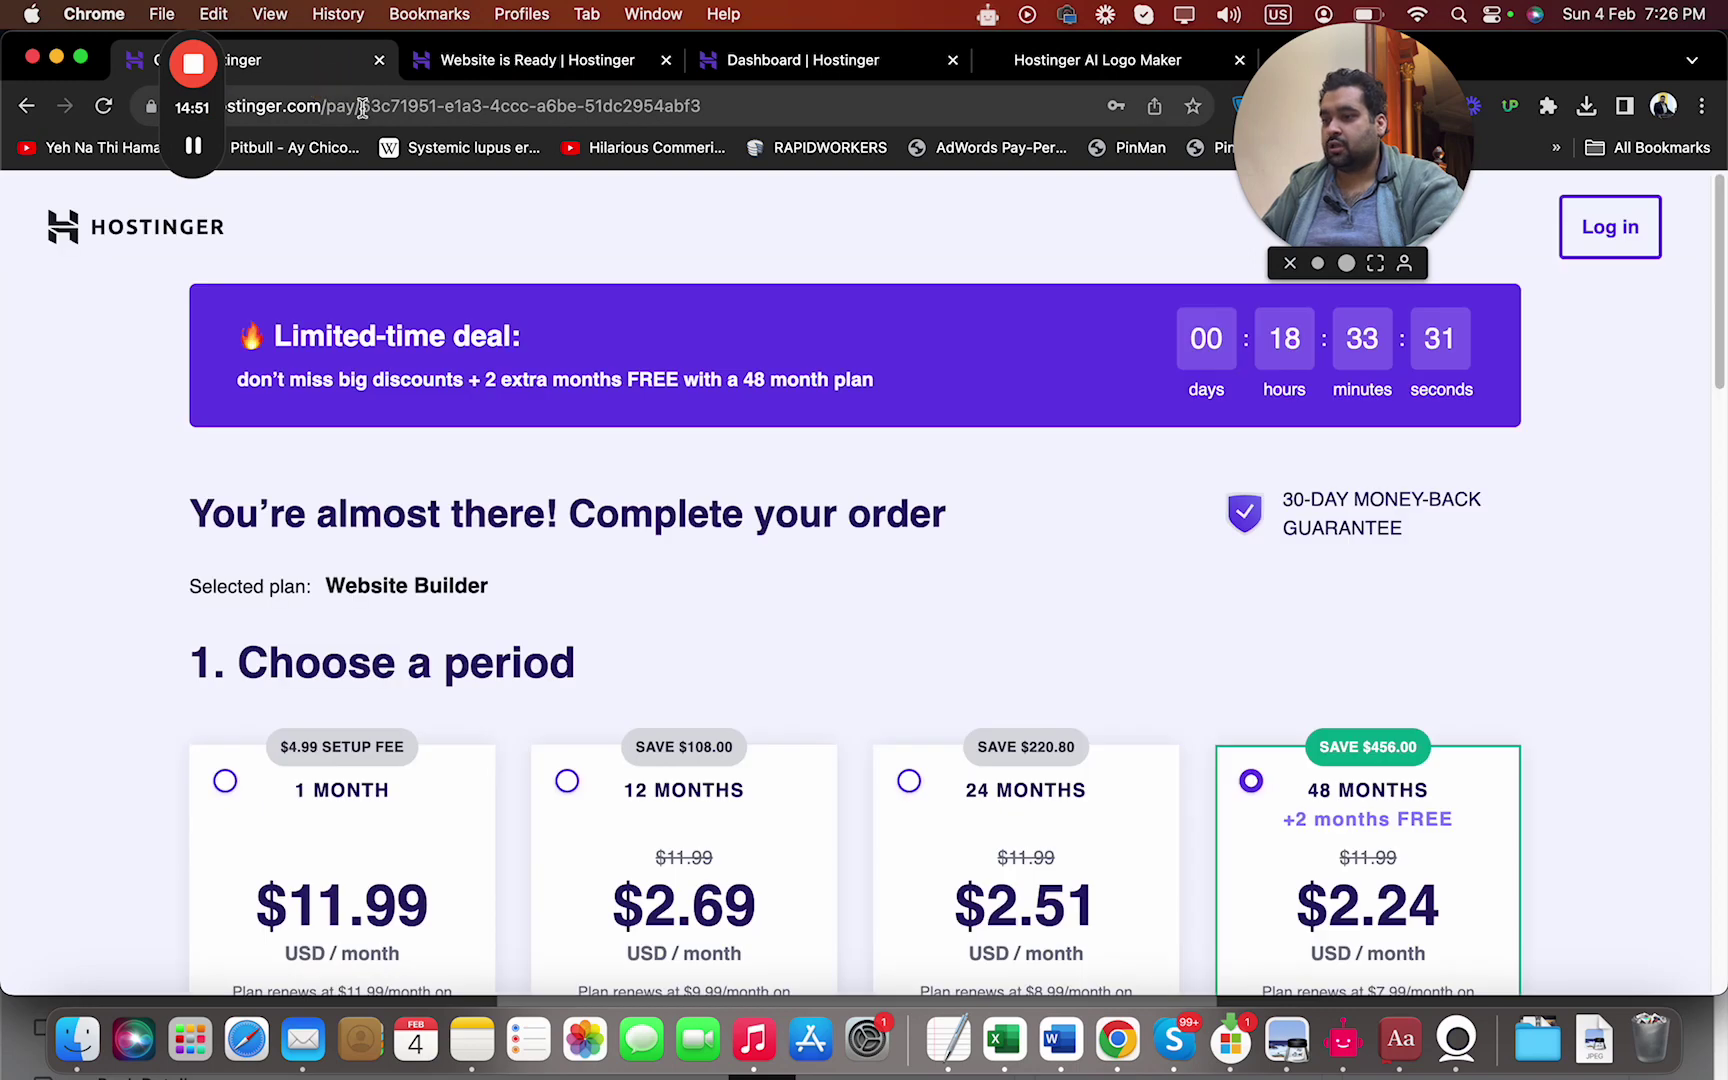
left_click(493, 60)
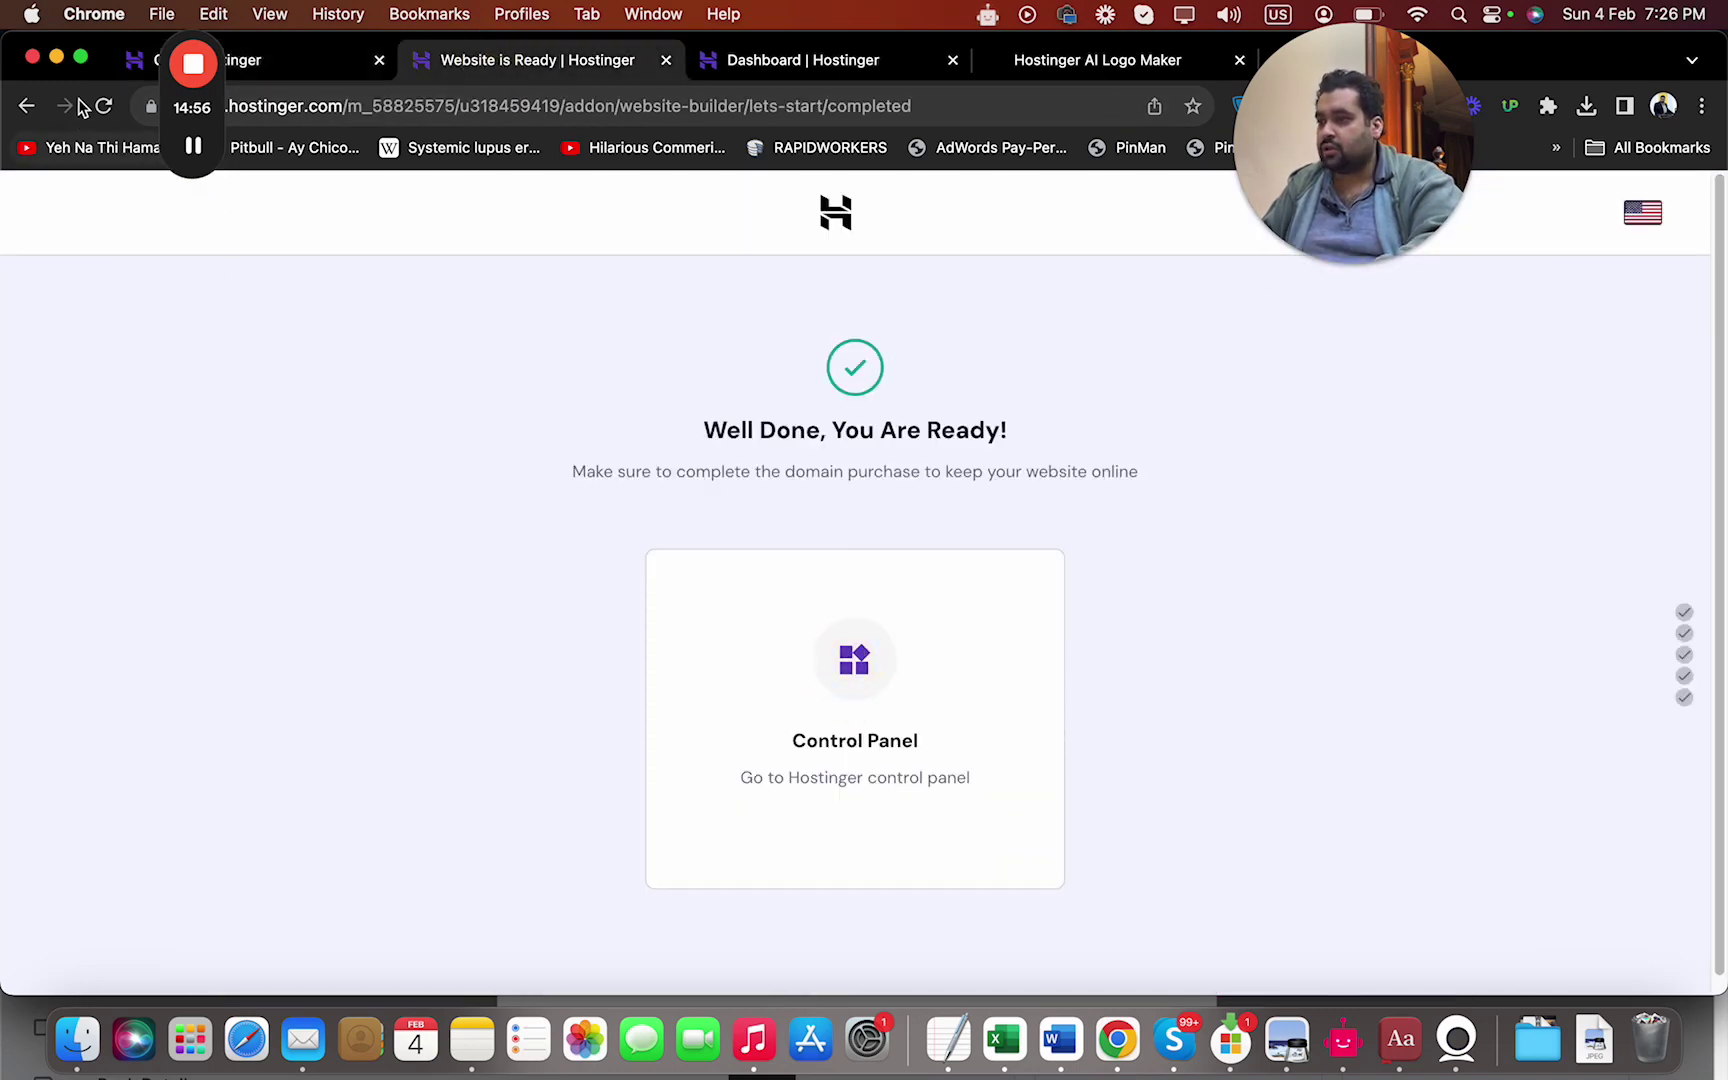
left_click(27, 106)
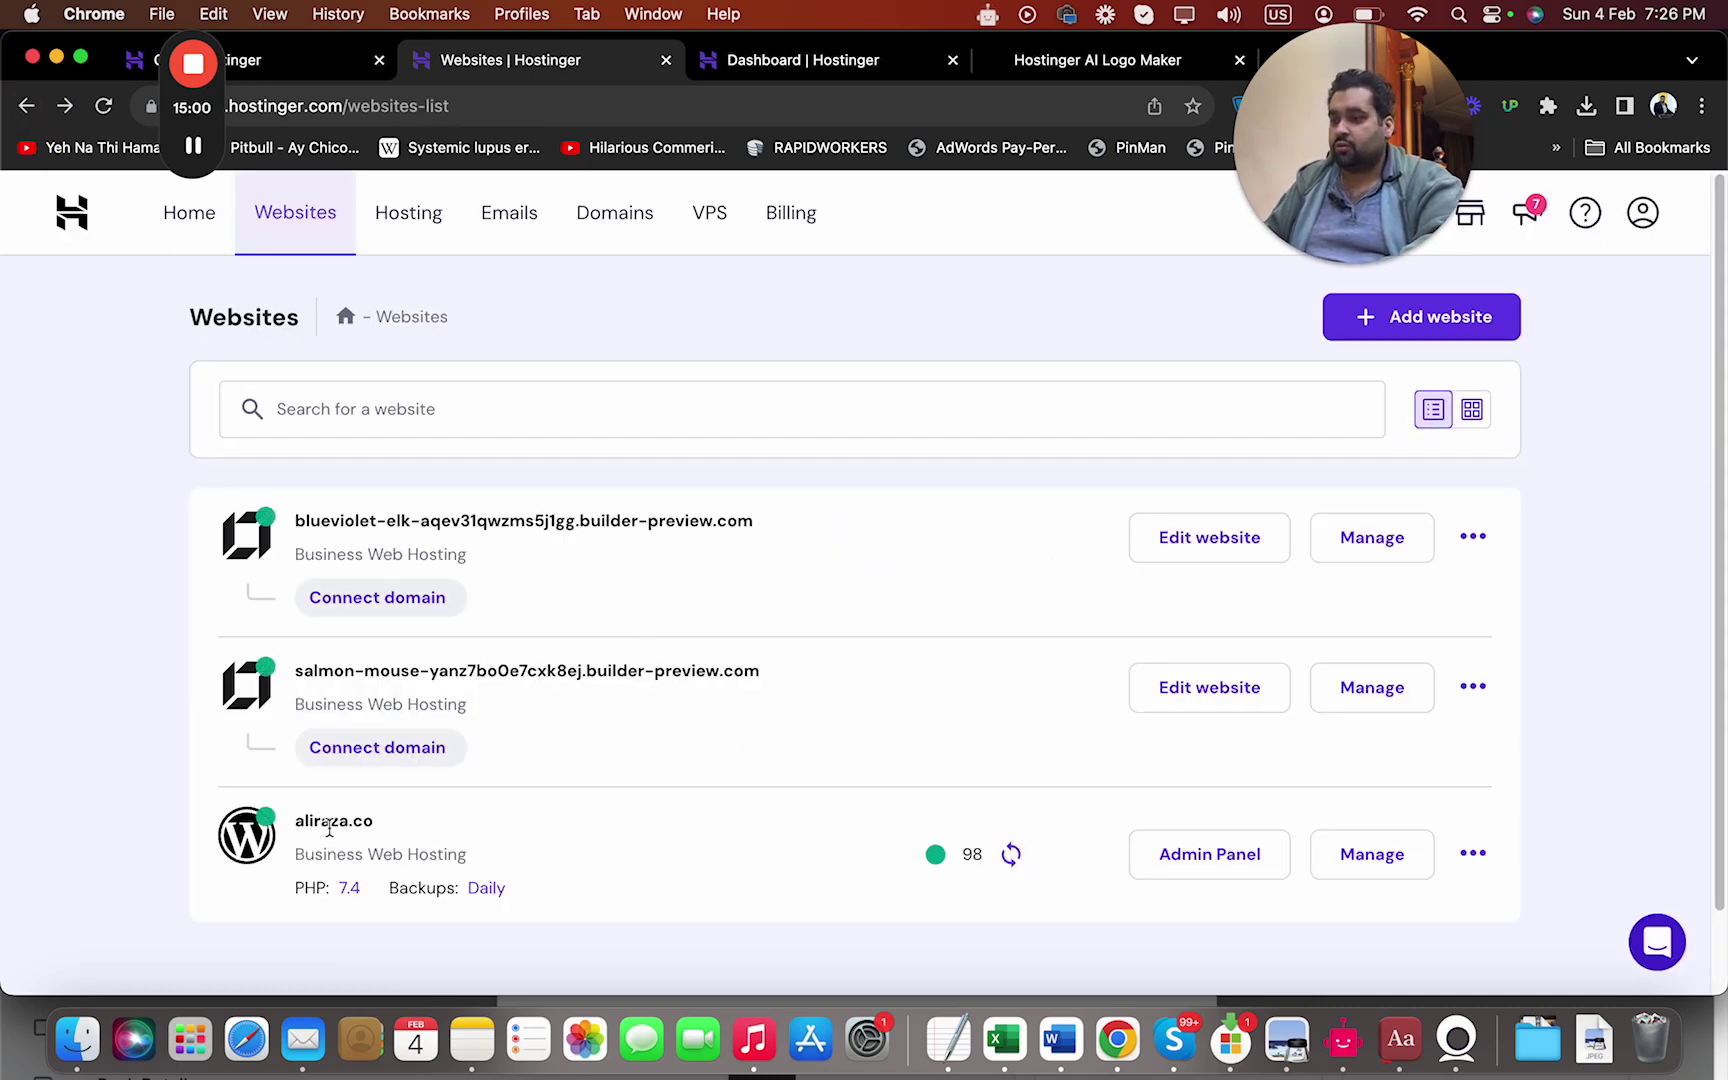
left_click(1368, 862)
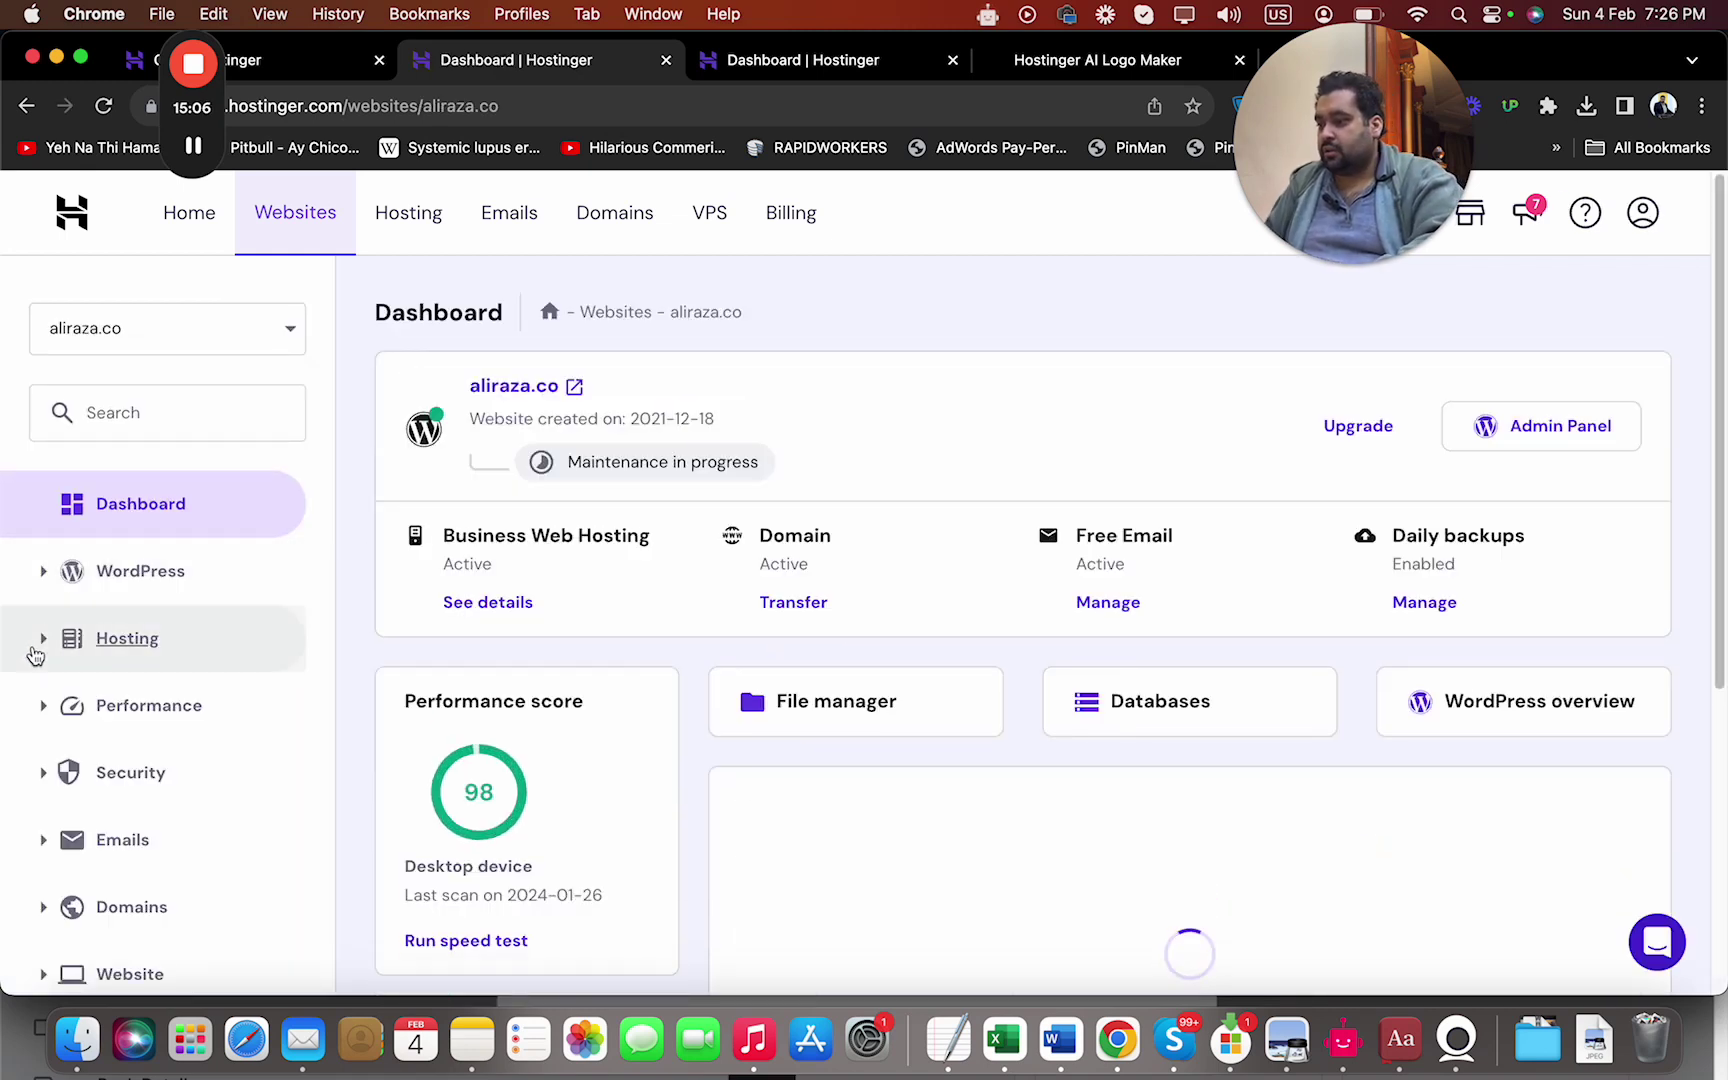
Open the WordPress website's performance analytics and review its traffic figures and top countries list
left_click(43, 655)
left_click(43, 655)
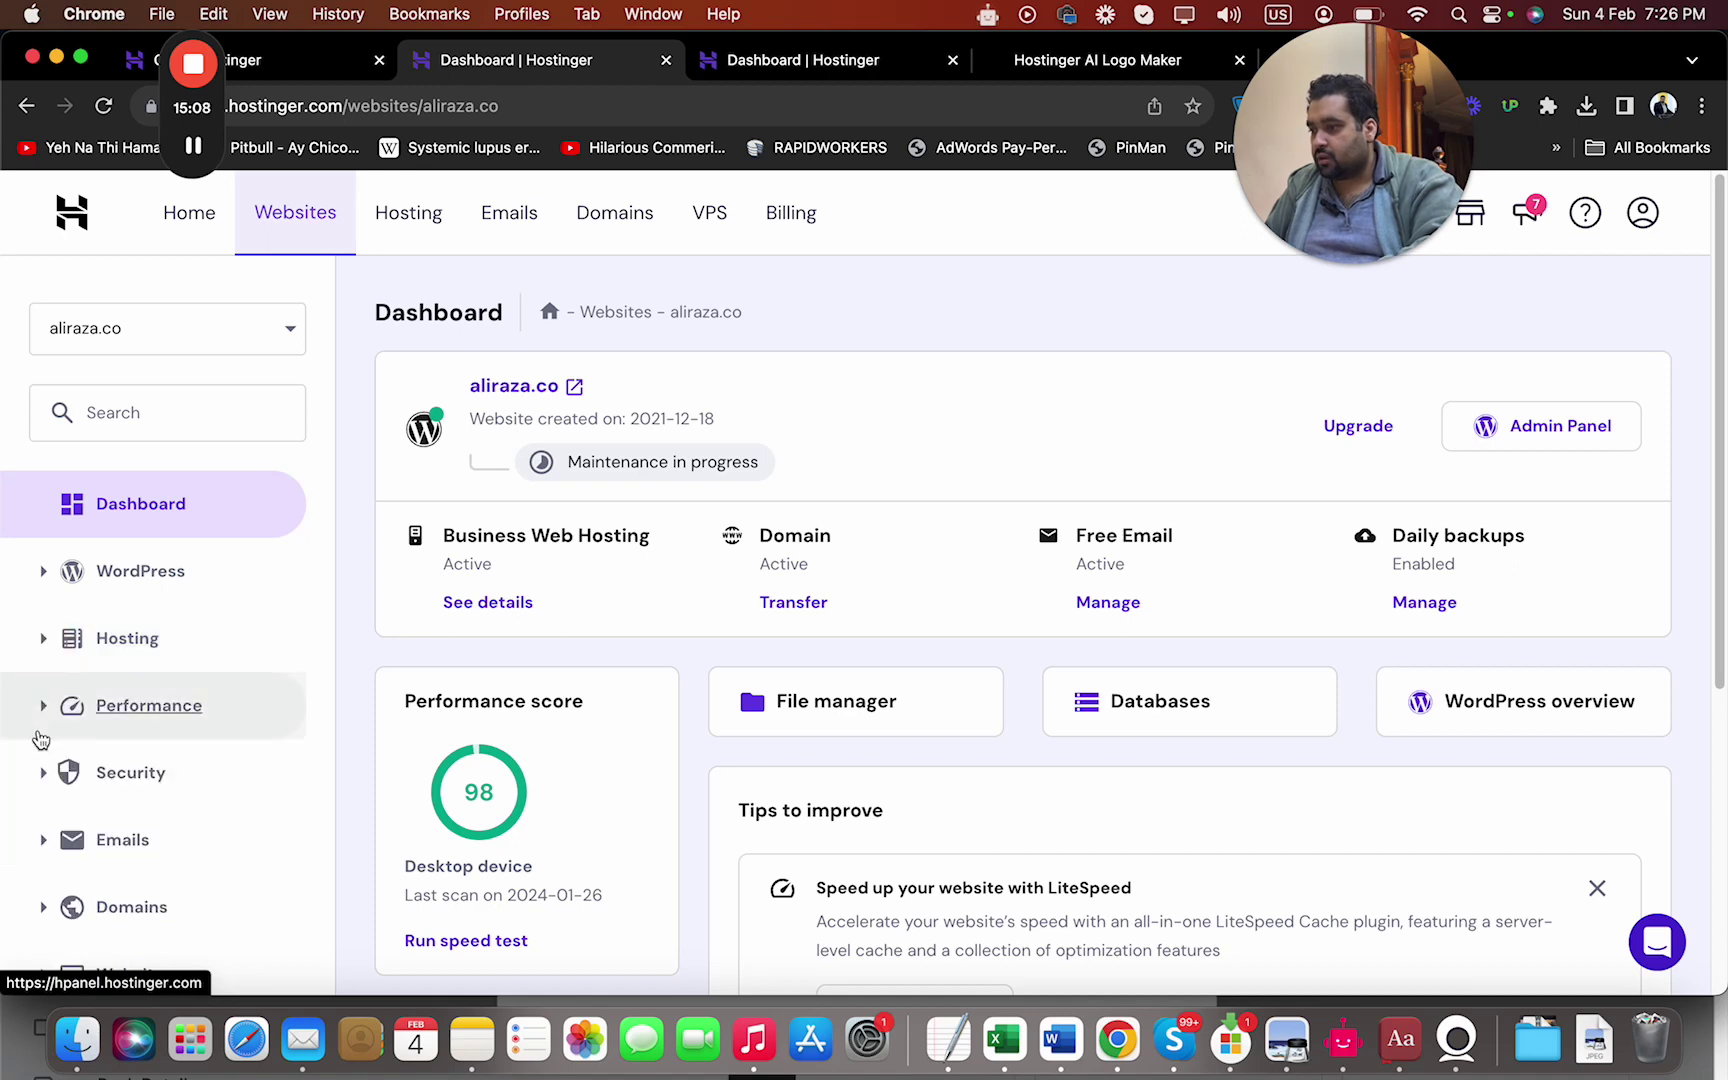
left_click(45, 716)
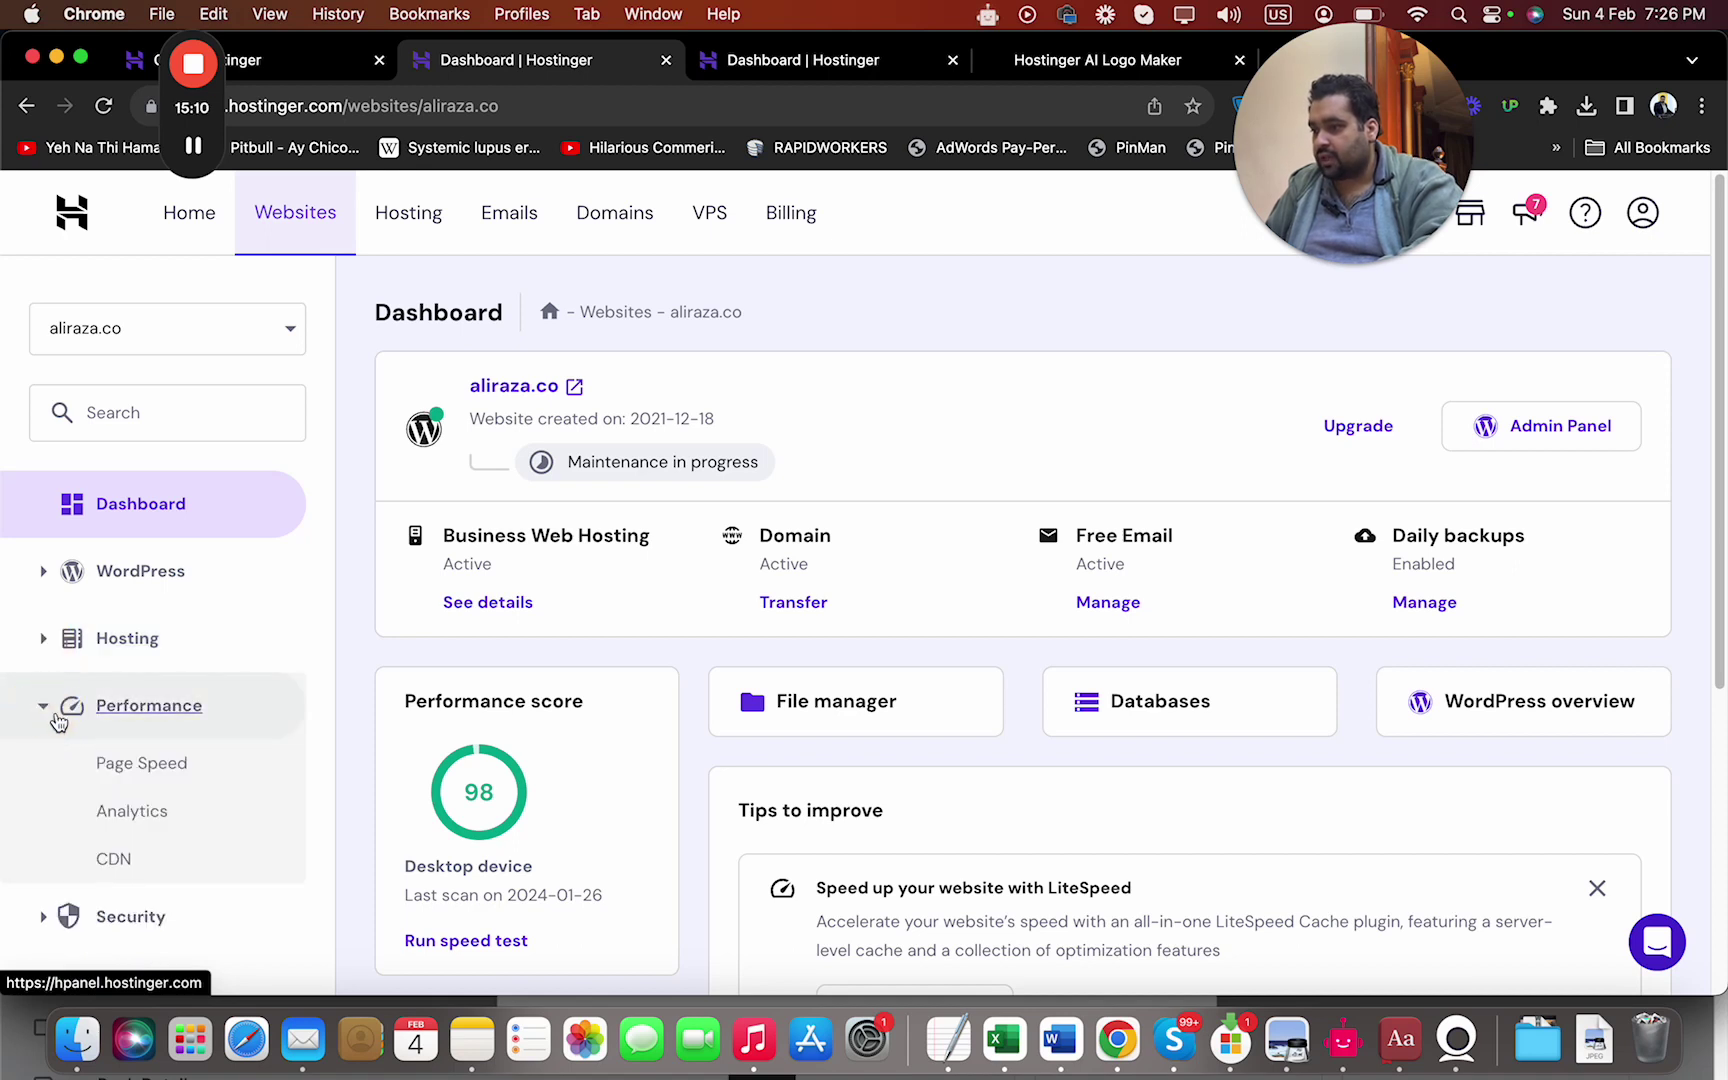
left_click(142, 815)
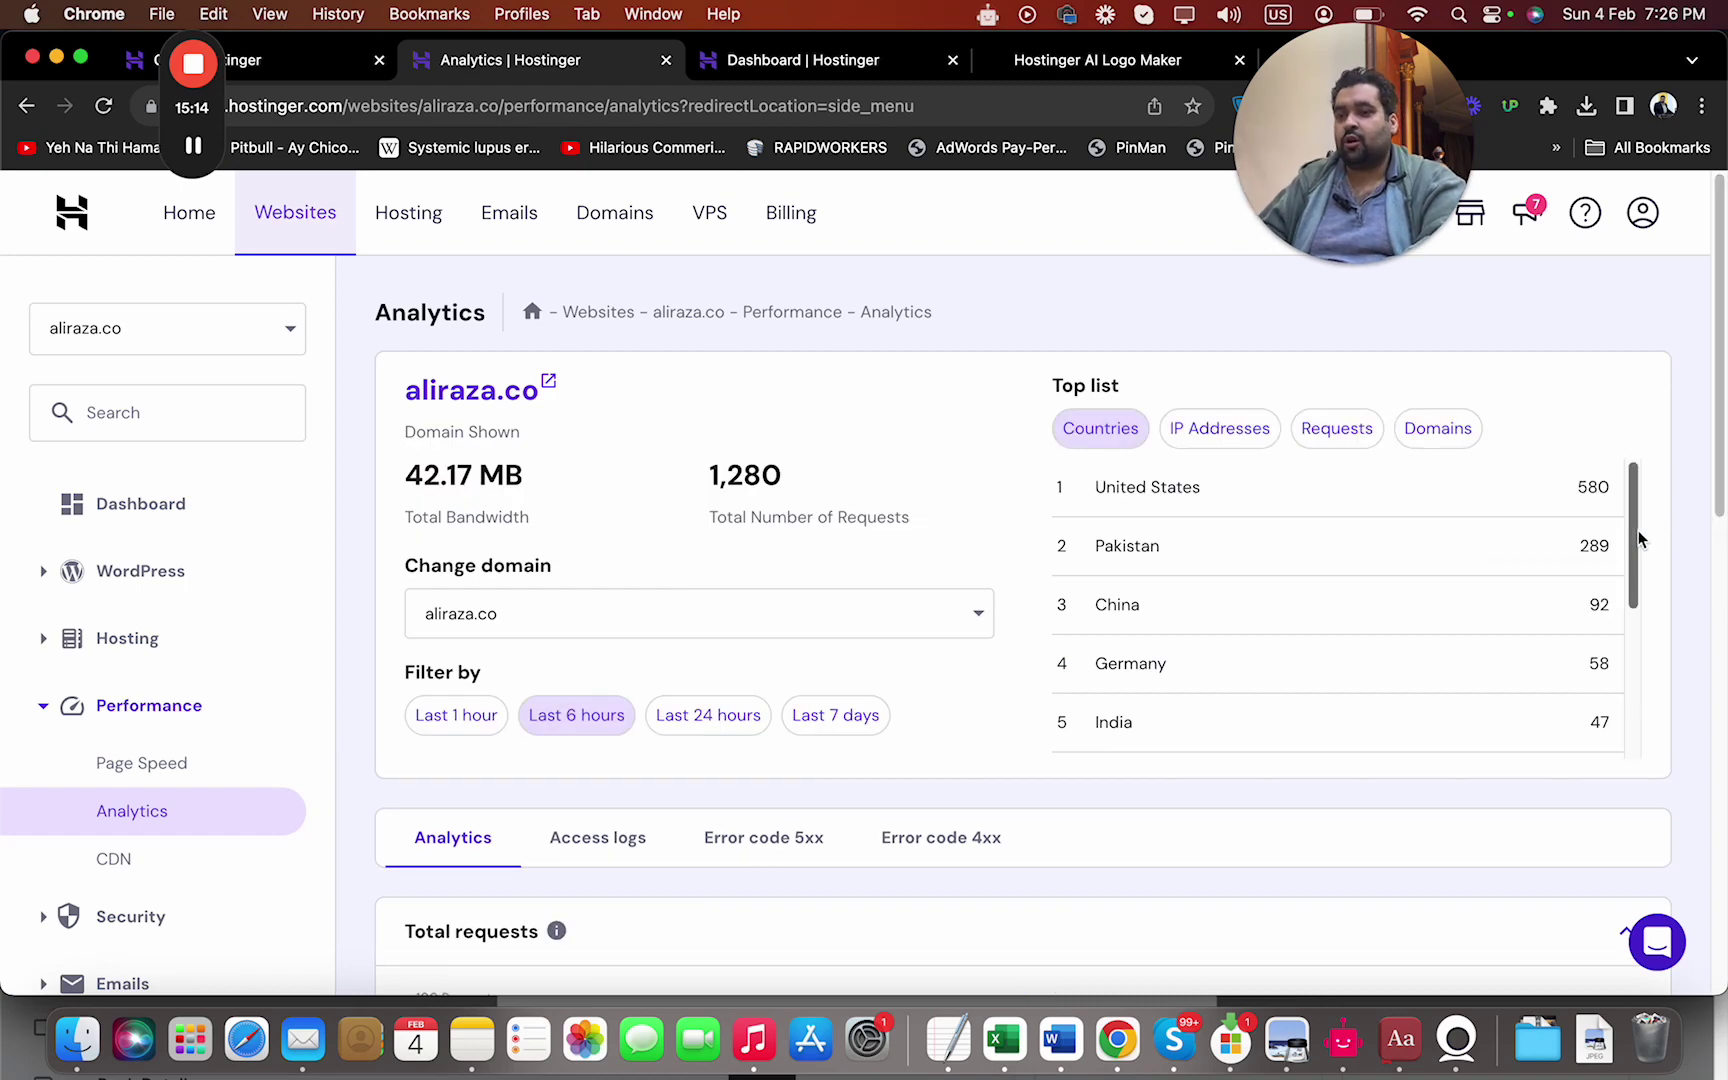
mouse_move(1640, 538)
left_mouse_down()
mouse_move(1643, 694)
mouse_move(1651, 537)
left_mouse_up()
mouse_move(1718, 365)
left_mouse_down()
mouse_move(1701, 471)
mouse_move(1706, 828)
mouse_move(1703, 360)
left_mouse_up()
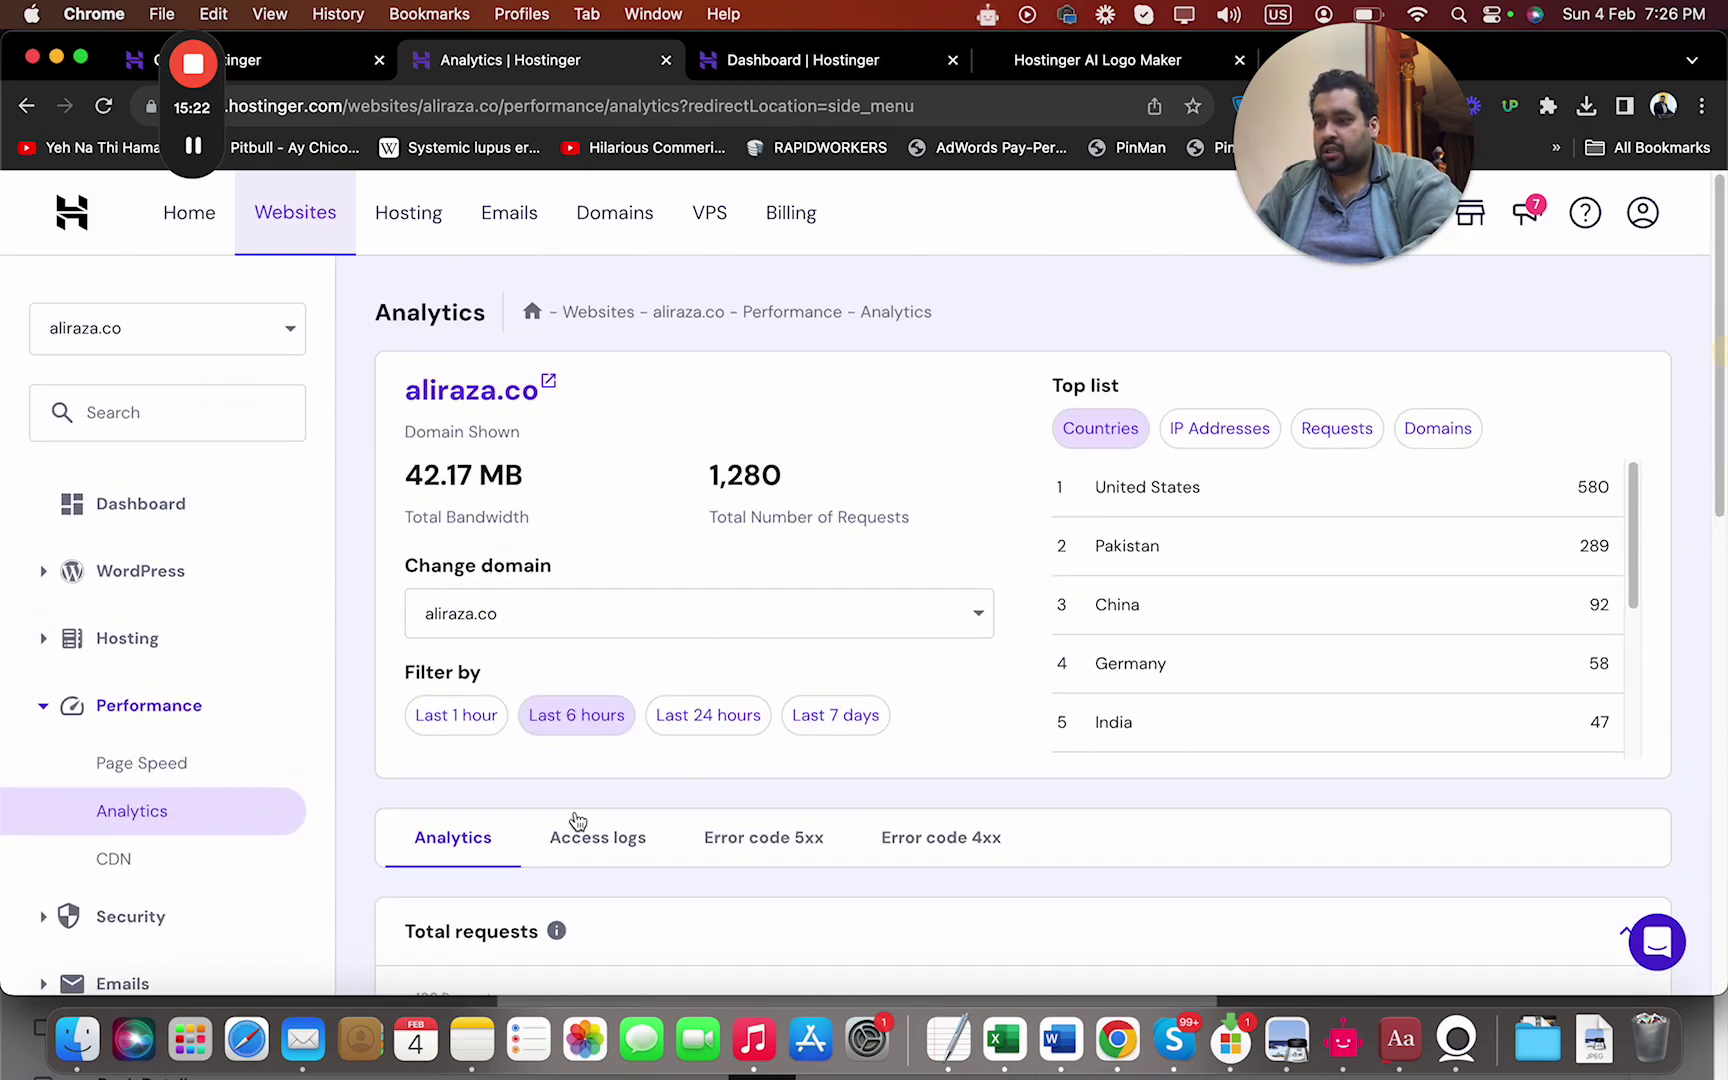
Review the Website Builder order checkout down to the total, applied coupon and card payment fields
left_click(288, 76)
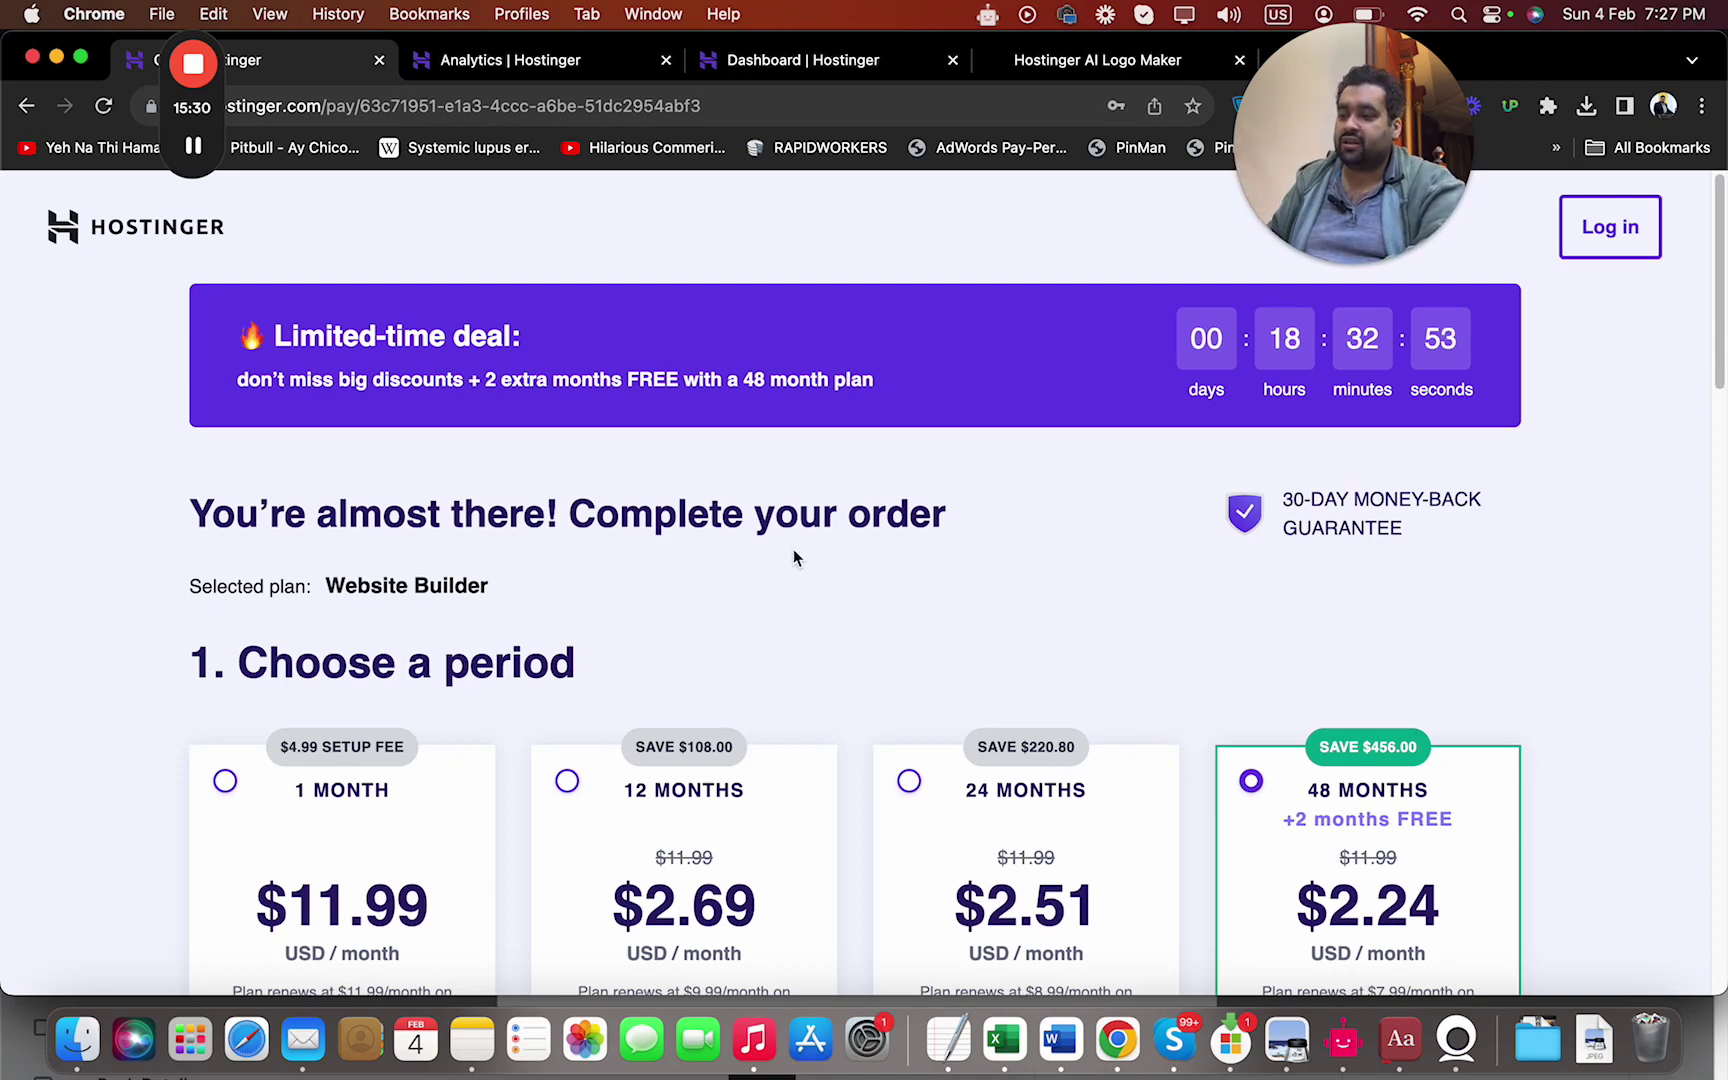
left_click(1720, 535)
left_click_drag(1720, 535, 1712, 783)
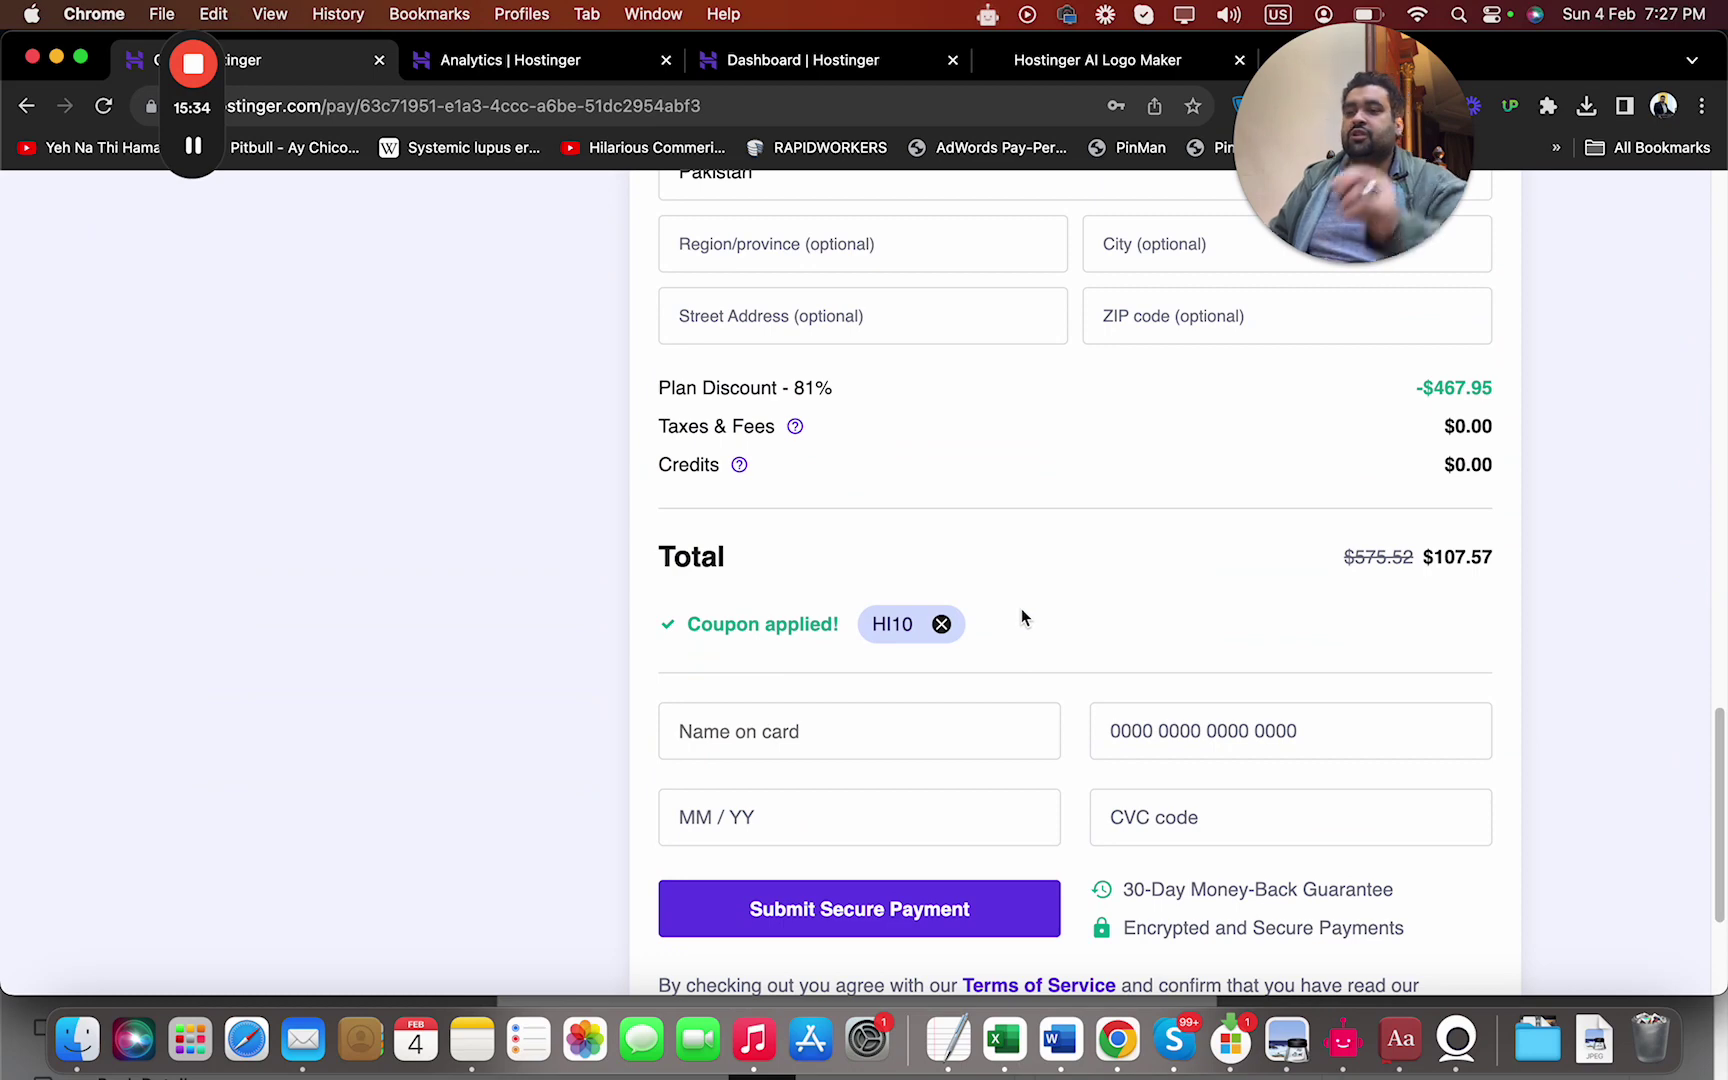
mouse_move(1375, 263)
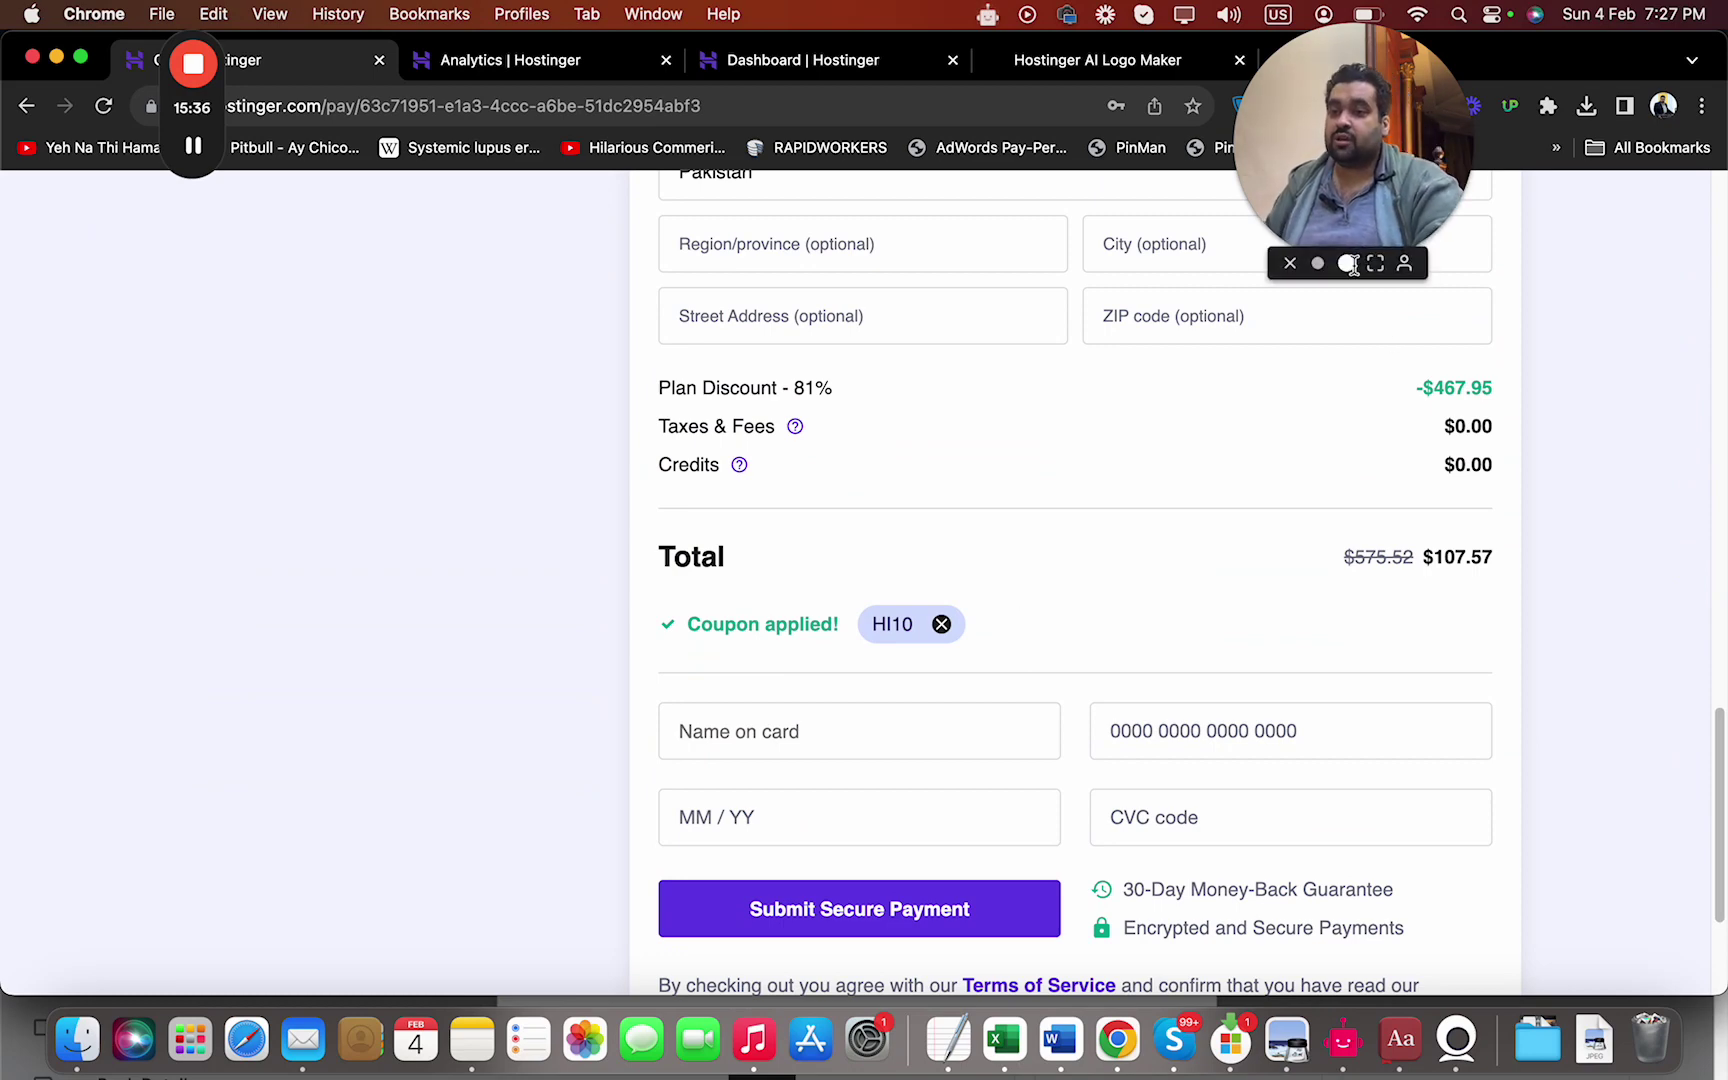
left_click(1376, 264)
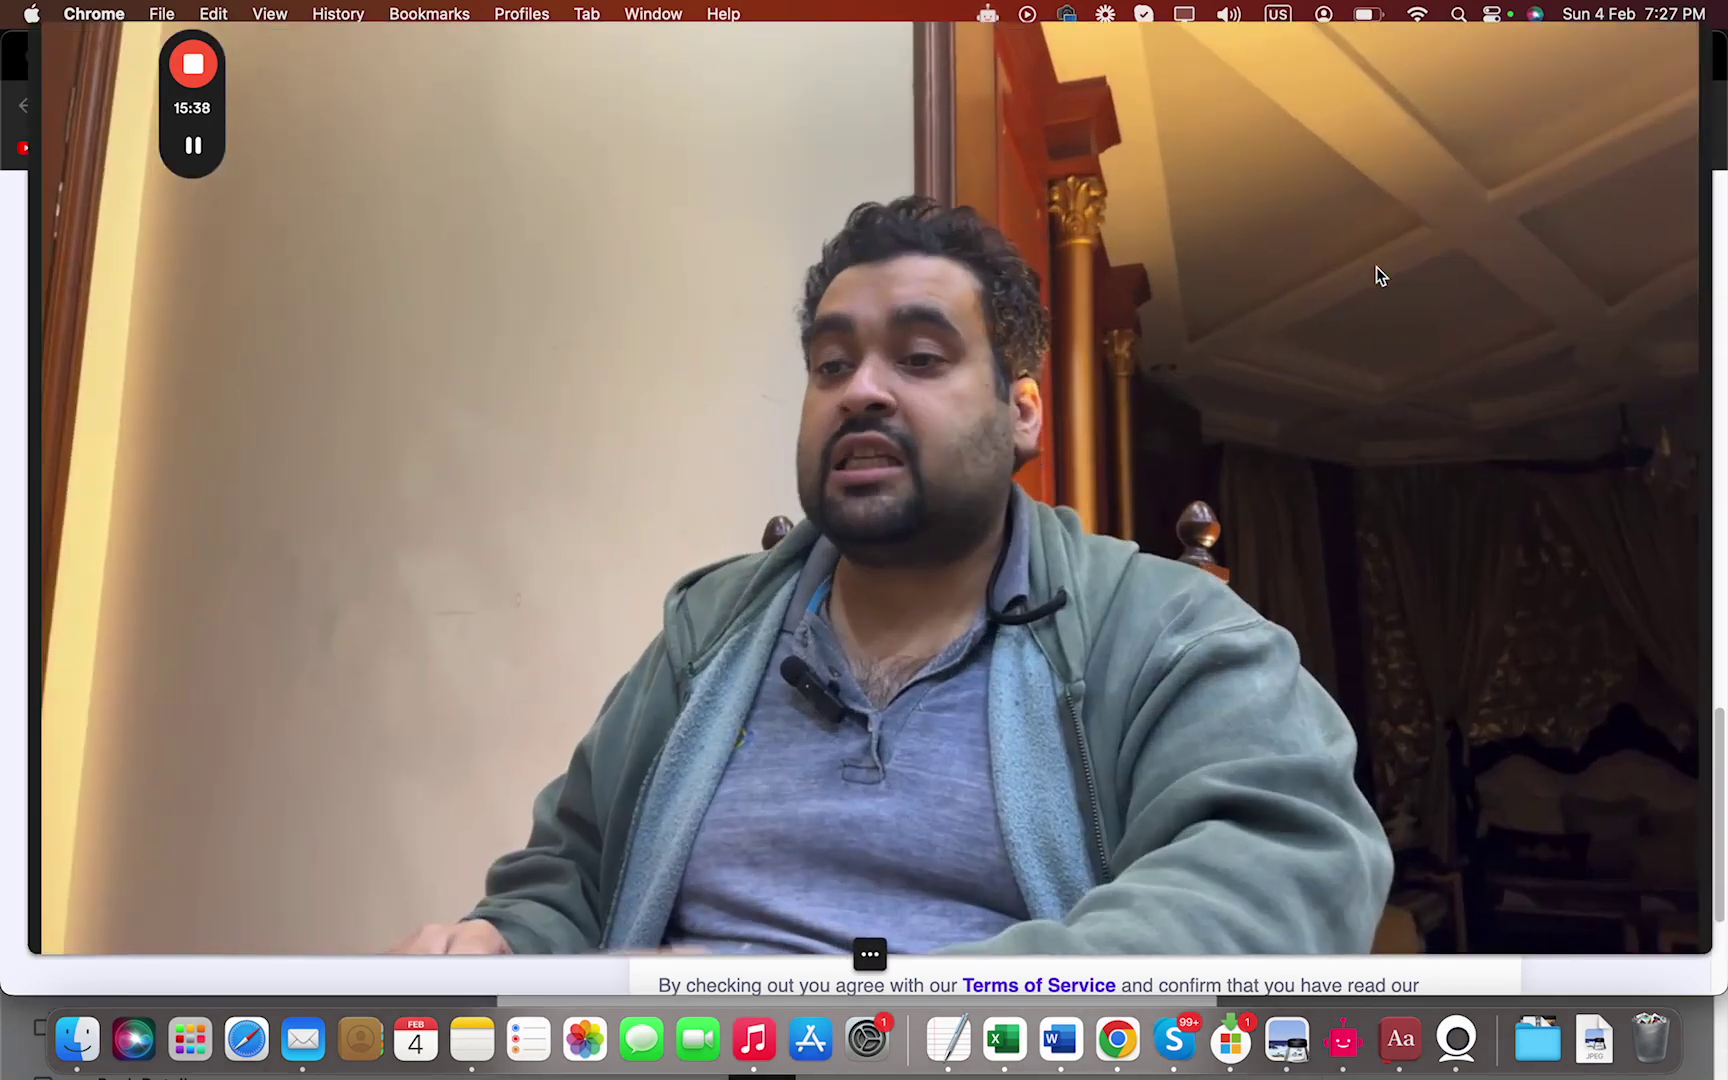